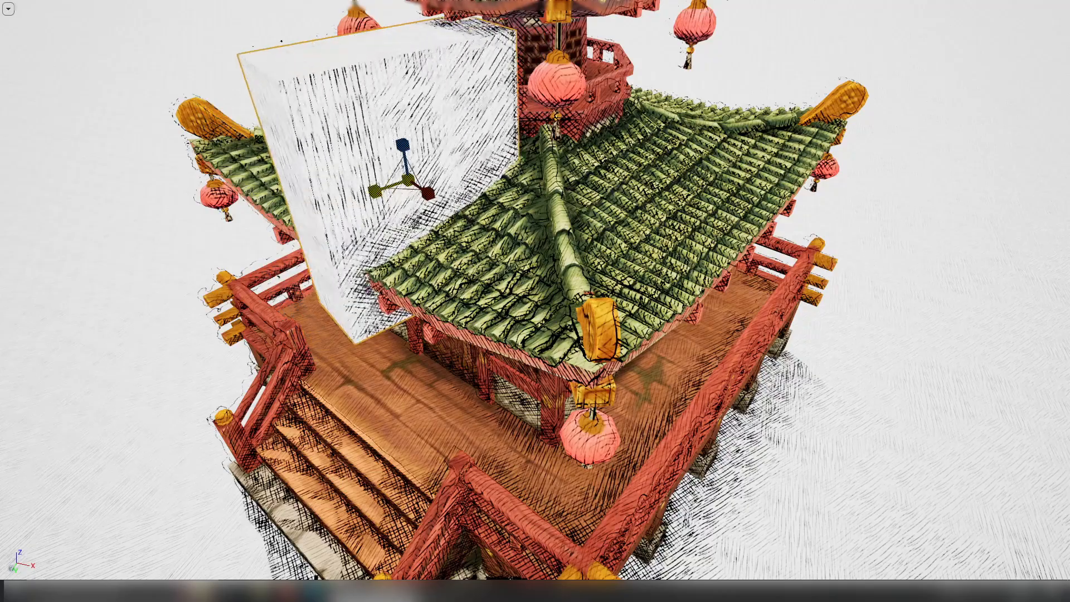
Examine the temple in the coloured hatching scene, its original textured mesh, and the black-and-white hatching level from several angles
left_click_drag(484, 164, 487, 216, "alt")
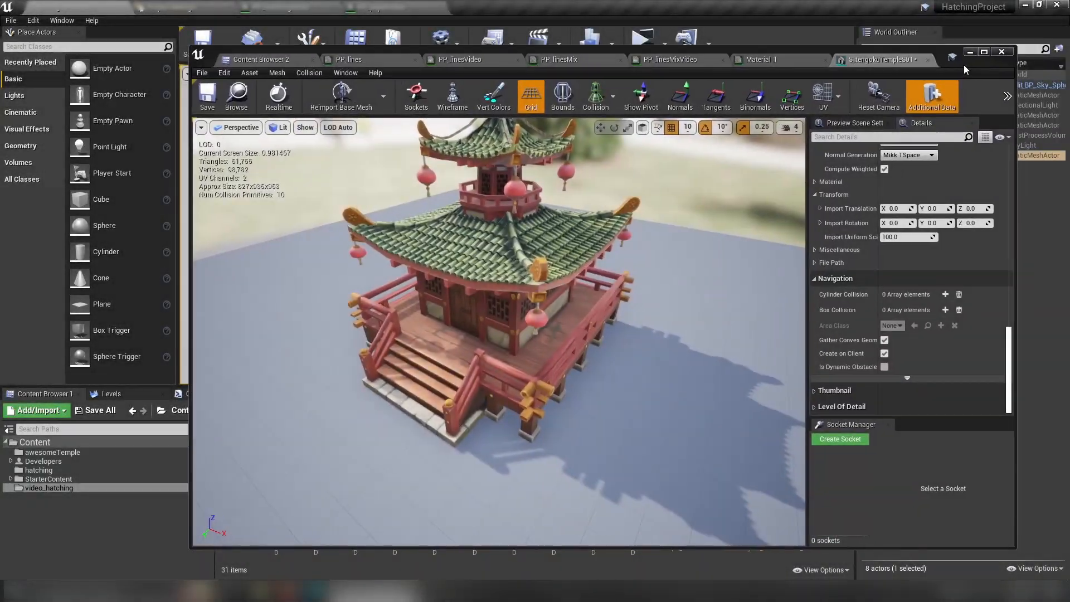
left_click_drag(502, 334, 532, 358)
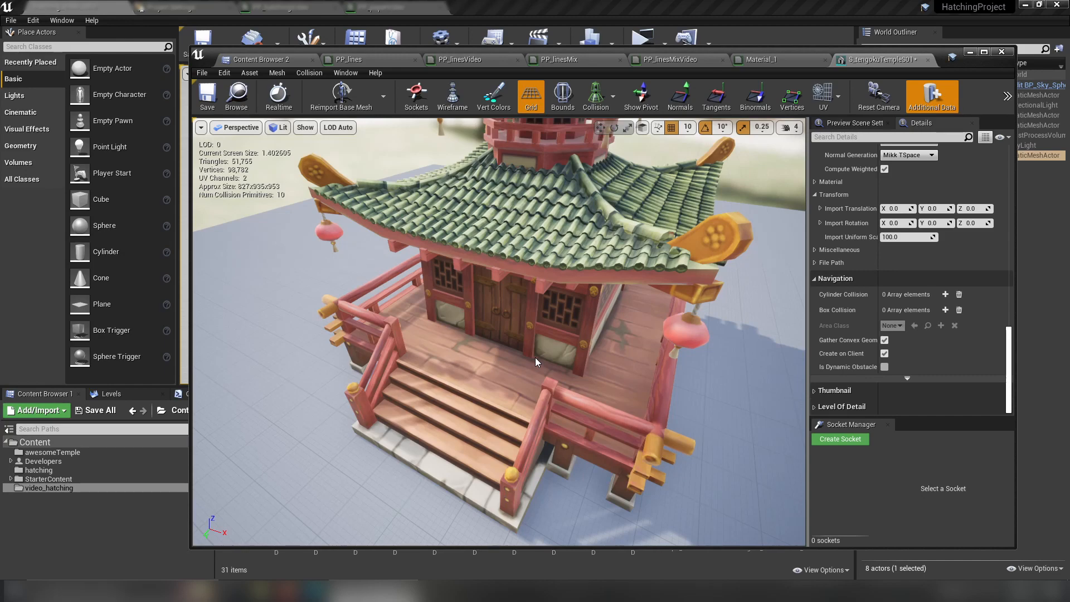
left_click_drag(567, 327, 567, 325)
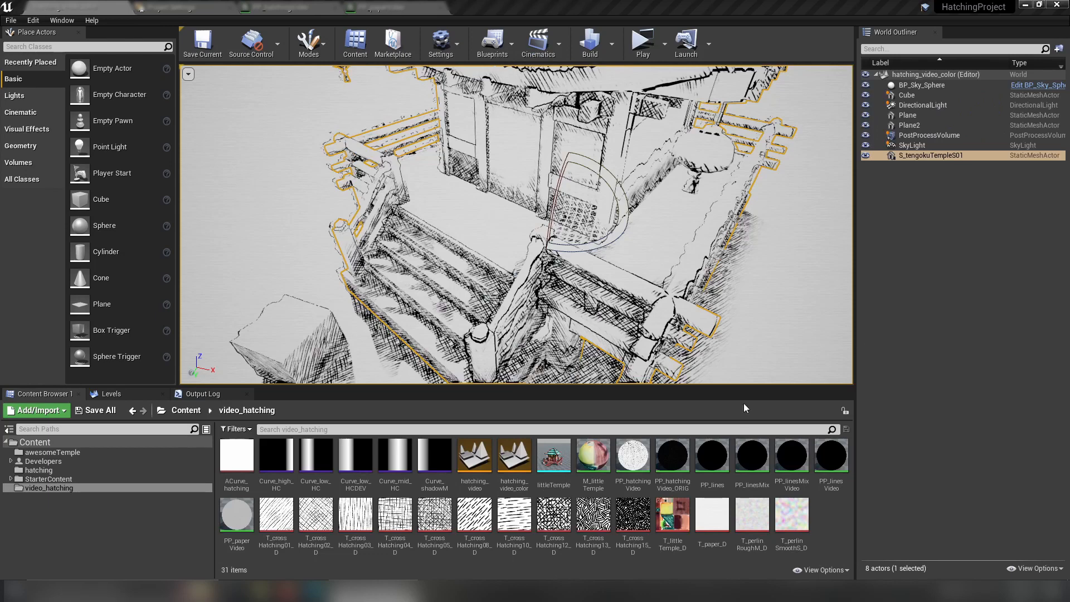
left_click(554, 457)
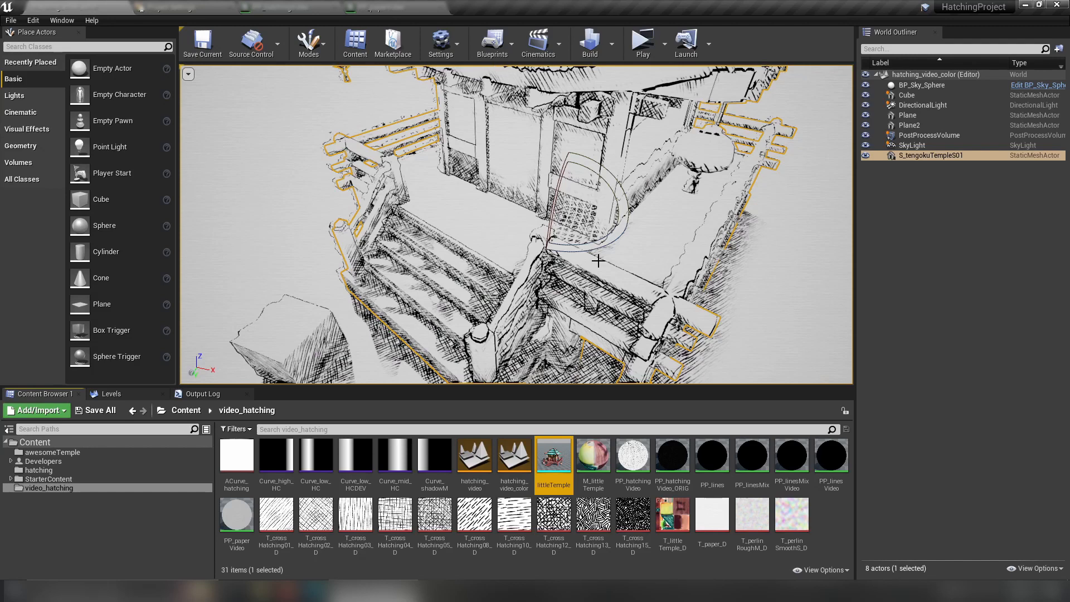
scroll(597, 251, "down", 2)
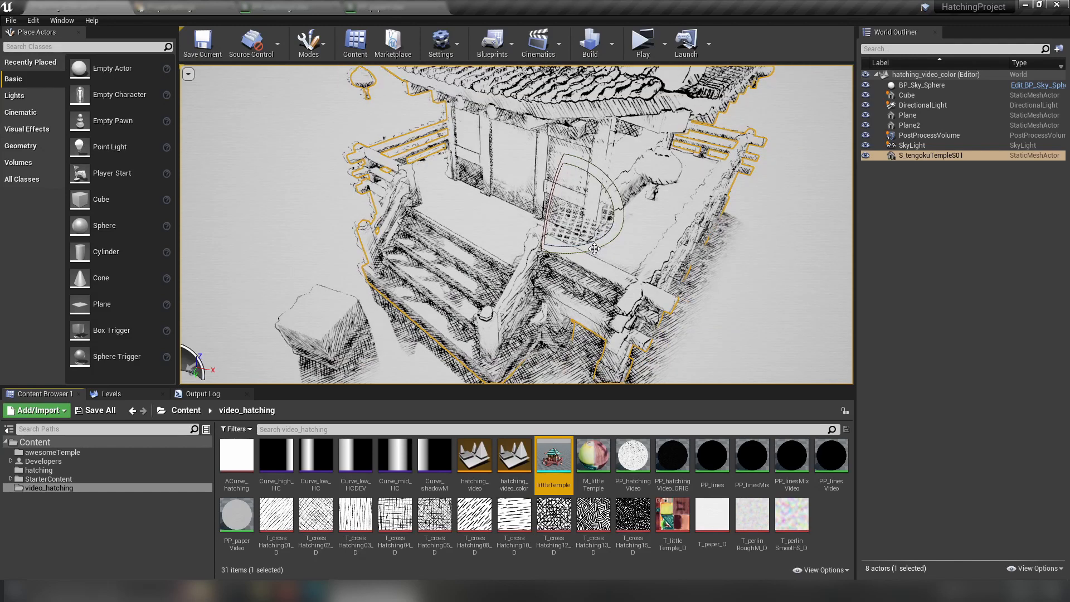
left_click(615, 269)
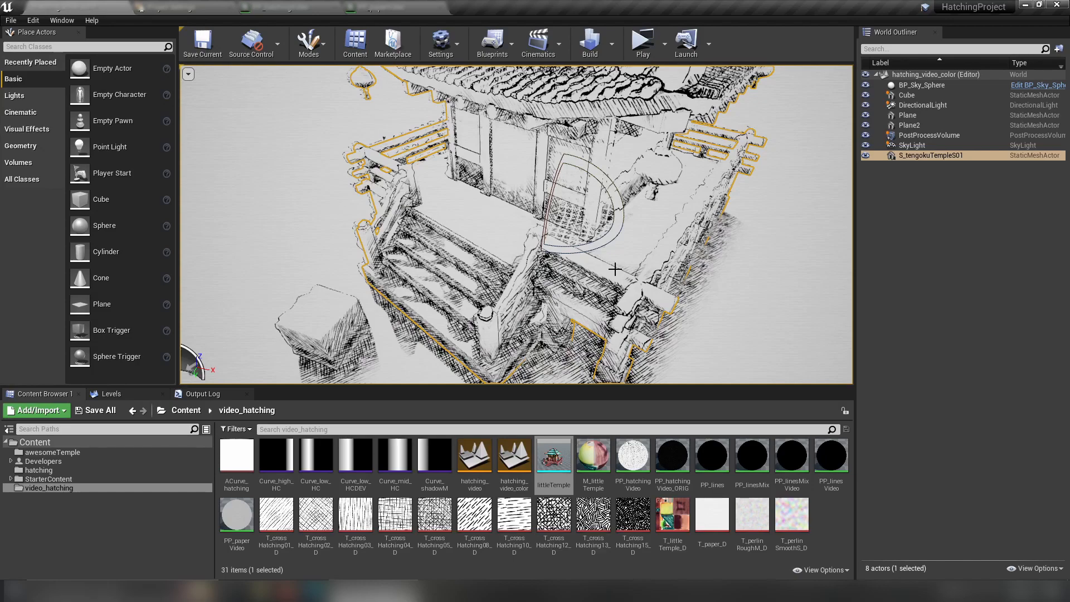
left_click(615, 269)
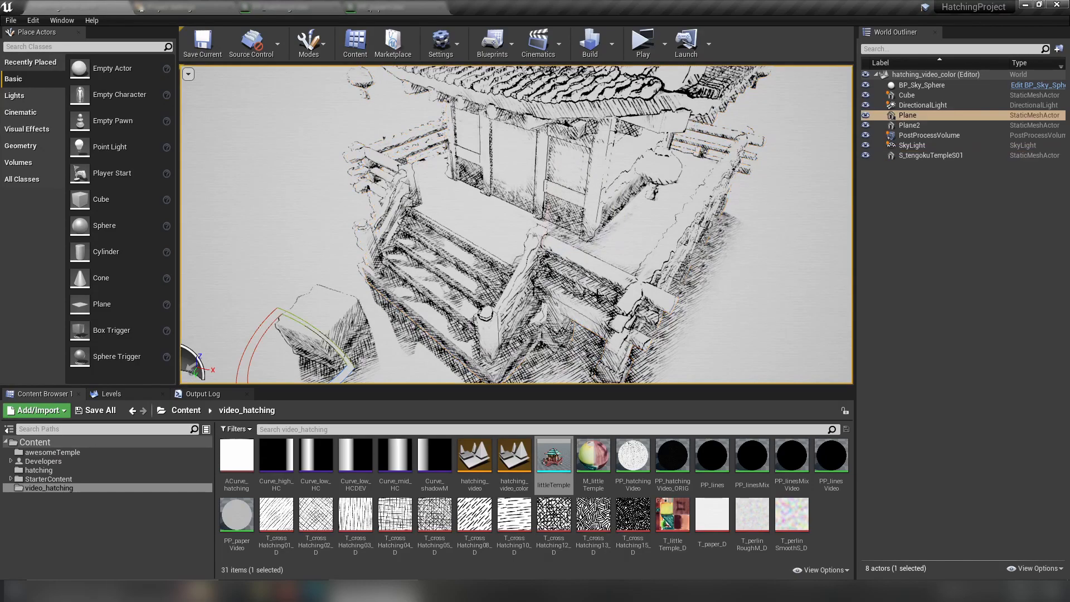
left_click_drag(615, 269, 669, 273, "alt")
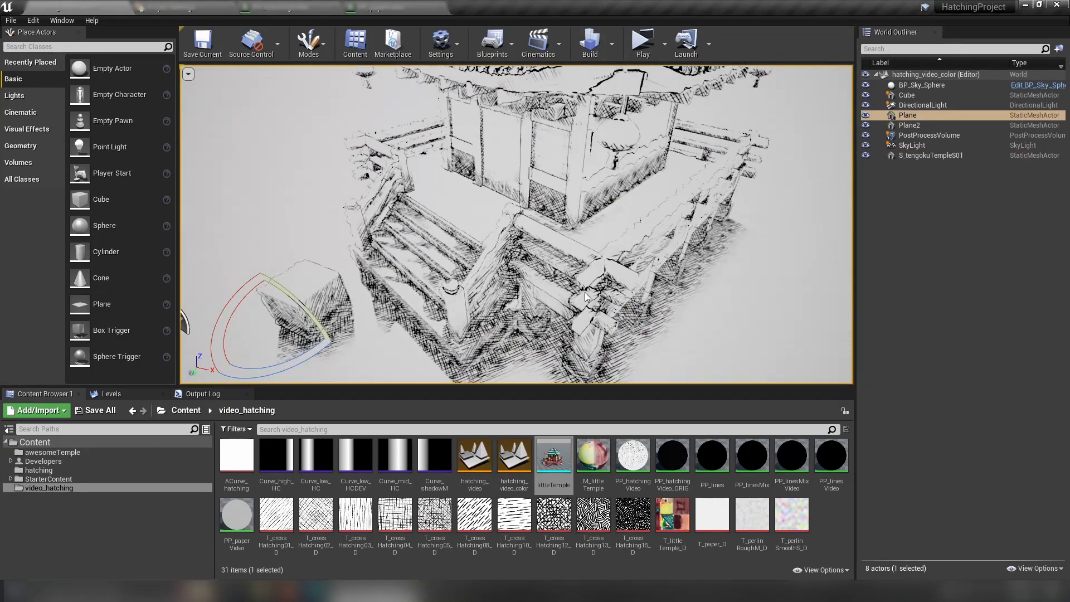
left_click(665, 311)
In the PostProcessVolume's Post Process Materials array, set the PP_paperVideo weight to 0.0, and restore it to 1.0
left_click(928, 136)
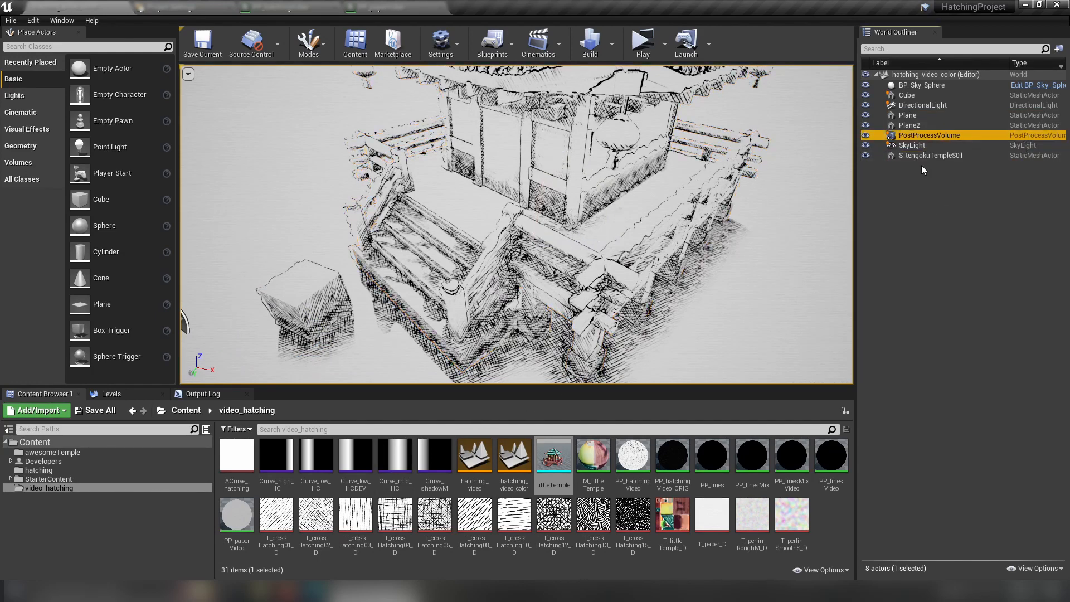
left_click_drag(1069, 70, 831, 69)
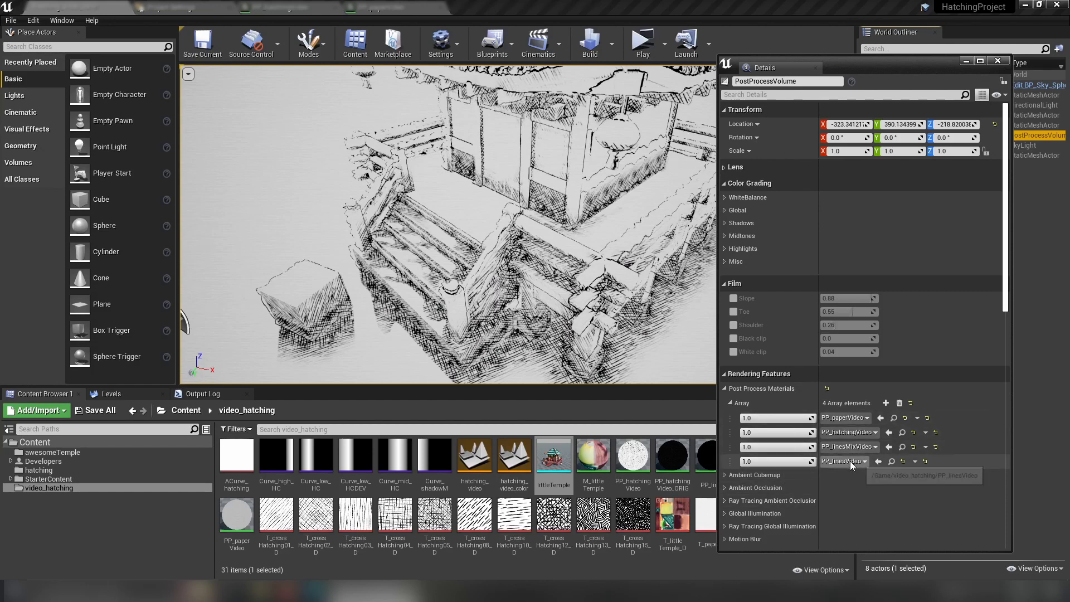
left_click(803, 419)
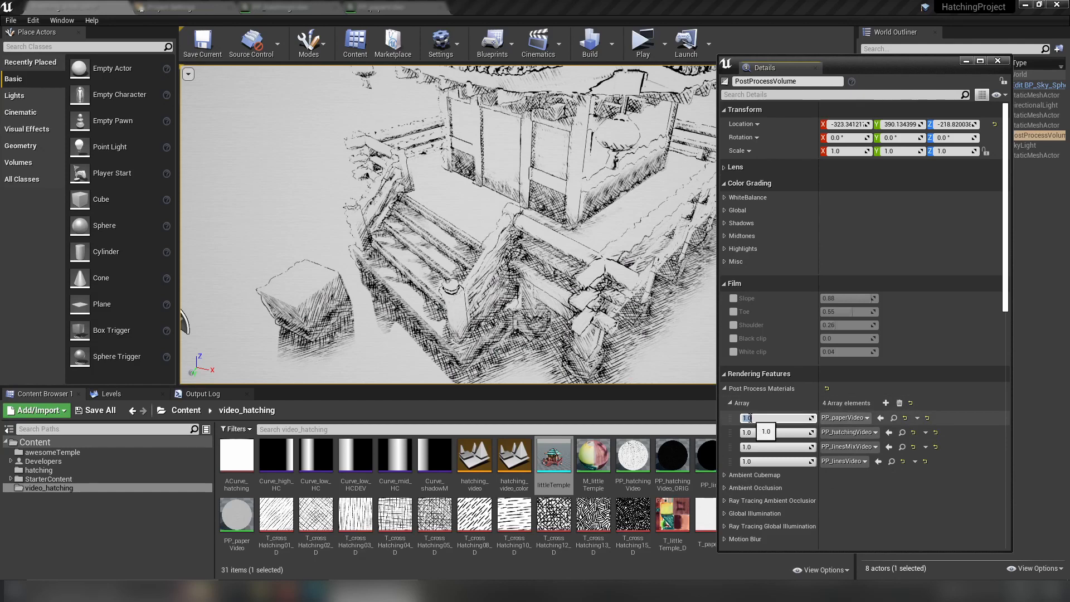
key("Return")
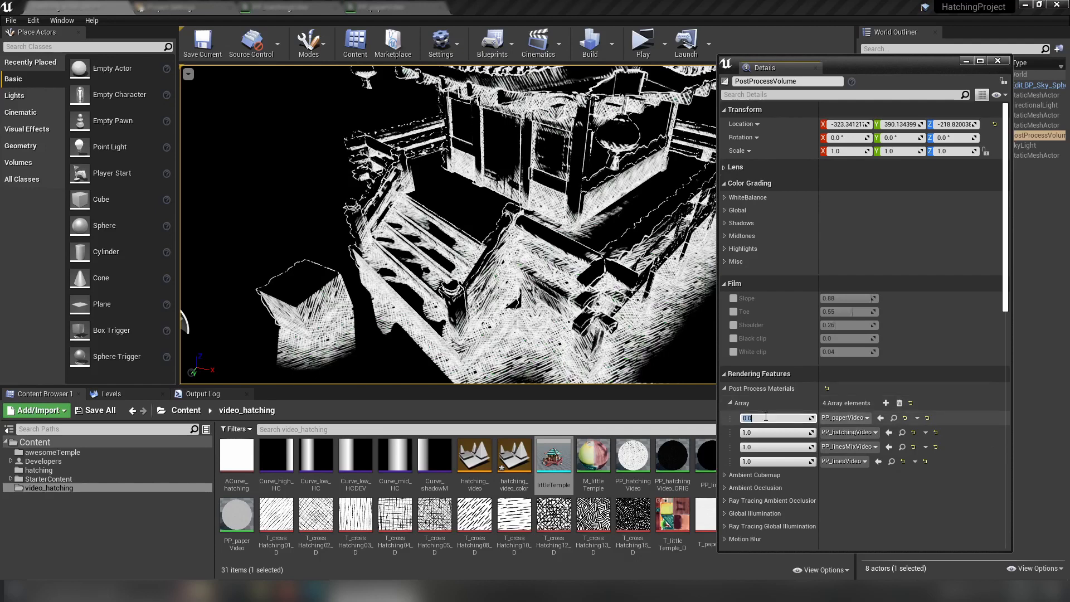
key("Return")
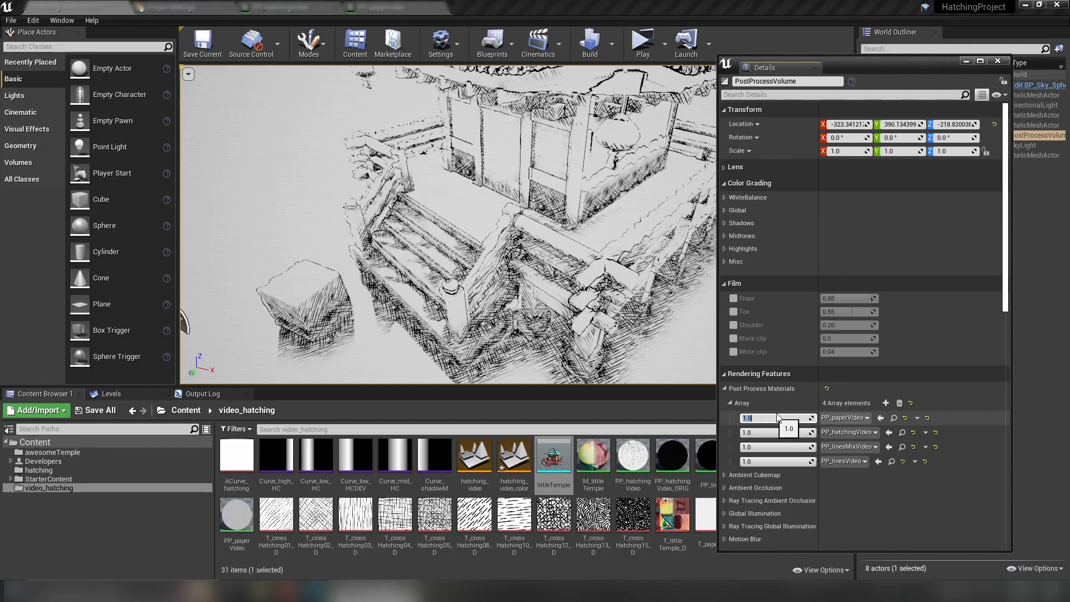
left_click(628, 559)
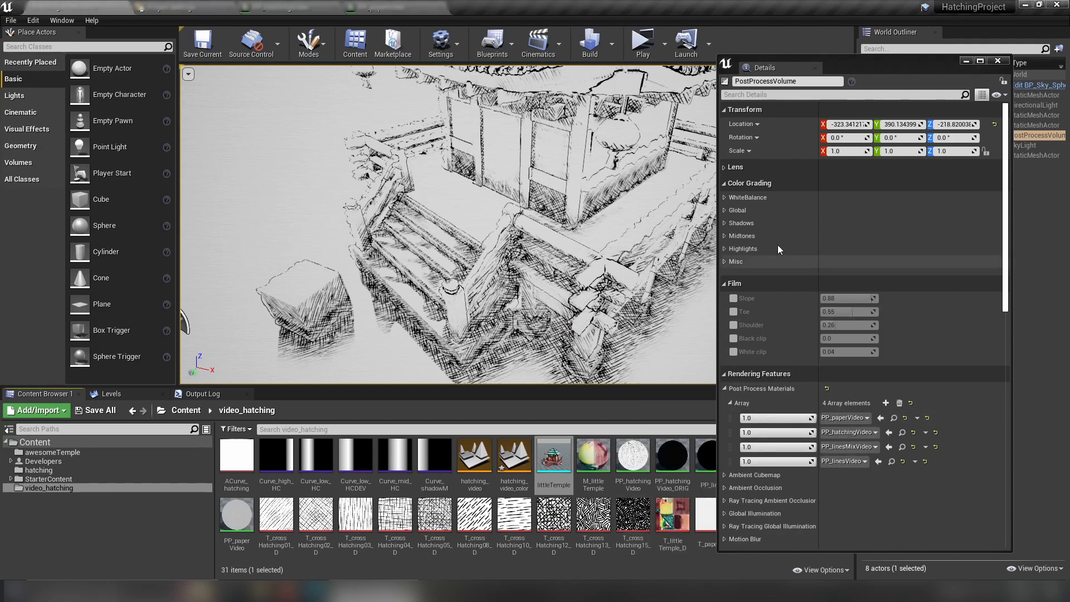
left_click_drag(841, 62, 932, 29)
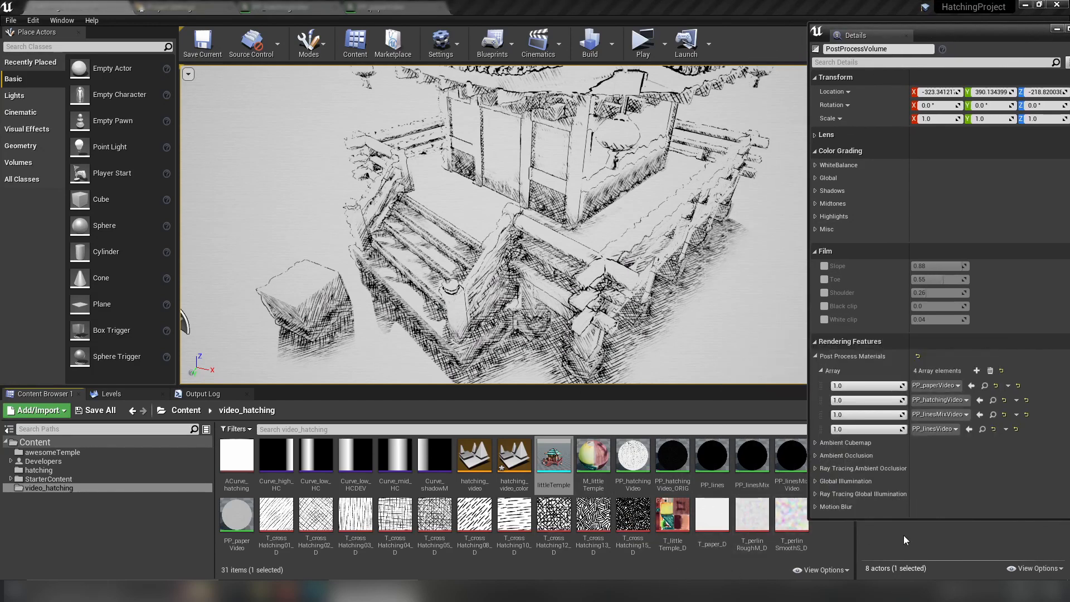
left_click_drag(965, 35, 1069, 36)
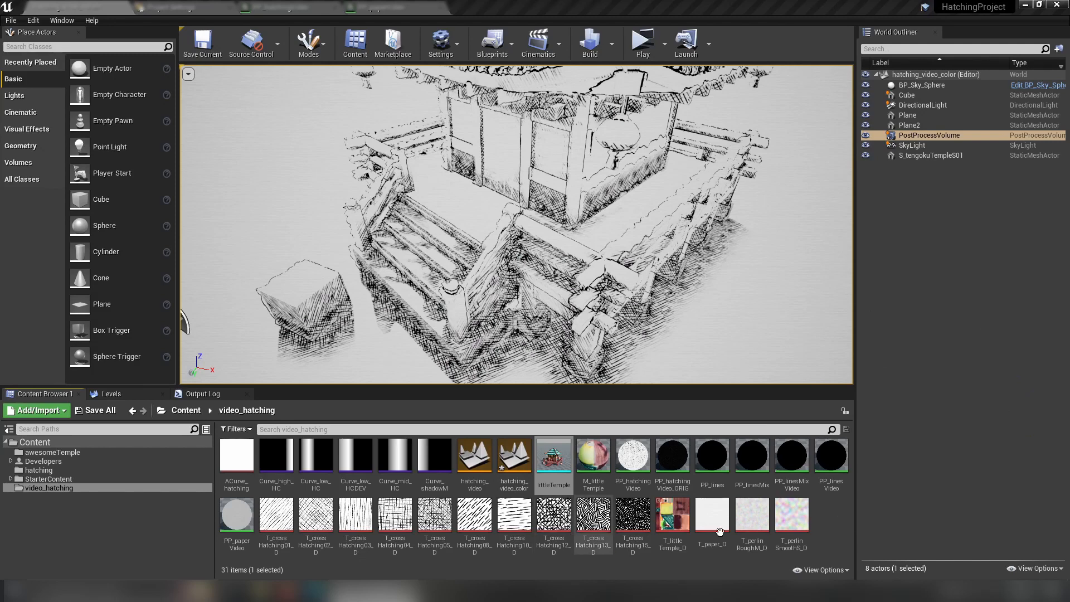
Rename the PP_paperVideo material in the video_hatching folder as PP_mixColorPaper
left_click(838, 455)
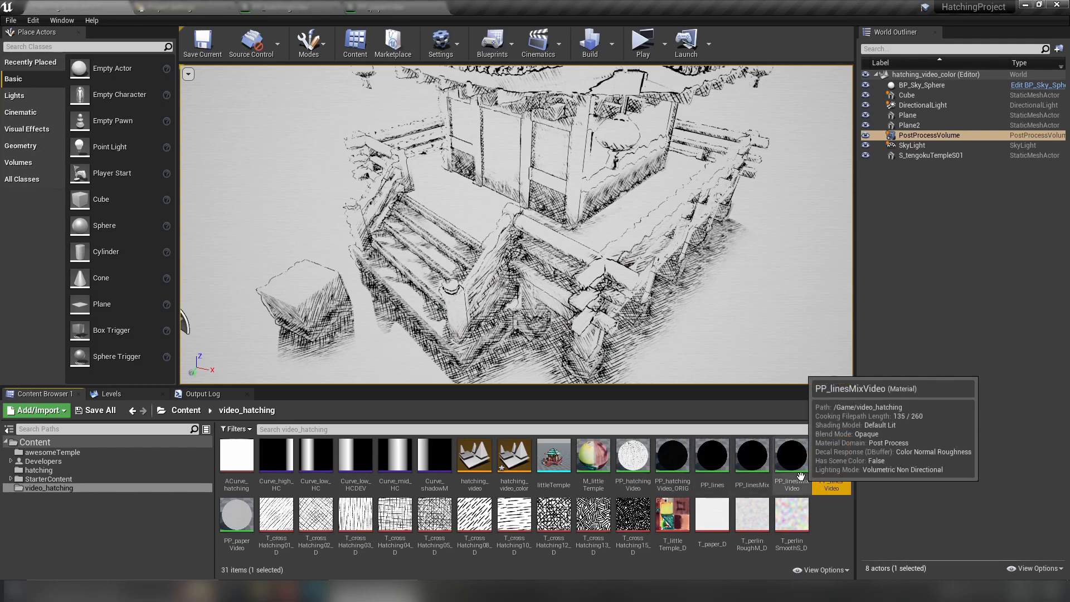
left_click(227, 523)
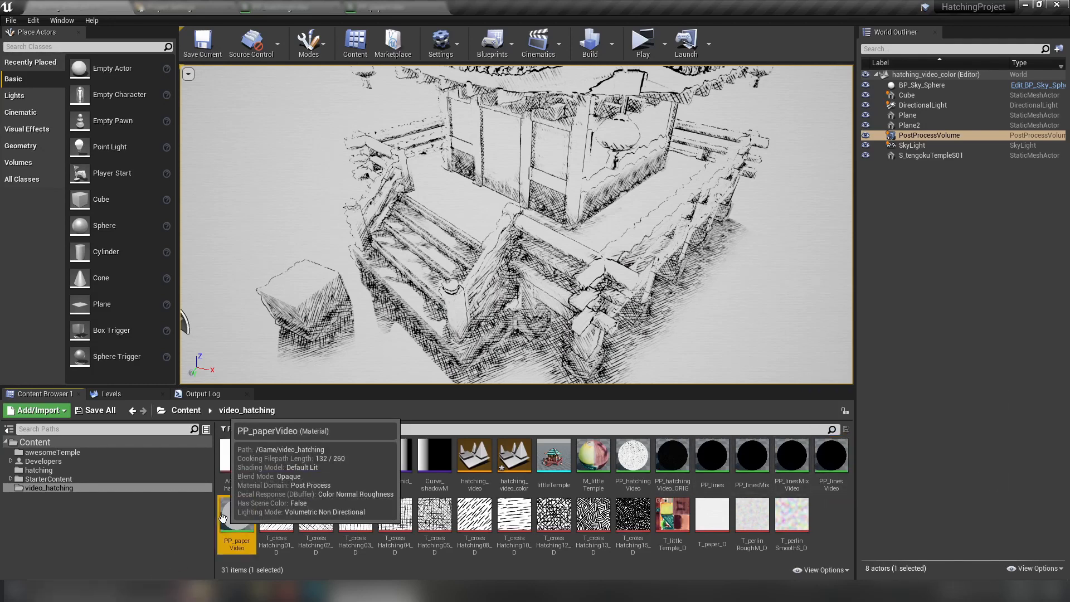
key("F2")
type("PP_mixCo")
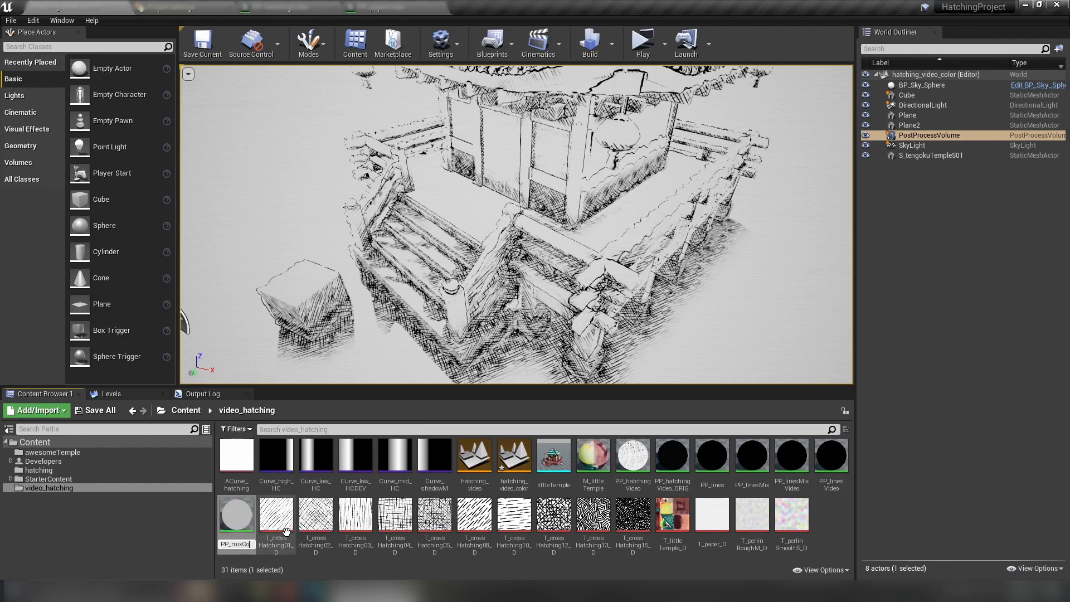
type("lorPaper")
key("Return")
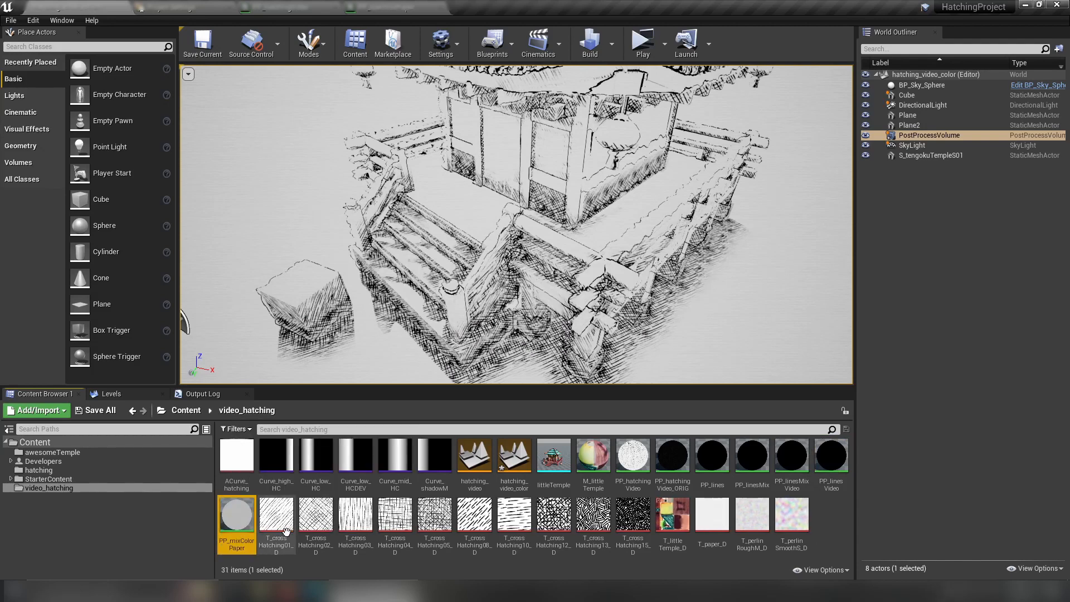
Open the PP_mixColorPaper material and move the paper texture nodes, from TexCoord to CheapContrast, closer to the Lerp
double_click(241, 522)
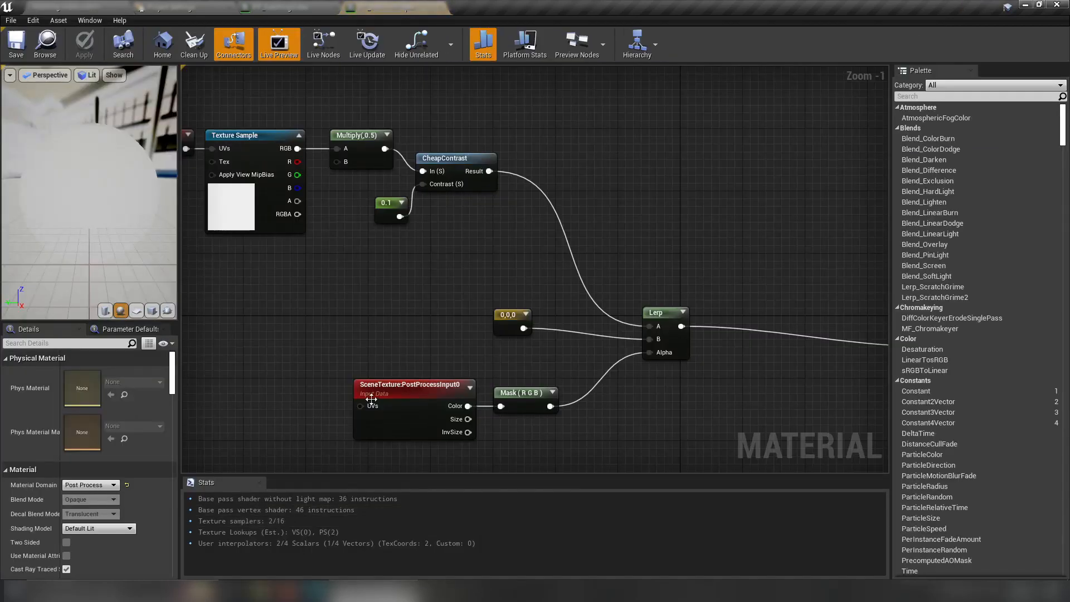
right_click_drag(384, 281, 474, 317)
left_click_drag(630, 157, 248, 304)
left_click_drag(551, 203, 621, 290)
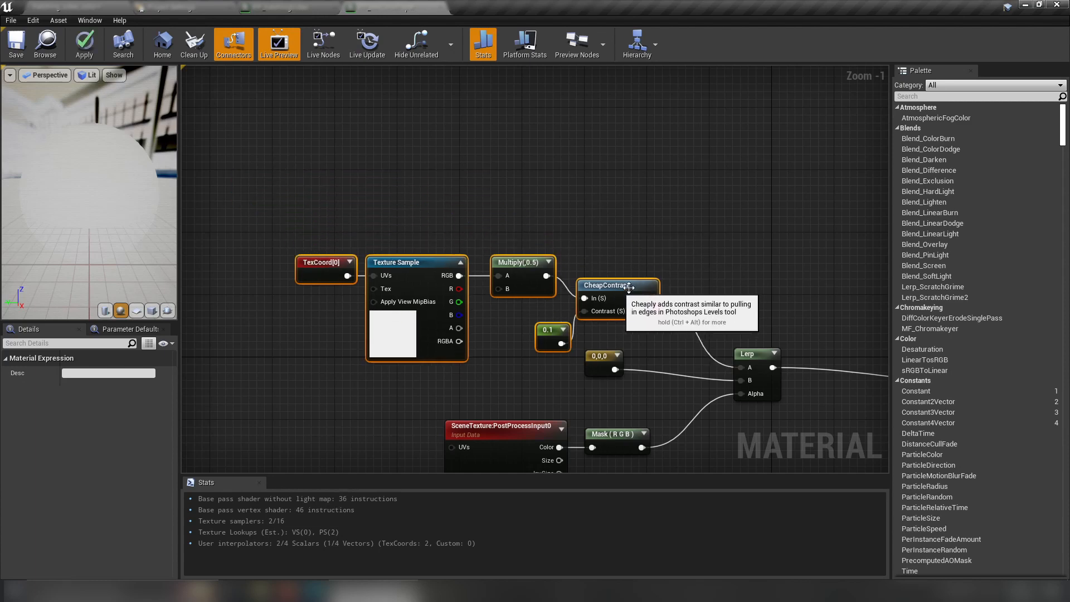
left_click(717, 277)
right_click_drag(688, 316, 671, 248)
left_click_drag(584, 285, 592, 294)
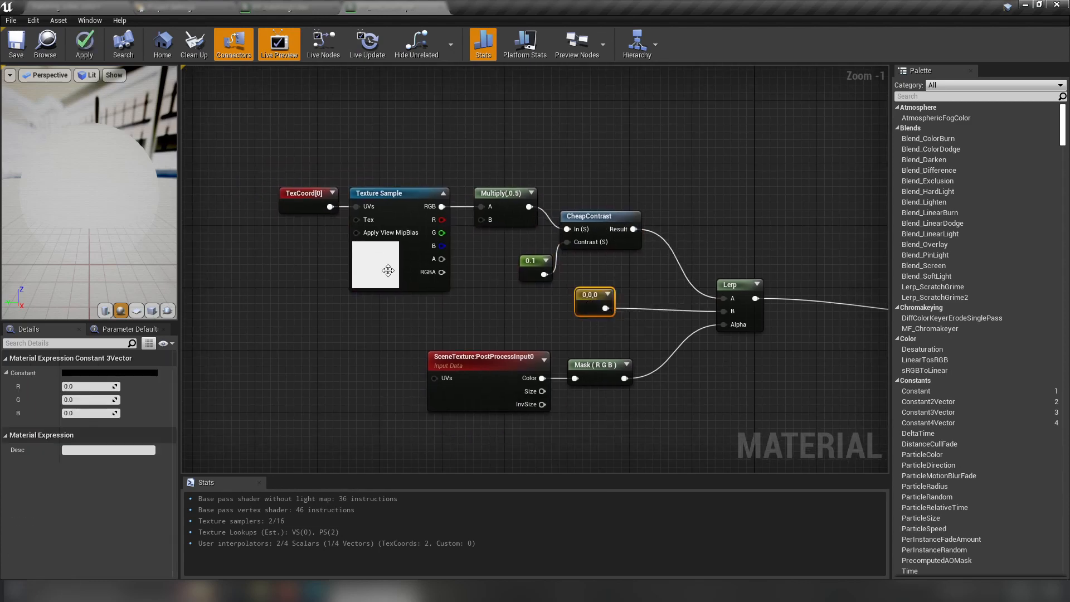
Review the paper Texture Sample, the Multiply, the 0.1 contrast constant and the PostProcessInput0 scene texture settings
left_click(379, 264)
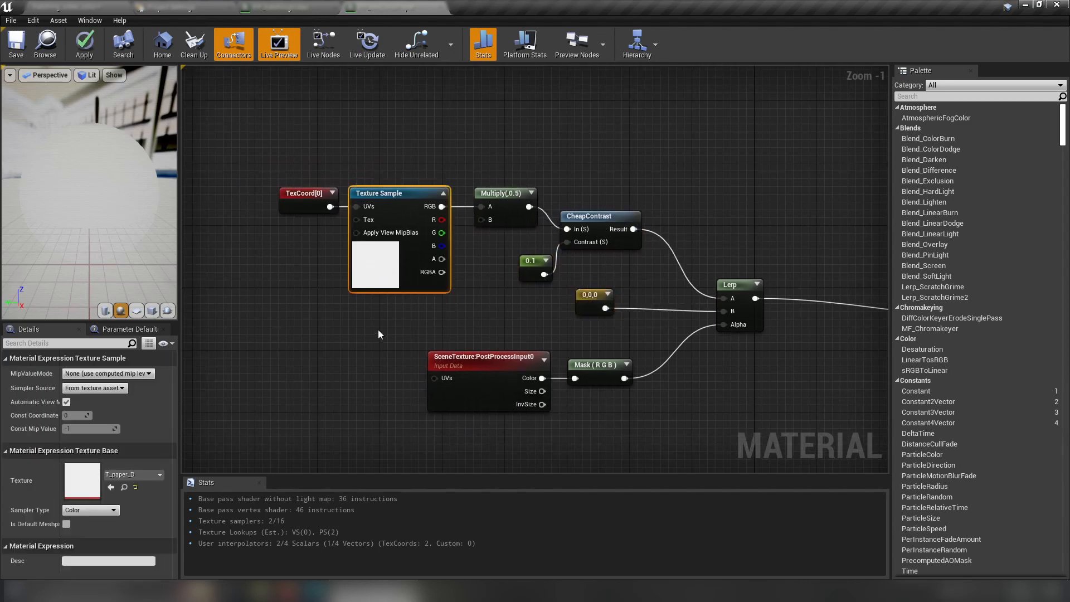
right_click_drag(380, 334, 323, 339)
left_click(450, 199)
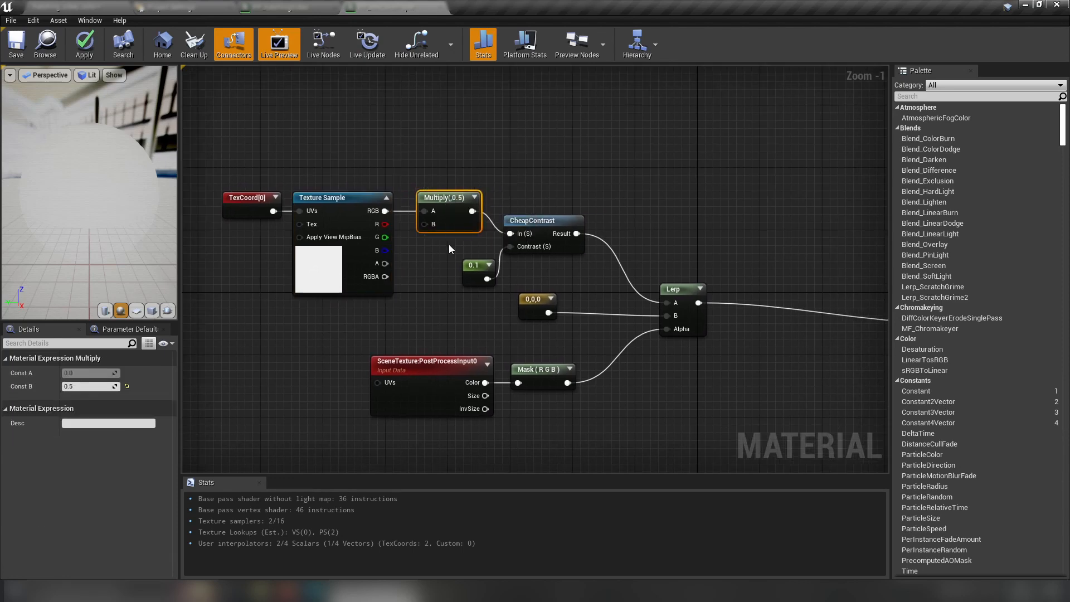
left_click(472, 274)
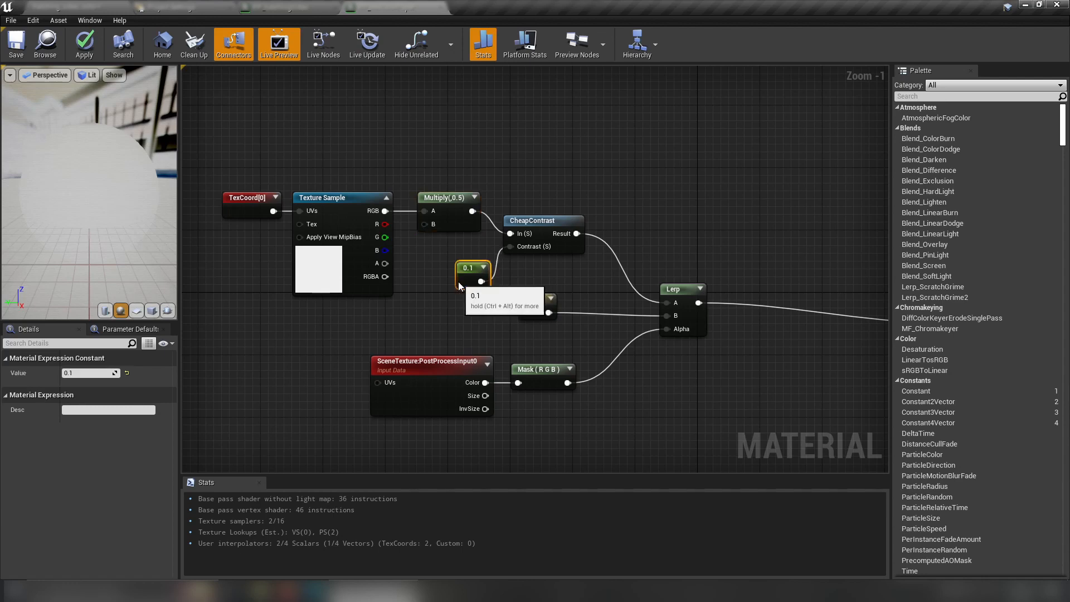
left_click_drag(473, 275, 468, 277)
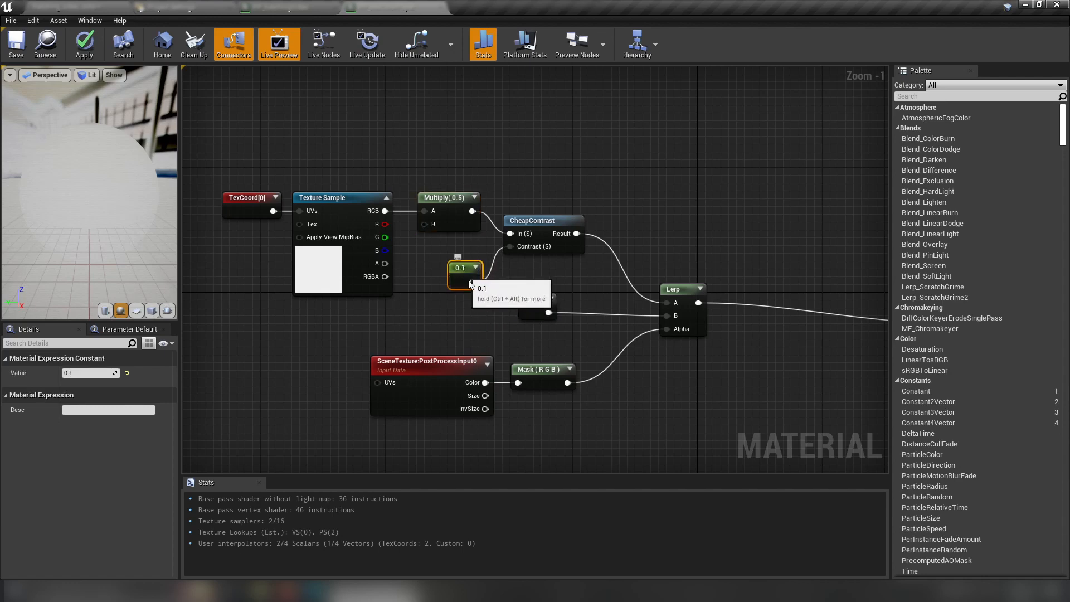
right_click_drag(436, 328, 397, 305)
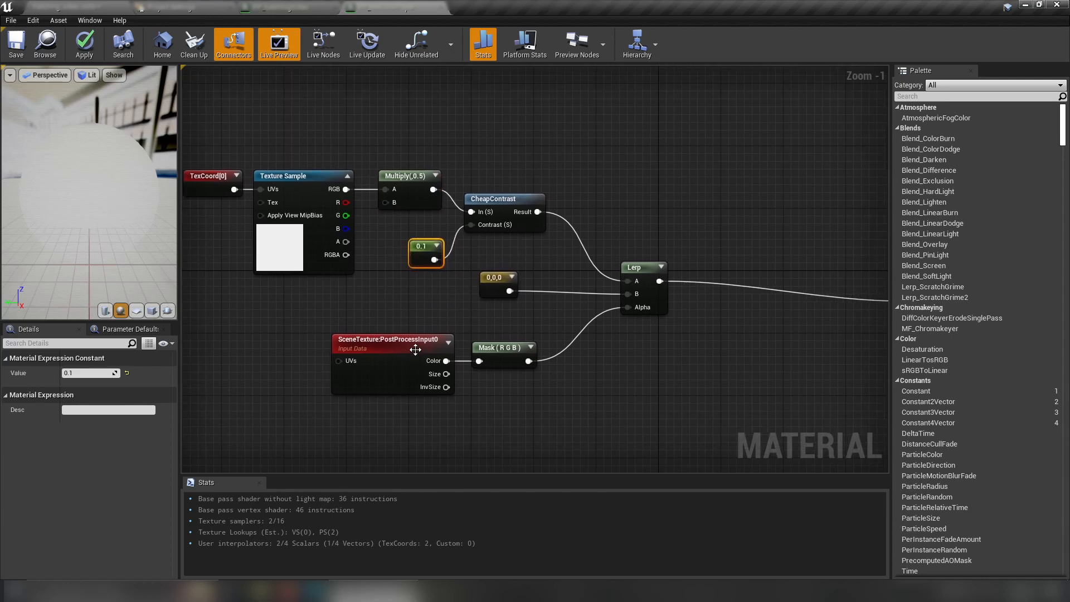
left_click(414, 349)
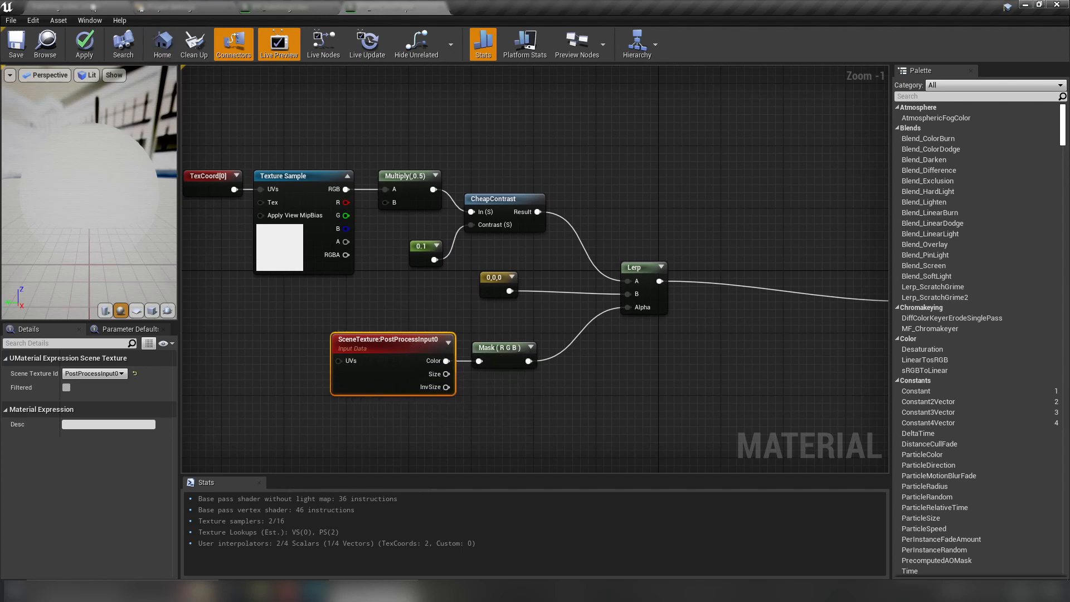
Check the PostProcessVolume's material order and the scene colour nodes in PP_hatchingVideo, and return to the PP_mixColorPaper graph
left_click(93, 7)
left_click_drag(0, 62, 740, 73)
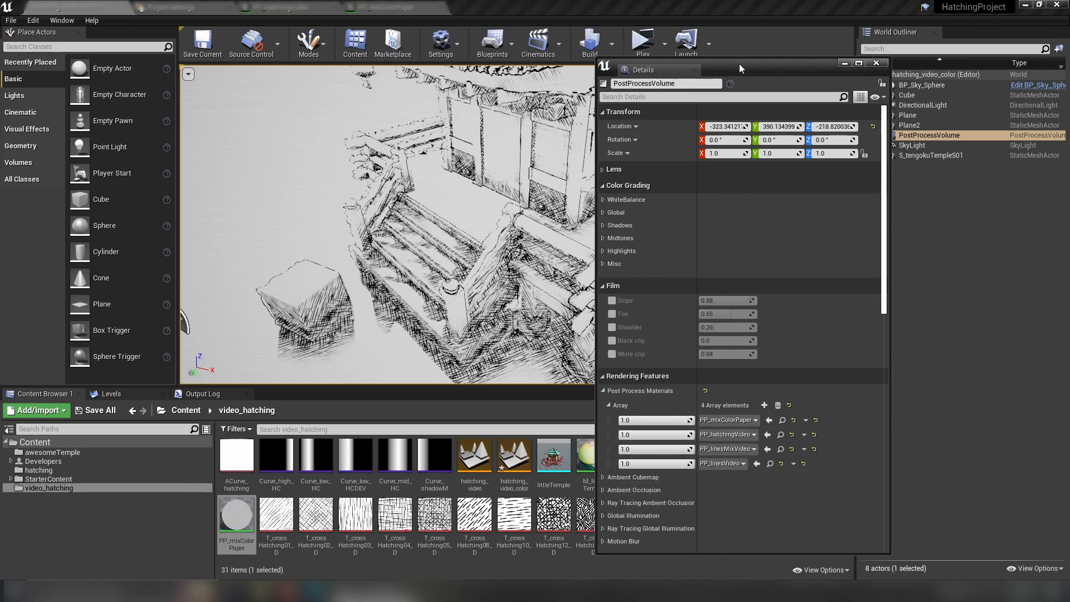
left_click_drag(740, 66, 0, 67)
left_click(333, 10)
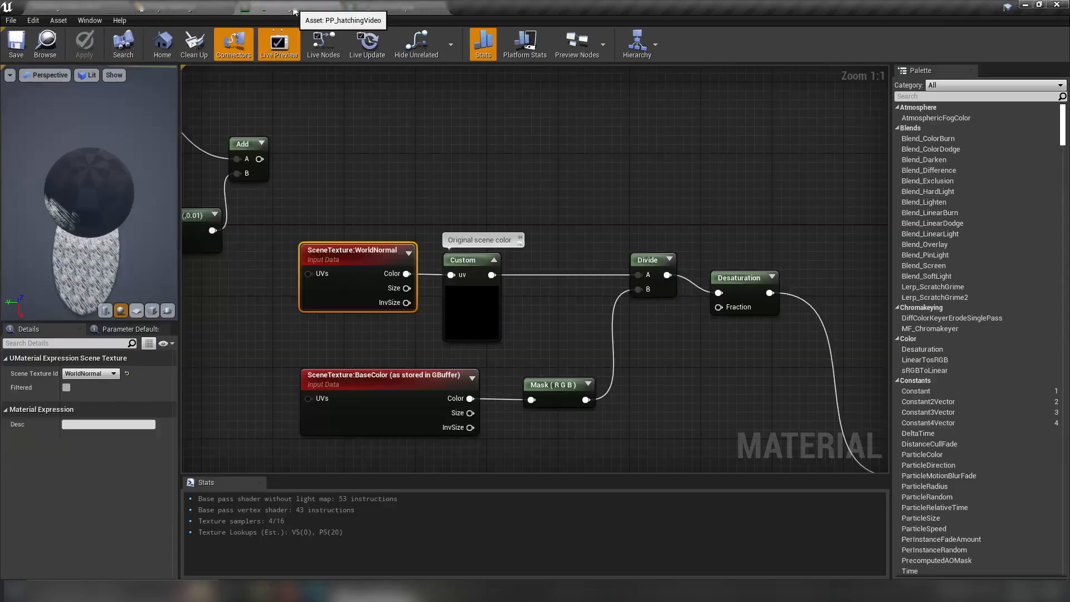
right_click_drag(542, 390, 499, 390)
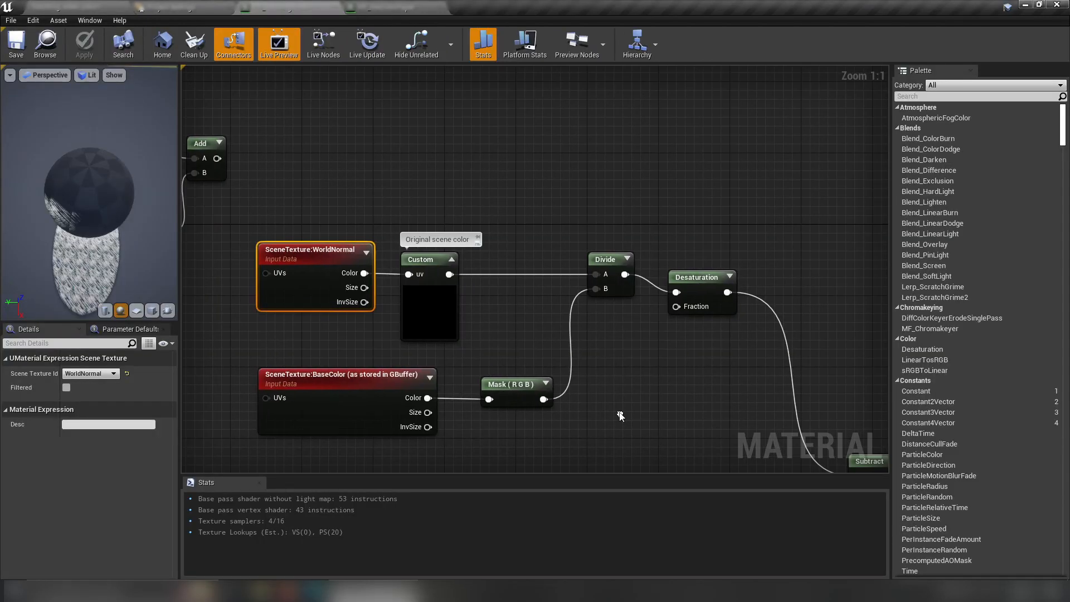
right_click(635, 400)
left_click(400, 8)
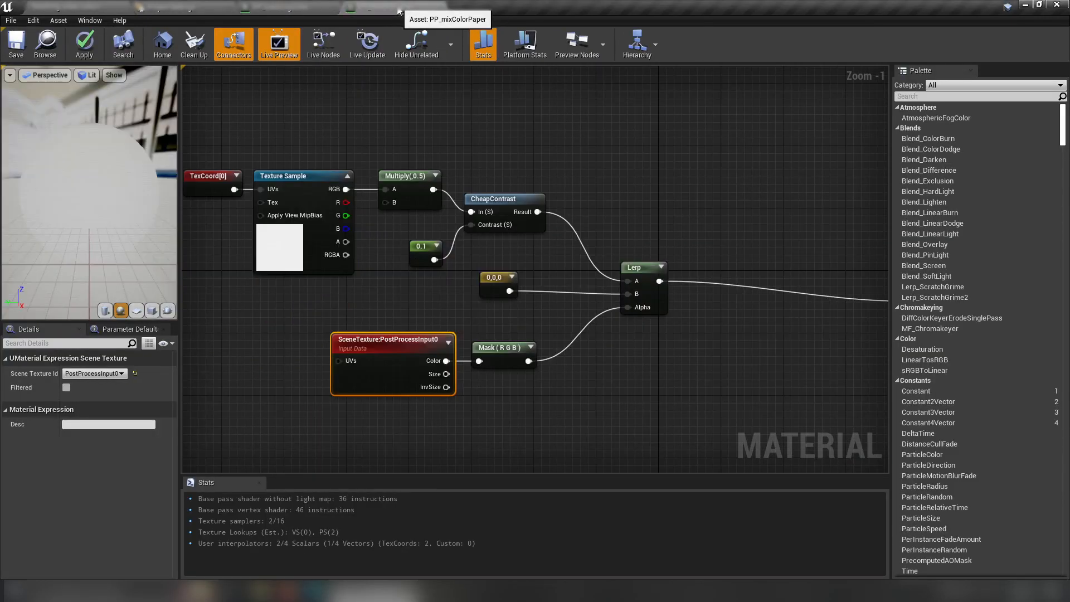
Move the 0,0,0 constant feeding the Lerp's B input slightly down, closer to the Mask node
right_click_drag(601, 402, 552, 394)
right_click_drag(638, 391, 620, 399)
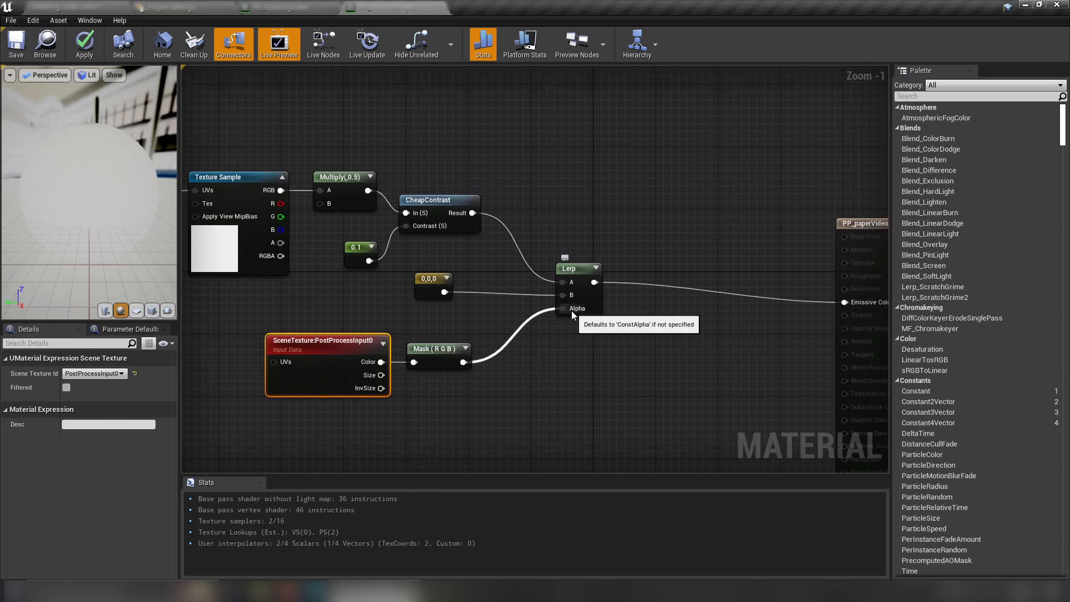
left_click_drag(426, 287, 434, 303)
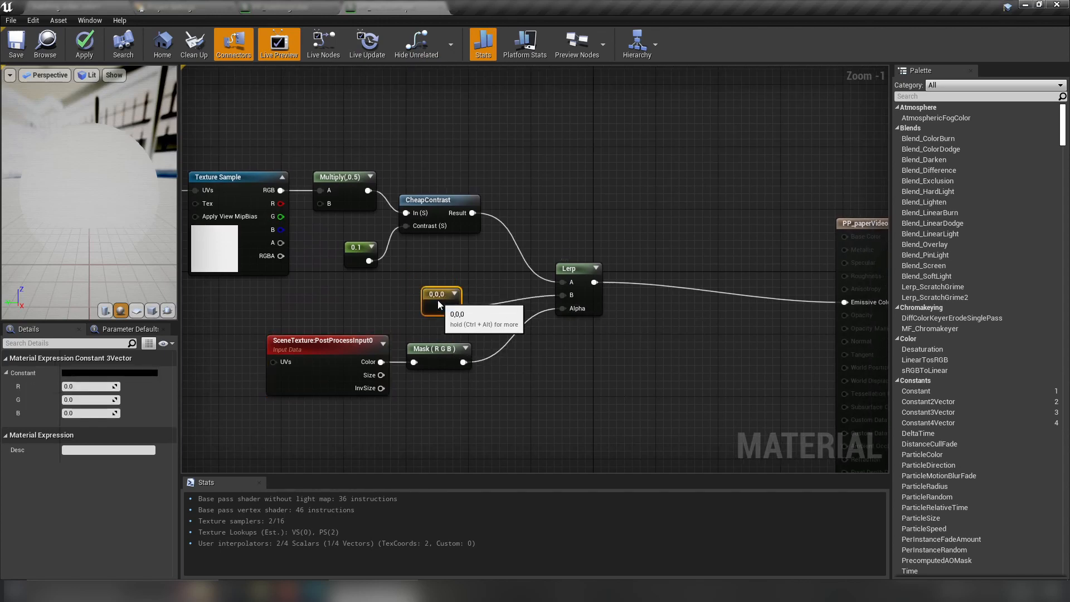
right_click_drag(474, 164, 544, 209)
left_click_drag(552, 173, 226, 319)
scroll(612, 427, "down", 2)
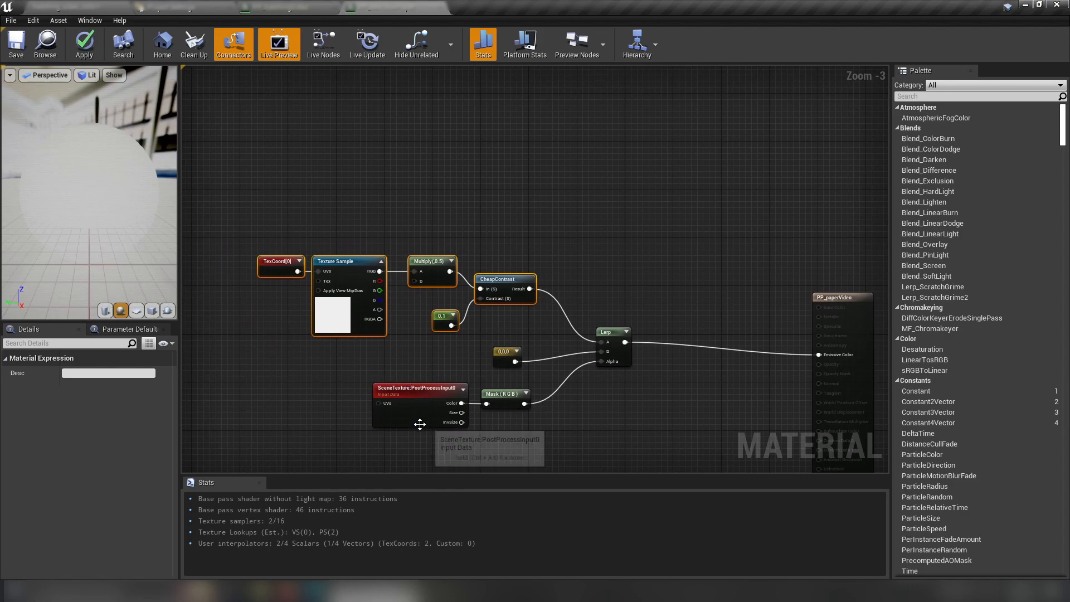
right_click_drag(476, 206, 420, 161)
scroll(419, 161, "up", 1)
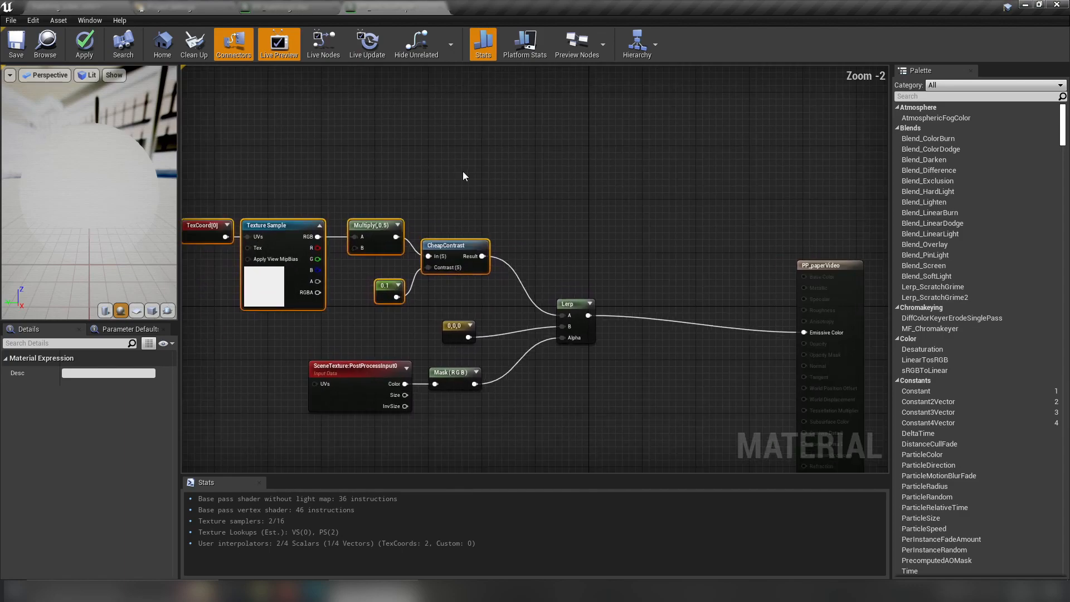
Duplicate the SceneTexture PostProcessInput0 node and place the copy just above the Lerp
left_click(366, 409)
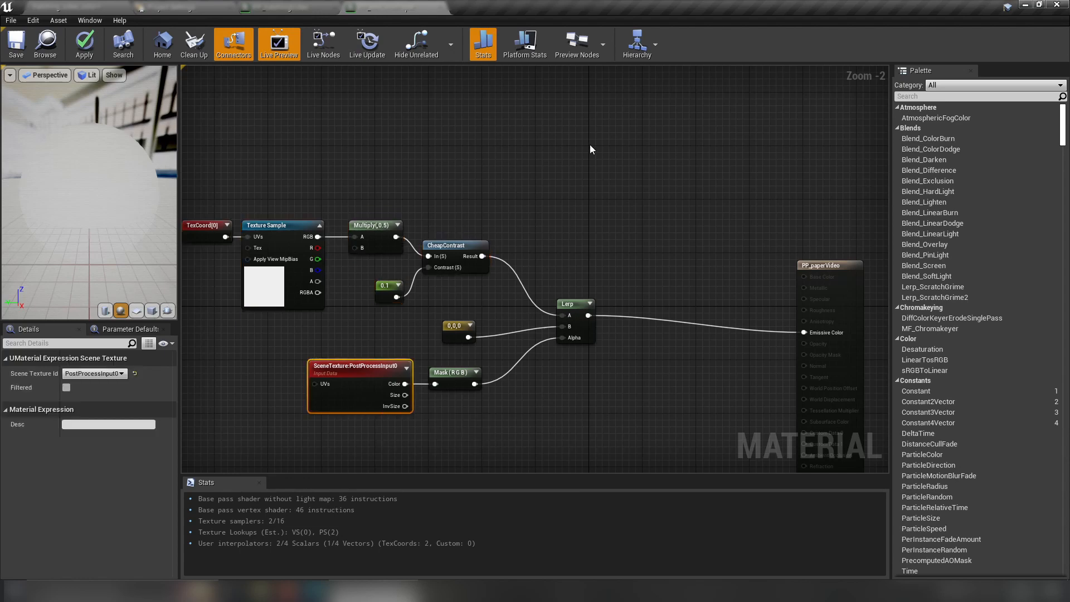
left_click(457, 163)
key("ctrl+v")
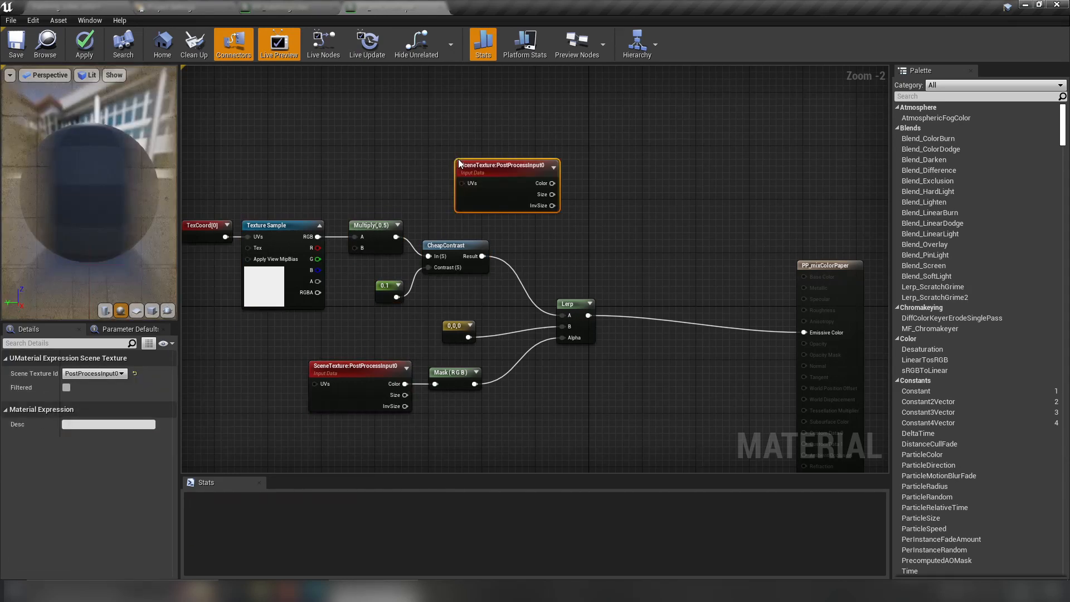
left_click_drag(474, 166, 555, 237)
left_click(85, 374)
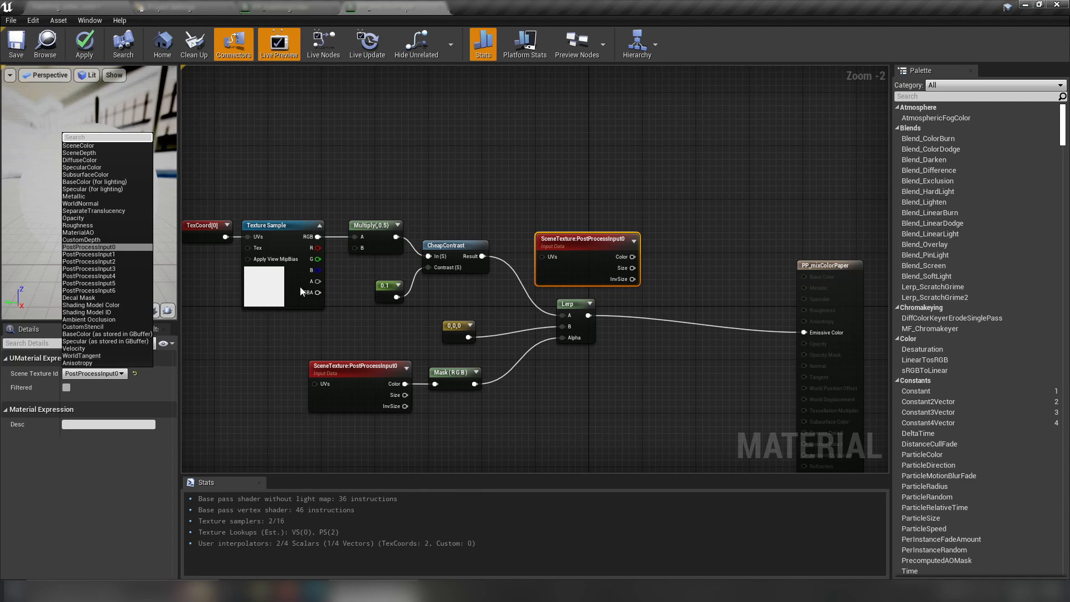
left_click_drag(549, 243, 557, 229)
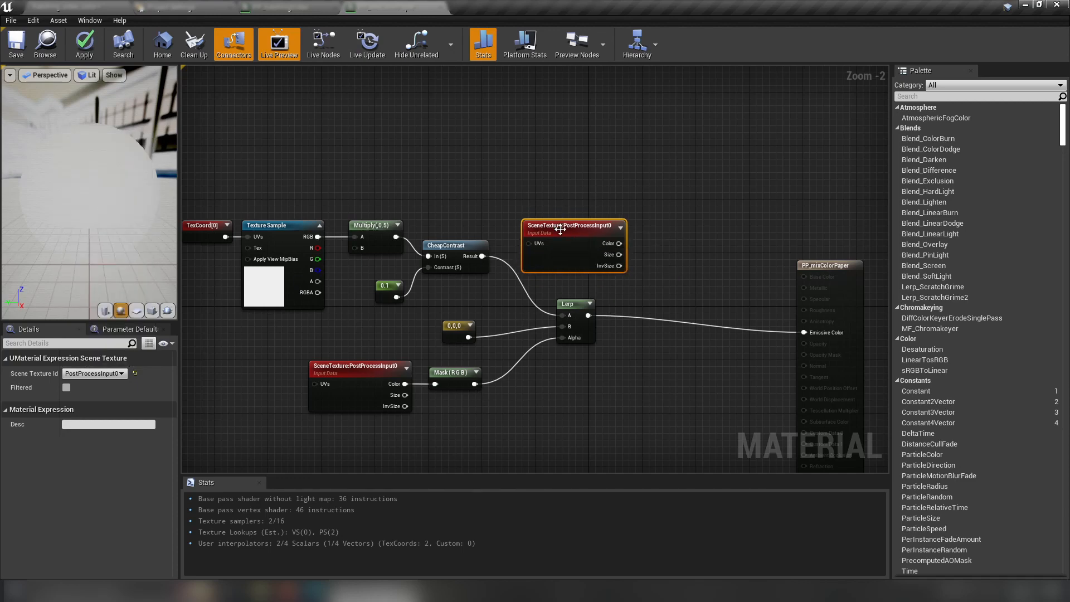
Set the duplicated node's scene texture to BaseColor (for lighting) and connect its Color output to the material's Emissive Color
left_click(95, 373)
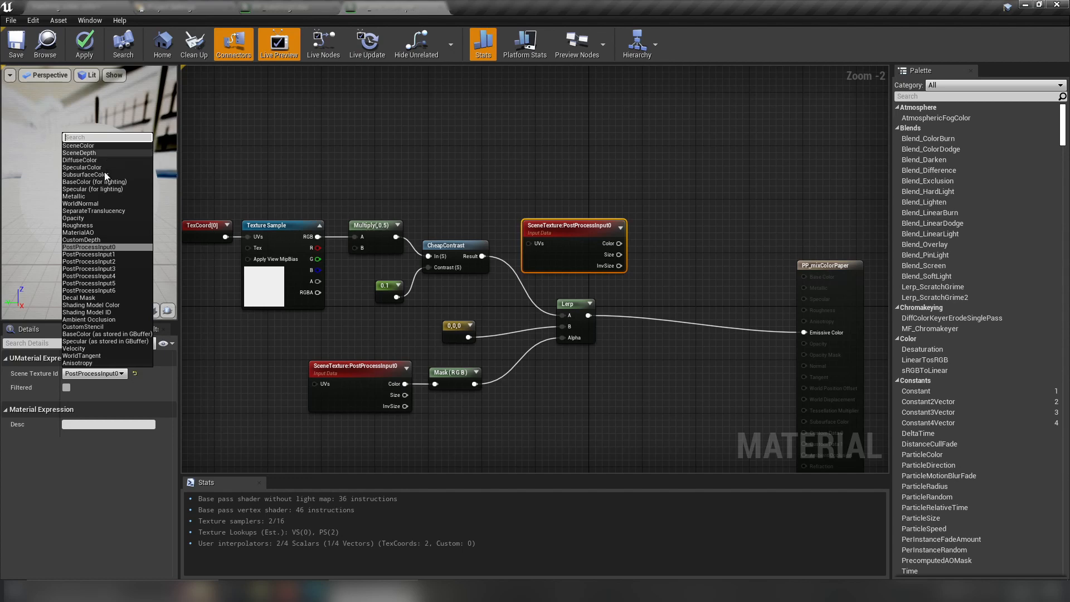
left_click(93, 182)
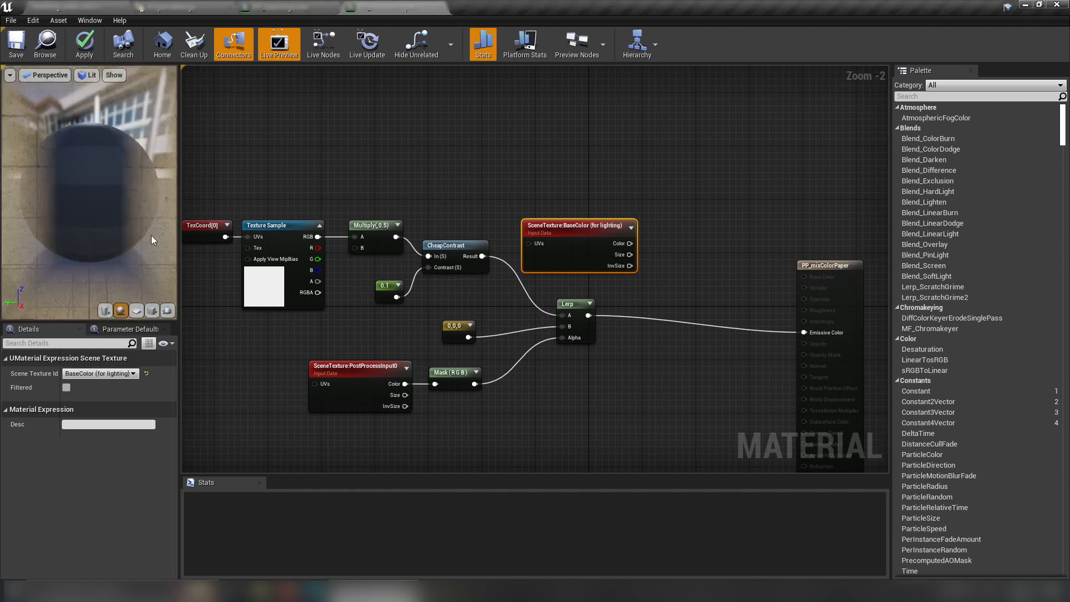
left_click_drag(630, 244, 814, 334)
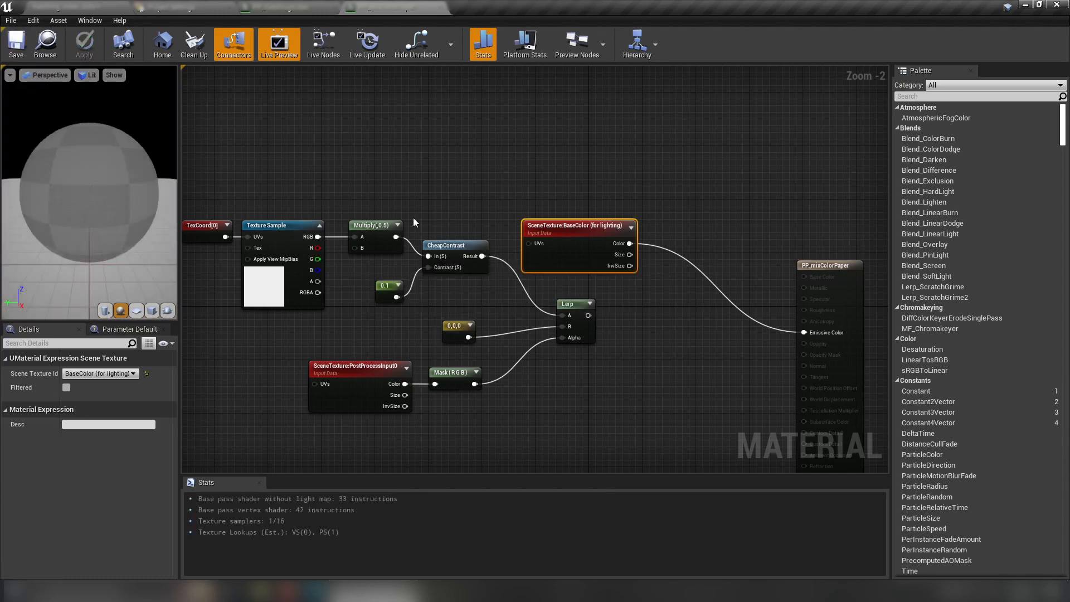
Switch to the level and inspect the temple with the base colour output from different views
left_click(91, 9)
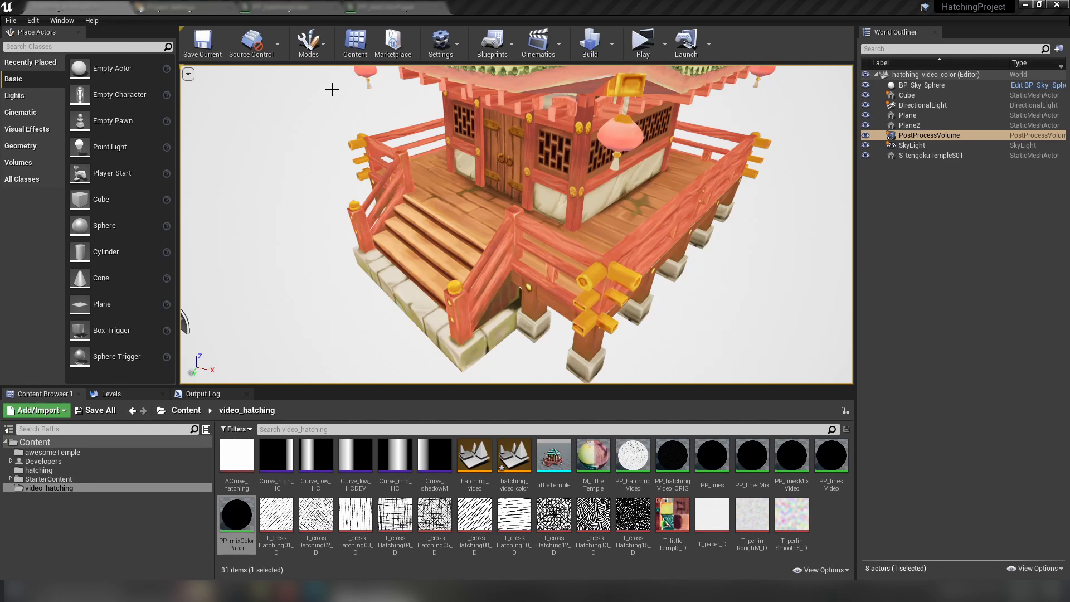
right_click_drag(384, 300, 390, 319)
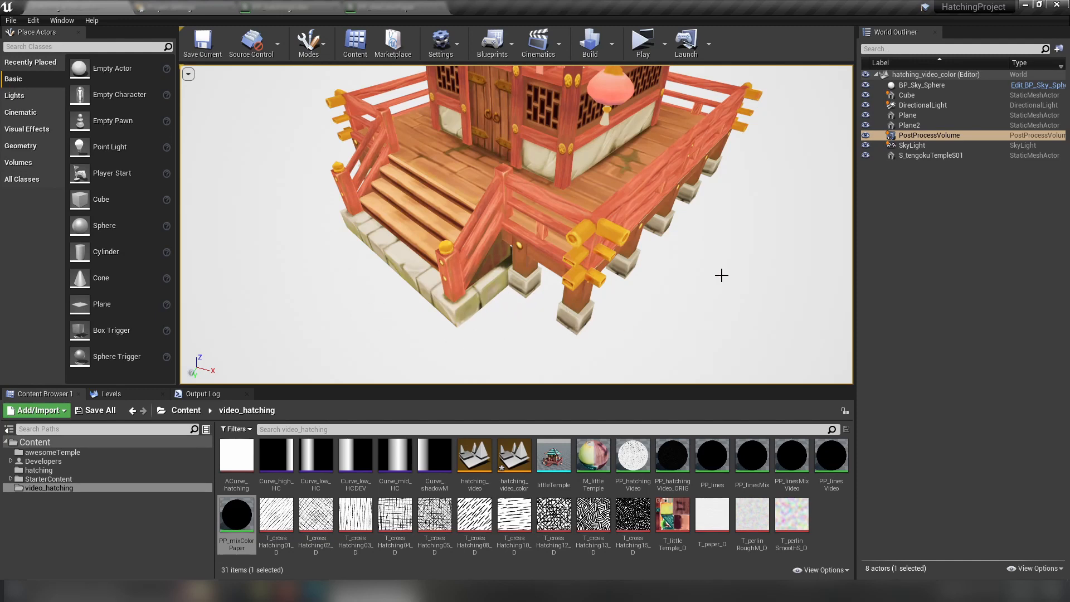
scroll(557, 179, "down", 4)
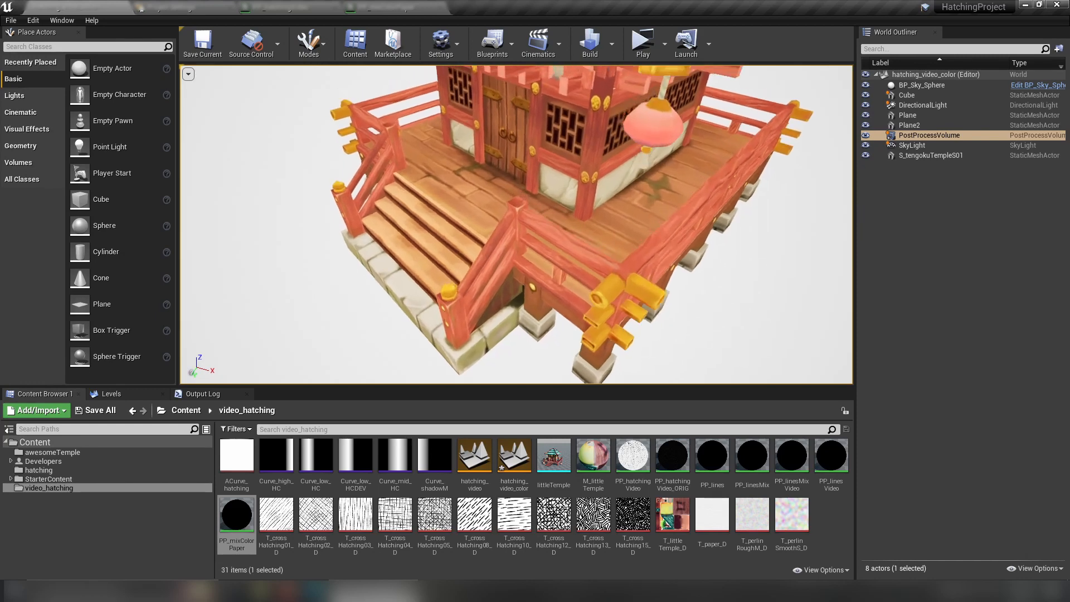
middle_click_drag(553, 160, 545, 154)
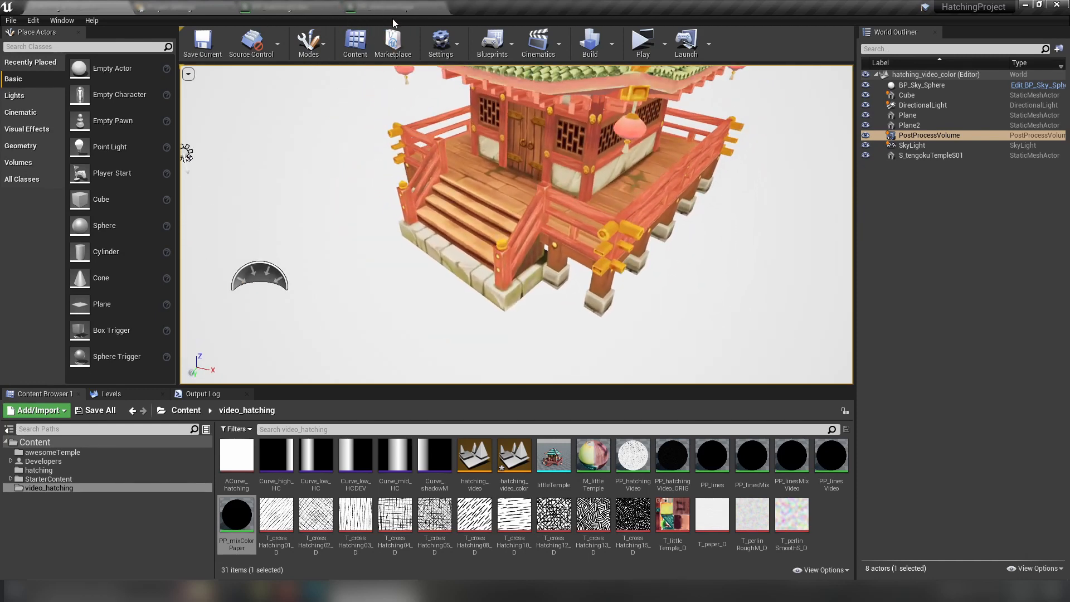
left_click(265, 9)
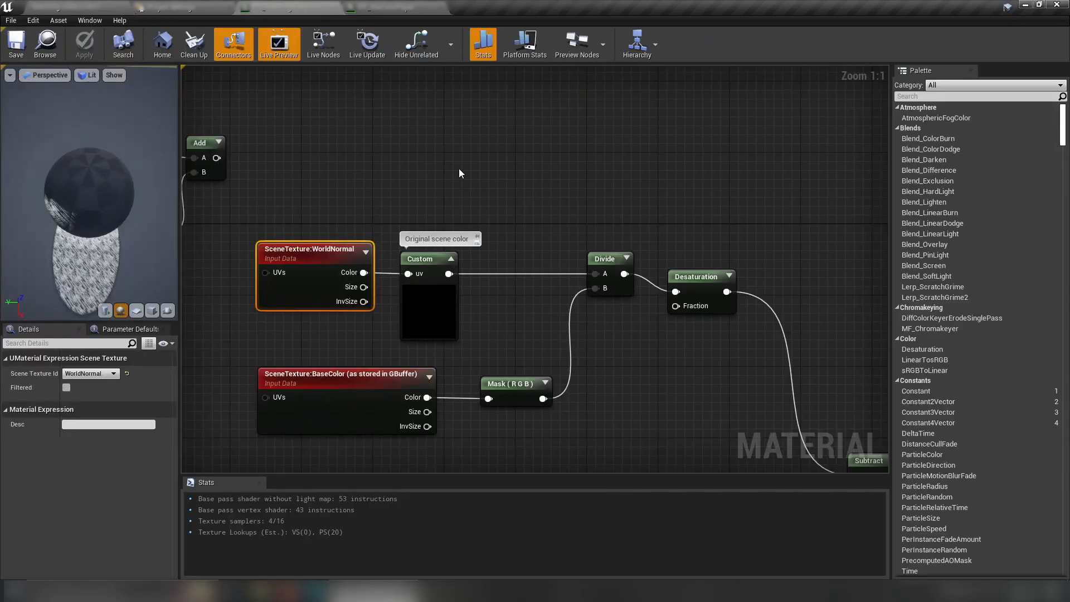
left_click(433, 9)
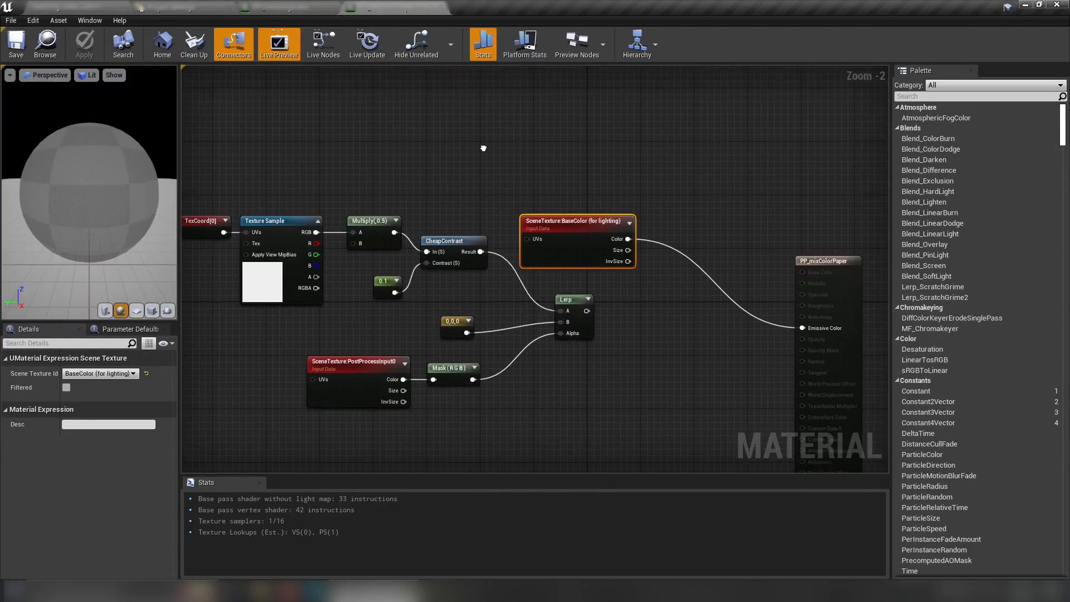
right_click_drag(485, 148, 500, 163)
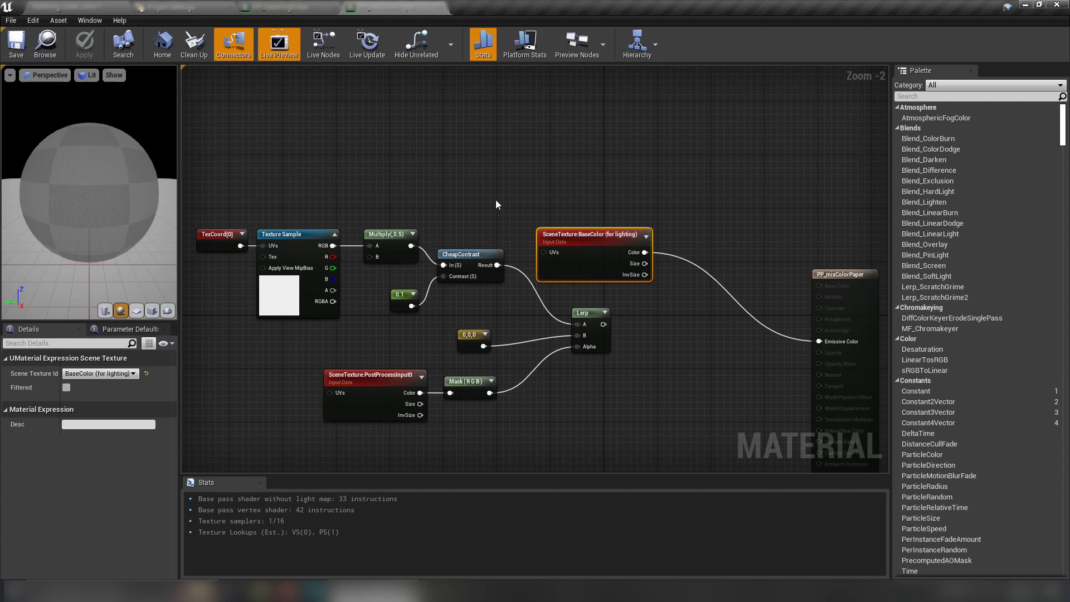
right_click_drag(496, 205, 537, 222)
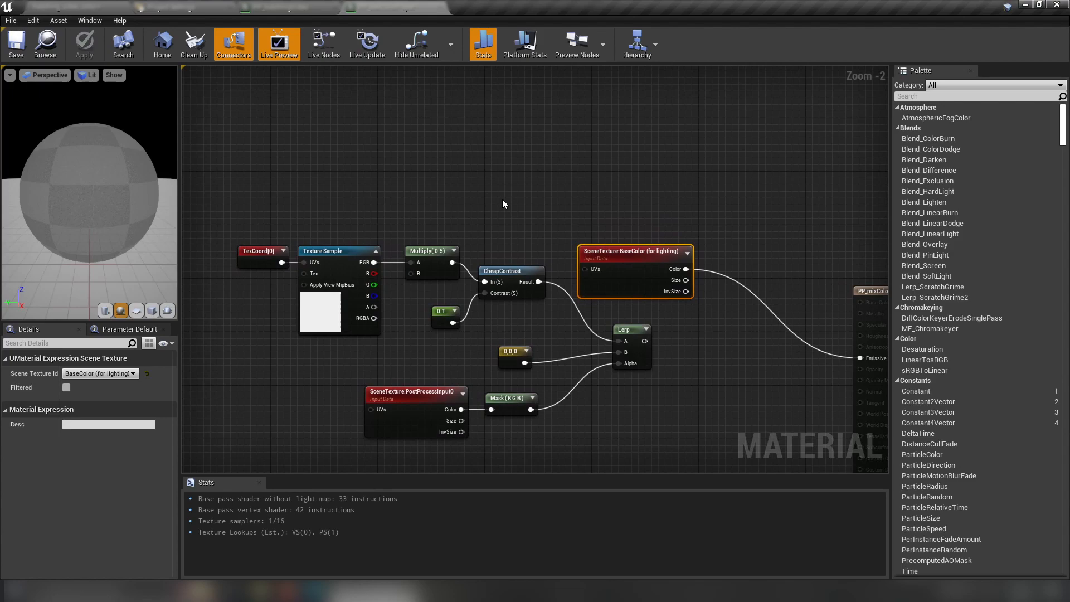
Examine the scene colour, base colour and ambient occlusion nodes feeding the shadow mask in PP_hatchingVideo
left_click(286, 11)
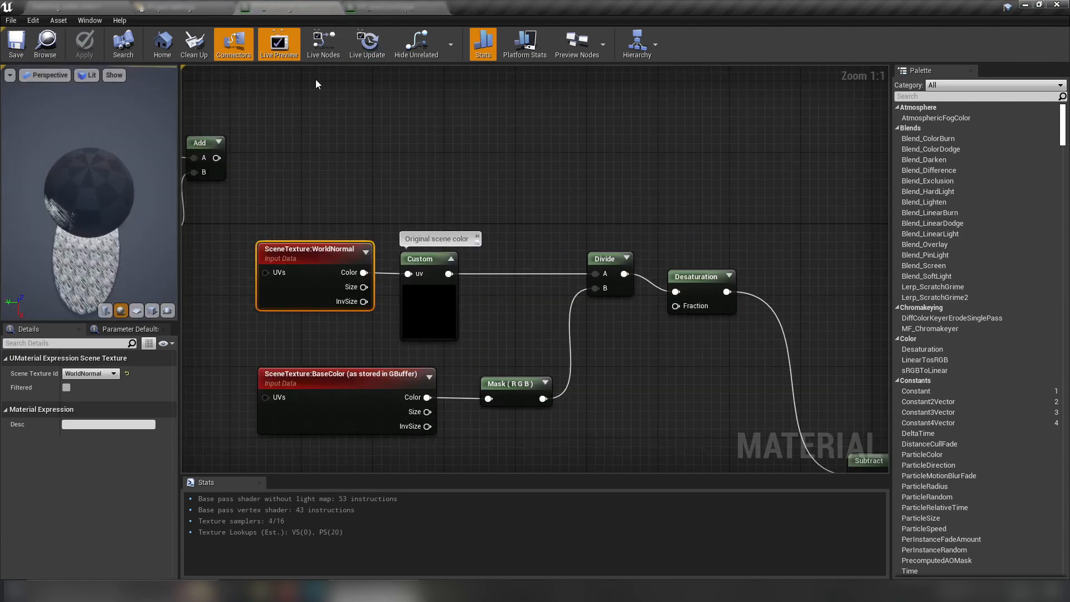
scroll(481, 158, "down", 5)
scroll(480, 158, "down", 2)
left_click(414, 300)
right_click_drag(597, 295, 627, 240)
scroll(404, 297, "up", 3)
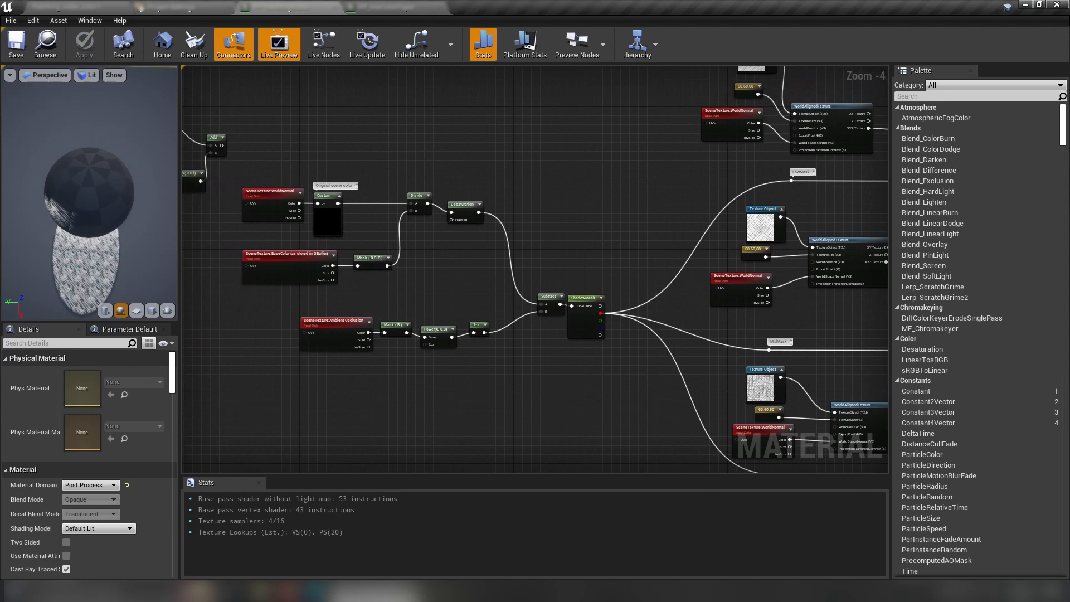
right_click_drag(480, 214, 481, 207)
scroll(459, 251, "up", 4)
right_click_drag(458, 251, 678, 328)
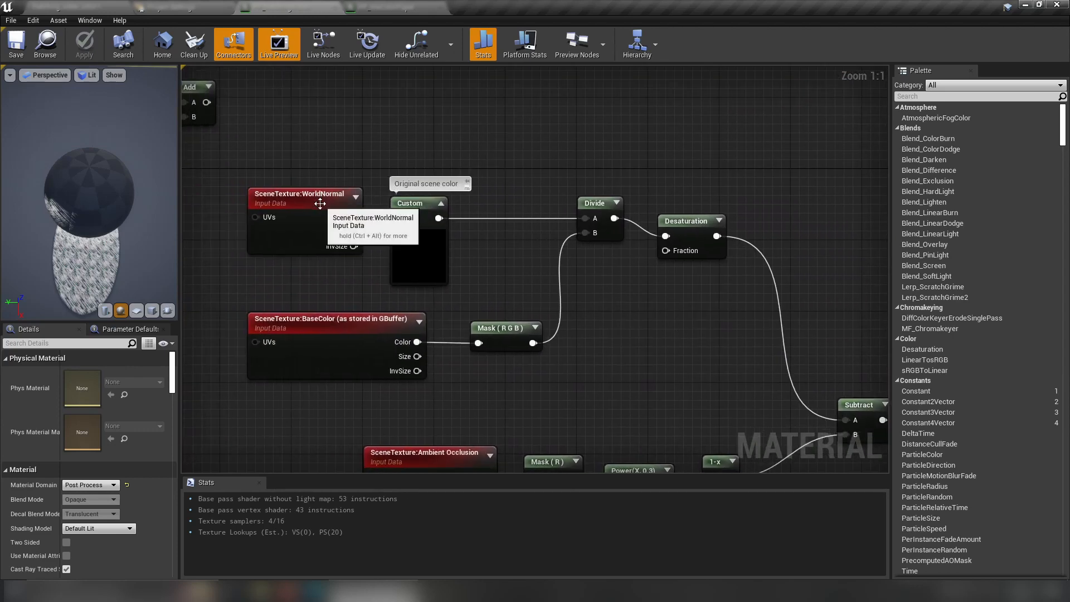
right_click_drag(705, 179, 674, 156)
right_click_drag(423, 133, 473, 129)
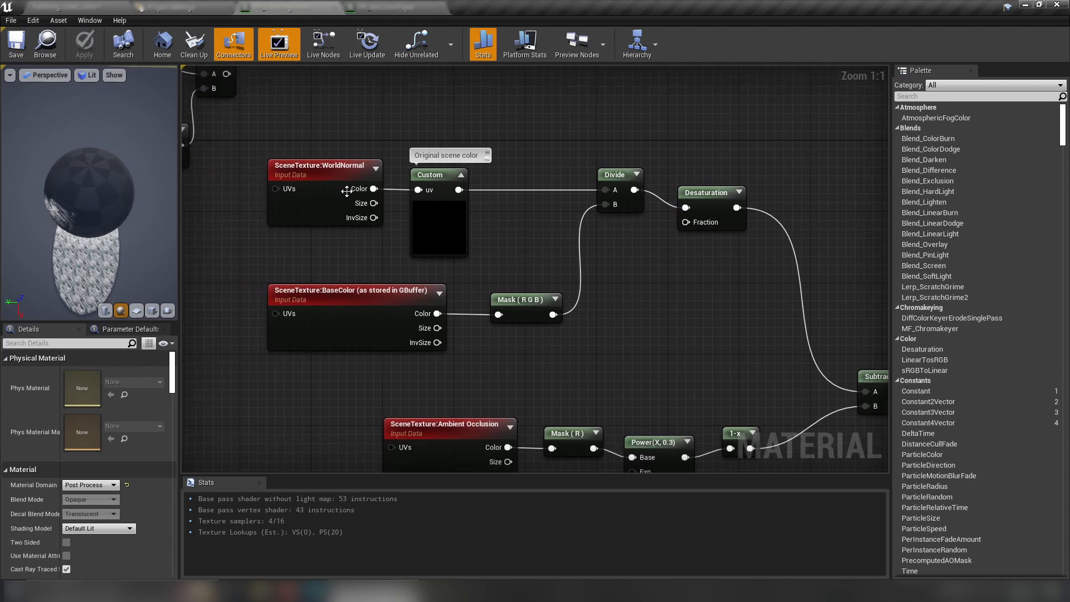
Review the BaseColor and WorldNormal scene textures, the RGB Mask settings and the code of the "Original scene color" Custom node
left_click(308, 176)
right_click_drag(393, 206, 391, 184)
left_click(337, 287)
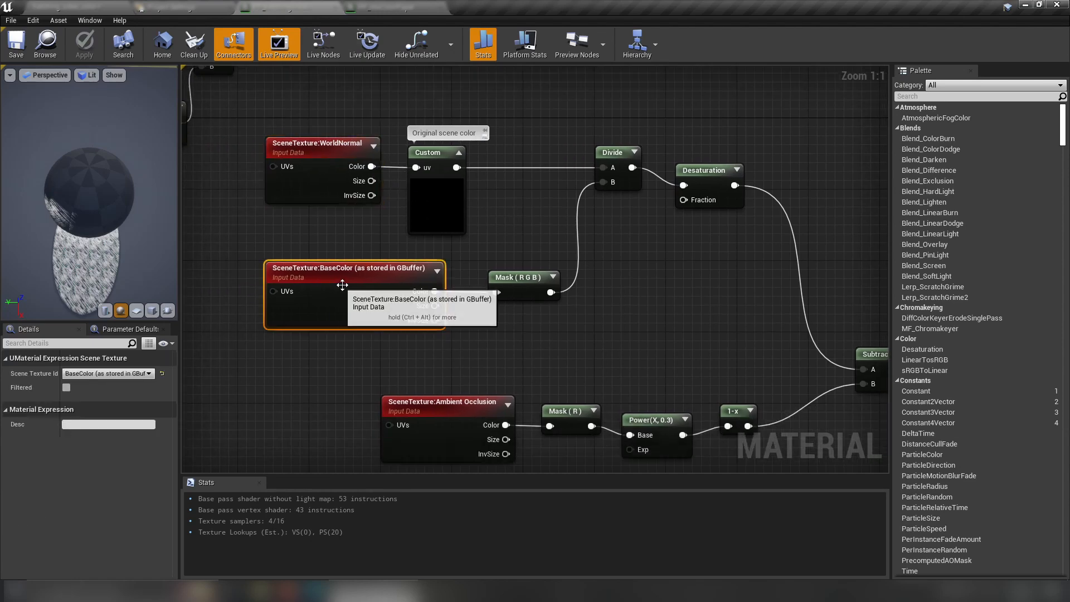
left_click(512, 278)
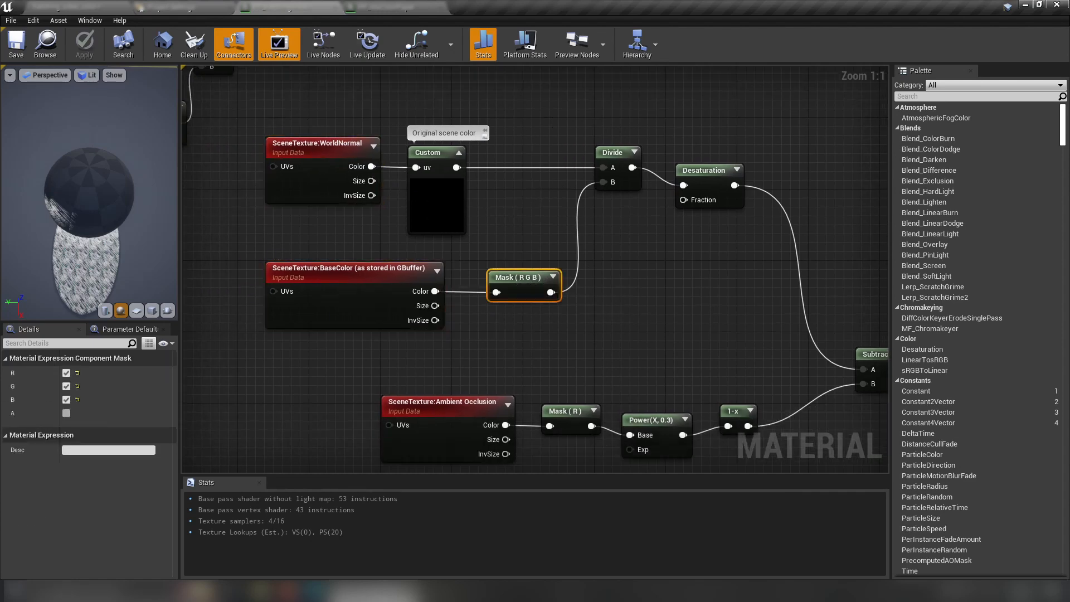
right_click_drag(530, 189, 533, 206)
left_click_drag(545, 118, 346, 217)
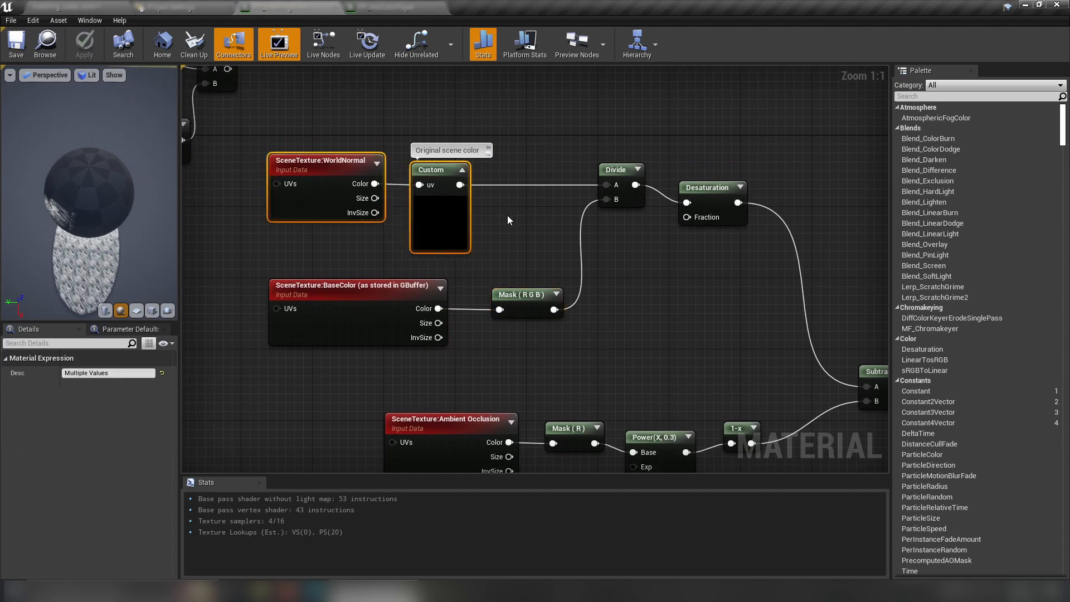
left_click(508, 215)
left_click(438, 212)
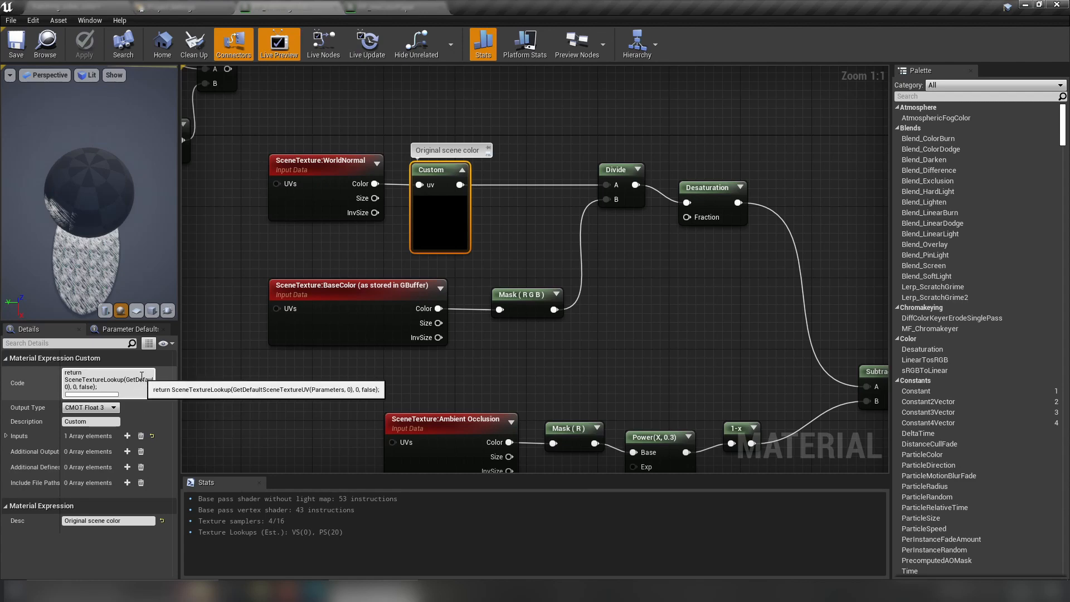
left_click(121, 380)
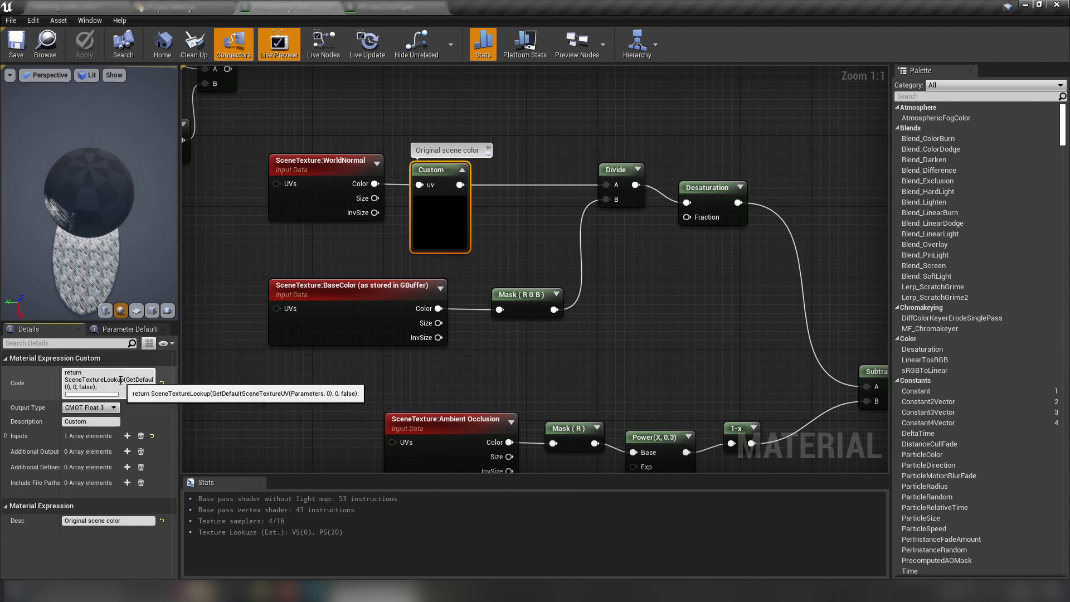
left_click(343, 192)
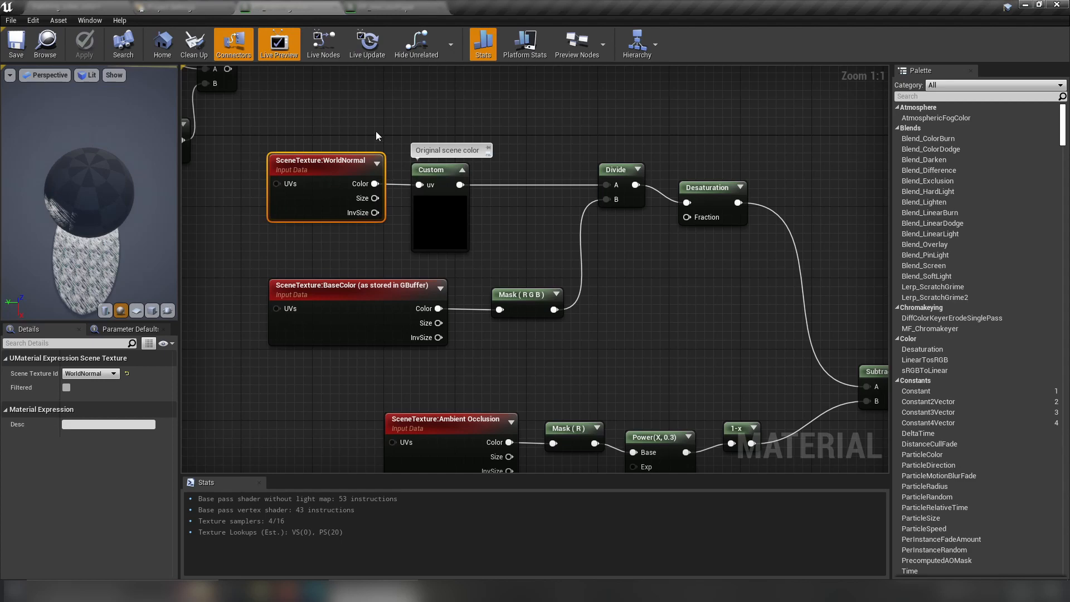
left_click(508, 233)
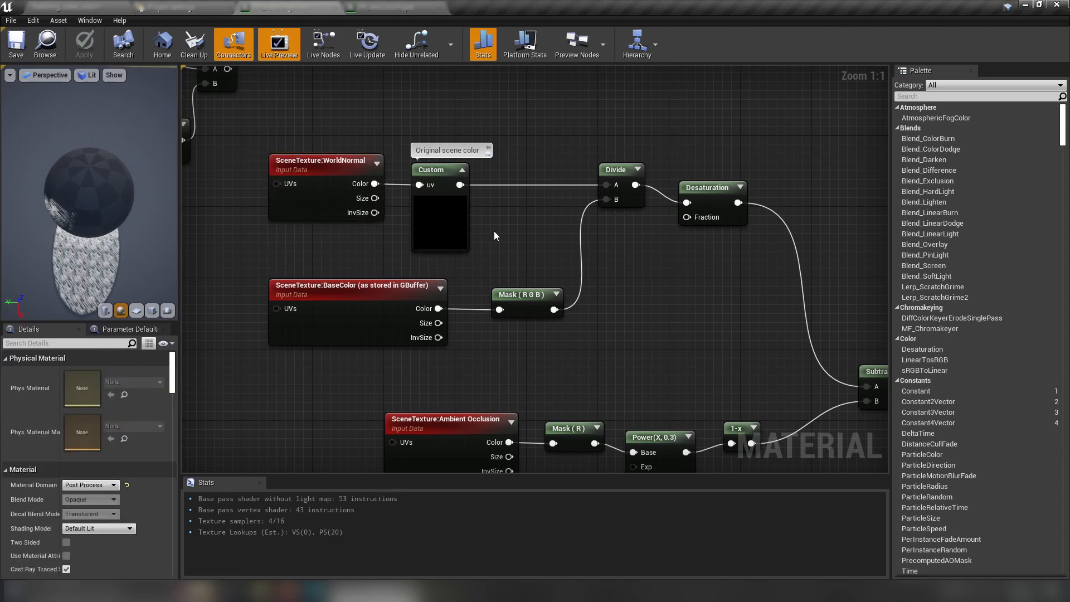
Copy the WorldNormal scene texture and "Original scene color" Custom node from PP_hatchingVideo into PP_mixColorPaper, above the BaseColor node
left_click_drag(512, 106, 405, 222)
left_click(507, 205)
left_click_drag(543, 126, 313, 227)
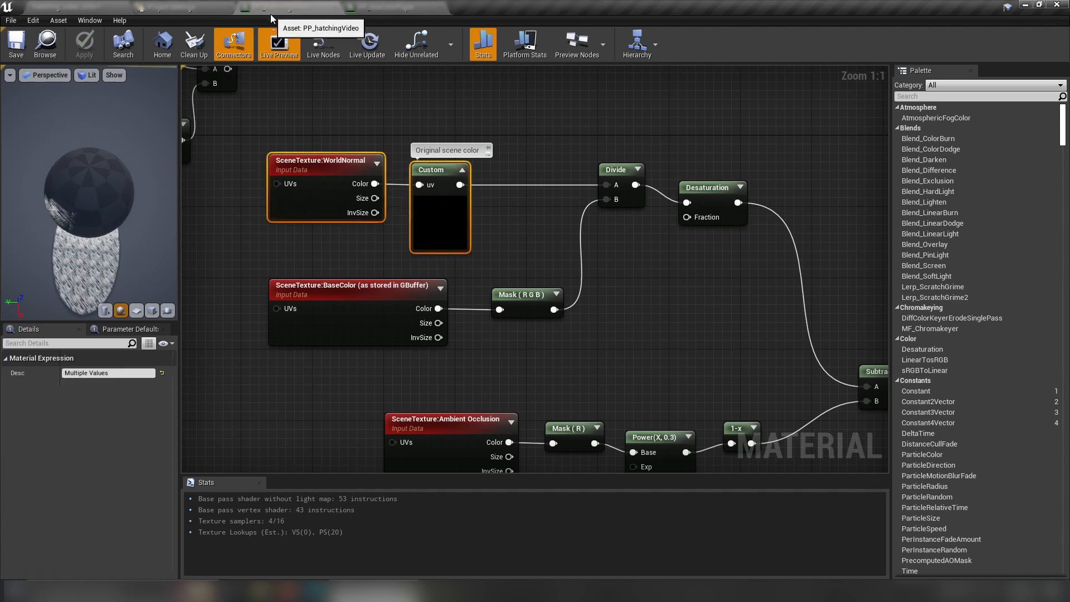
scroll(460, 150, "down", 3)
scroll(466, 161, "up", 3)
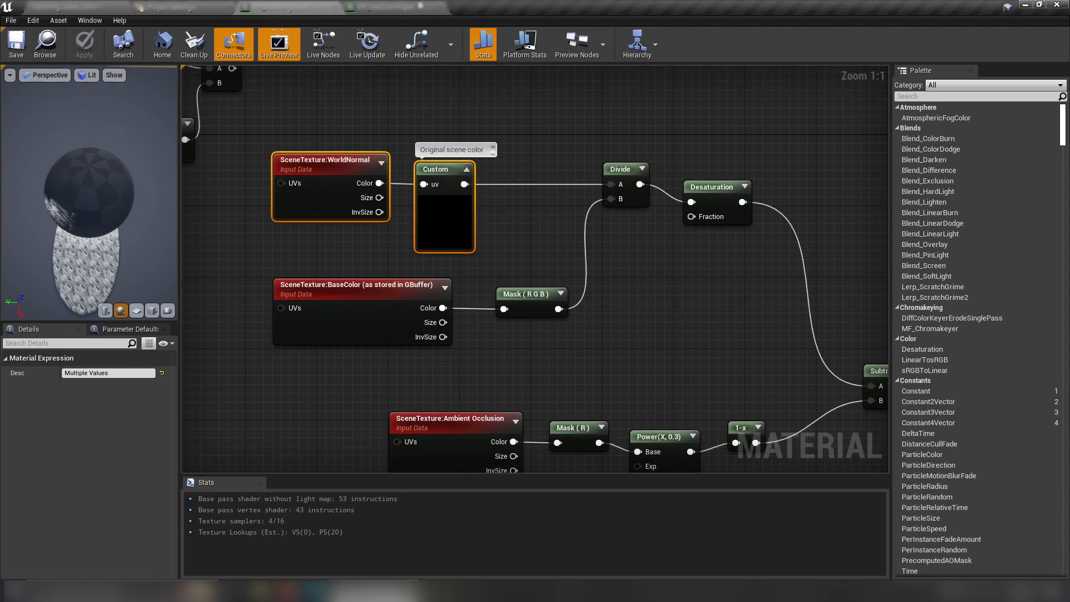
left_click(395, 11)
scroll(429, 146, "down", 2)
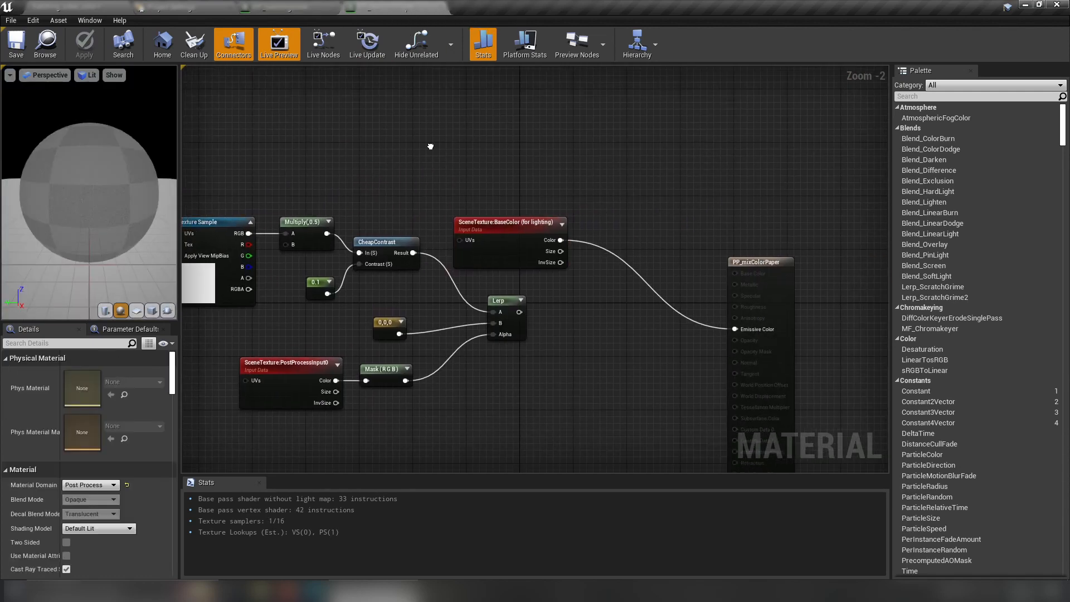
key("ctrl+v")
Connect the Custom node's output to Emissive Color and save PP_mixColorPaper to check it in the level
left_click_drag(507, 154, 730, 329)
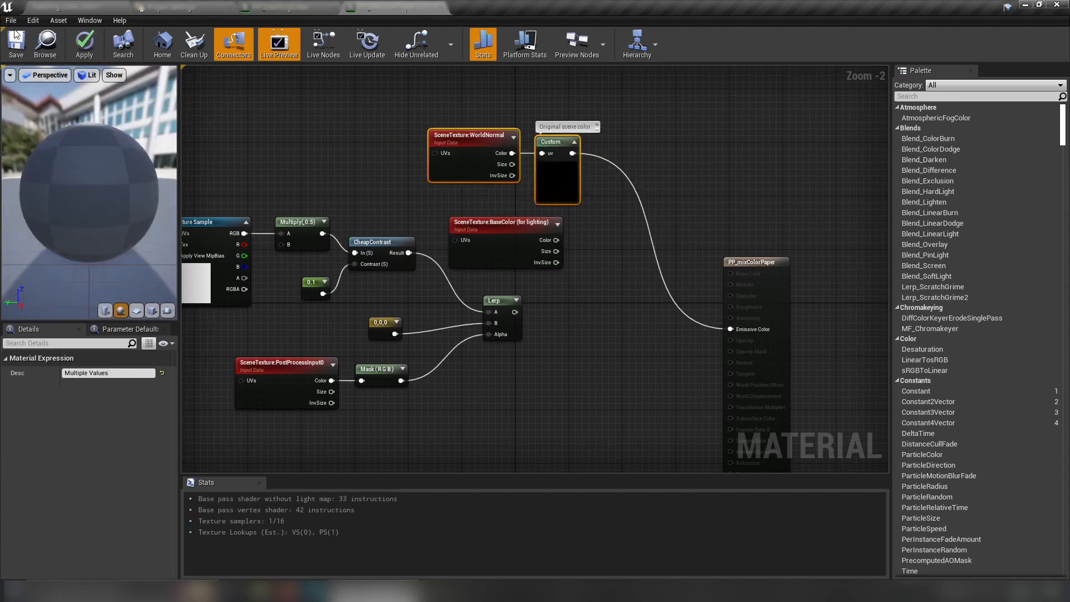
key("ctrl+s")
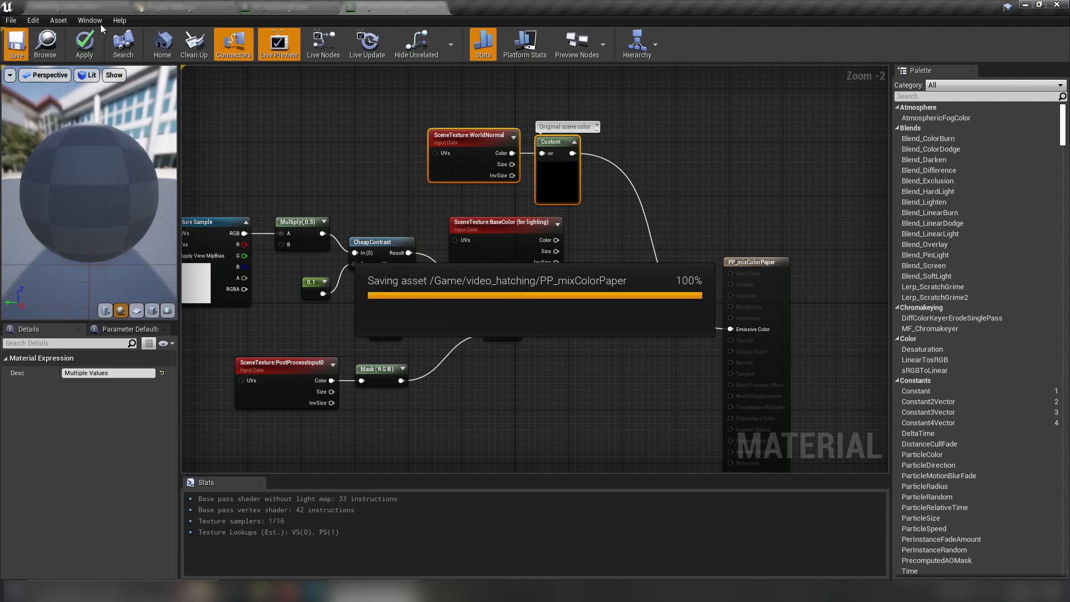
left_click(84, 7)
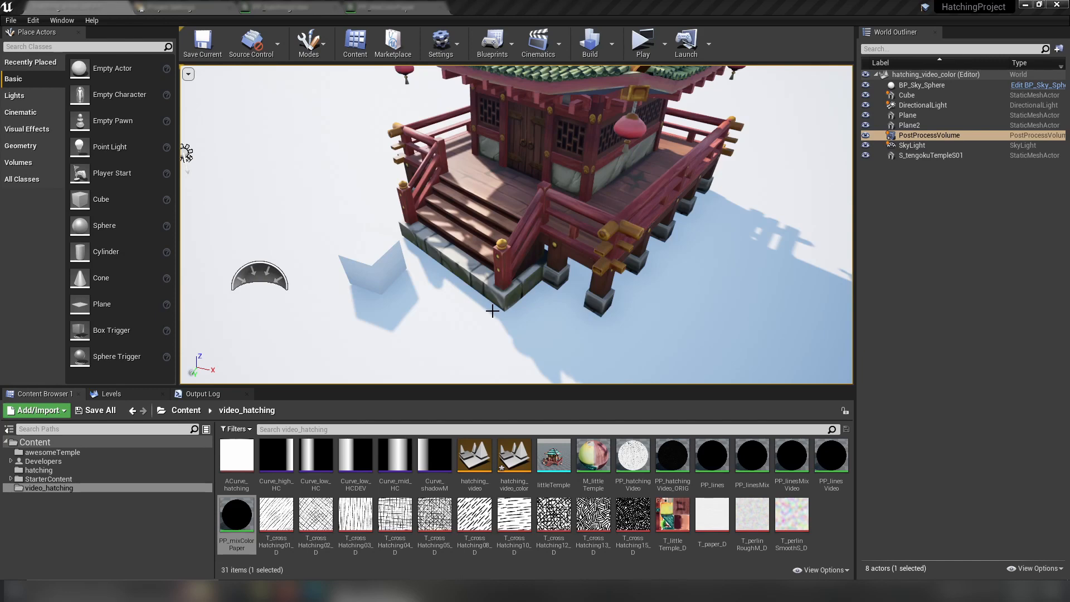
In PP_mixColorPaper, connect BaseColor's Color output to the Lerp's A input and the Lerp result to Emissive Color, then save the material
left_click(382, 11)
right_click_drag(571, 308, 623, 314)
left_click(551, 253)
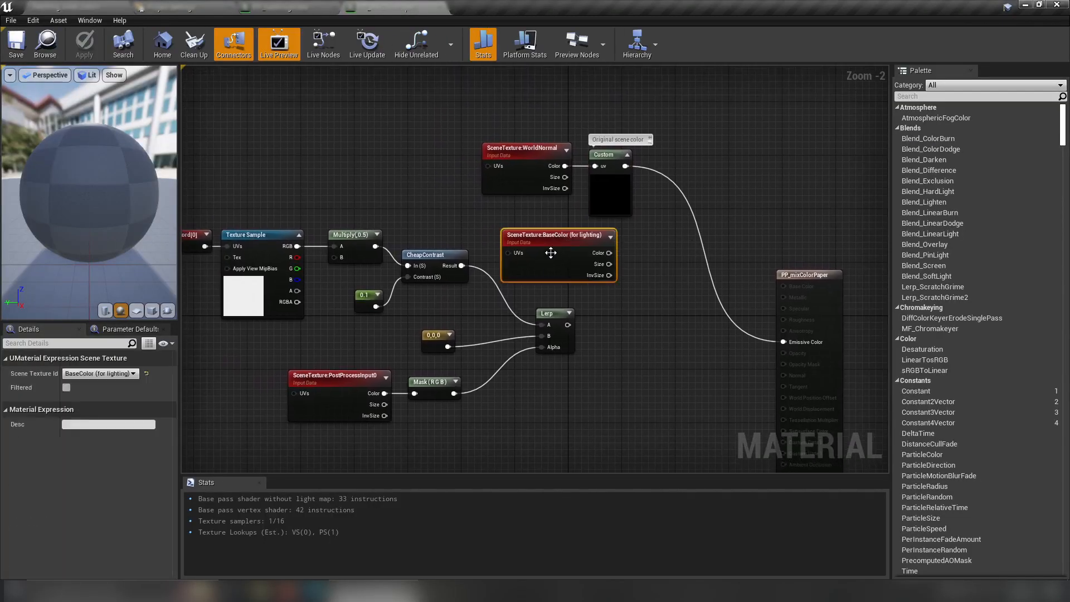
left_click_drag(609, 253, 784, 343)
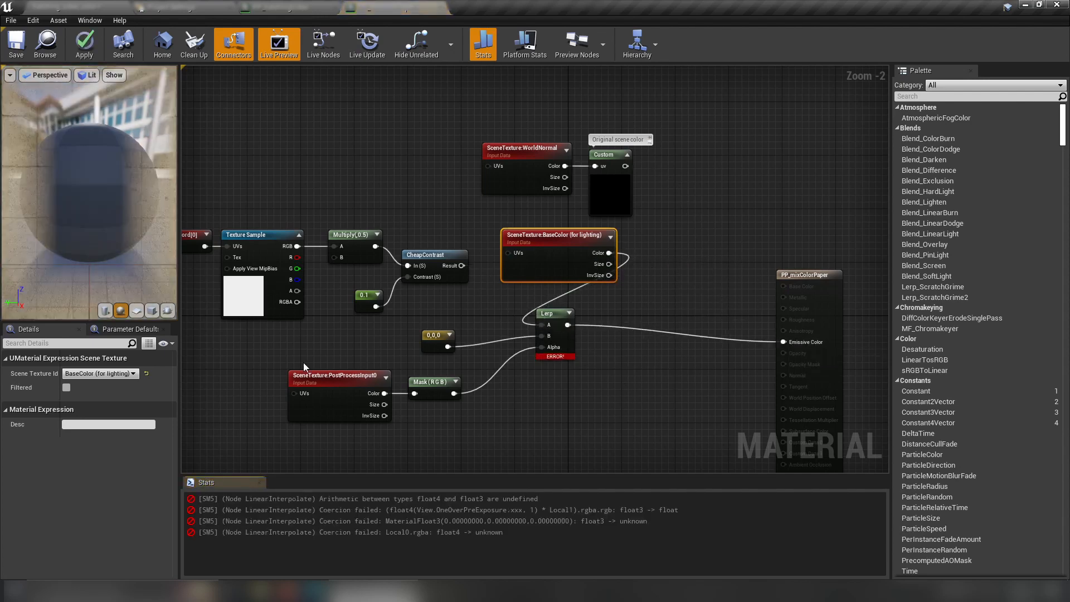
left_click(13, 56)
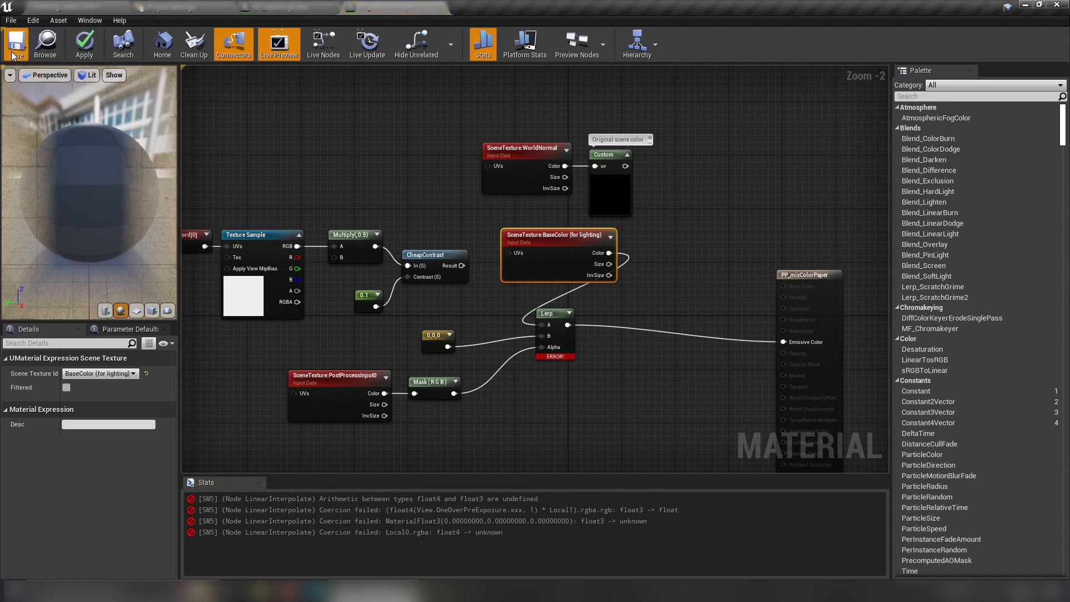
Move the disconnected paper texture and CheapContrast nodes away from the Lerp and place the BaseColor node ahead of its A input
left_click(617, 325)
right_click(602, 428)
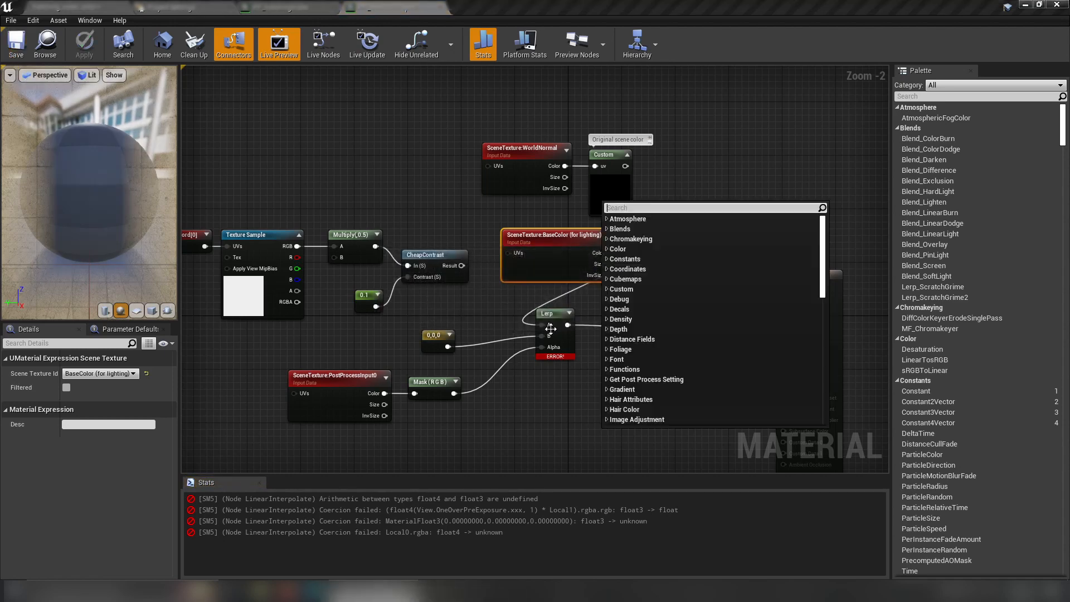
left_click(726, 143)
right_click_drag(601, 183, 729, 173)
left_click_drag(274, 188, 556, 301)
left_click_drag(544, 246, 349, 266)
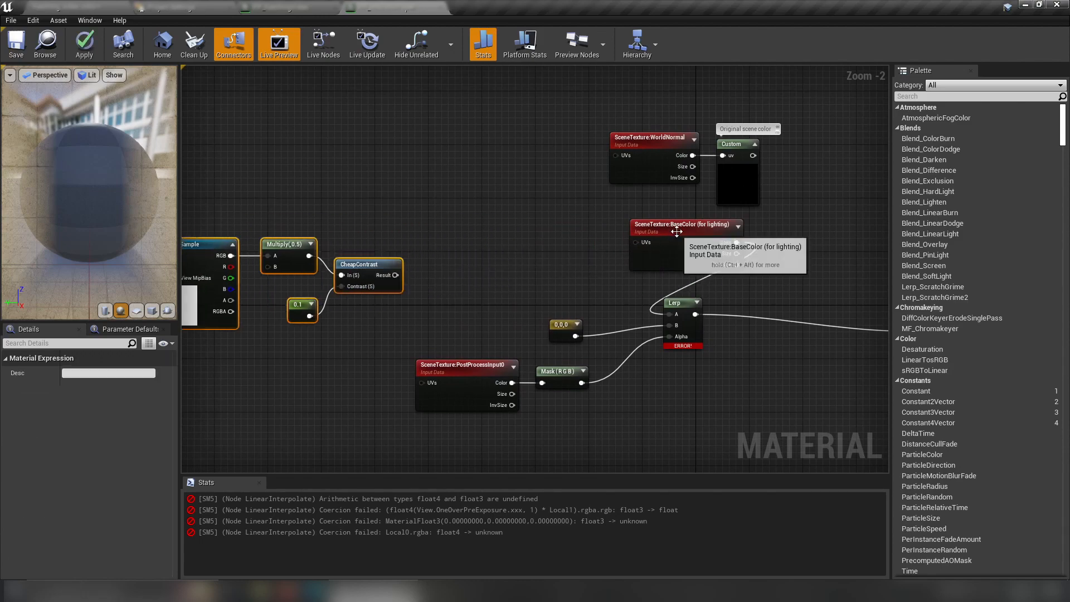
left_click_drag(669, 232, 497, 212)
scroll(589, 335, "up", 2)
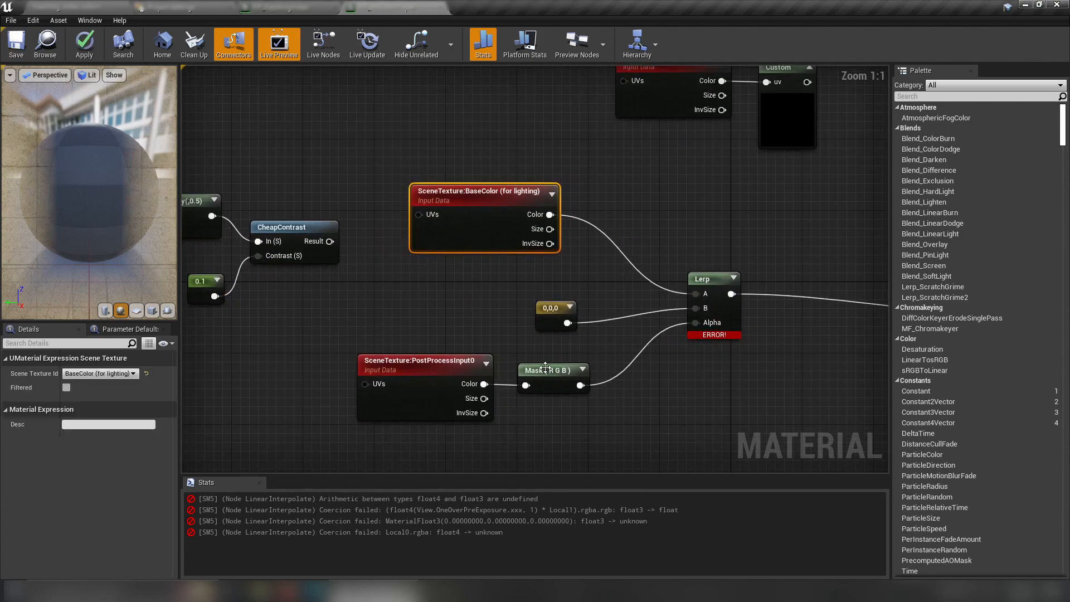
Examine the Lerp node's compile errors and its BaseColor connection for mismatched float4 and float3 inputs
right_click(664, 410)
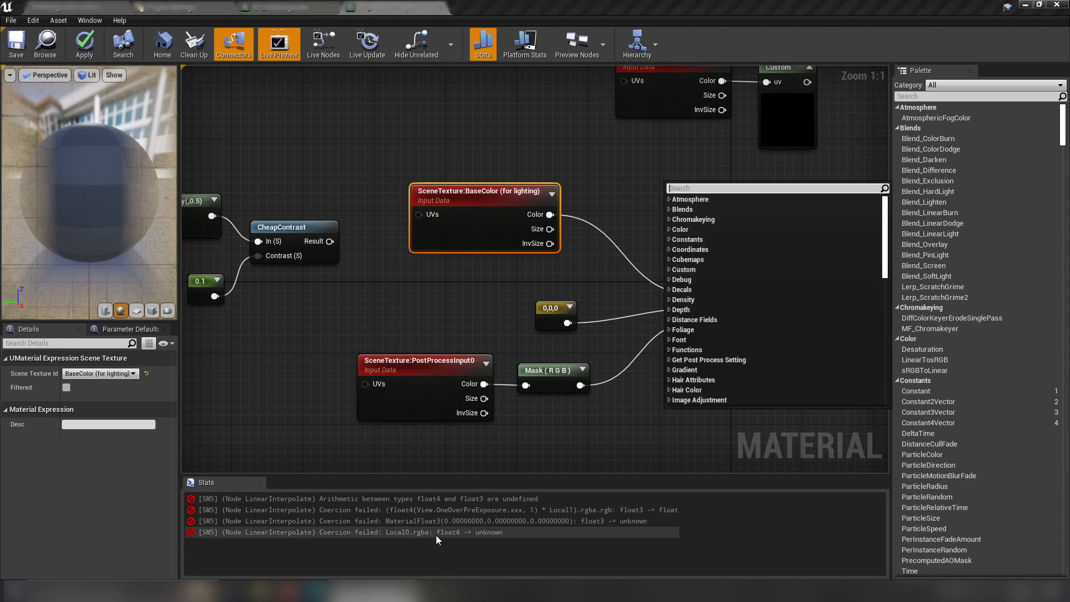
left_click(394, 520)
left_click(403, 514)
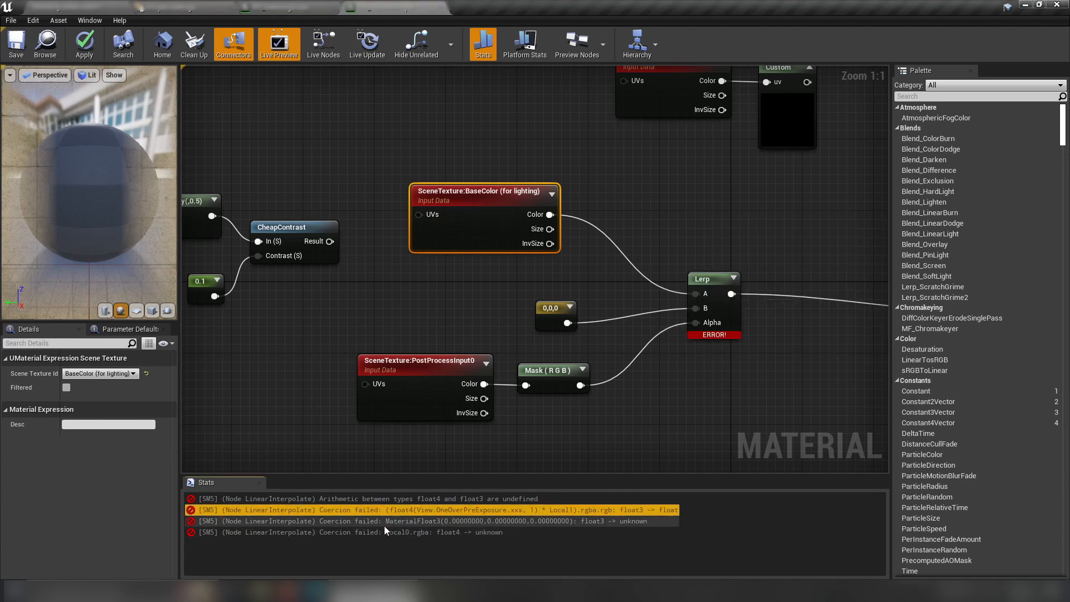
right_click_drag(656, 306, 632, 324)
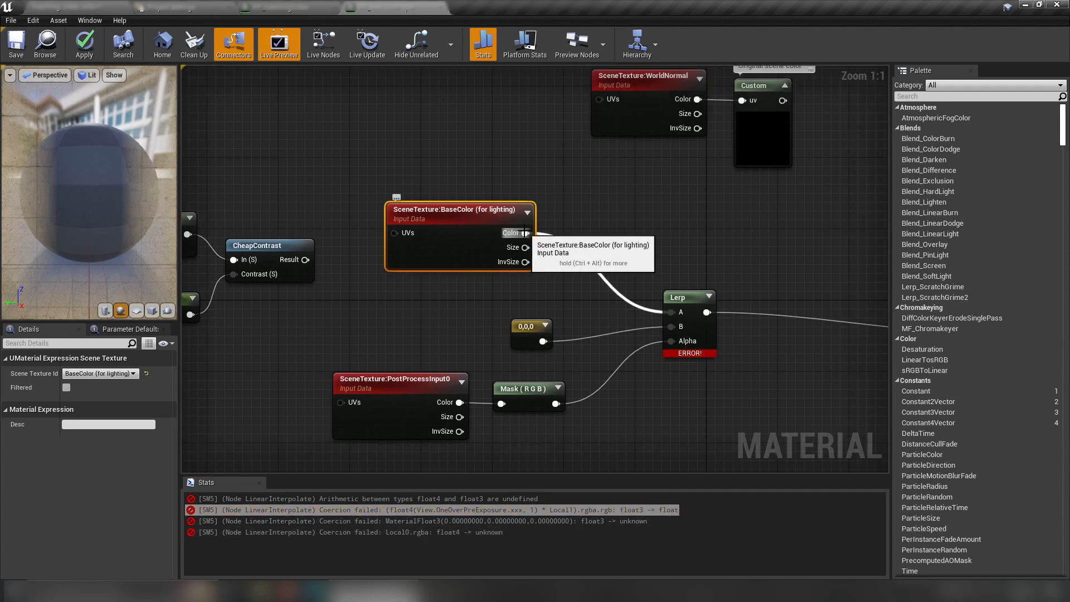
left_click_drag(457, 219, 441, 211)
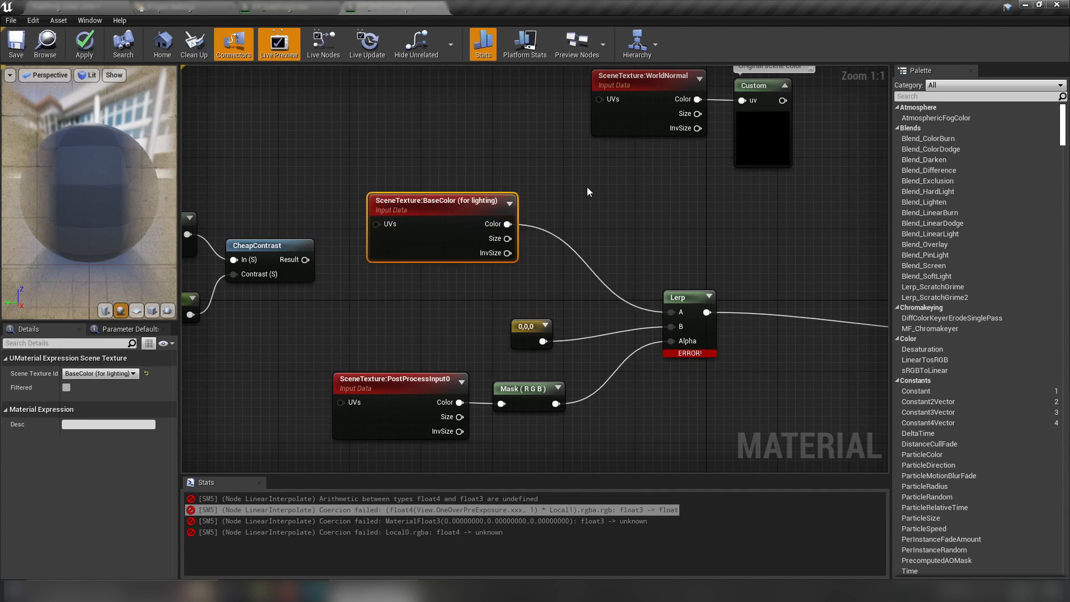
Duplicate the RGB Mask node, insert the copy between BaseColor's Color output and the Lerp's A input, and save the material
left_click(540, 387)
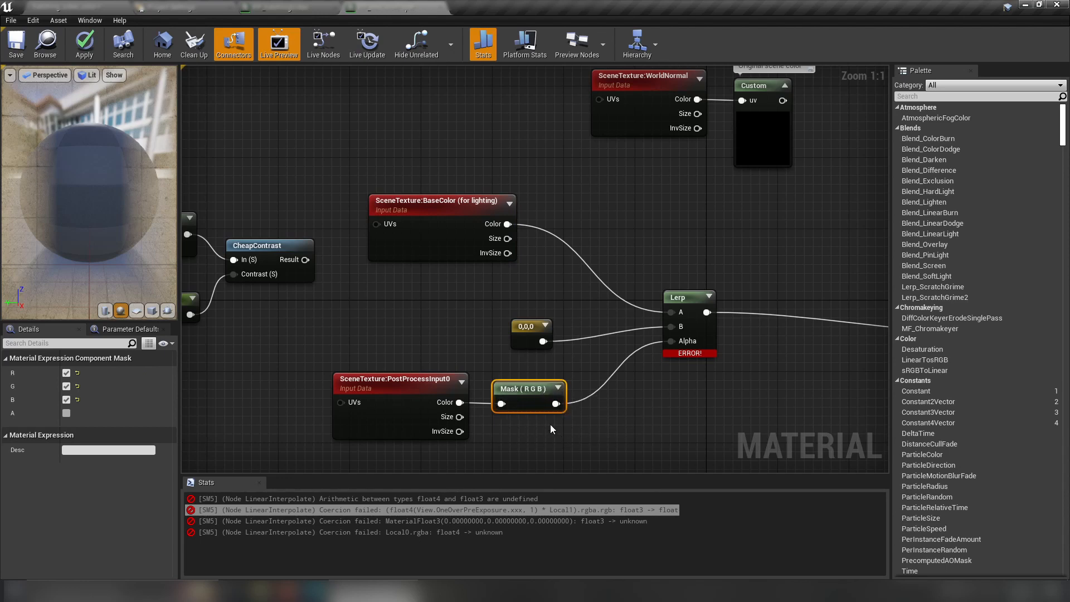
right_click_drag(653, 405, 629, 382)
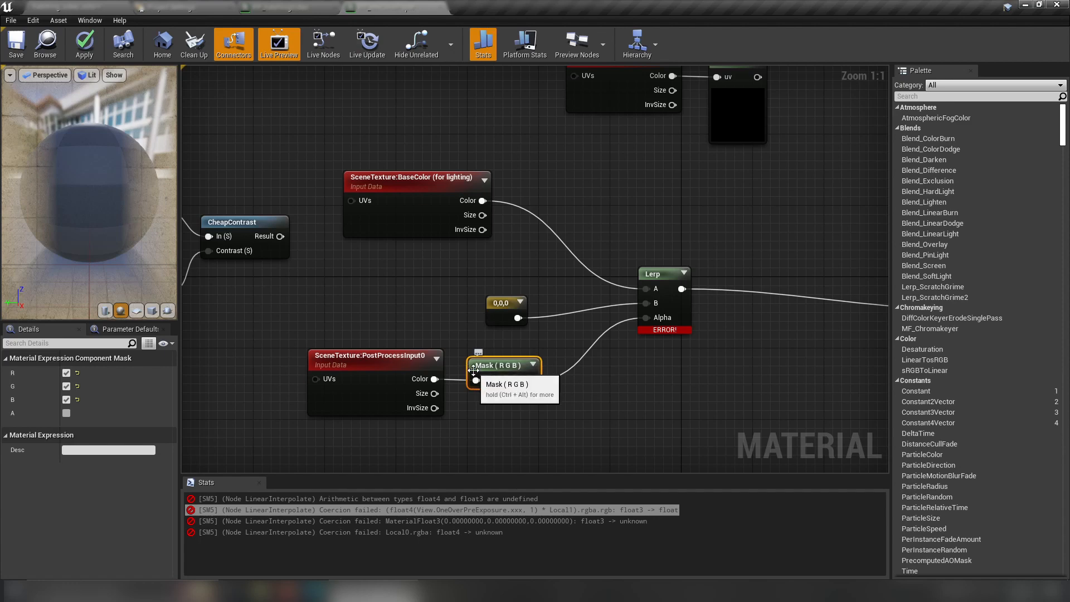
key("ctrl+c")
left_click(566, 150)
key("ctrl+v")
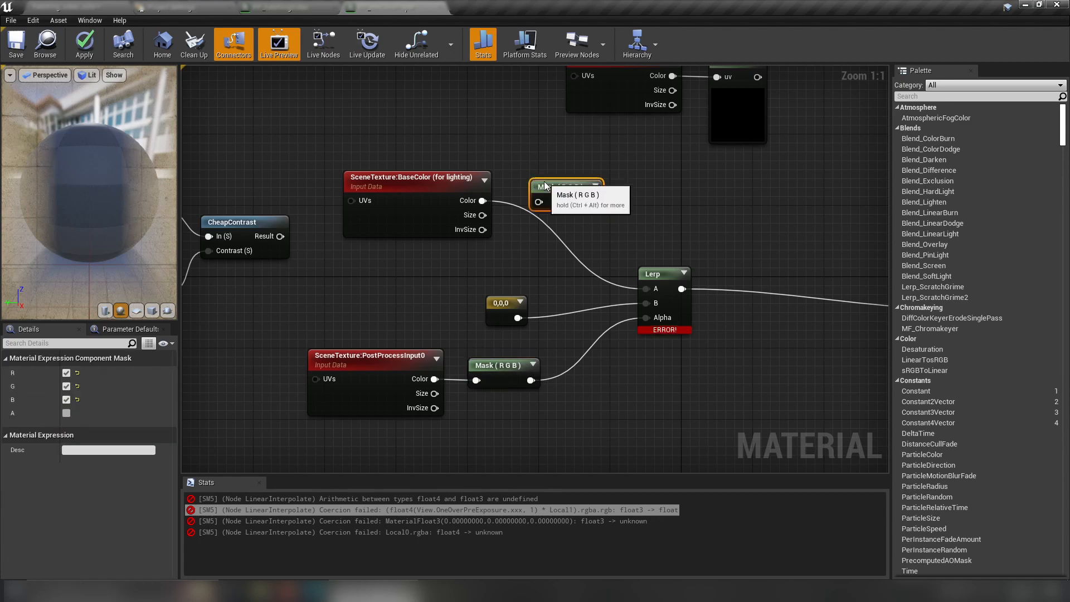
left_click_drag(531, 215, 648, 290)
left_click(16, 44)
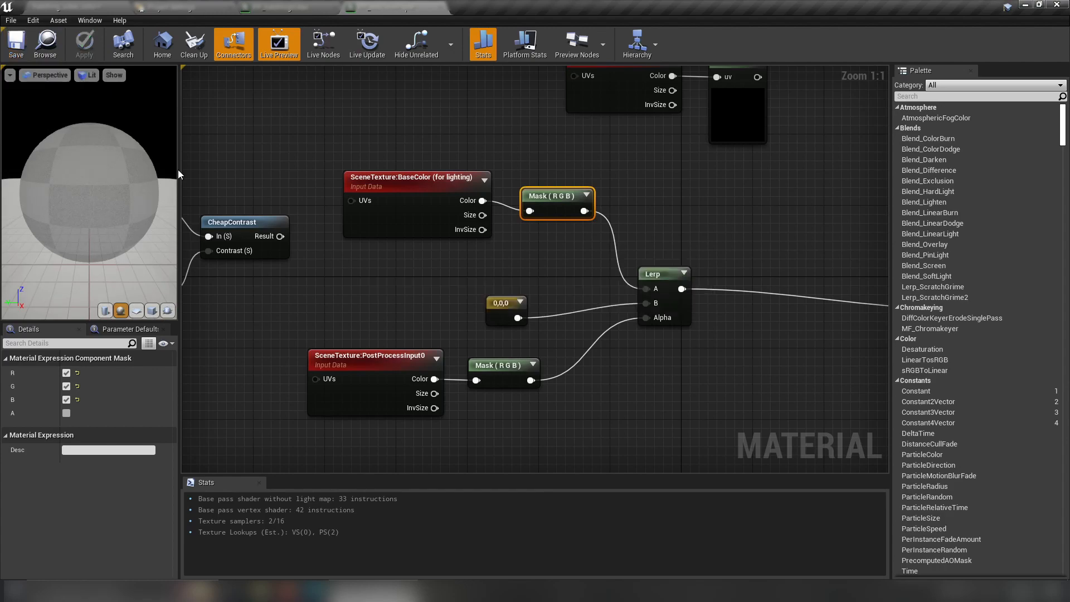
Inspect the coloured hatching on the temple in the full-screen level viewport from several angles and distances
left_click(83, 5)
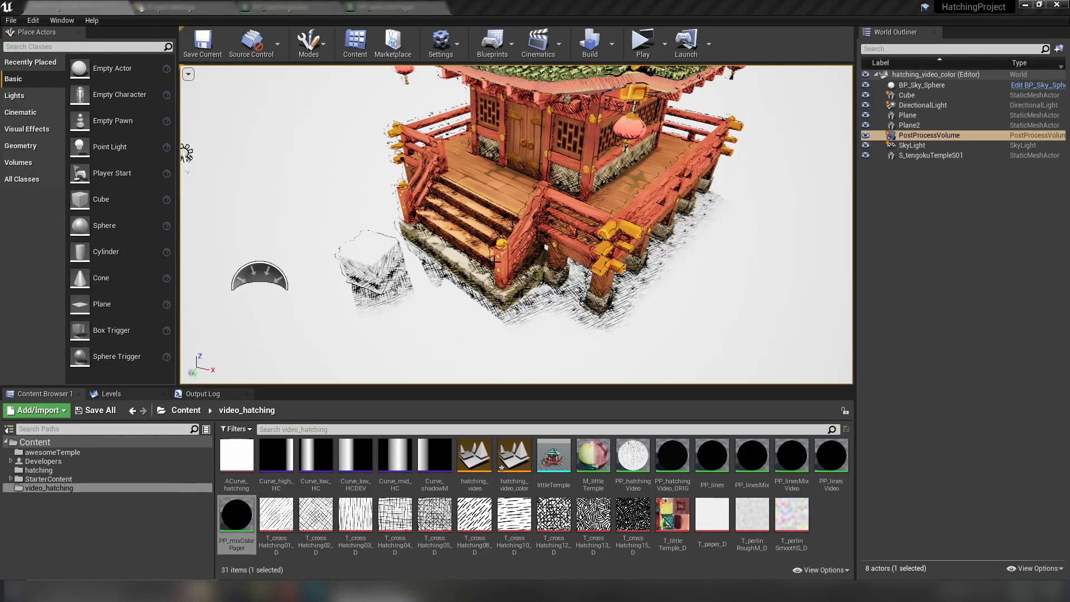
scroll(496, 262, "up", 6)
scroll(496, 262, "down", 2)
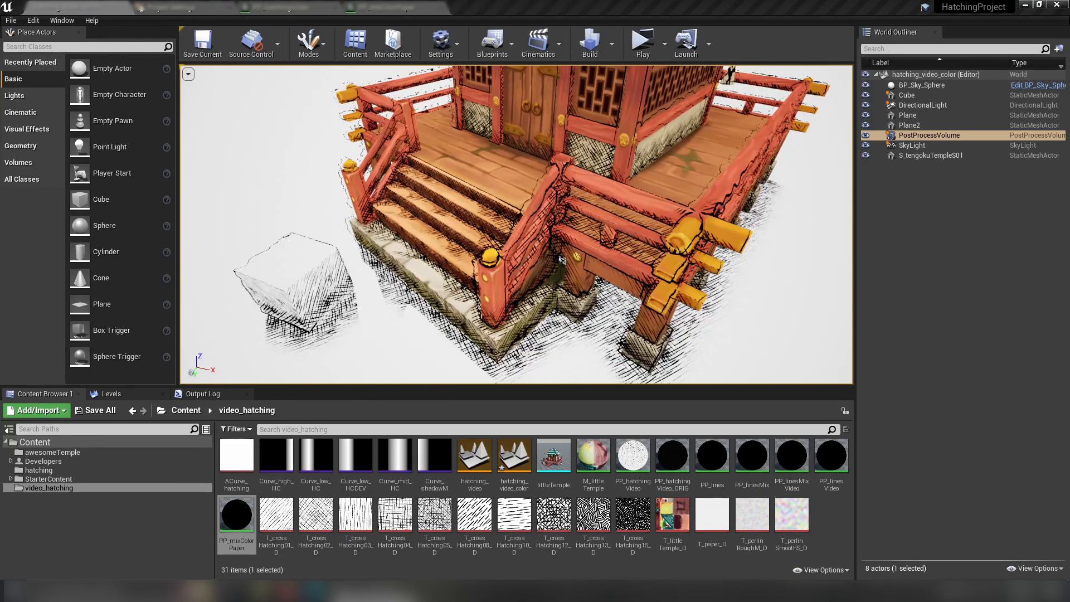
key("F11")
scroll(561, 259, "up", 3)
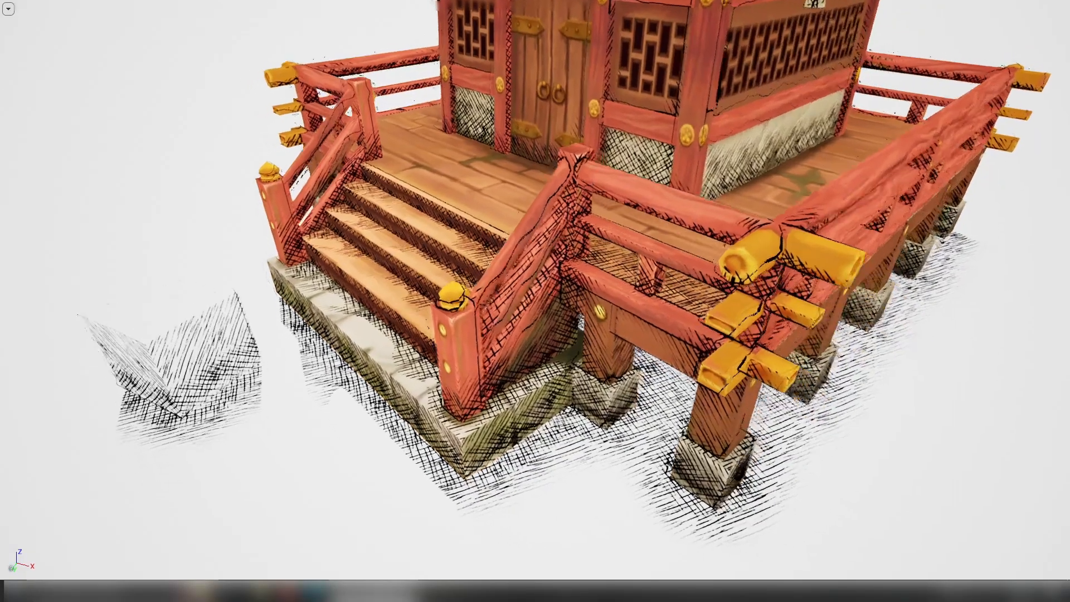
left_click_drag(669, 286, 570, 238, "alt")
scroll(668, 286, "down", 6)
left_click_drag(623, 276, 669, 318, "alt")
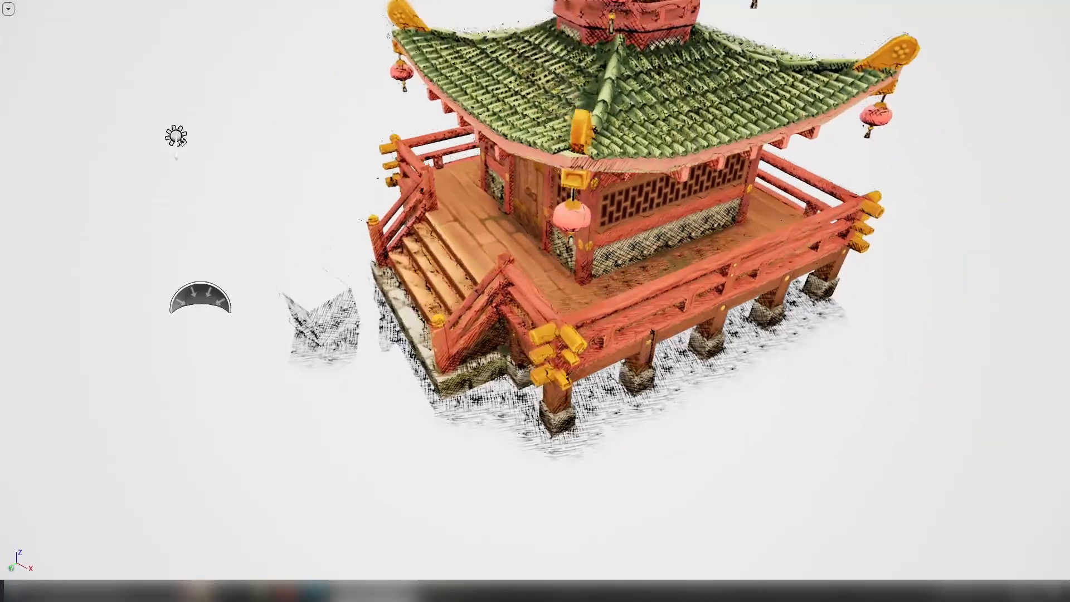
left_click_drag(605, 250, 653, 220, "alt")
scroll(604, 279, "up", 3)
scroll(583, 309, "up", 3)
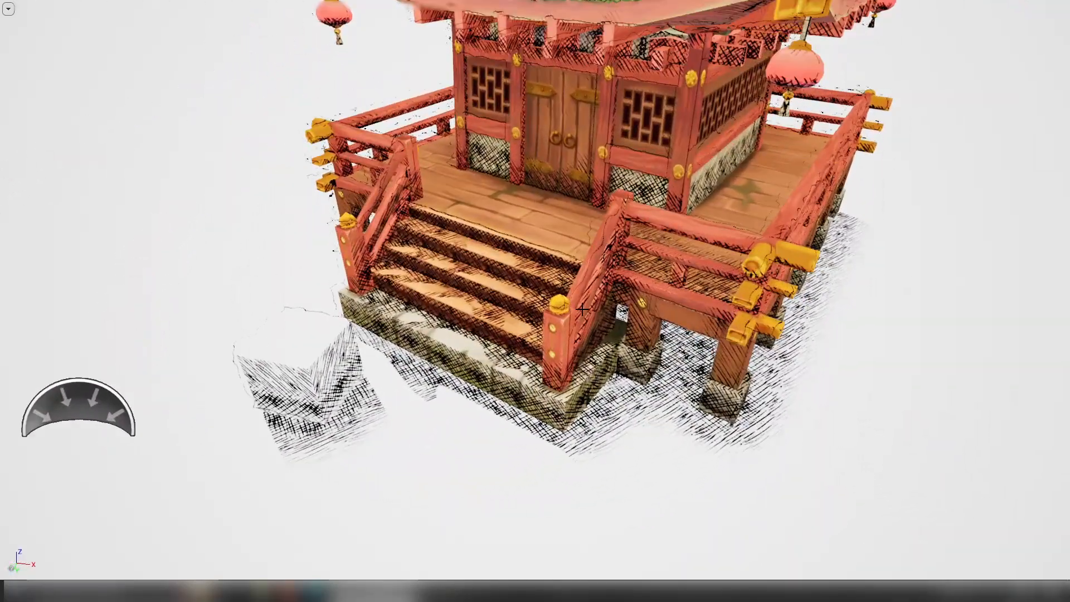
scroll(657, 327, "down", 3)
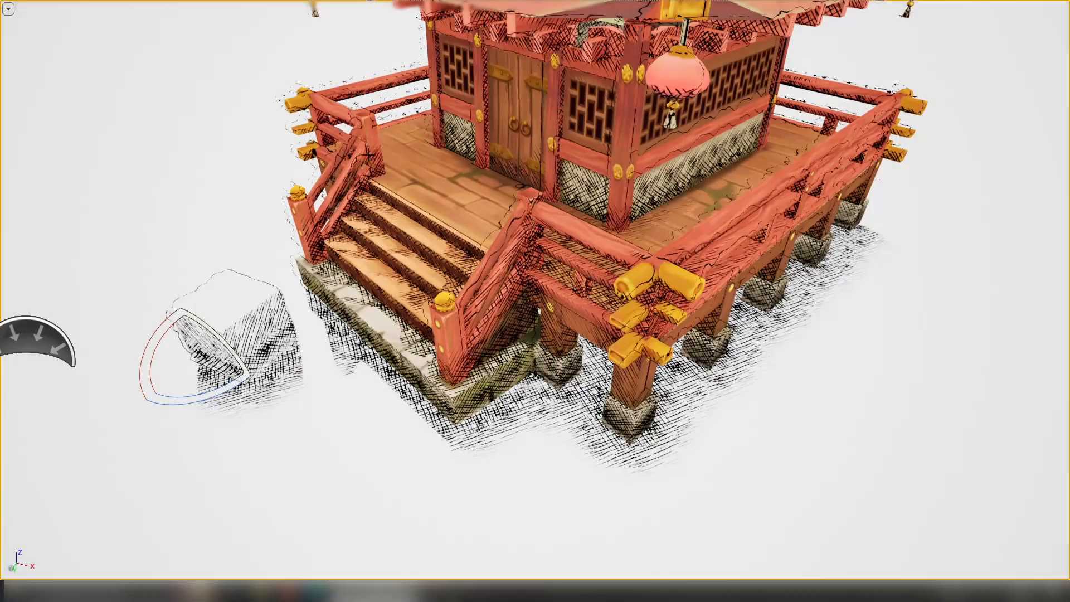
key("F11")
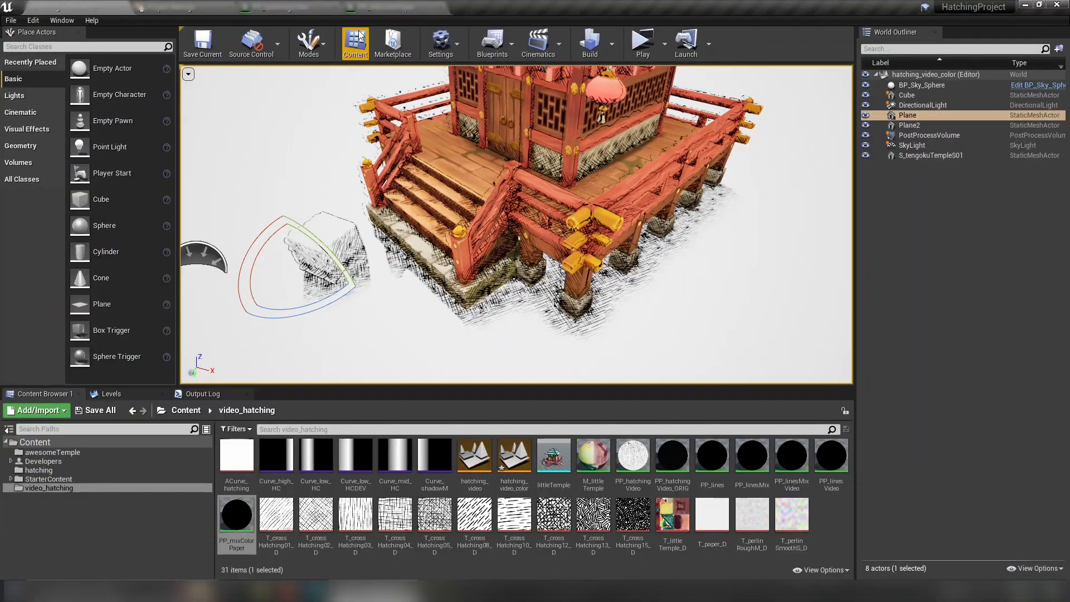
Set the BaseColor node's Scene Texture Id to BaseColor (as stored in GBuffer) in PP_mixColorPaper and save the material
left_click(360, 12)
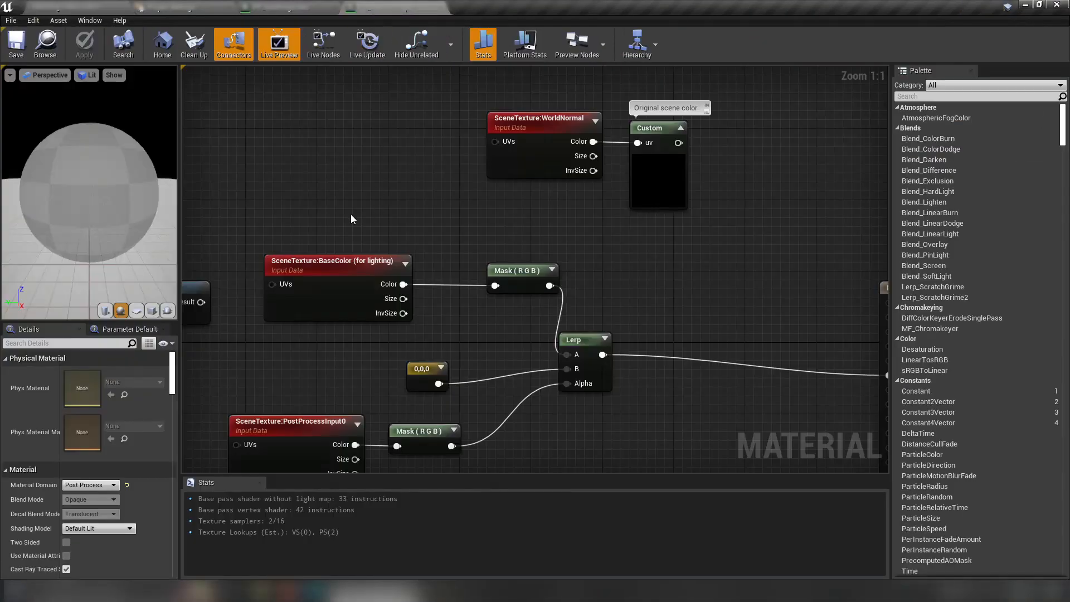
left_click(322, 261)
left_click(99, 373)
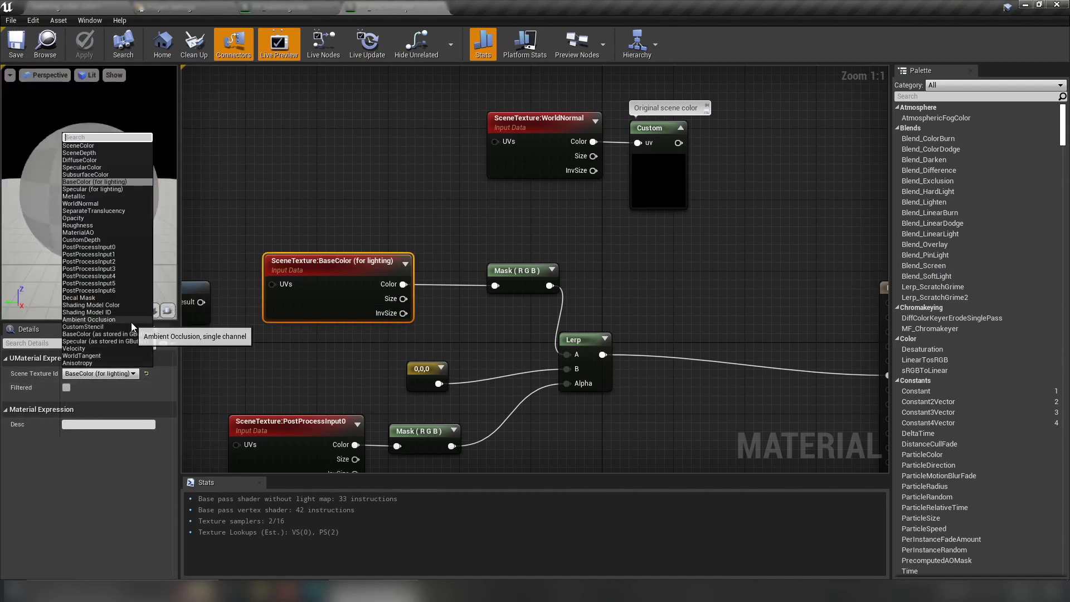
left_click(106, 334)
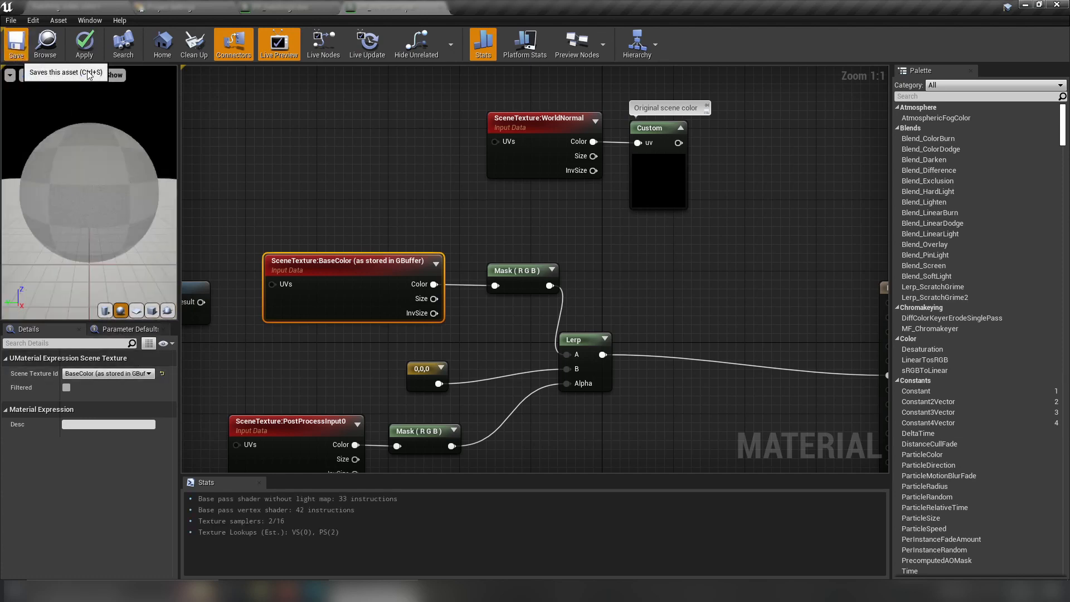
key("ctrl+s")
Review the temple's hatching and colours in the full-screen level viewport with the GBuffer base colour, checking the stairs, railings and roof
left_click(89, 7)
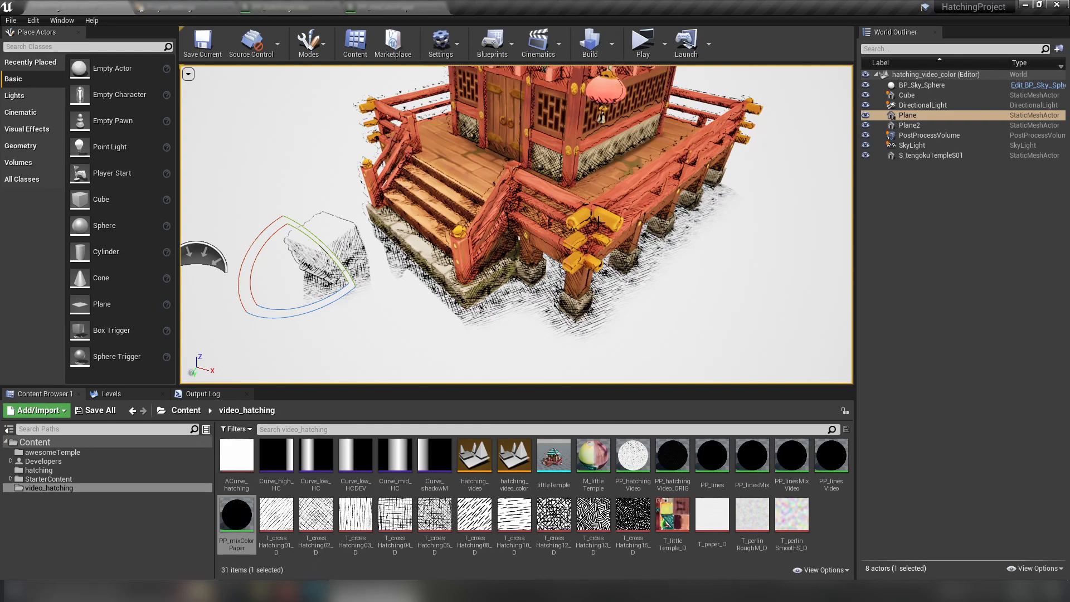
key("F11")
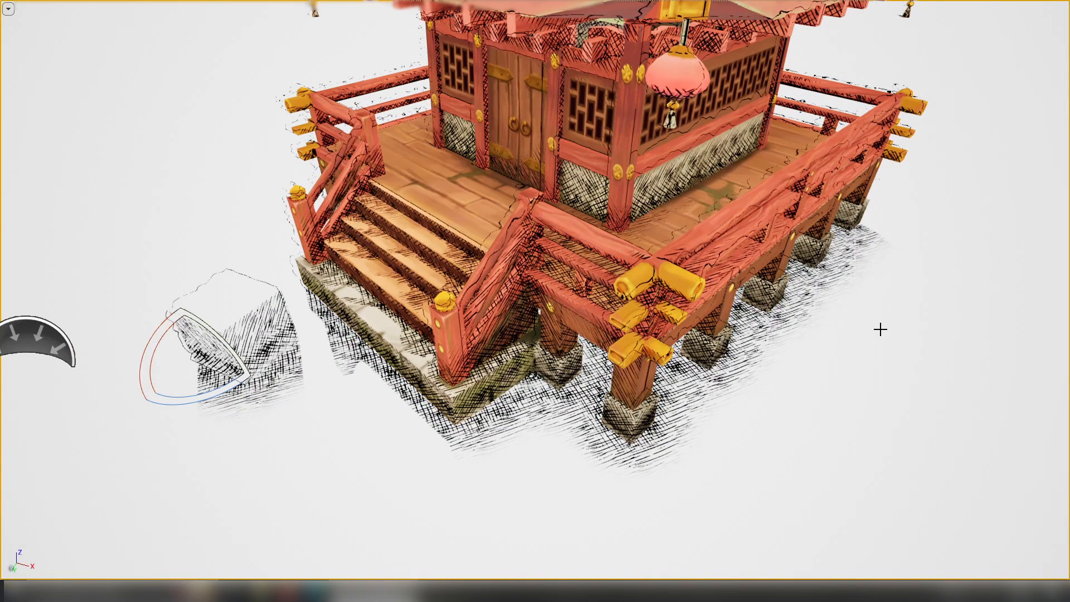
scroll(570, 252, "up", 3)
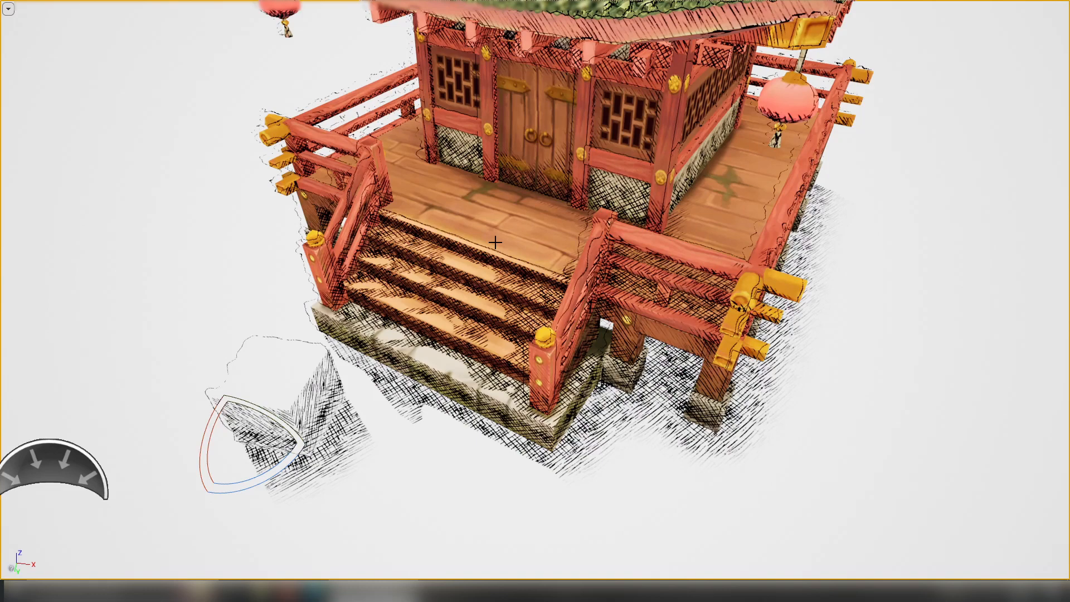
scroll(138, 290, "down", 4)
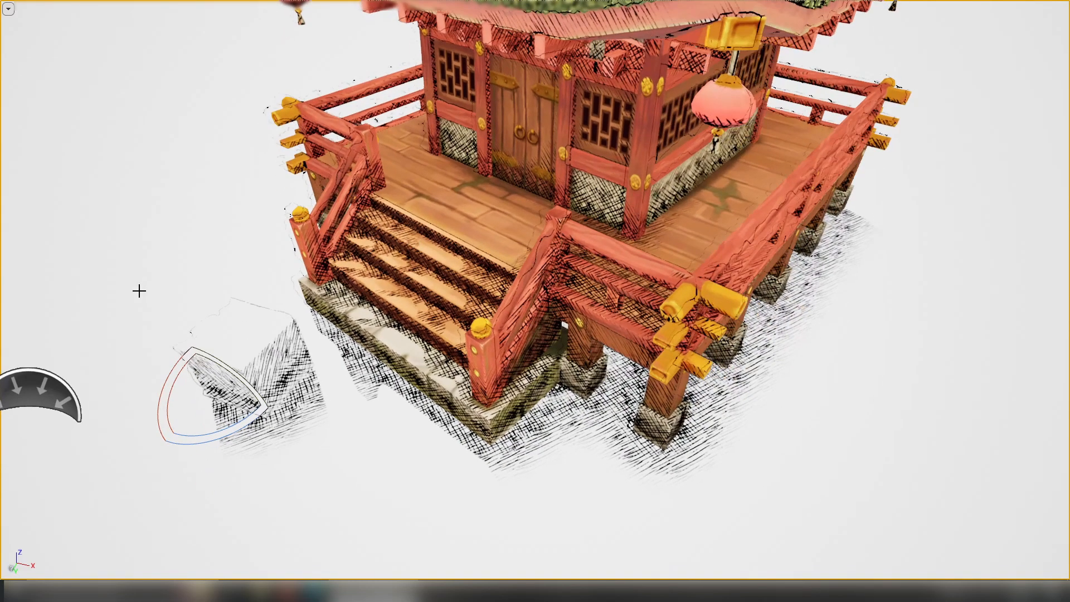
scroll(395, 401, "up", 3)
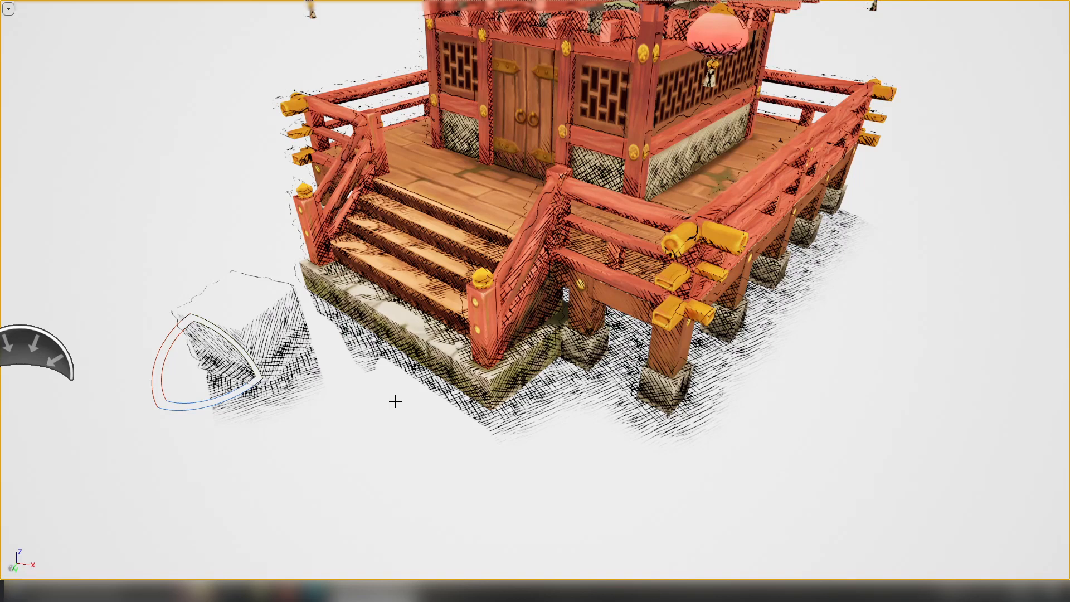
left_click_drag(518, 353, 488, 346, "alt")
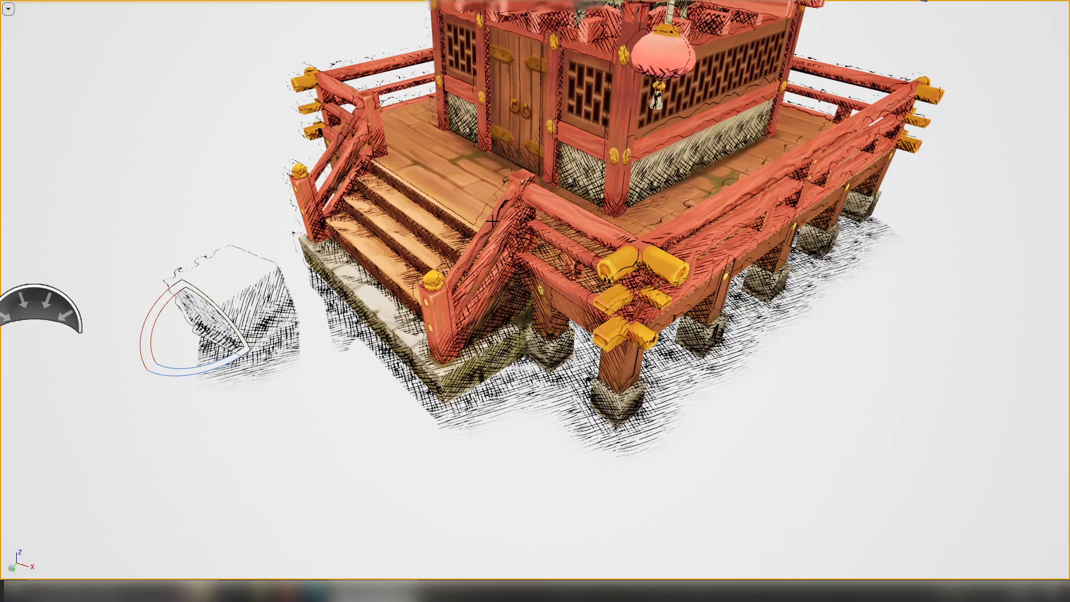
middle_click_drag(500, 194, 506, 122)
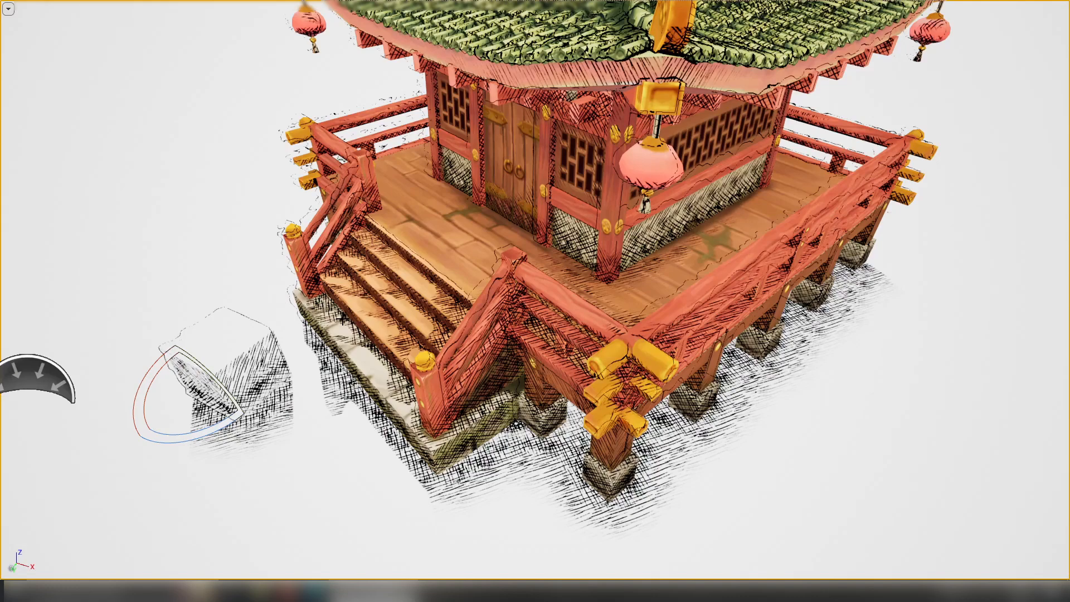
left_click_drag(453, 321, 429, 272, "alt")
scroll(456, 307, "up", 2)
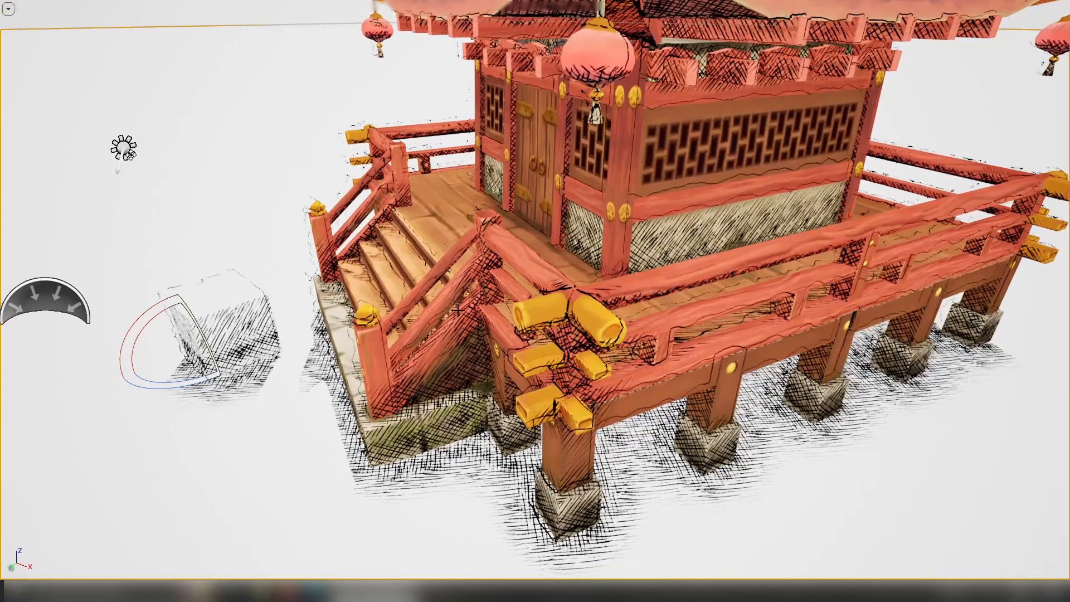
left_click_drag(457, 309, 474, 317, "alt")
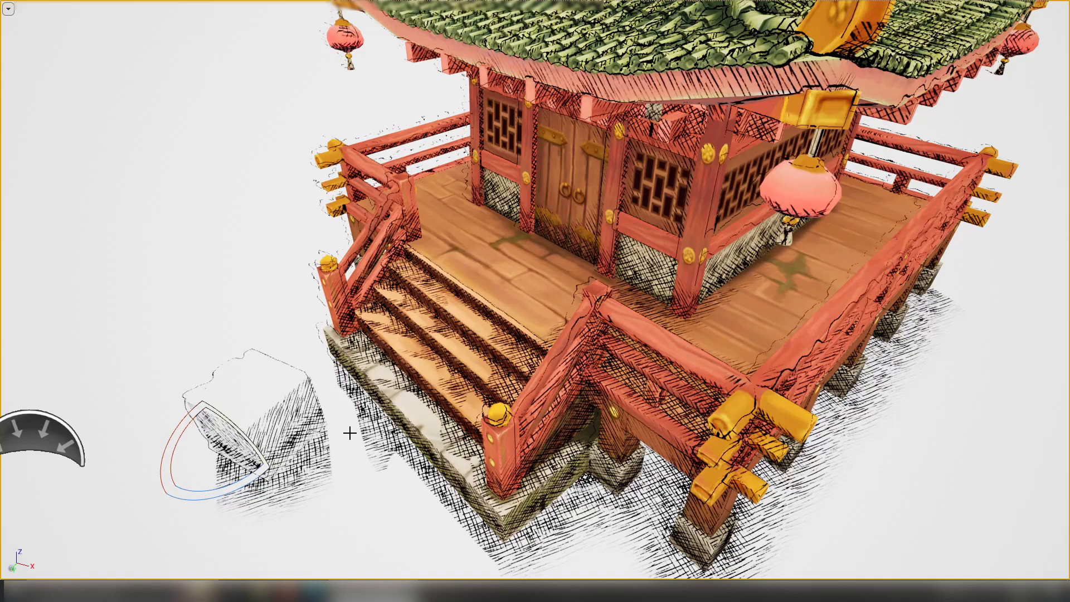
middle_click_drag(562, 407, 663, 385)
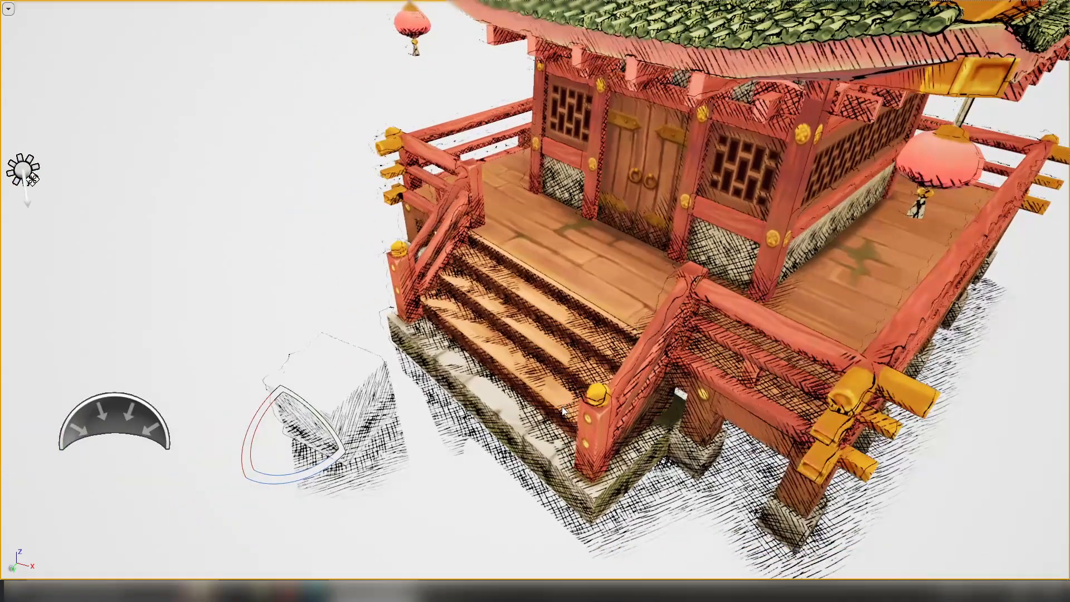
key("F11")
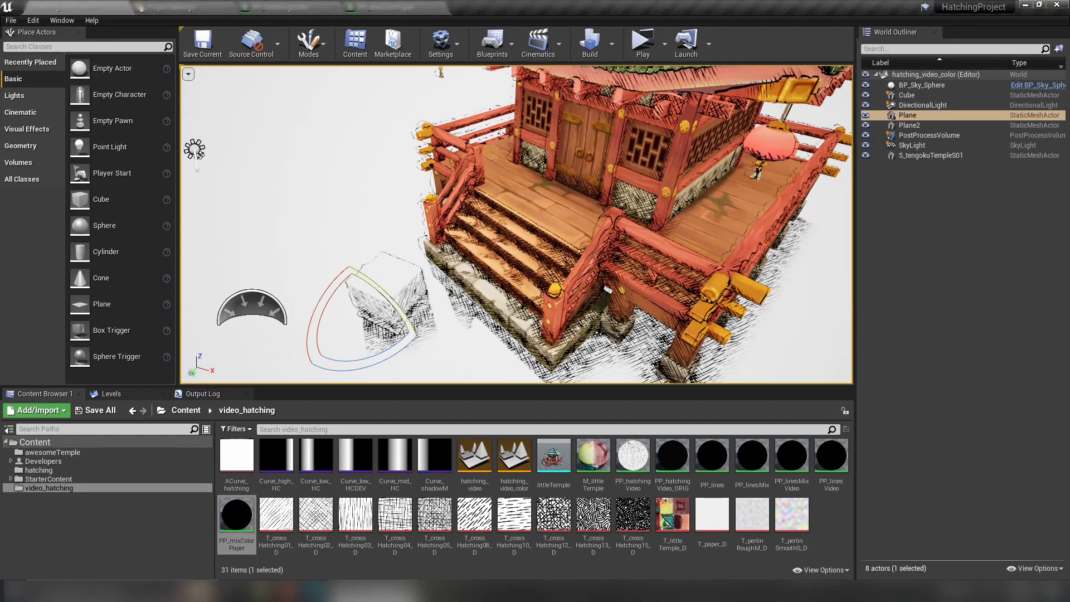
Check the PP_hatchingVideo shading nodes and the PostProcessVolume's array of post process materials
left_click(261, 10)
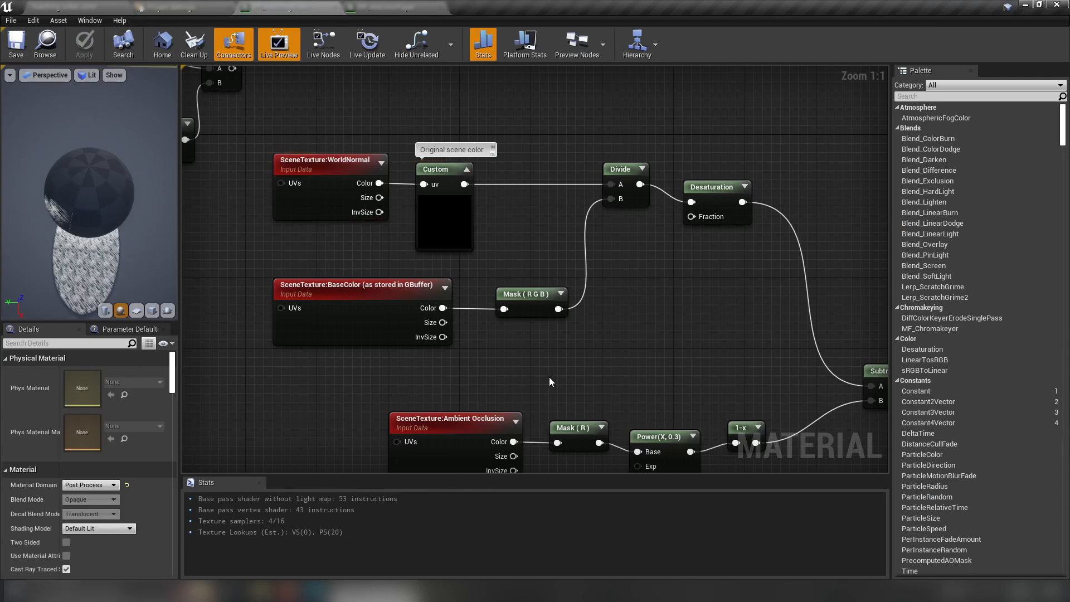
scroll(520, 356, "down", 3)
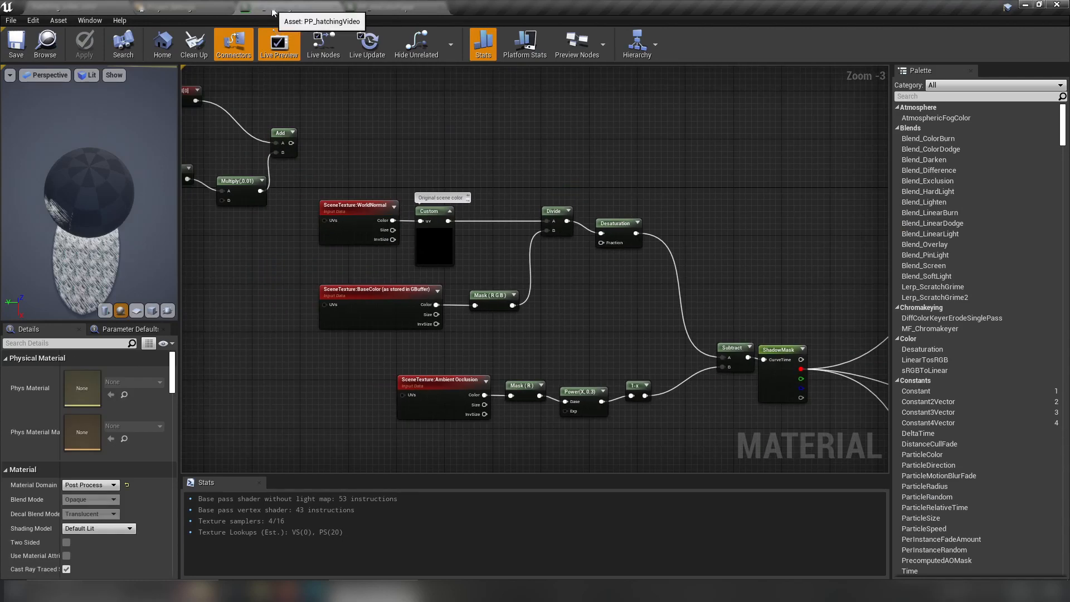
left_click(78, 7)
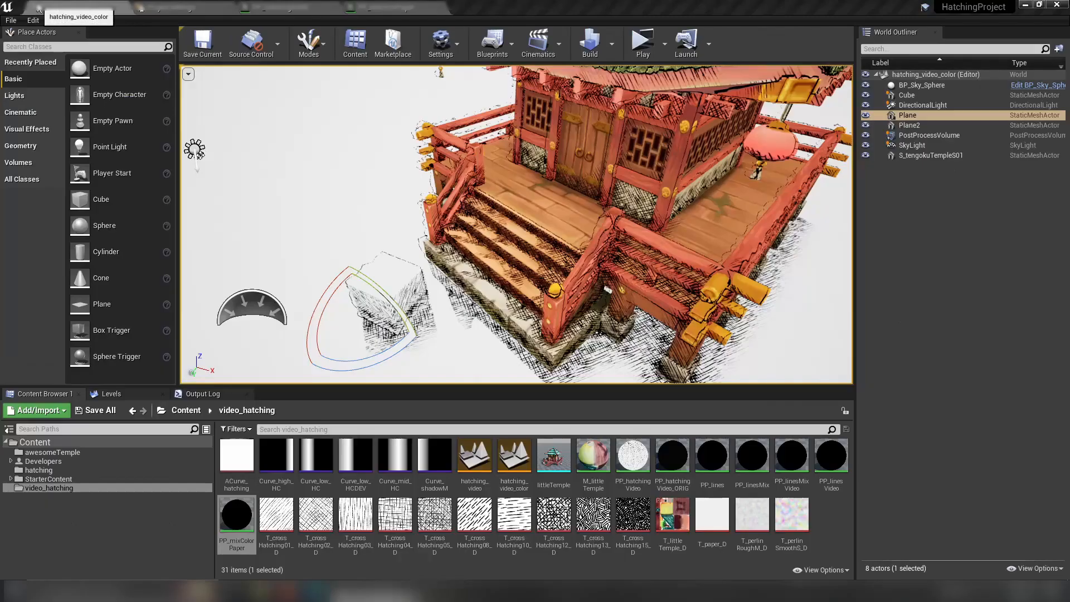
left_click(948, 135)
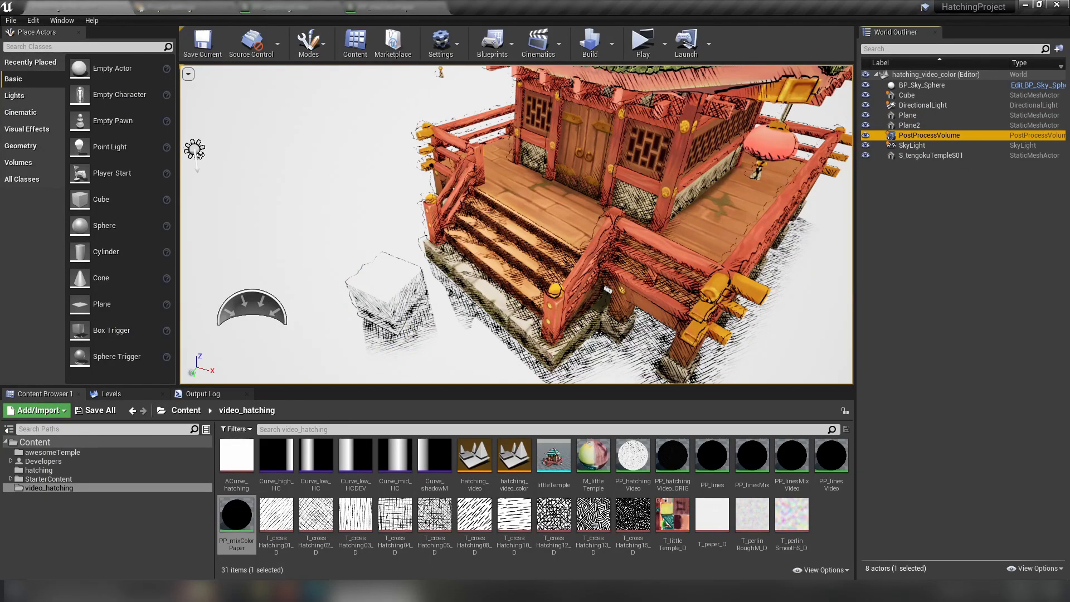
left_click_drag(1069, 60, 824, 56)
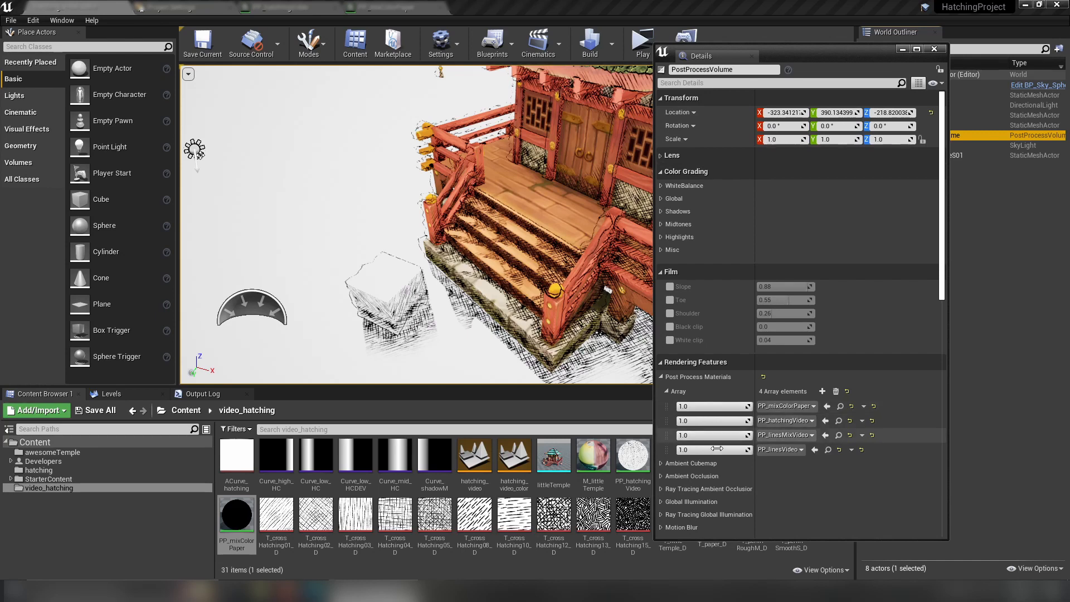
left_click_drag(784, 53, 1069, 52)
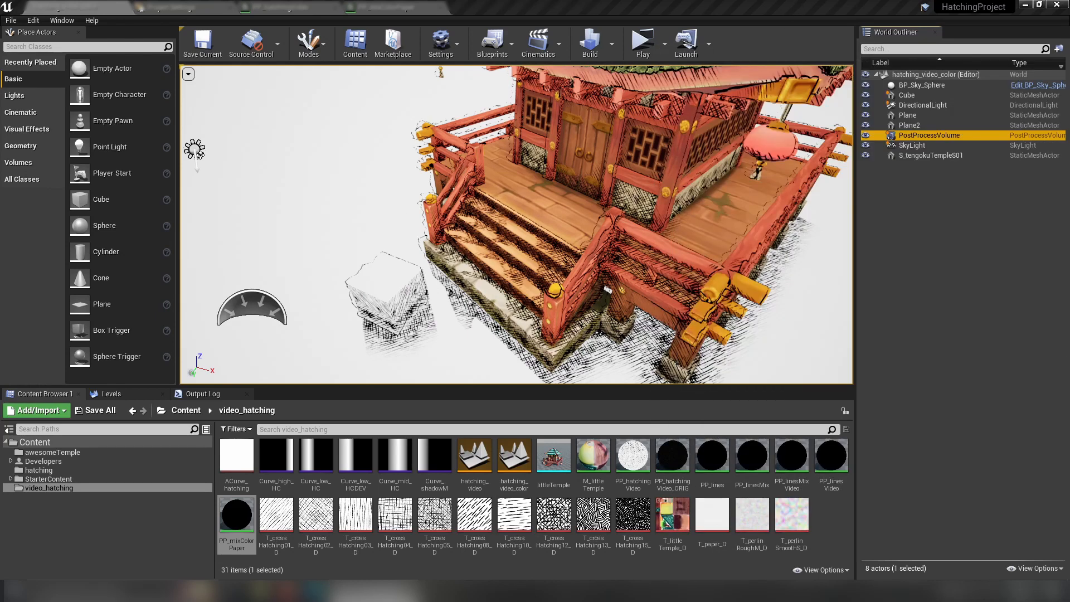
Examine the hatching texture and mask nodes in PP_hatchingVideo, including which curve and atlas the LowMask node uses
left_click(296, 10)
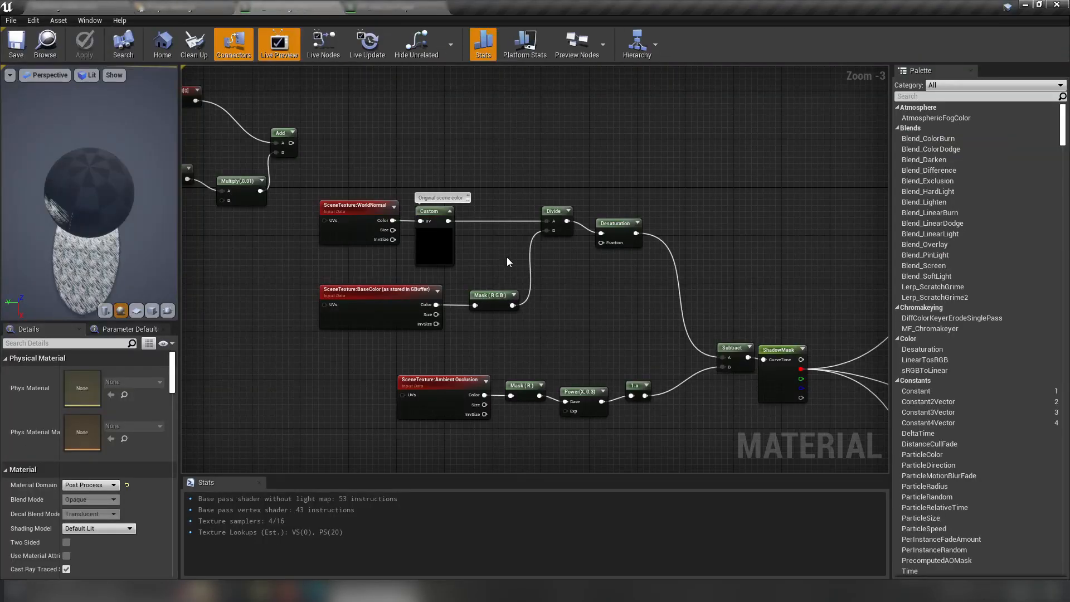
right_click_drag(746, 224, 523, 238)
scroll(601, 218, "down", 4)
scroll(523, 239, "up", 4)
right_click_drag(587, 244, 412, 255)
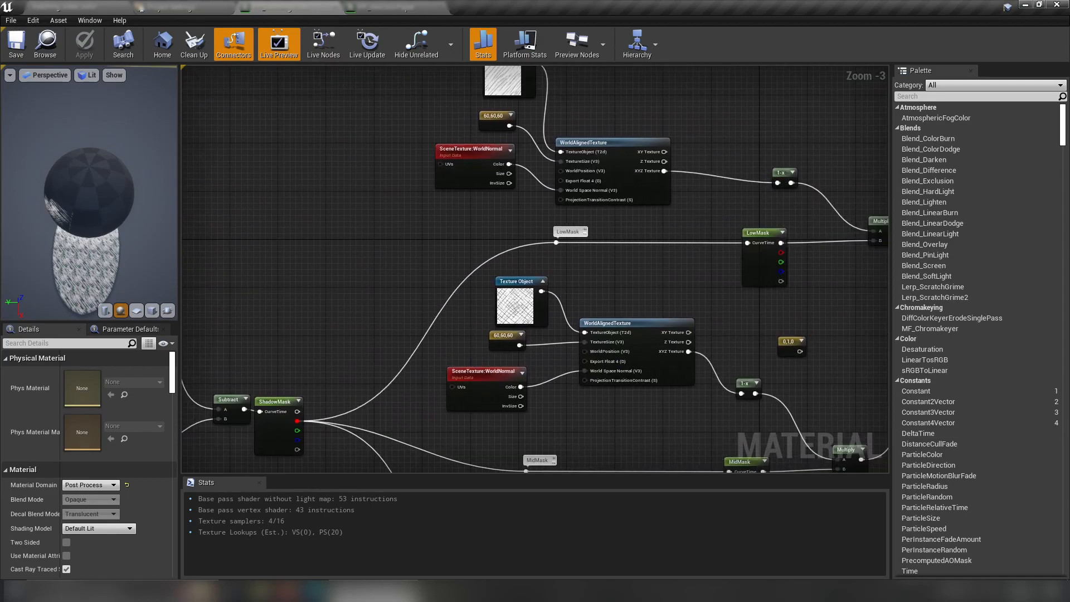
right_click_drag(654, 278, 581, 283)
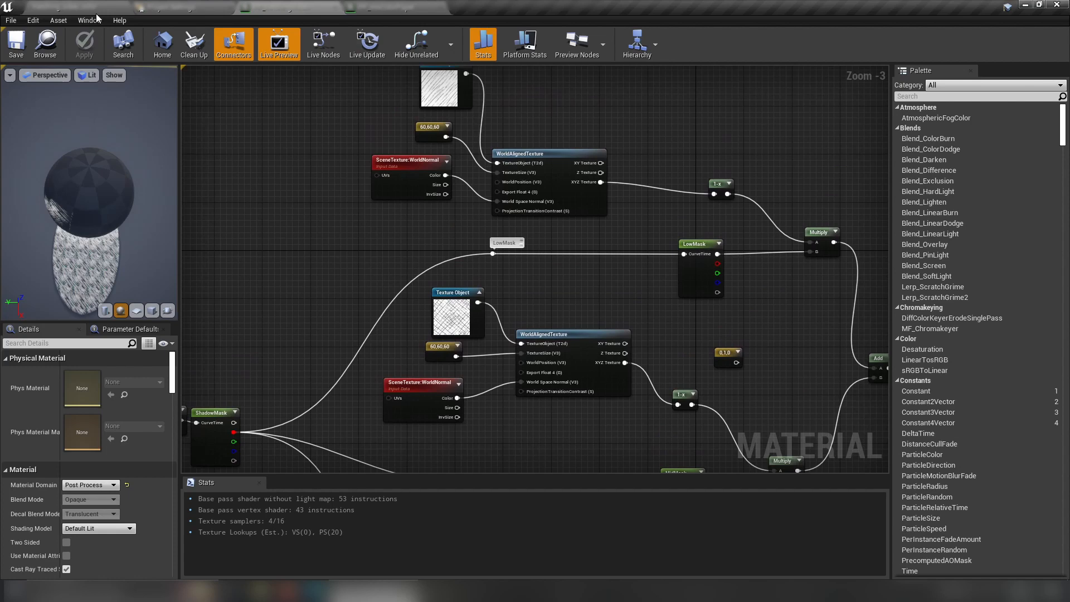
right_click_drag(362, 227, 367, 266)
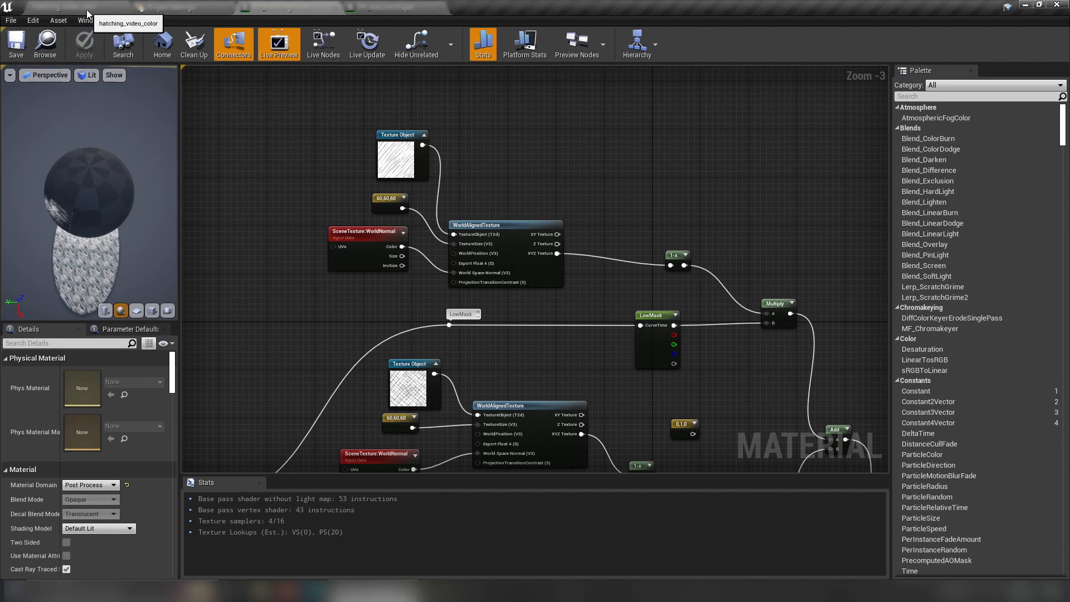
right_click_drag(603, 373, 510, 323)
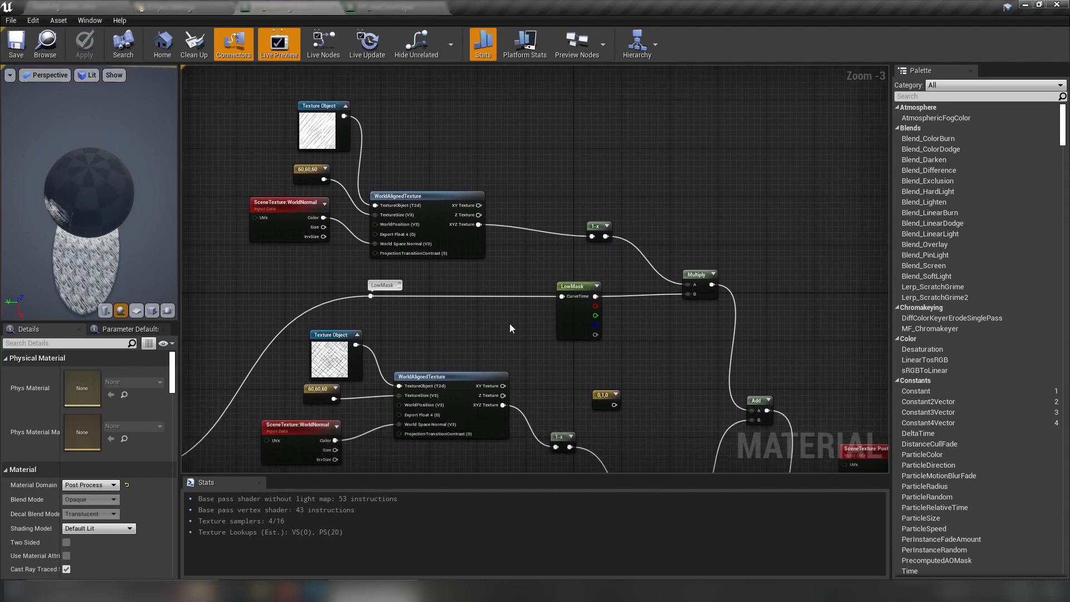
left_click(565, 325)
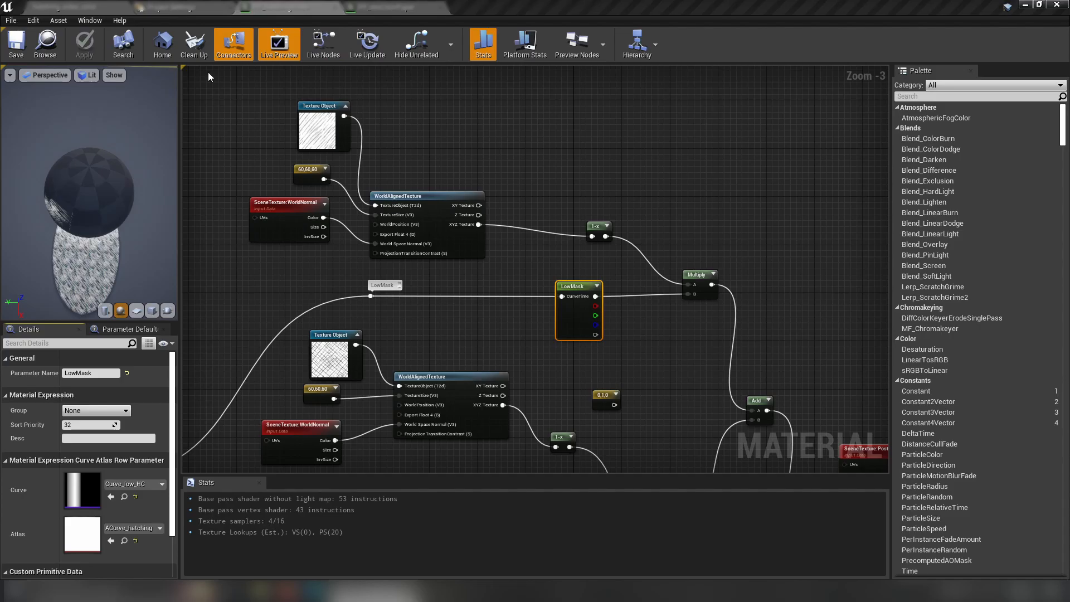
Force delete the Curve_low_HCDEV curve asset from the video_hatching folder
left_click(56, 8)
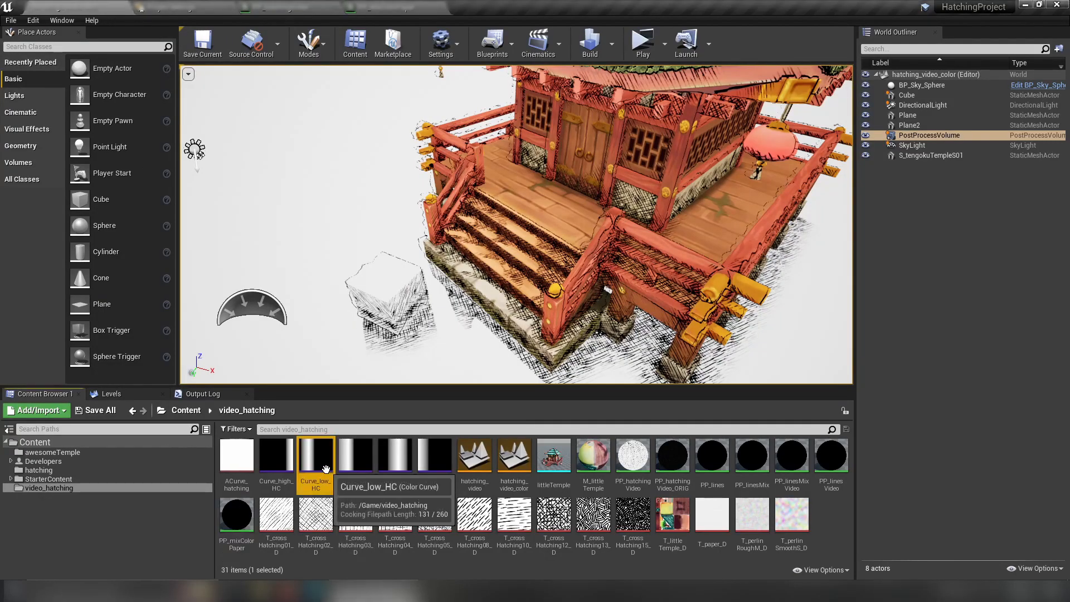
left_click(371, 473)
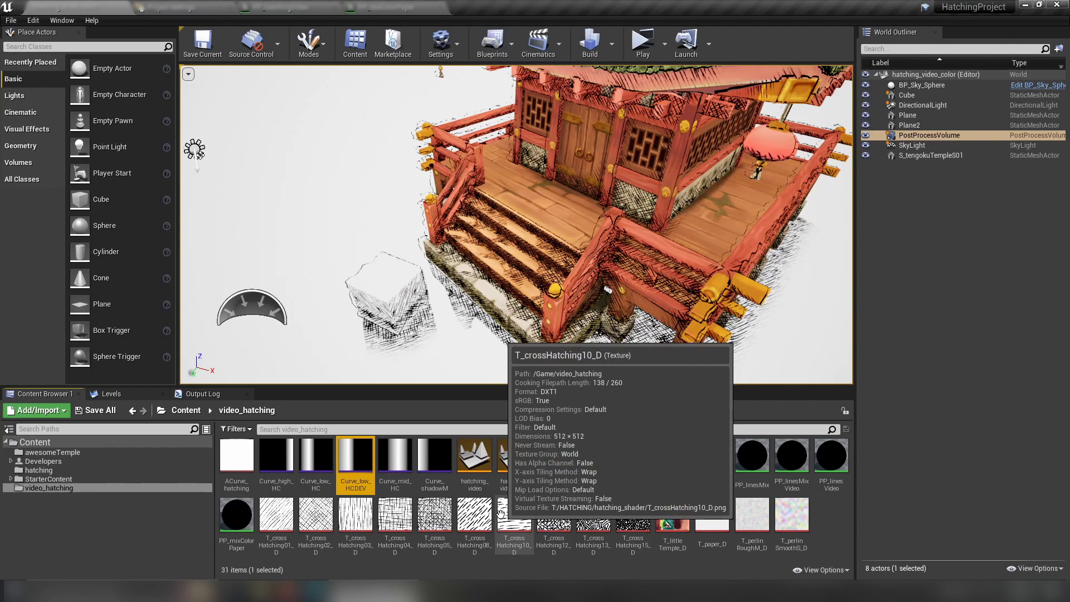
key("Delete")
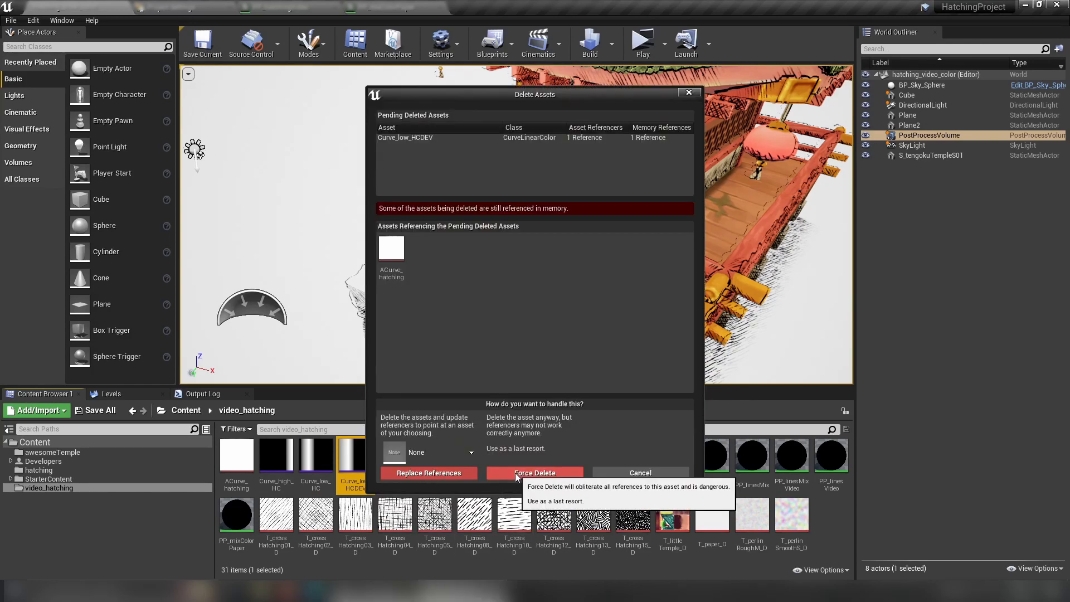
left_click(516, 474)
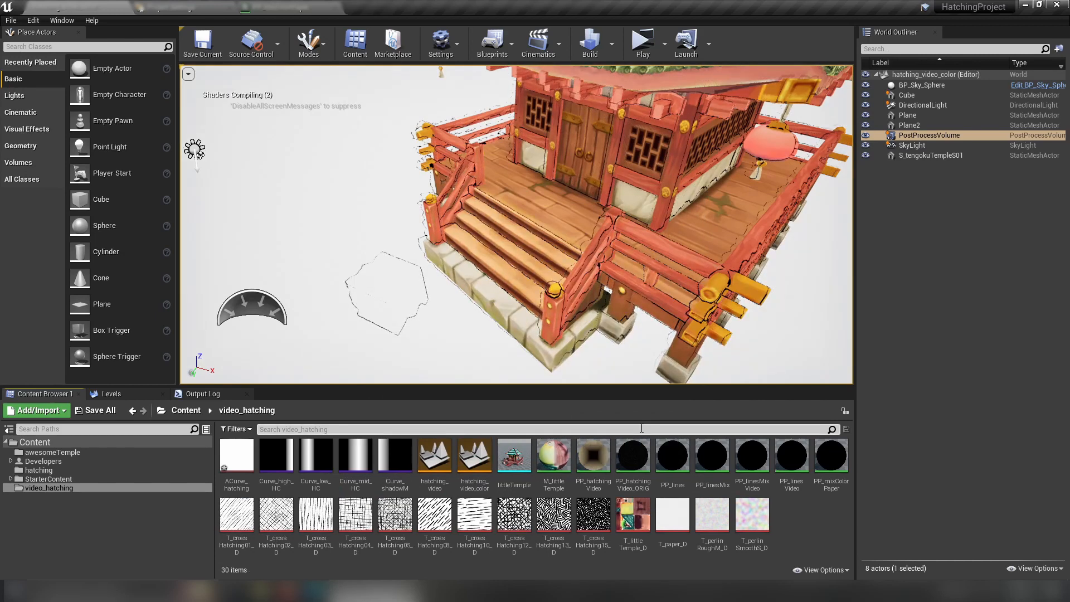
Duplicate the Curve_low_HC colour curve and name the copy Curve_low_HCExtra
right_click(320, 452)
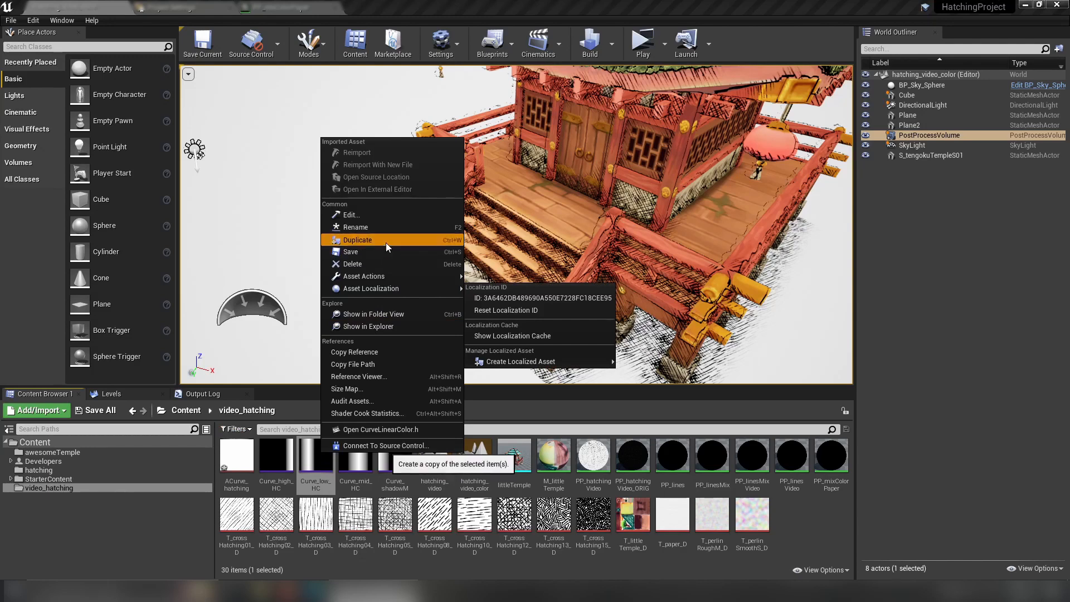
left_click(386, 242)
type("C")
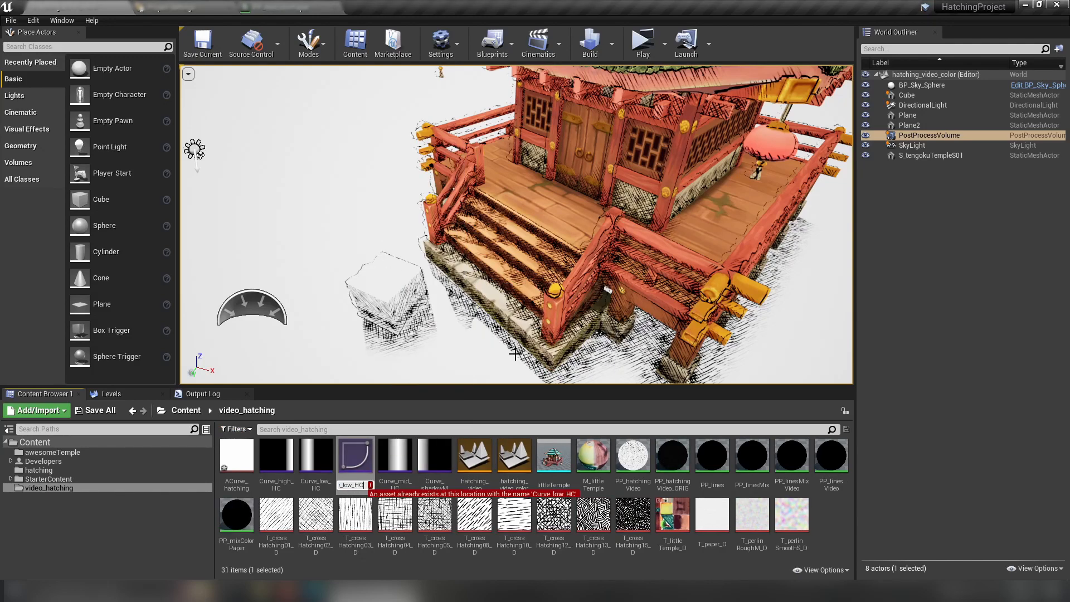
type("urve_low_HC")
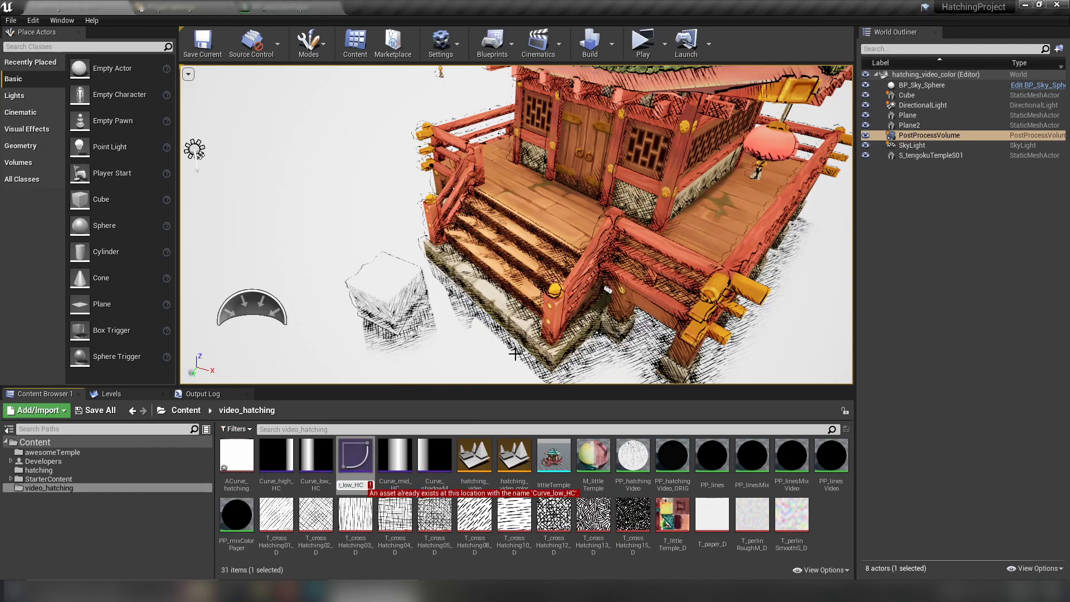
type("Dxtra")
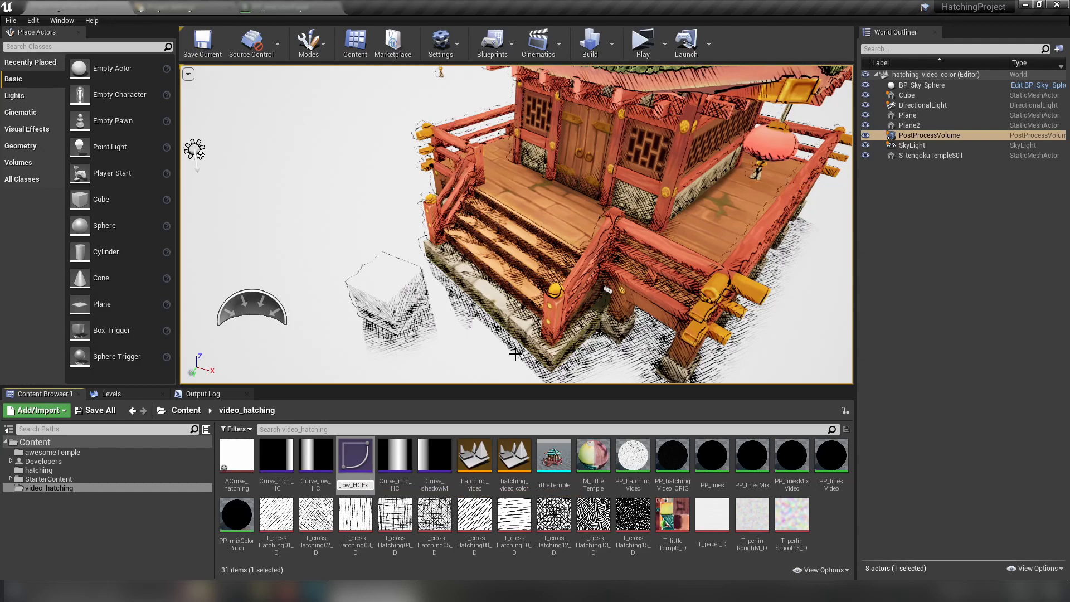
key("Return")
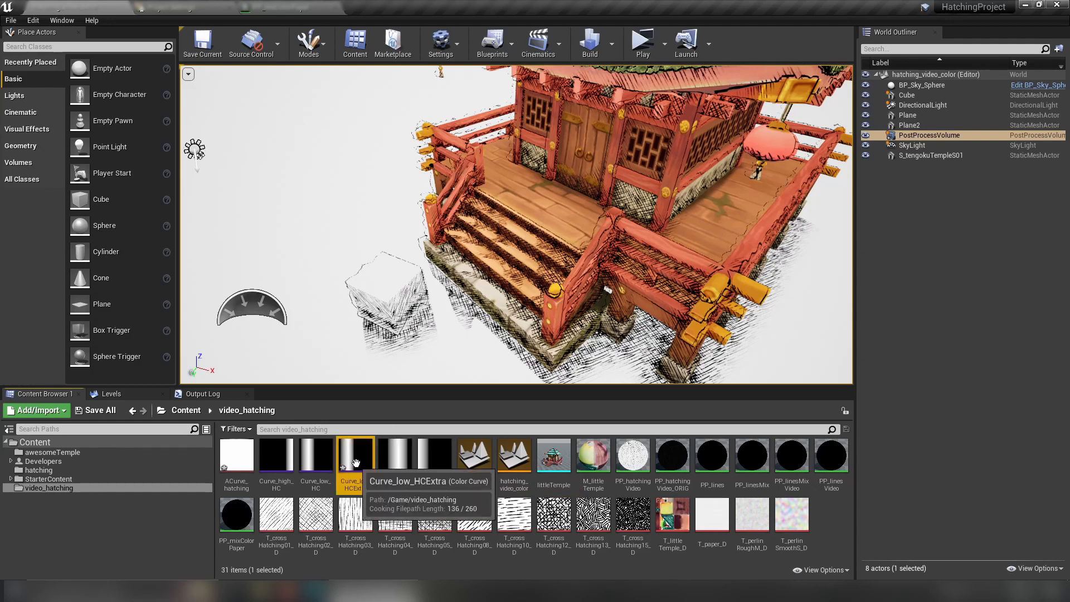
Assign Curve_low_HCExtra to gradient curve element 4 of the ACurve_hatching atlas and save the atlas
double_click(242, 457)
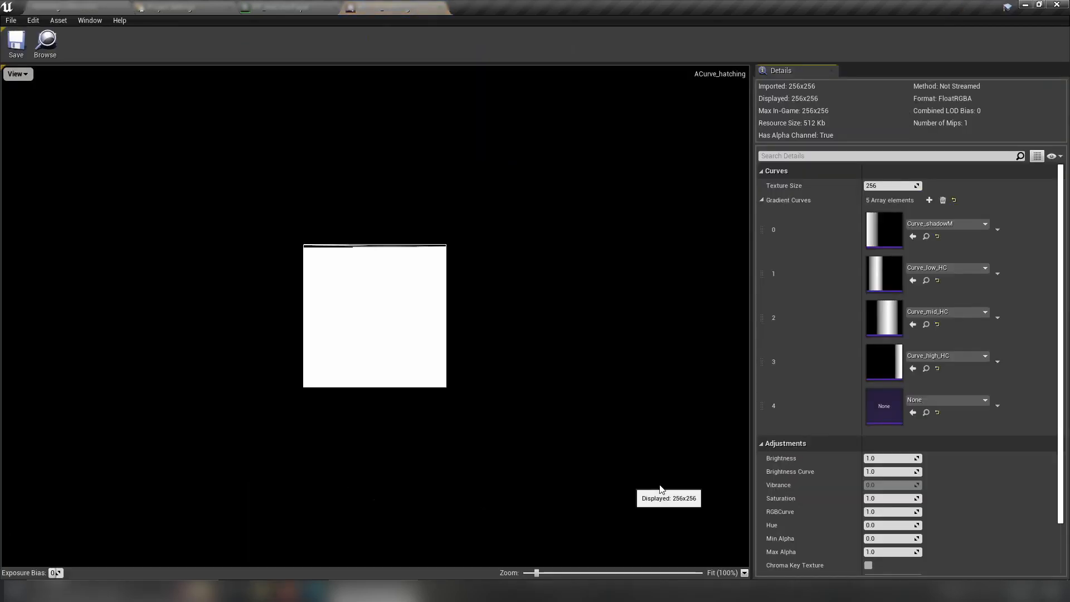
left_click(946, 401)
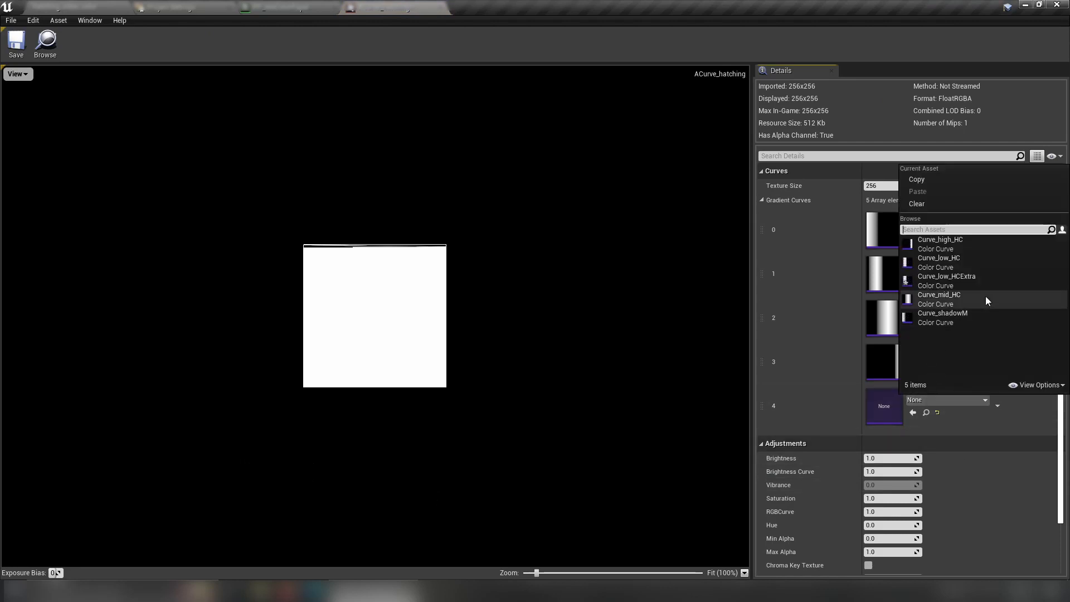
left_click(988, 282)
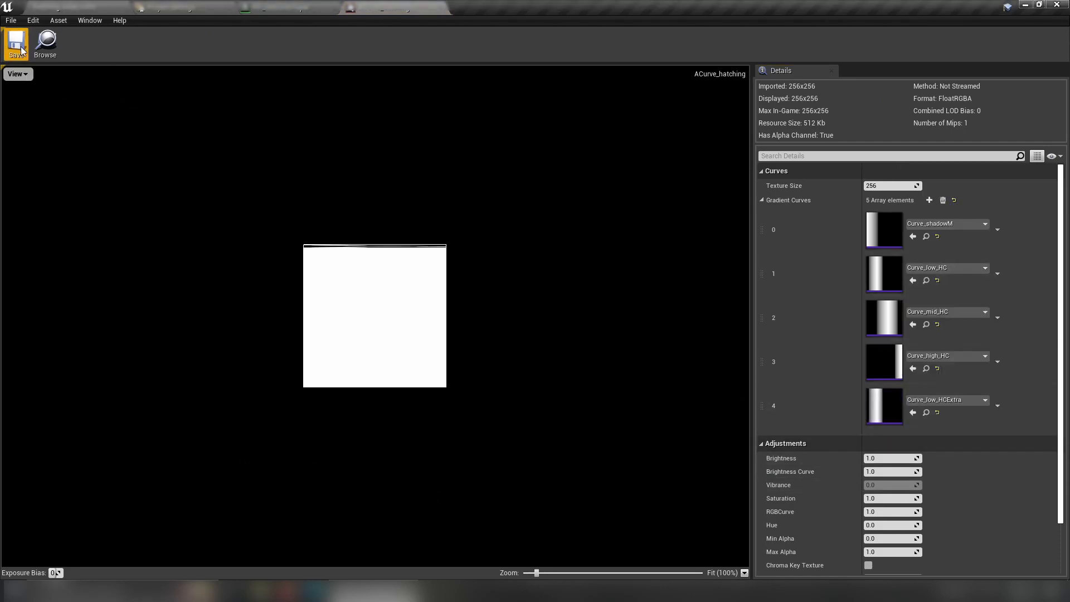
Set the LowMask node's Curve to Curve_low_HCExtra in the PP_hatchingVideo material and save the material
left_click(70, 9)
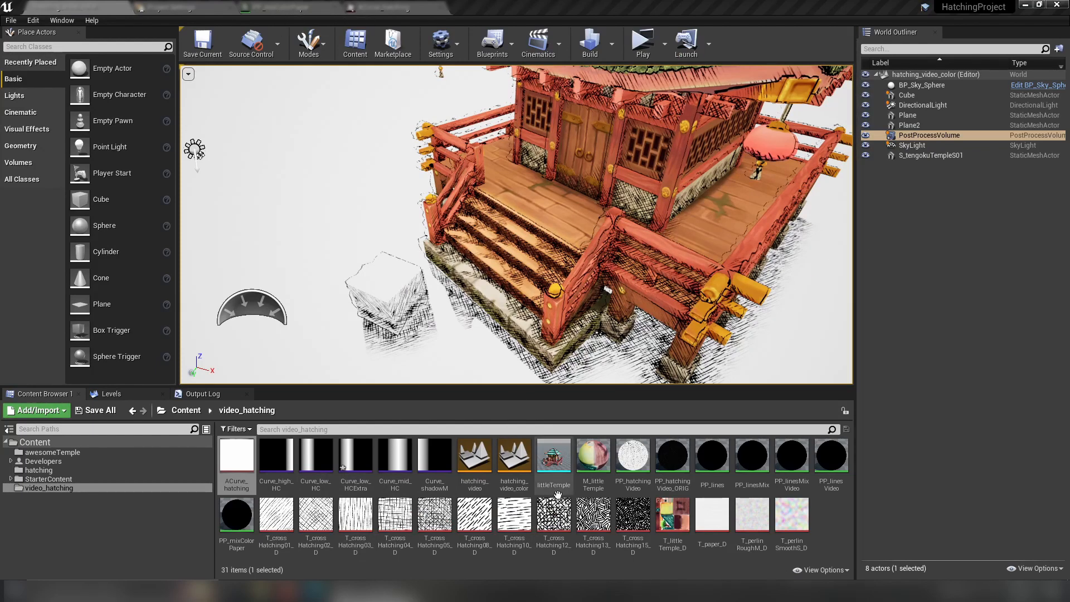
double_click(634, 456)
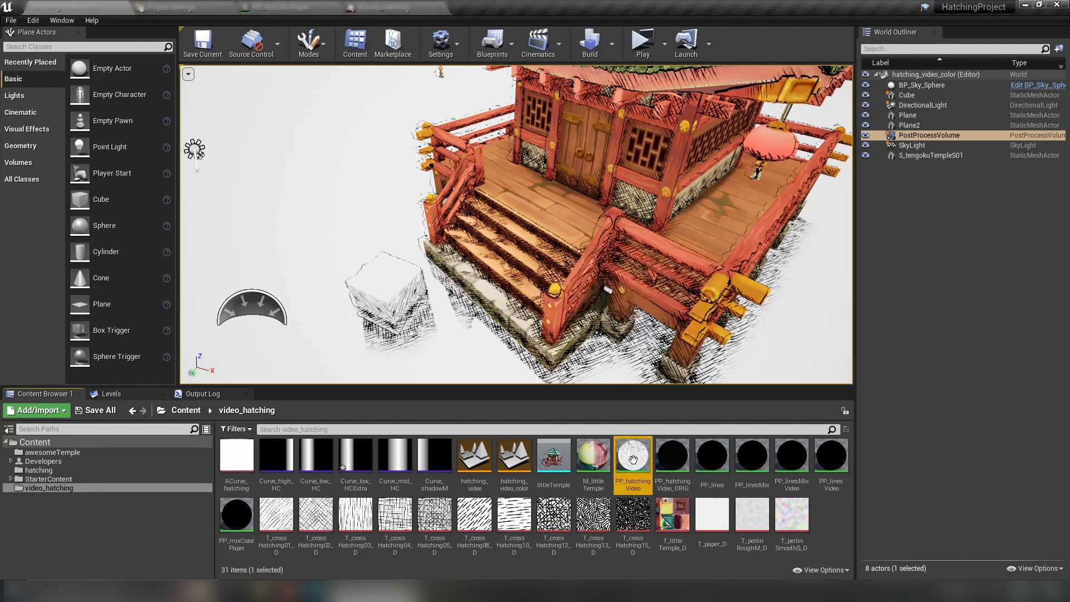
scroll(598, 209, "down", 3)
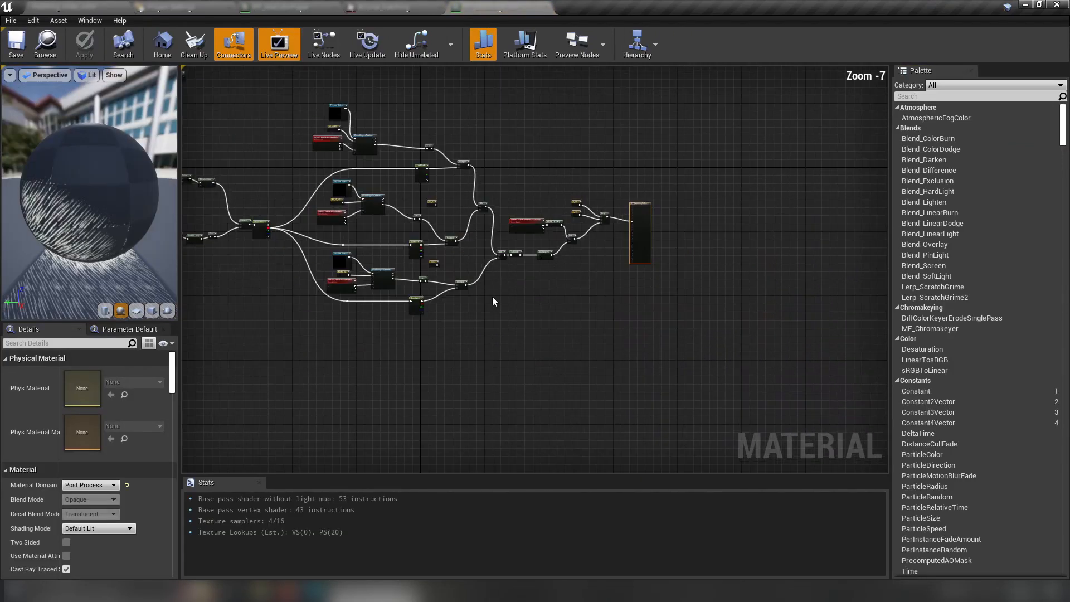
right_click_drag(474, 320, 617, 373)
scroll(491, 261, "up", 4)
right_click_drag(556, 296, 481, 389)
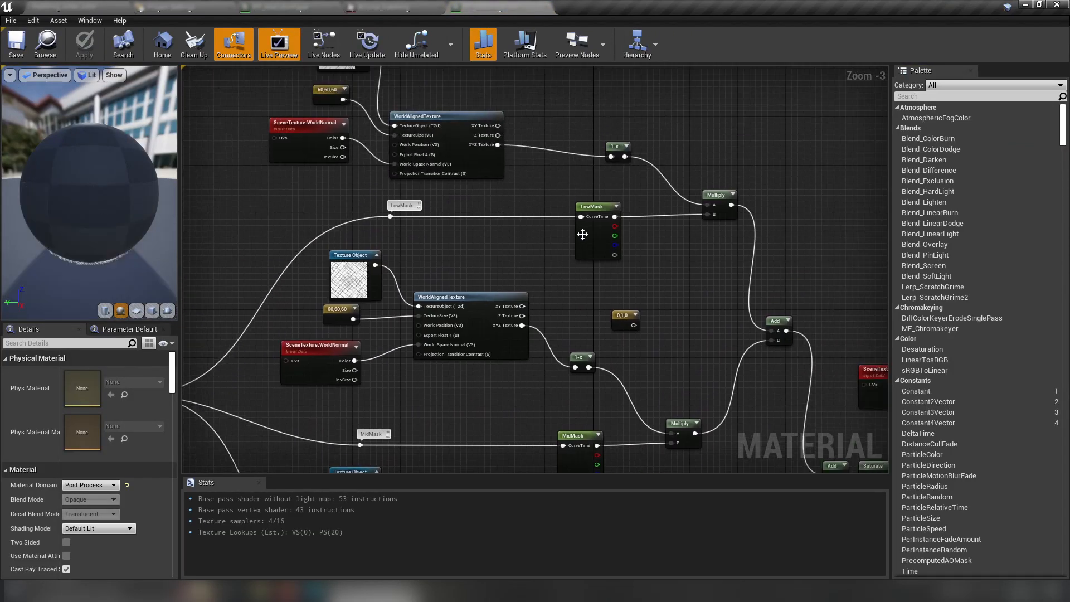
left_click(582, 233)
left_click(135, 484)
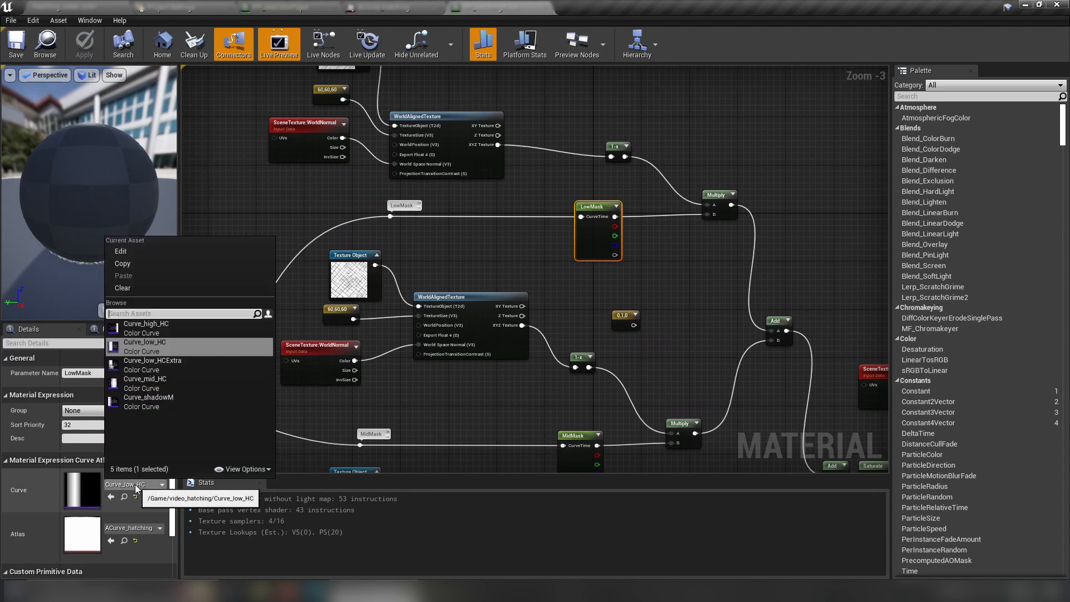
left_click(177, 363)
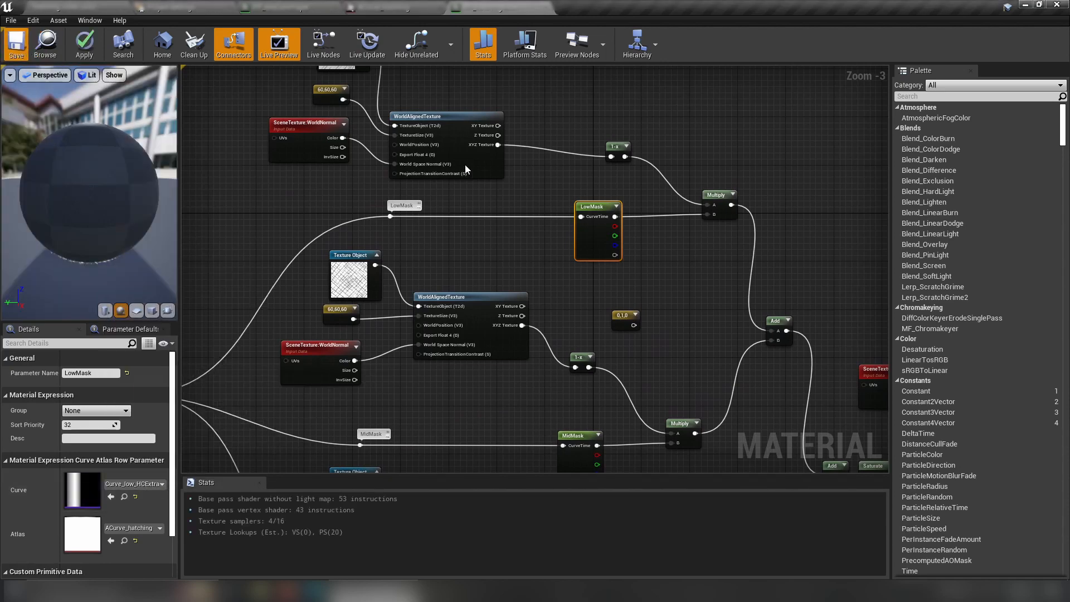
key("ctrl+s")
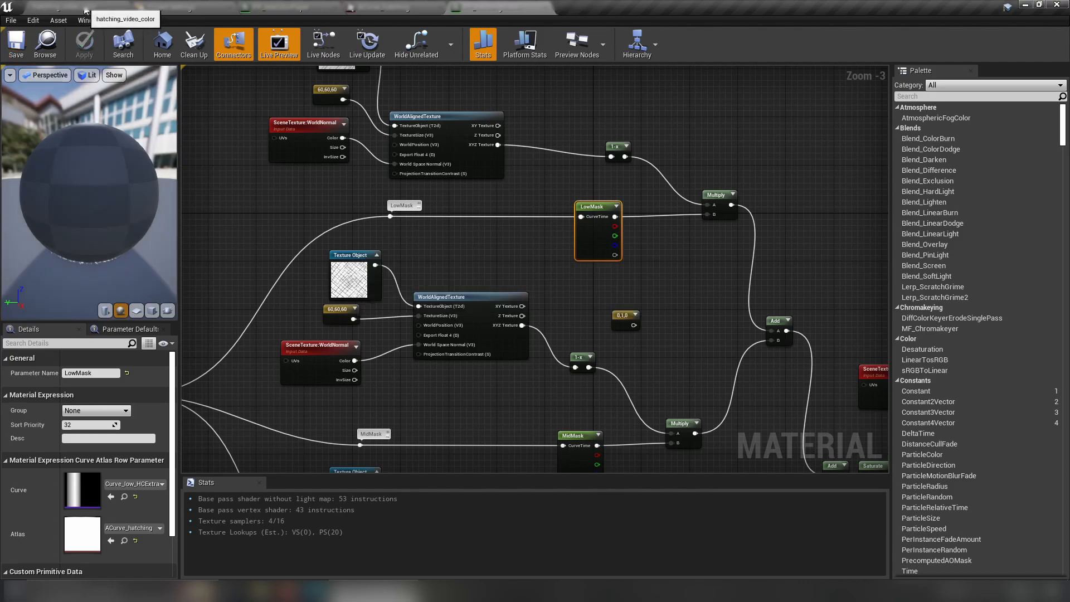
Move the lower starting key of the Curve_low_HCExtra colour curve to time -0.1 at value 0.0, then minimise the curve editor
left_click(85, 11)
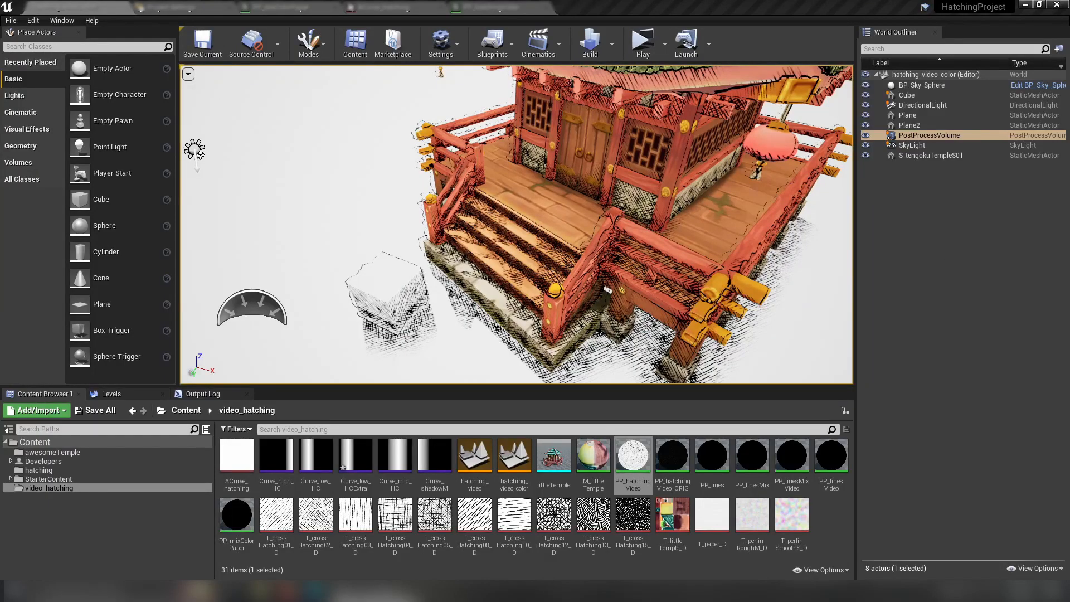
double_click(366, 458)
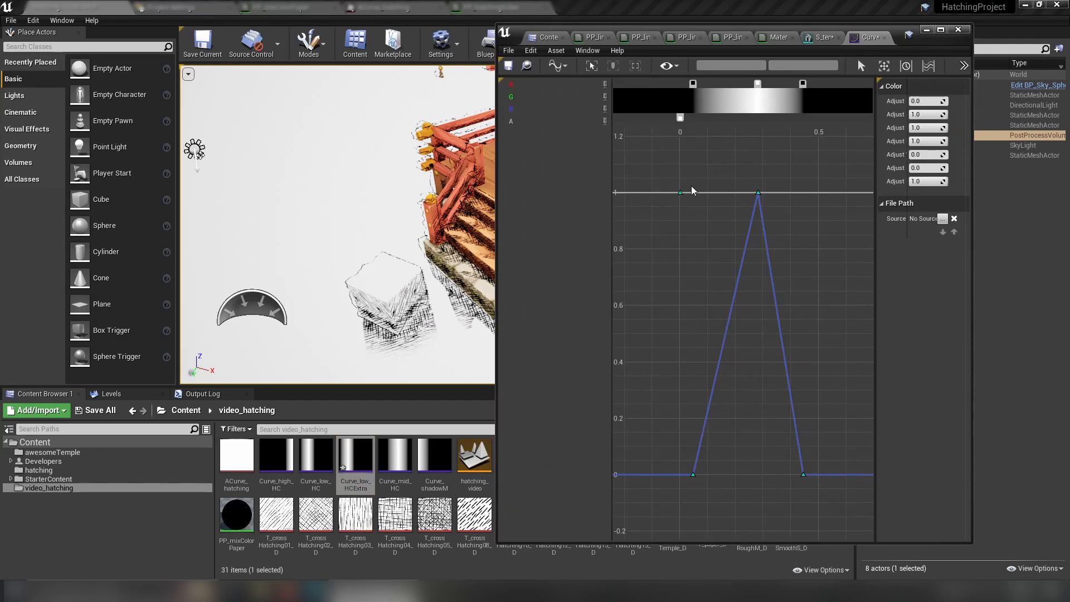
right_click_drag(798, 336, 778, 347)
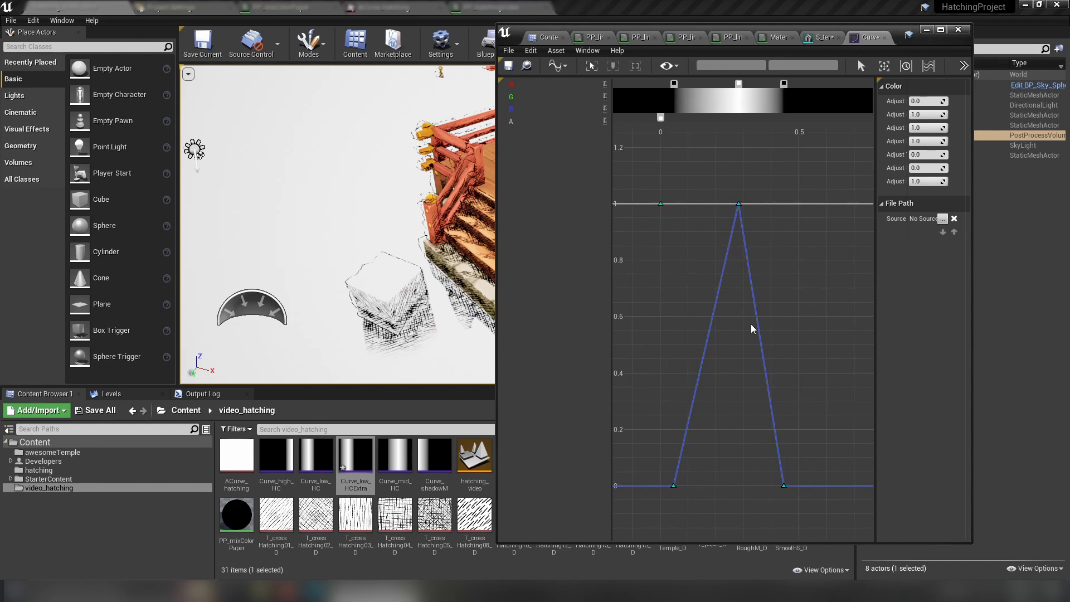
right_click_drag(787, 329, 656, 328)
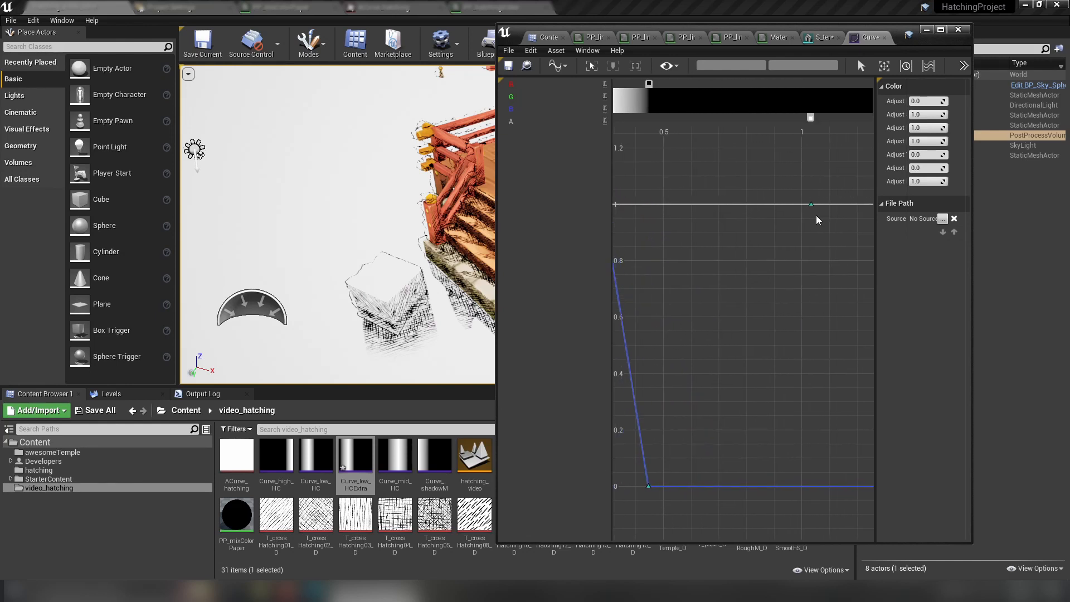
right_click_drag(760, 356, 871, 351)
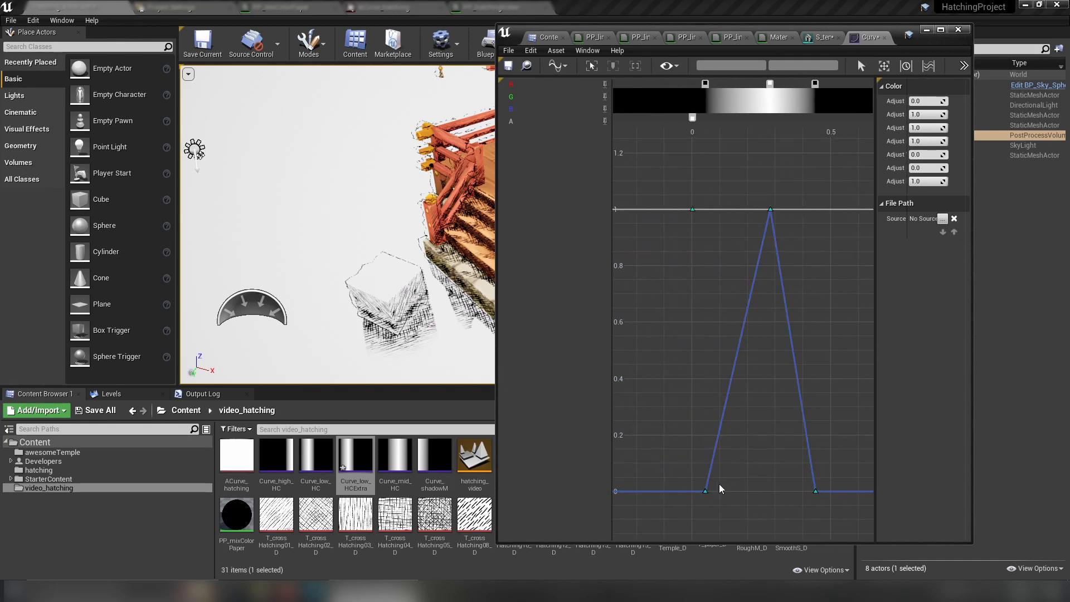
left_click_drag(936, 48, 1003, 36)
left_click_drag(815, 450, 738, 487)
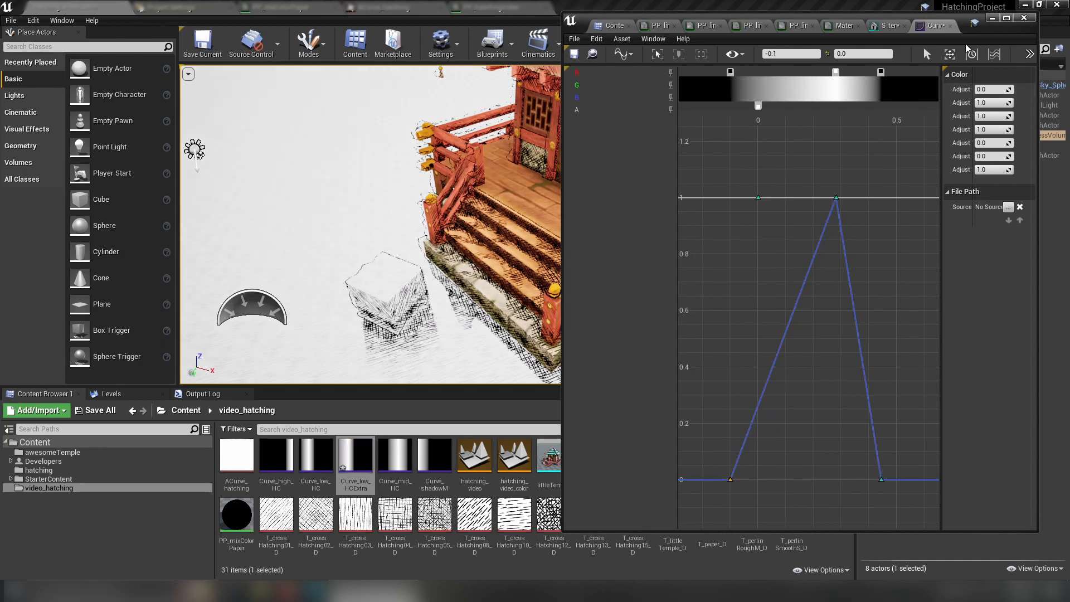
left_click(993, 19)
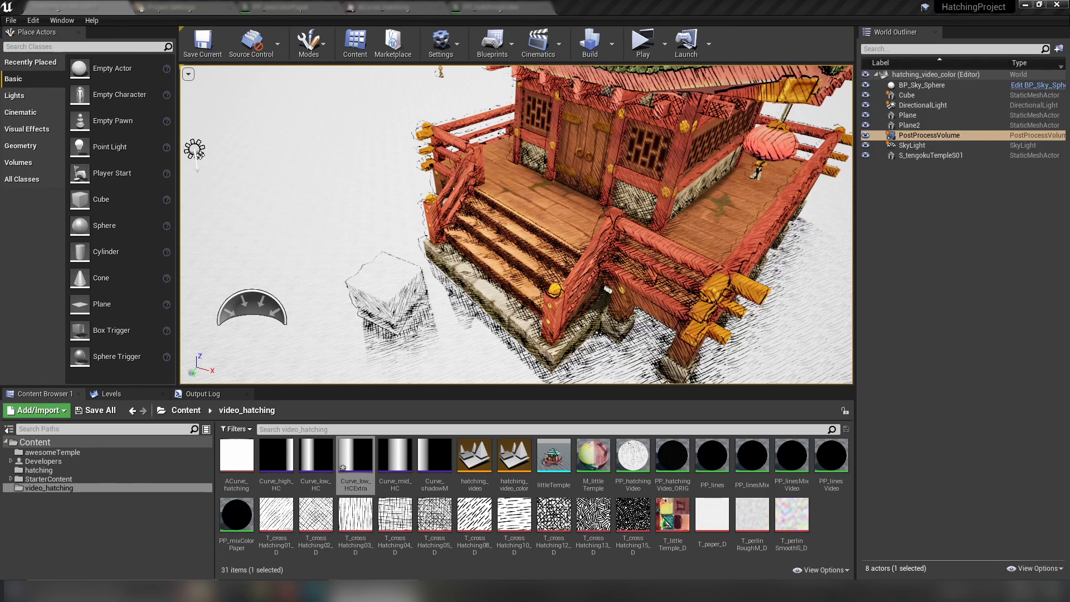
Inspect the low hatching over the temple, steps and ground in the full-screen level viewport from several angles
left_click(475, 267)
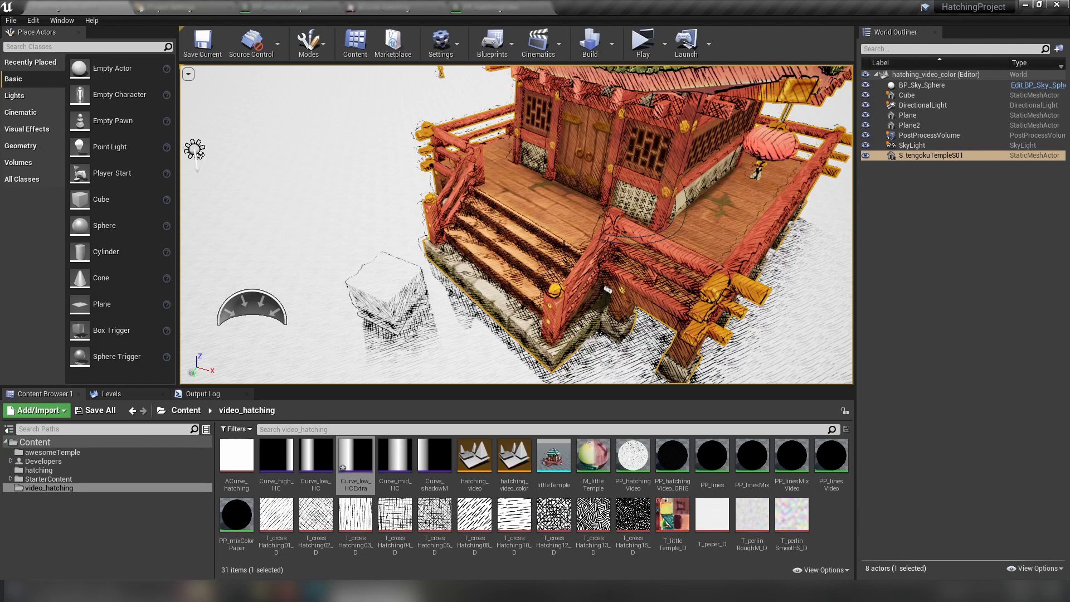
key("F11")
left_click(338, 249)
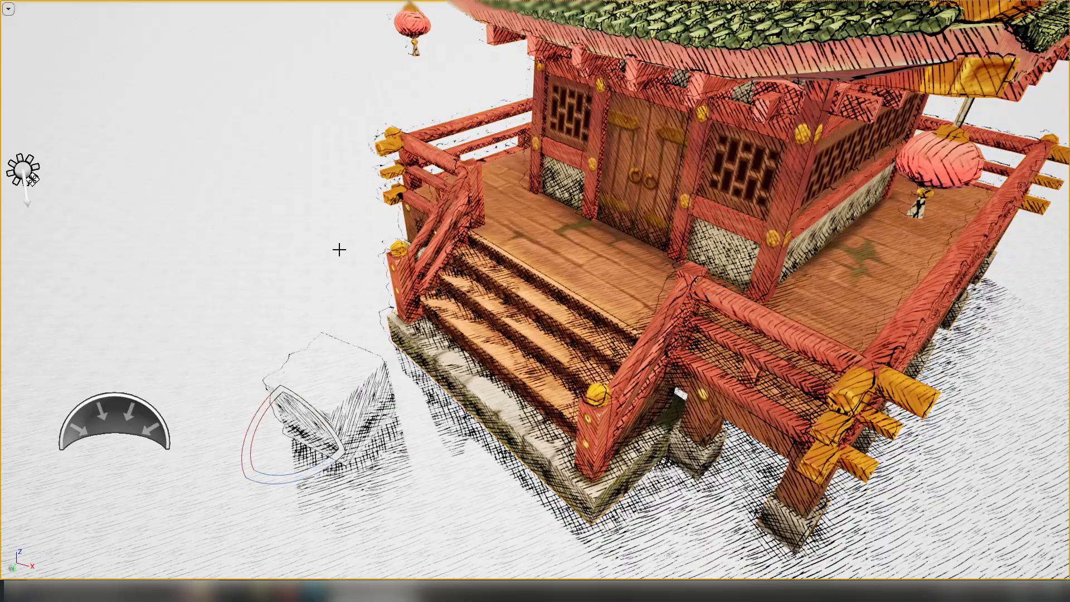
key("r")
right_click_drag(339, 249, 354, 249)
left_click_drag(480, 267, 531, 273)
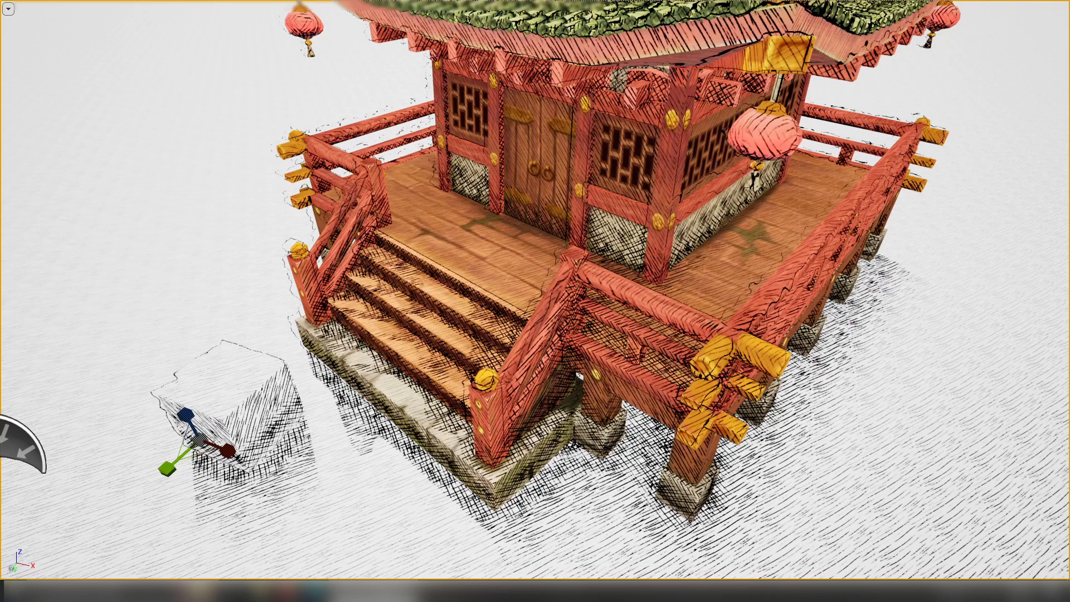
right_click_drag(586, 384, 647, 418)
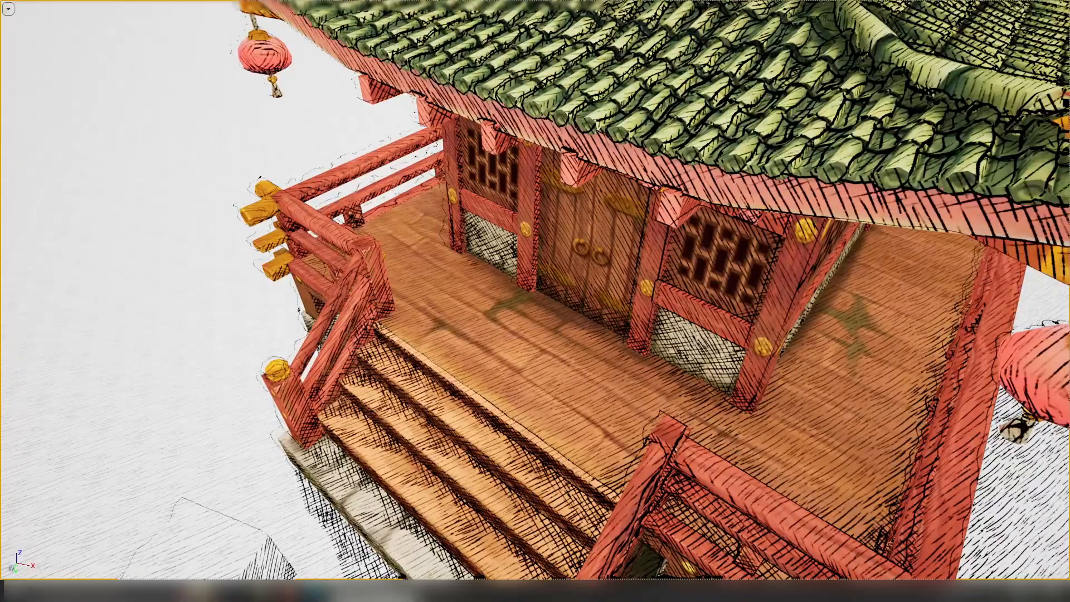
right_click_drag(676, 389, 641, 407)
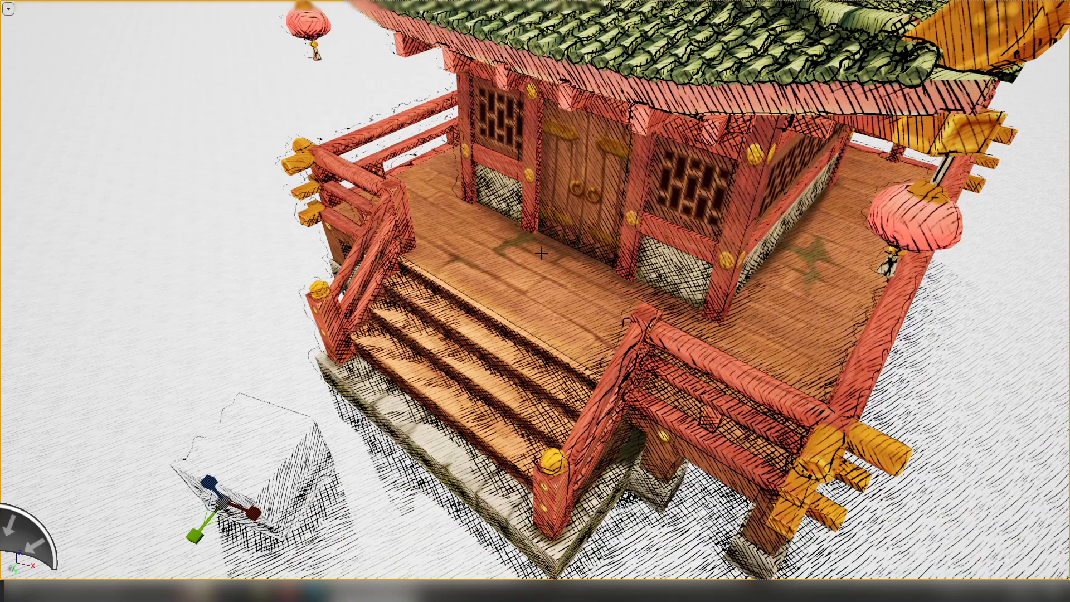
left_click_drag(542, 254, 547, 302, "alt")
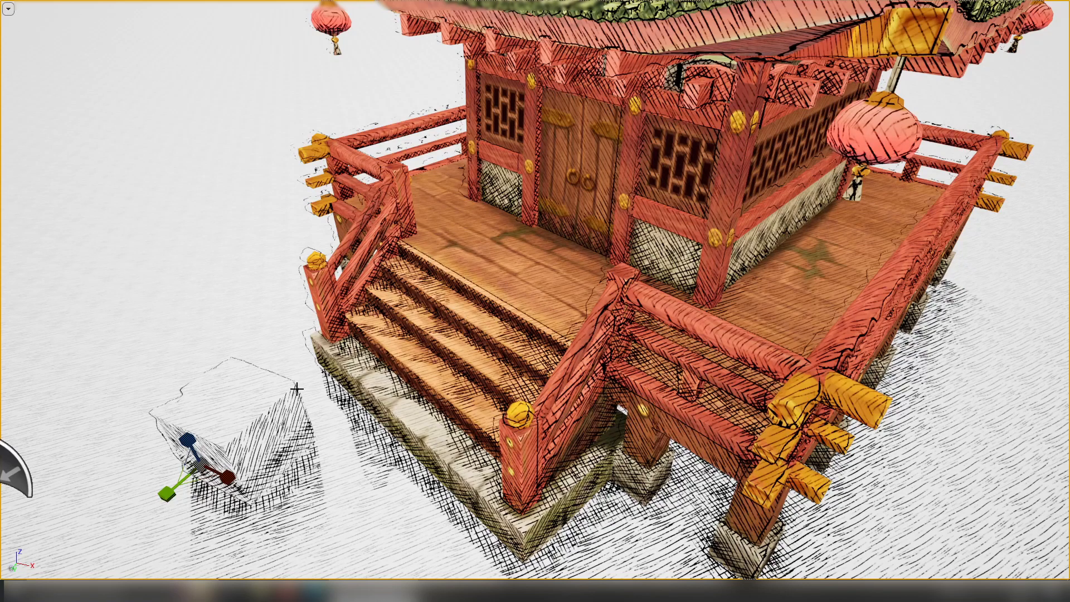
left_click(423, 323)
key("ctrl+z")
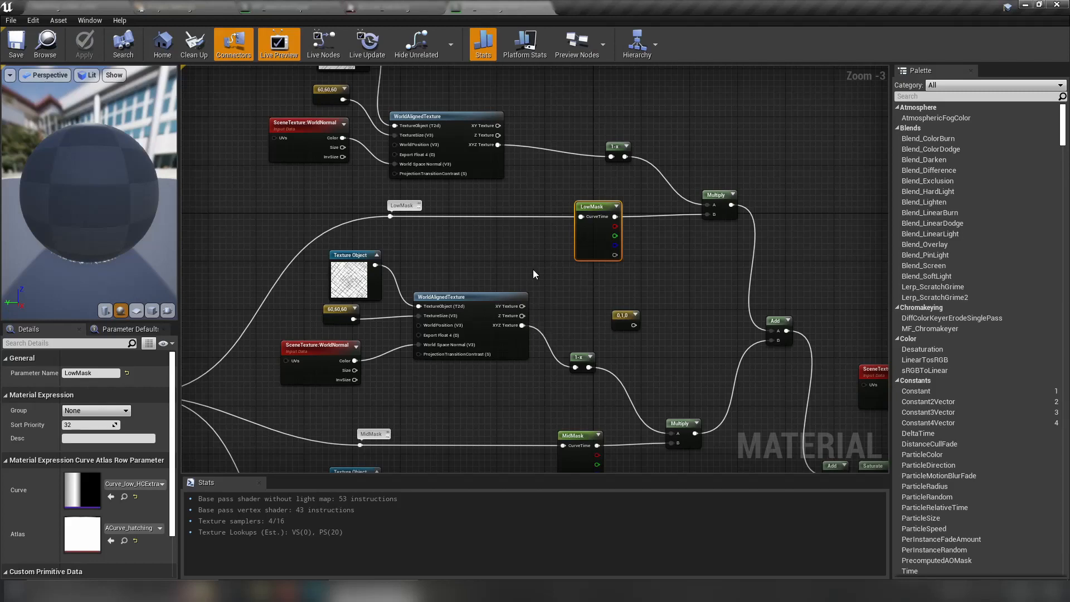
Check which curves the HighMask, MidMask and LowMask nodes use in the PP_hatchingVideo material graph
right_click_drag(533, 271, 579, 318)
scroll(603, 323, "down", 3)
scroll(605, 323, "up", 2)
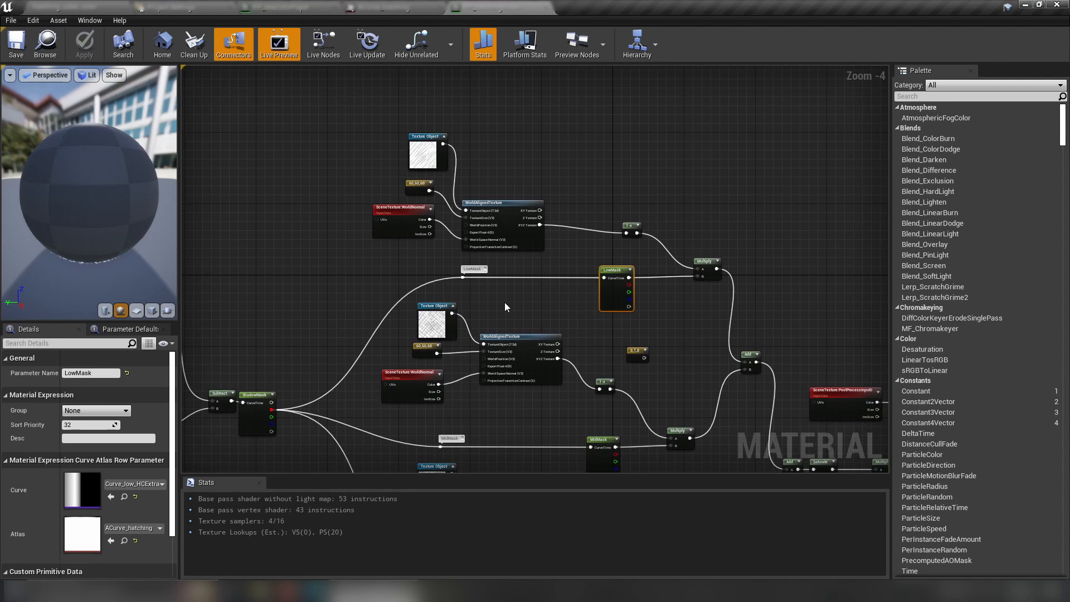
right_click_drag(505, 307, 434, 176)
left_click(525, 449)
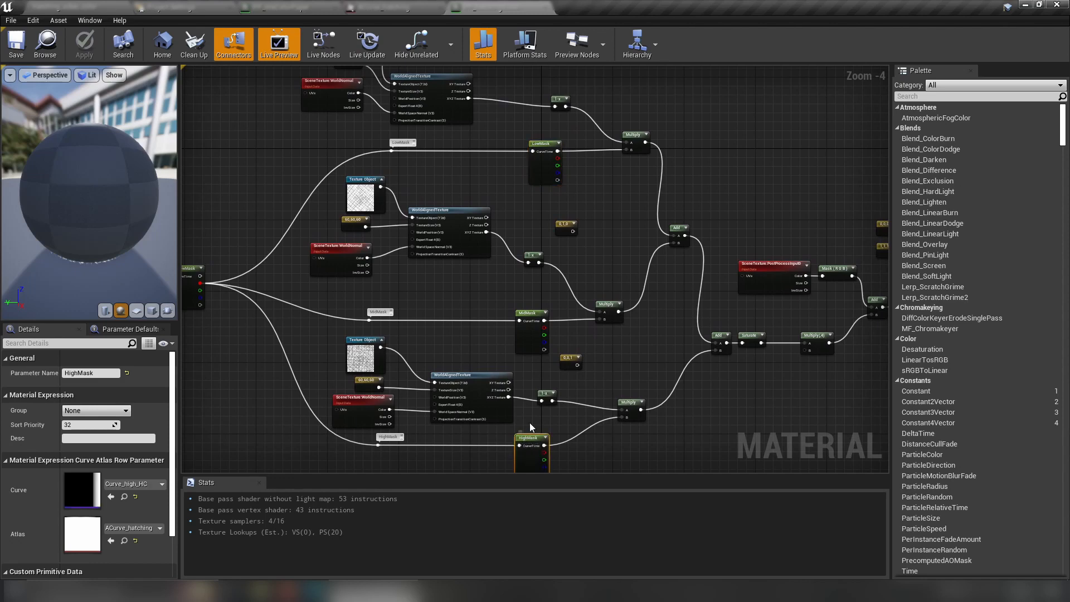
left_click(530, 329)
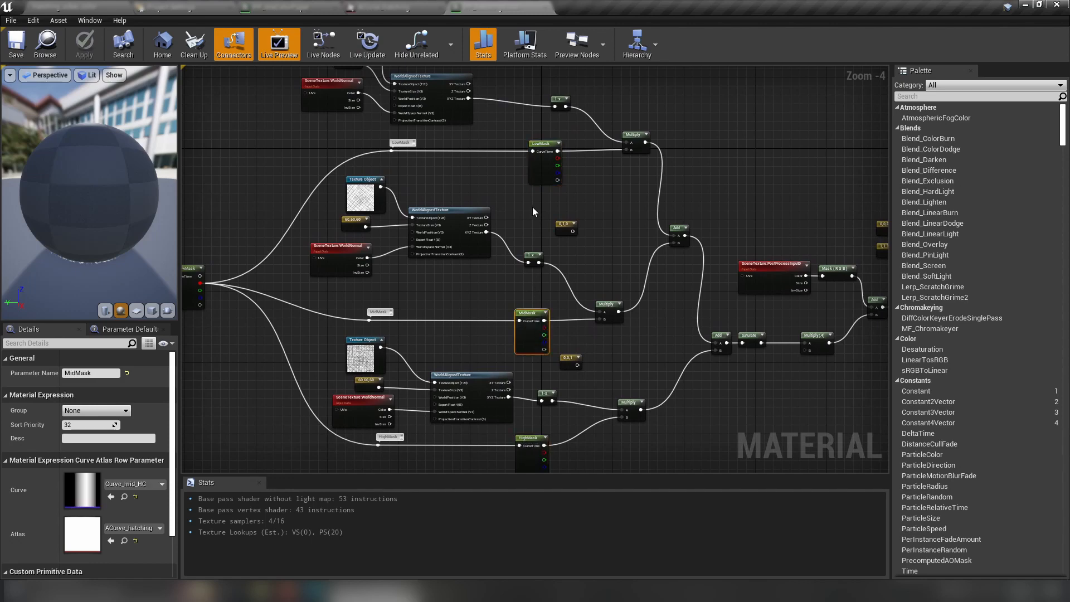
left_click(538, 171)
right_click_drag(609, 203, 637, 310)
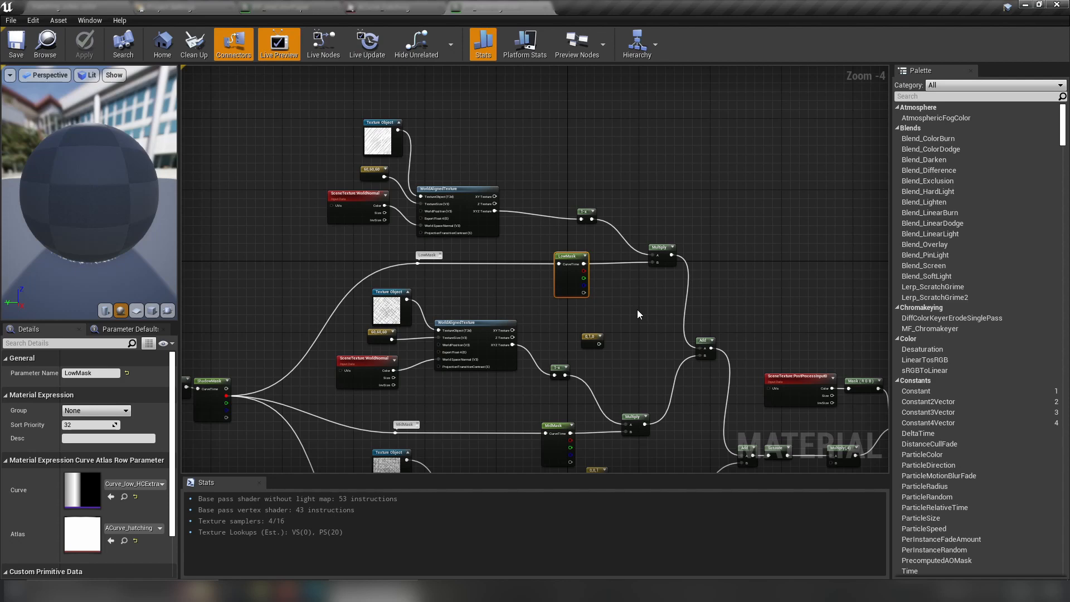
Move the low-mask hatching texture nodes upward as a group to free space above the LowMask node
right_click_drag(523, 161, 576, 214)
left_click_drag(325, 131, 542, 179)
right_click_drag(641, 192, 644, 244)
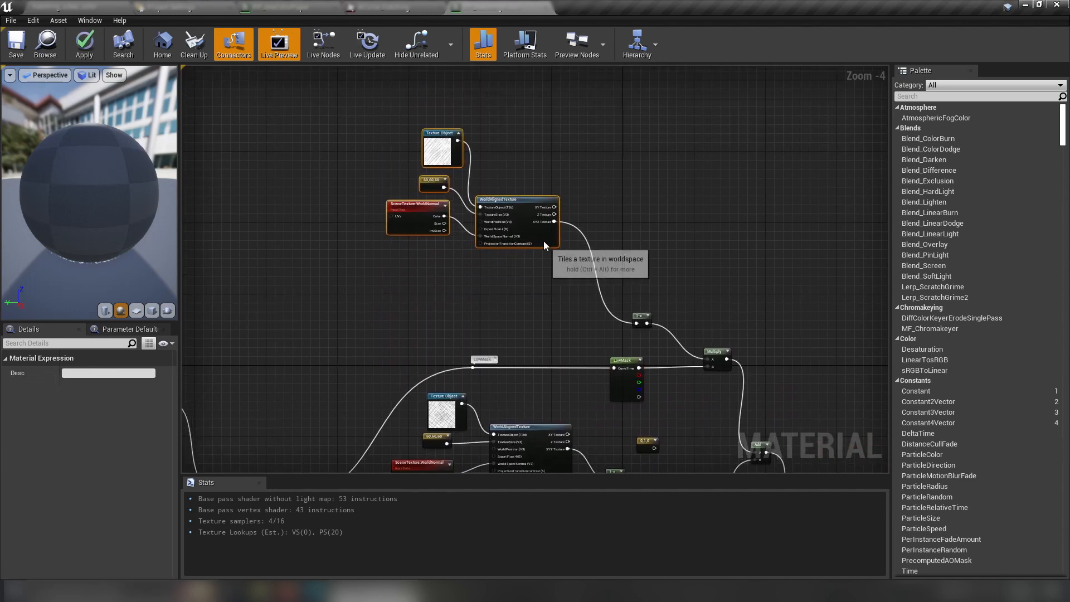
left_click_drag(544, 241, 552, 191)
left_click(433, 255)
scroll(433, 254, "up", 1)
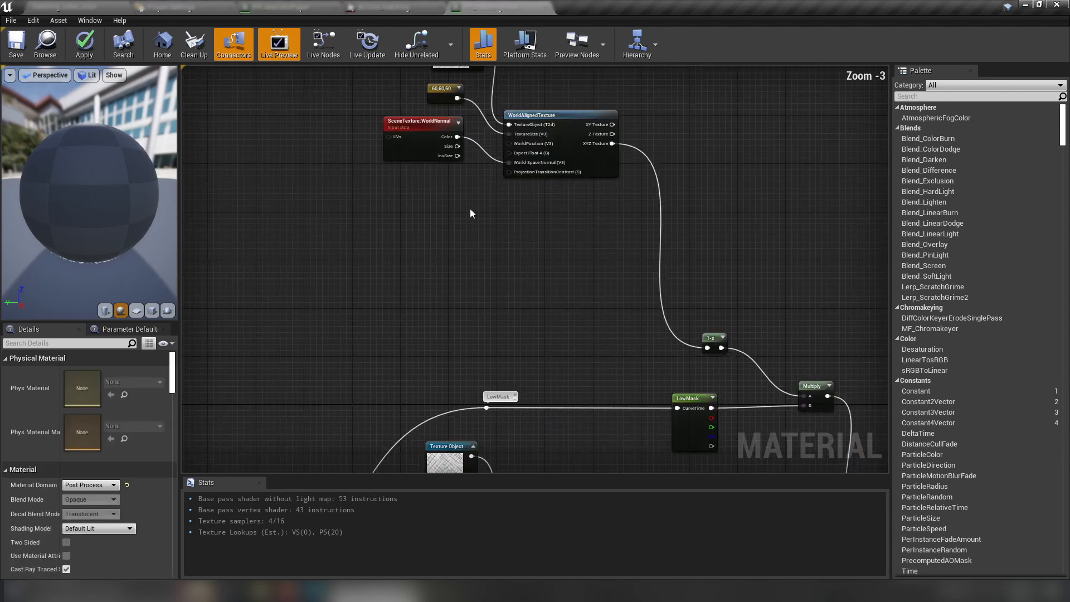
Copy the low-mask Texture Object, size constant, WorldNormal and WorldAlignedTexture nodes and place the duplicates below the originals
right_click_drag(470, 208, 463, 303)
left_click_drag(568, 326, 400, 137)
key("ctrl+c")
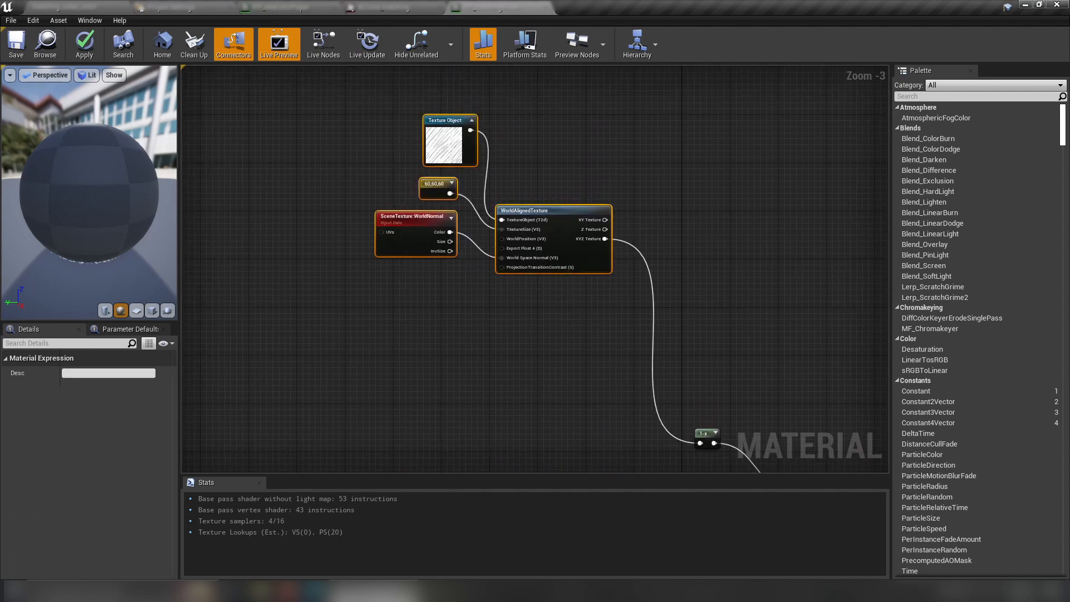
right_click_drag(415, 321, 393, 205)
key("ctrl+v")
left_click_drag(491, 241, 436, 289)
left_click(477, 242)
right_click_drag(477, 241, 567, 244)
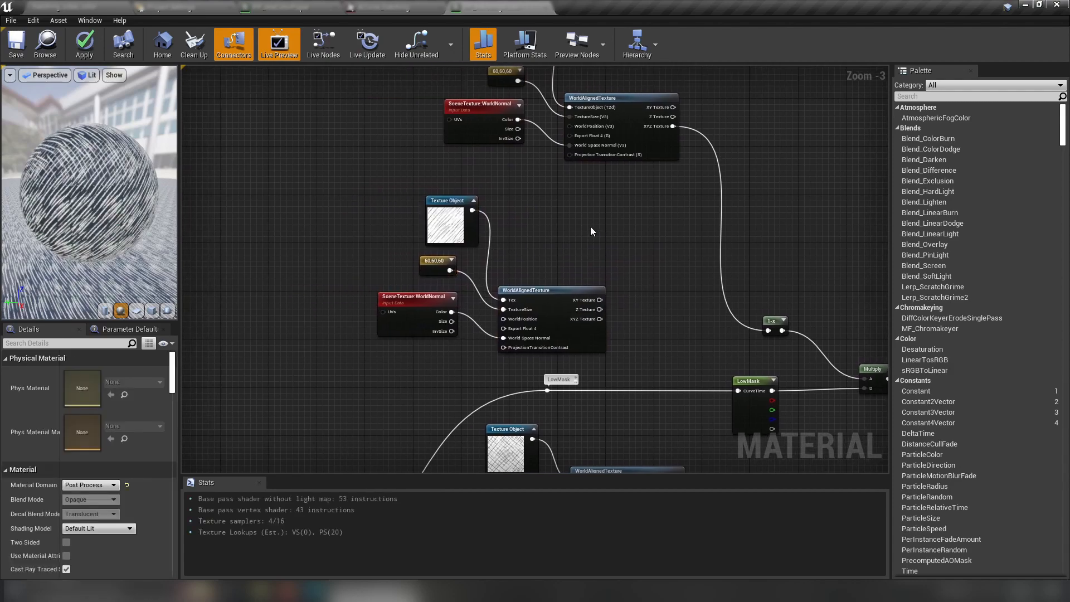
Assign the T_perlinRoughM_D texture to the duplicated Texture Object node
left_click(446, 223)
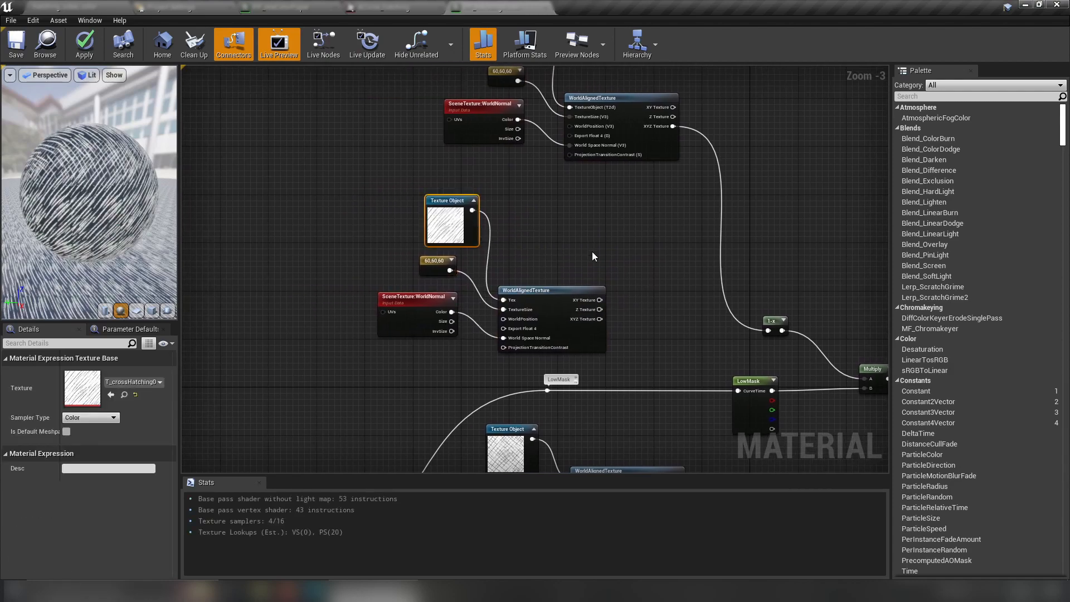
right_click_drag(590, 226, 588, 308)
right_click_drag(303, 278, 287, 296)
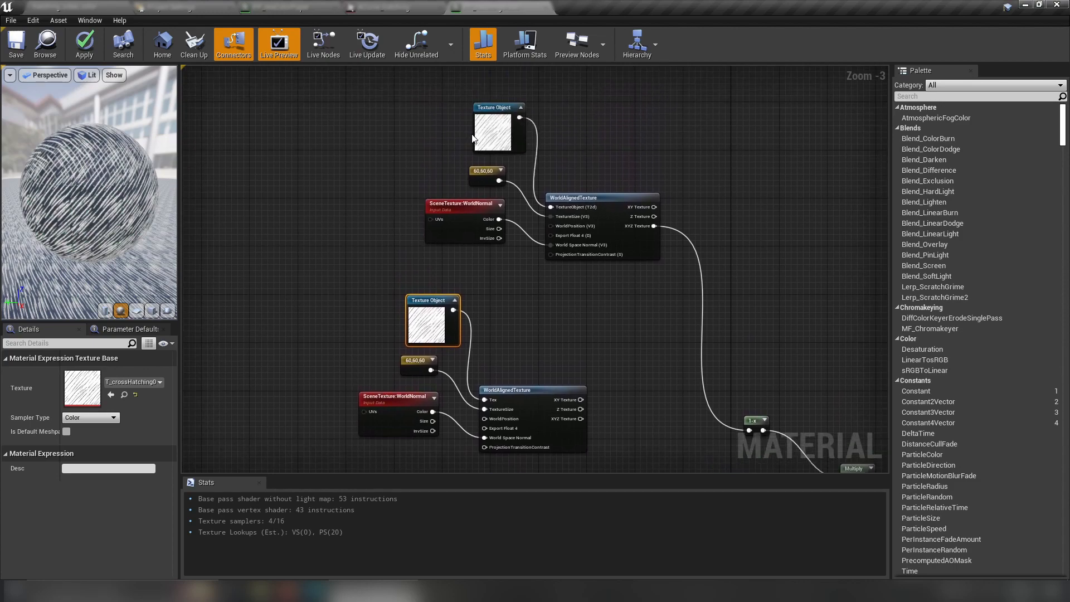
left_click(466, 278)
right_click_drag(537, 357, 555, 295)
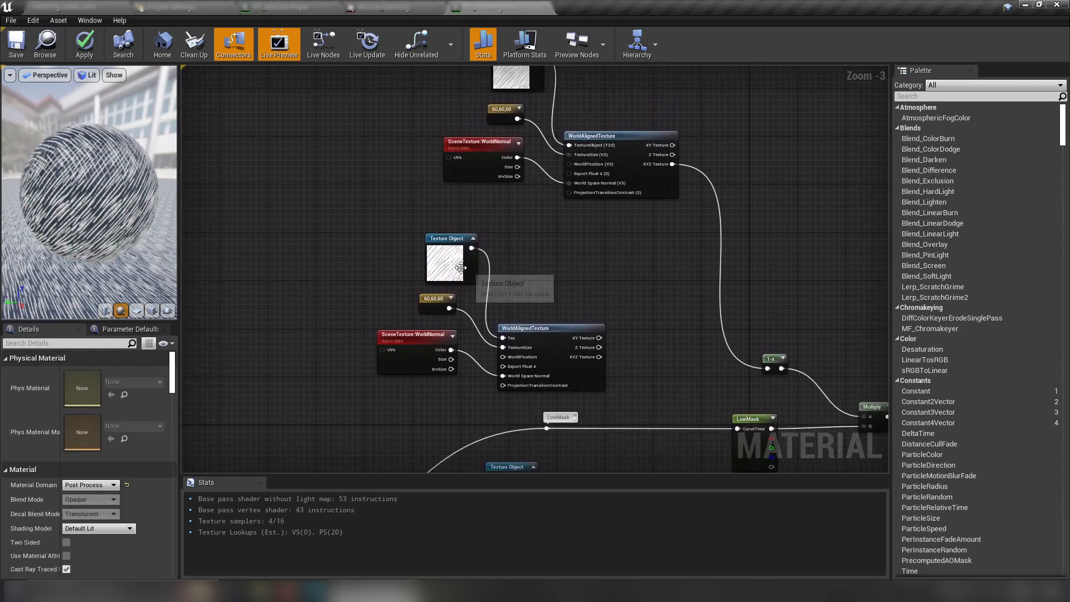
left_click(461, 268)
left_click(136, 381)
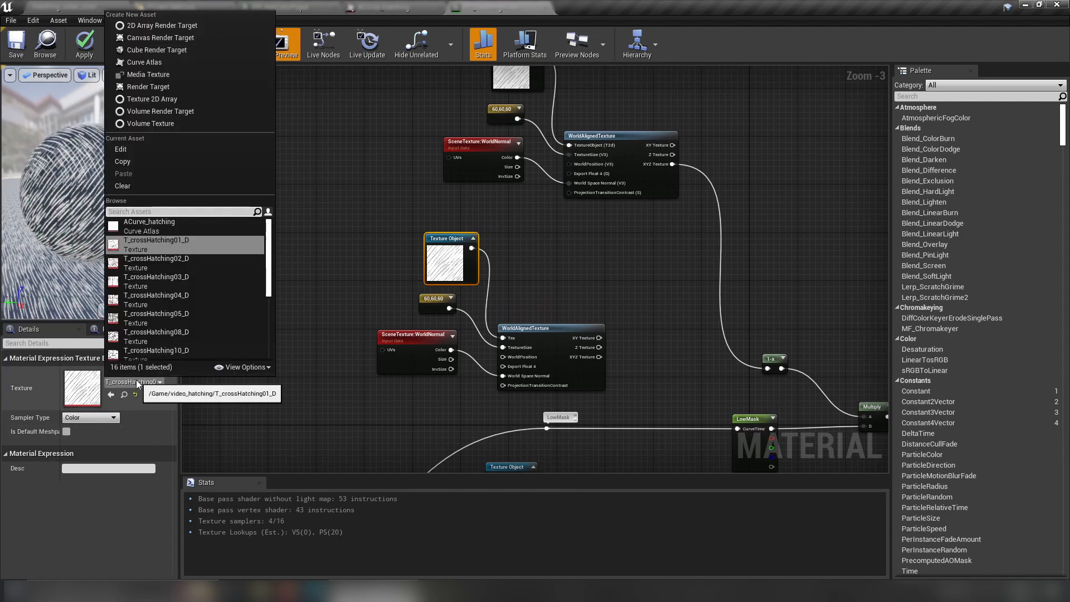
type("per")
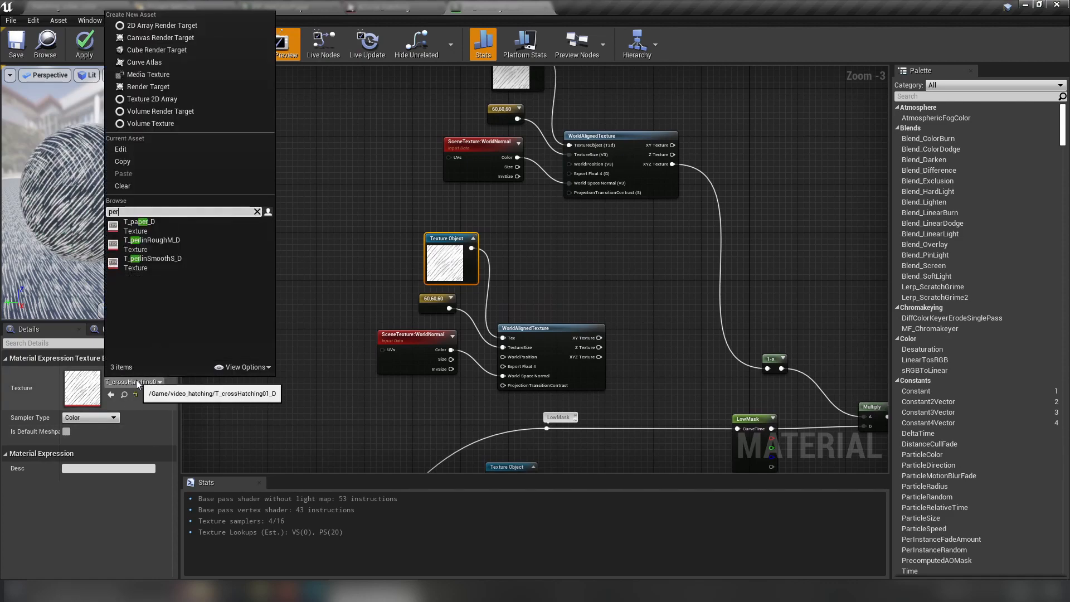
left_click(192, 250)
Connect the duplicated WorldAlignedTexture's XYZ Texture output to Emissive Color and apply the material
right_click_drag(586, 296, 482, 262)
left_click(483, 262)
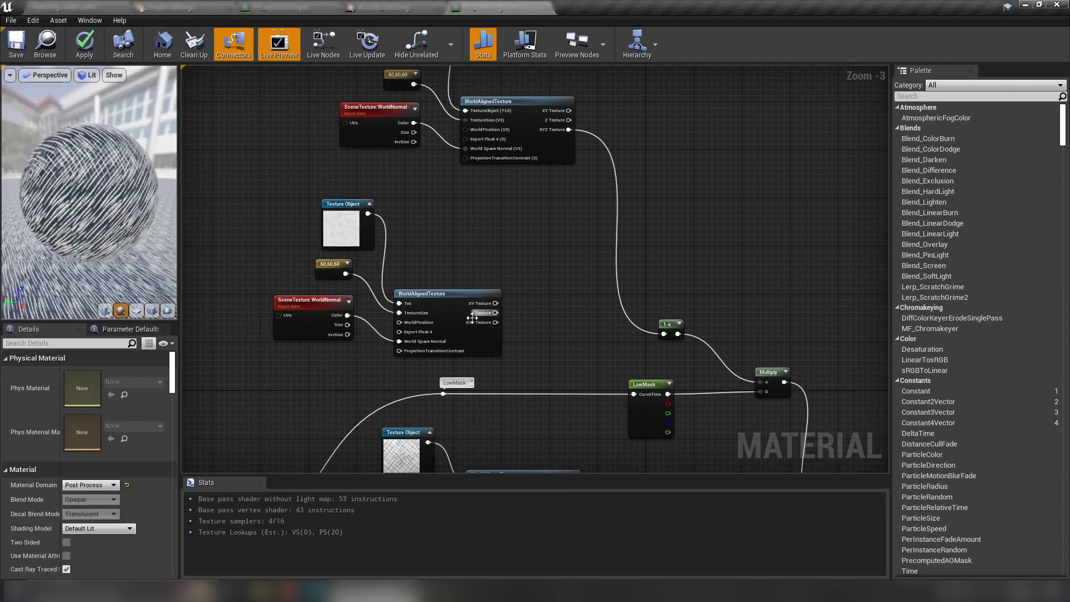
right_click(495, 313)
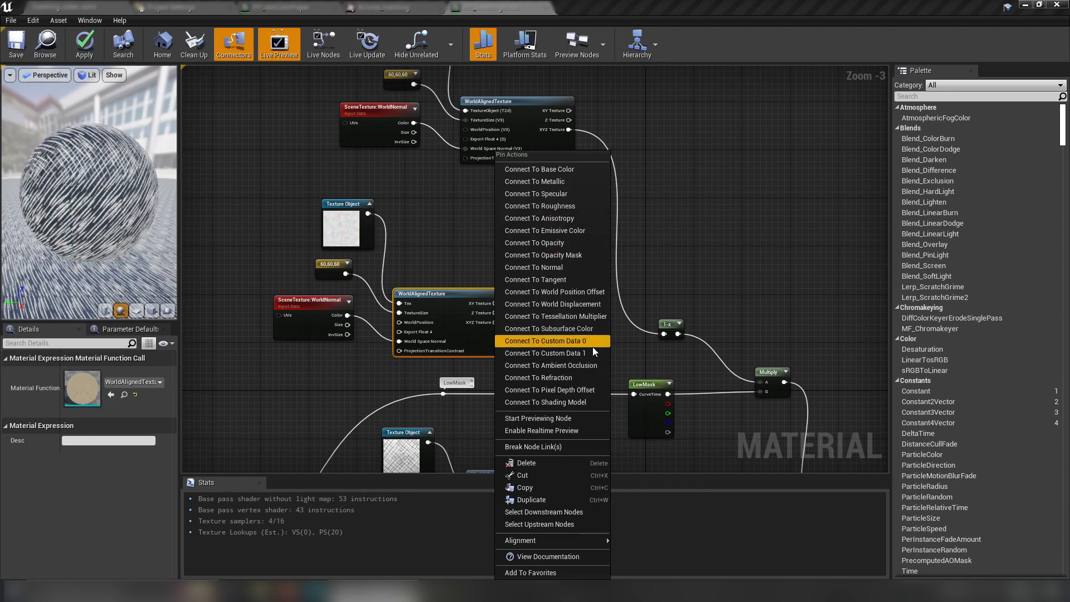
left_click(570, 231)
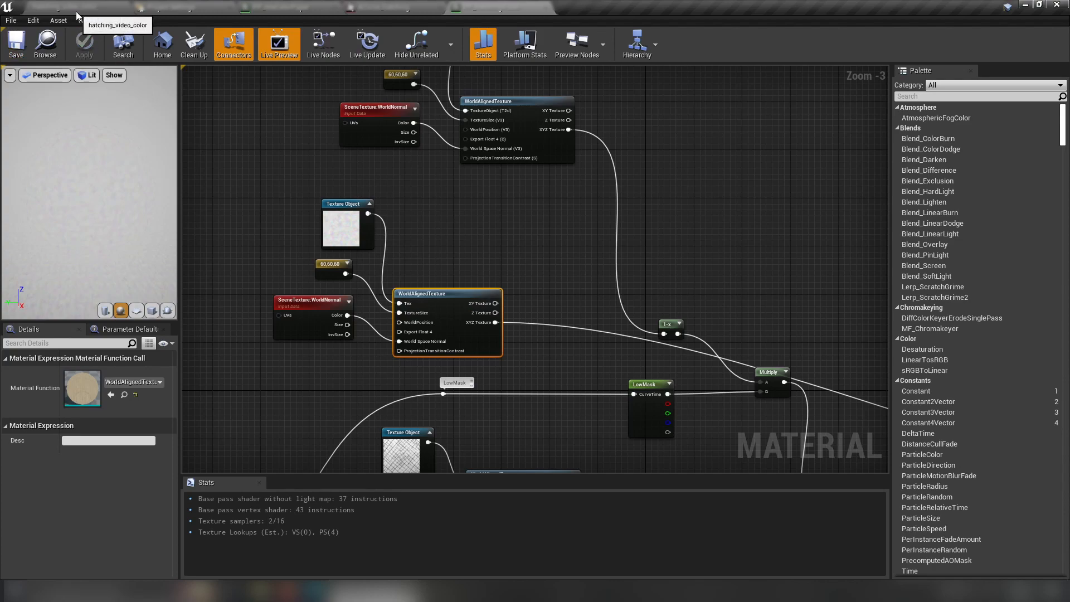
Inspect the scale of the noise pattern on the temple steps and ground in the hatching_video_color level
left_click(76, 9)
right_click_drag(516, 225, 474, 288)
key("w")
key("s")
key("w")
key("s")
key("w")
right_click_drag(366, 238, 339, 230)
key("w")
key("w")
right_click_drag(510, 196, 535, 194)
key("s")
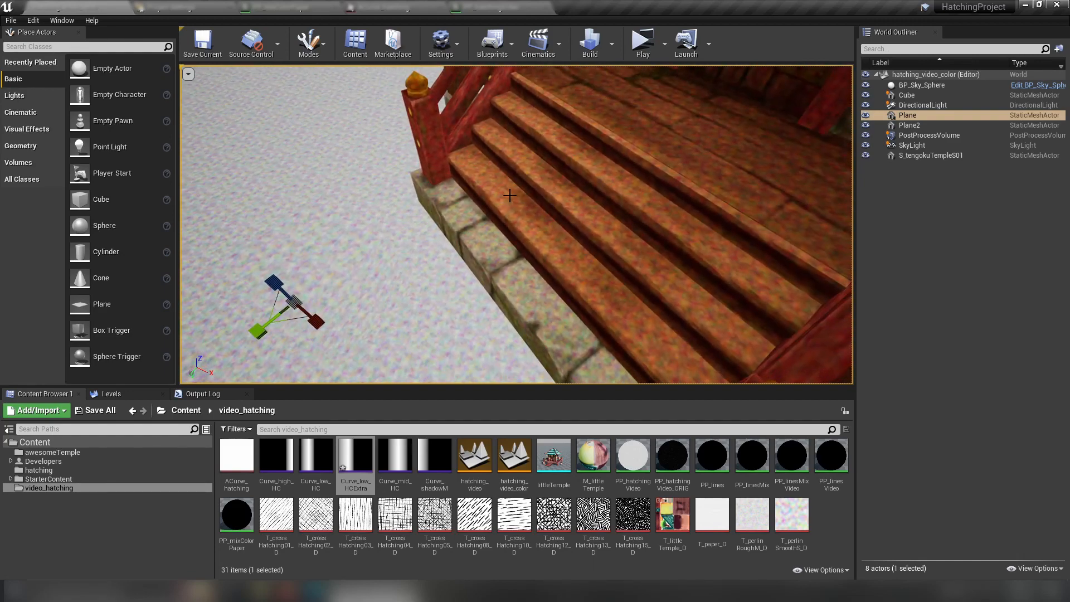
right_click_drag(509, 195, 424, 290)
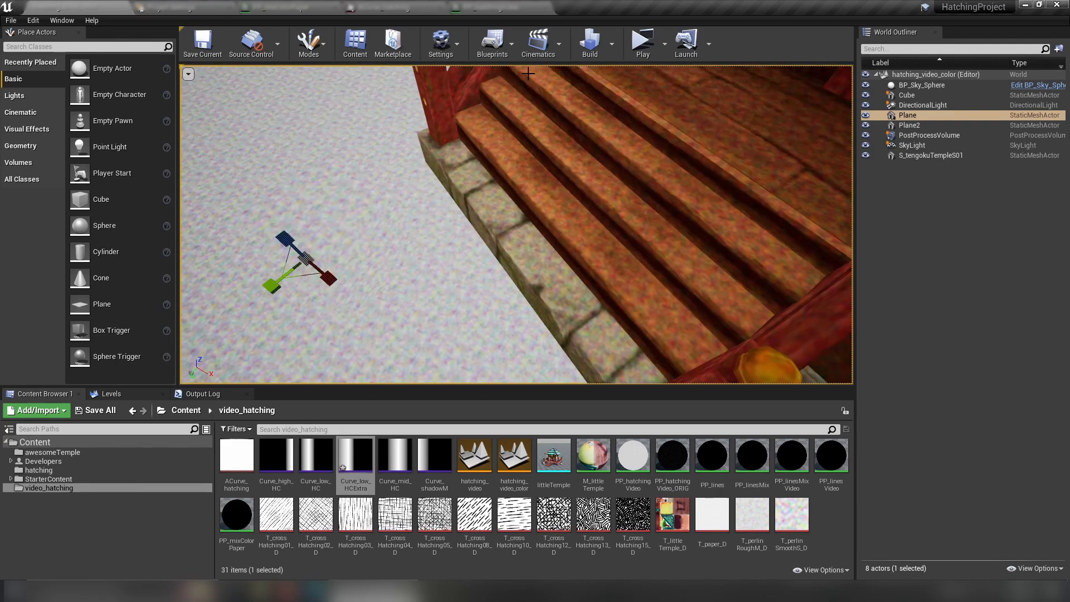
Set all three components of the duplicated WorldAlignedTexture's size constant to 1000 in the PP_hatchingVideo material
left_click(490, 9)
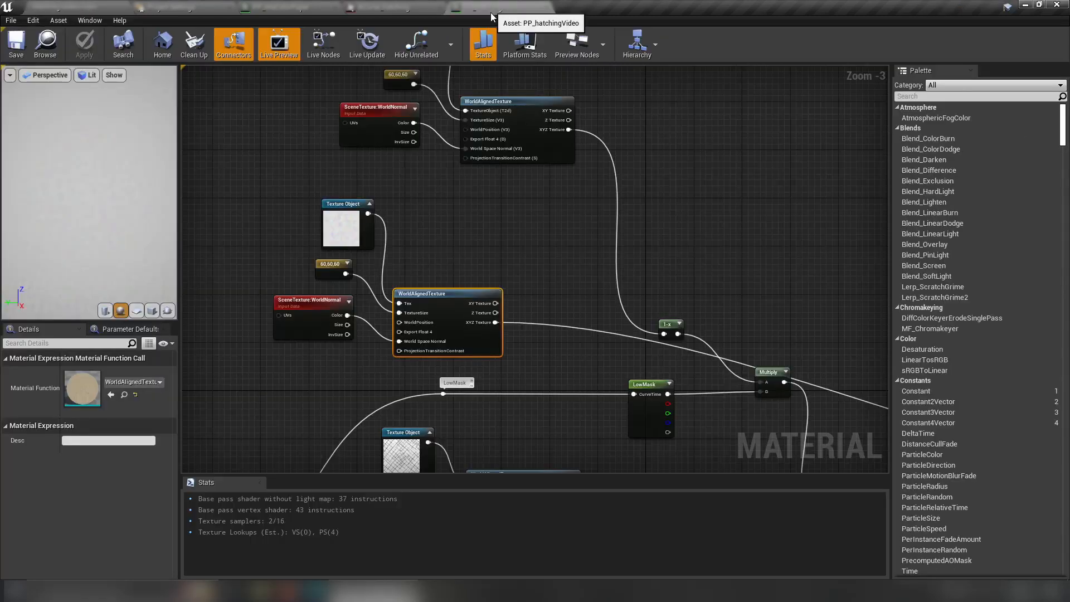
left_click(337, 272)
left_click(78, 385)
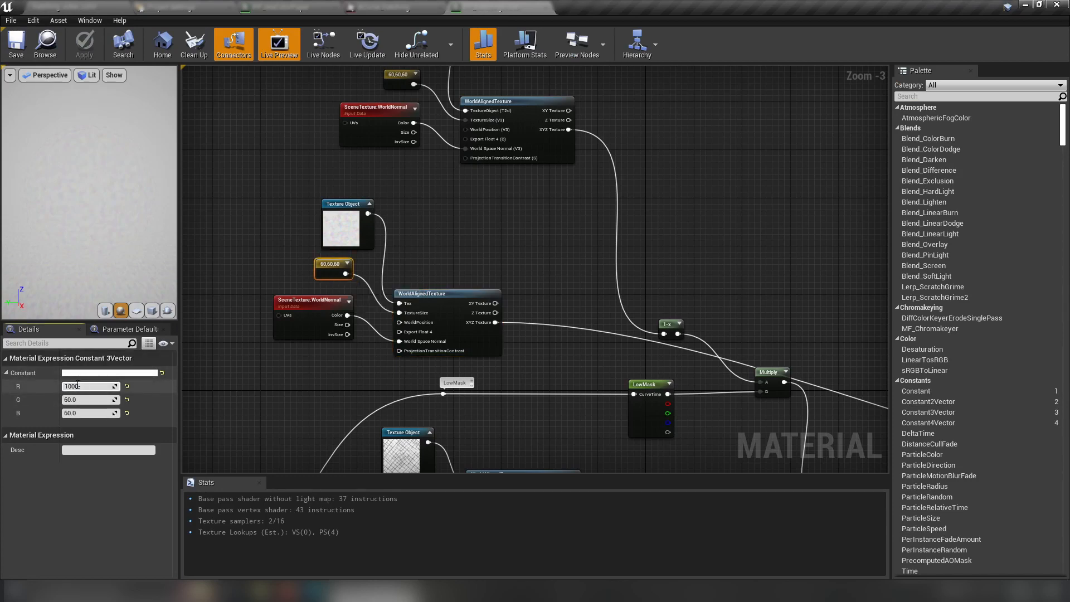
key("Tab")
type("0")
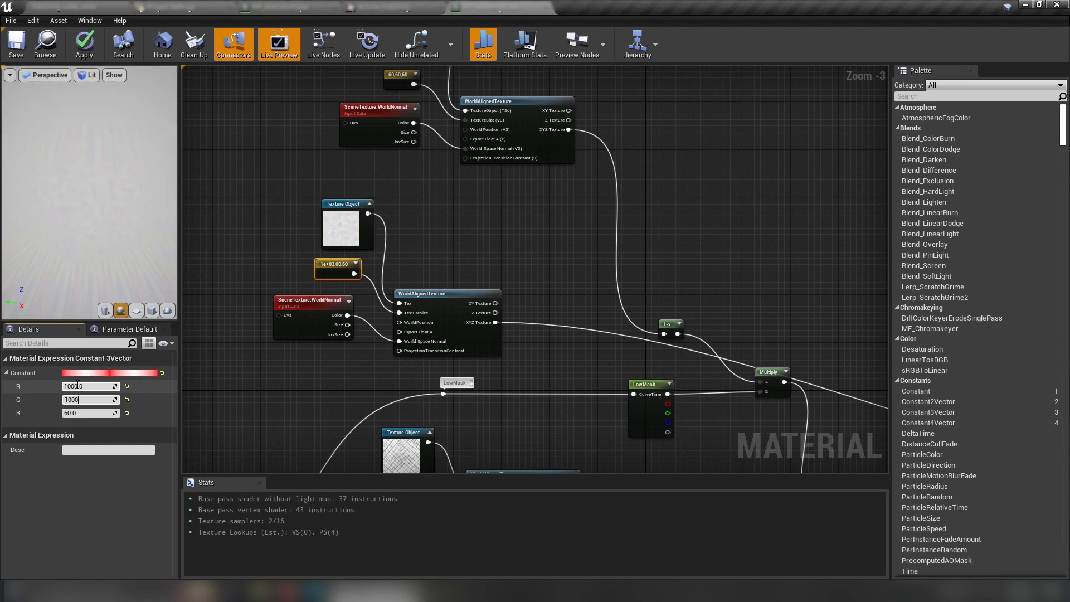
key("Tab")
type("1000")
key("Return")
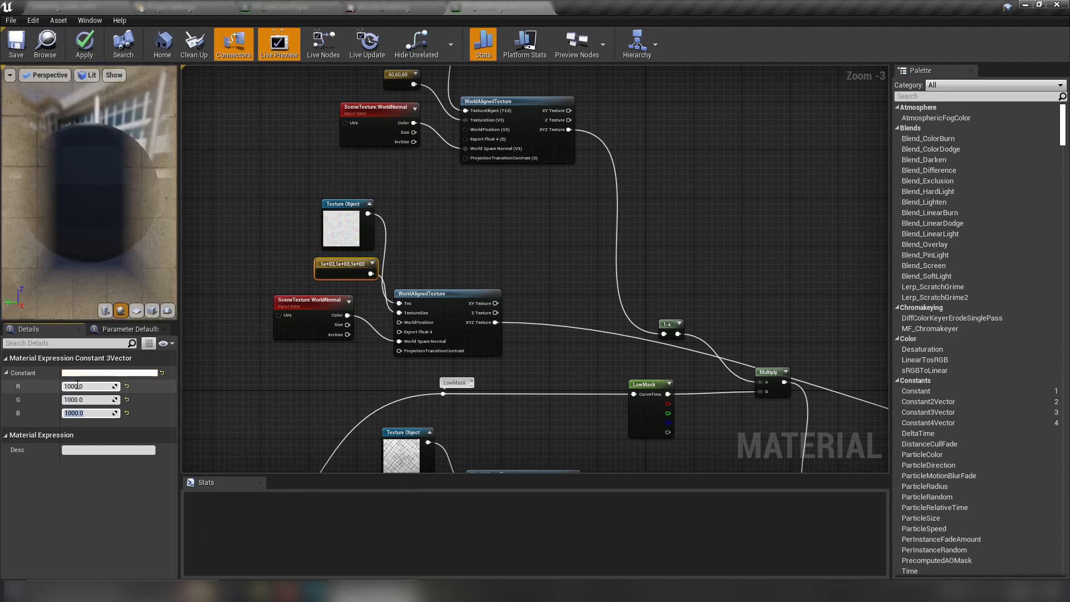
Add a ComponentMask node and feed it from the noise WorldAlignedTexture's XYZ Texture output
right_click_drag(474, 357, 493, 328)
scroll(471, 316, "up", 2)
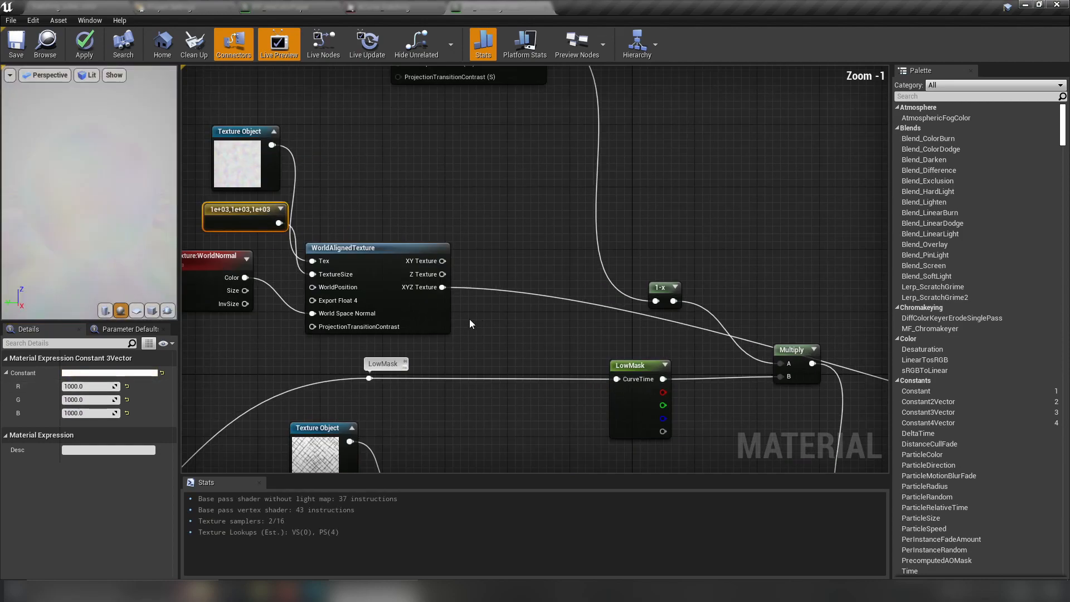
left_click(472, 316)
right_click(472, 316)
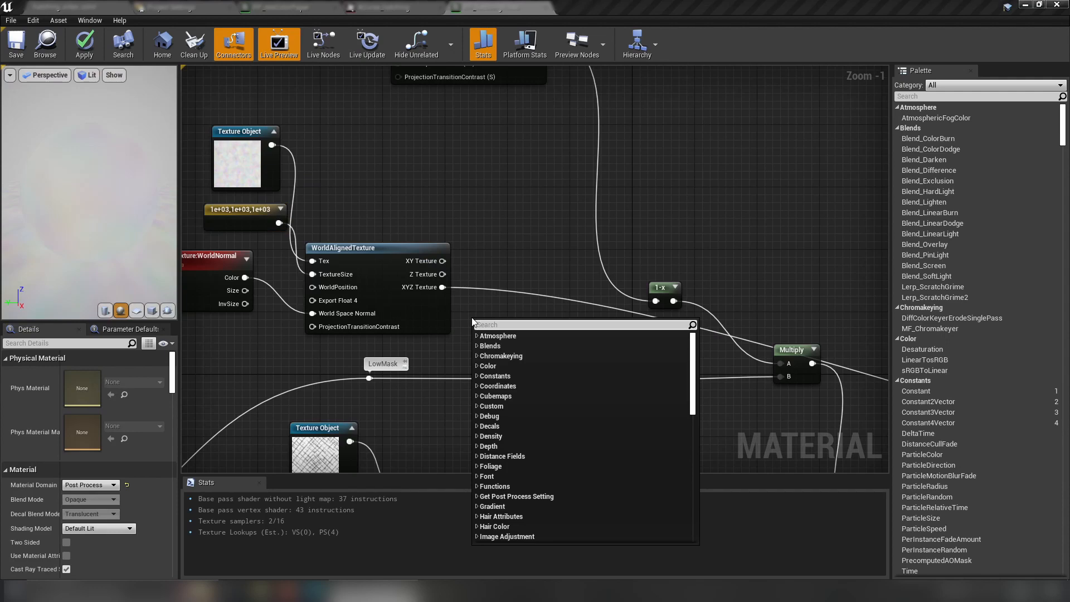
type("com")
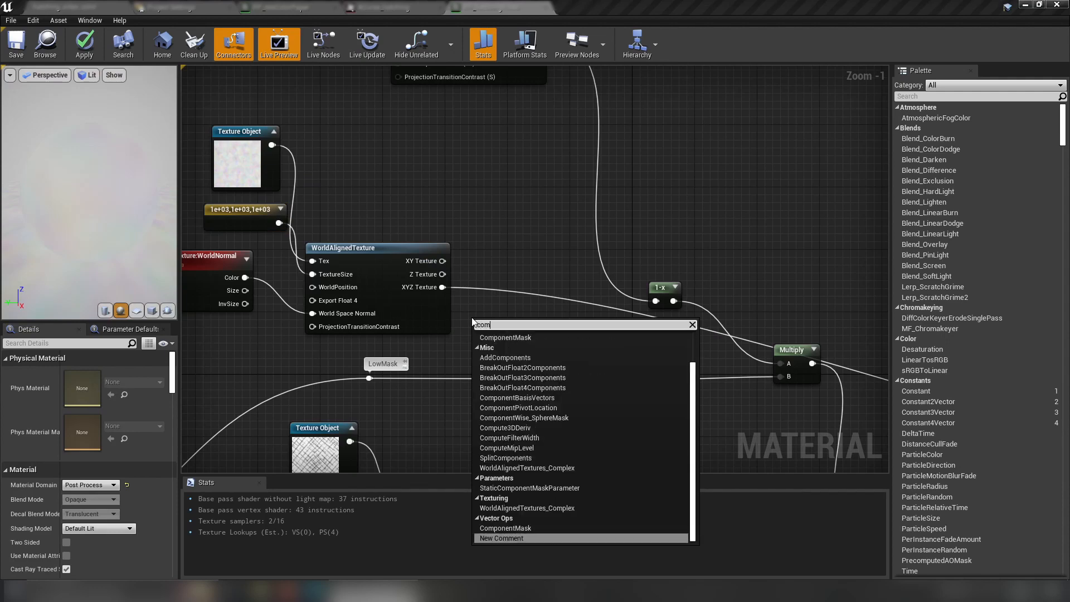
key("BackSpace")
key("BackSpace")
key("BackSpace")
type("compo")
left_click(566, 486)
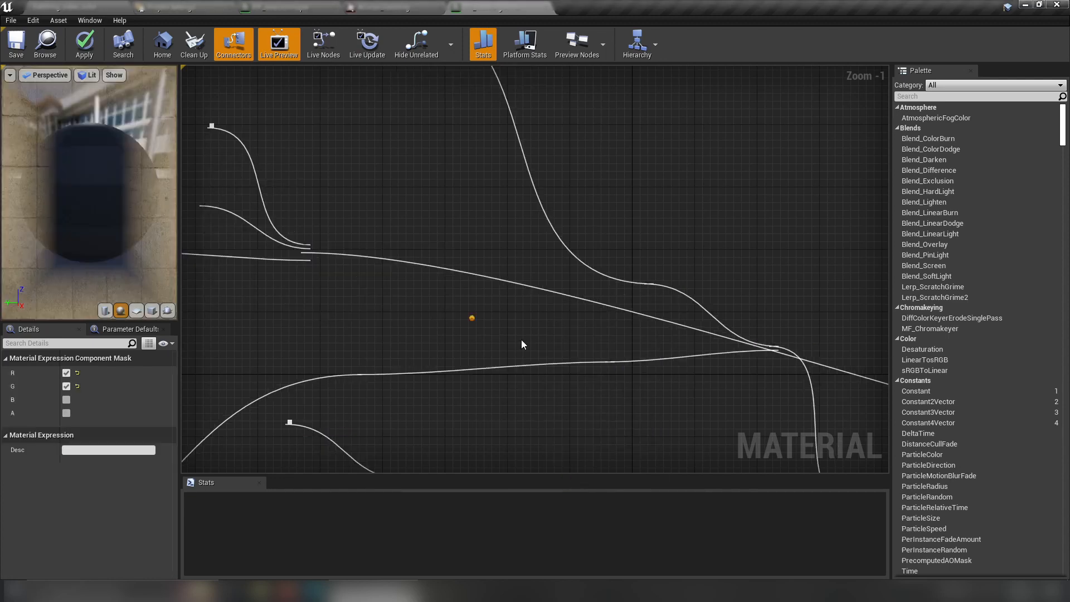
left_click_drag(444, 287, 477, 301)
Set the noise ComponentMask to pass only the B channel
right_click_drag(566, 320, 359, 343)
left_click(66, 399)
left_click(66, 386)
left_click(67, 373)
Connect the Mask (B) output to Emissive Color and save the material
scroll(364, 337, "down", 3)
scroll(357, 326, "up", 2)
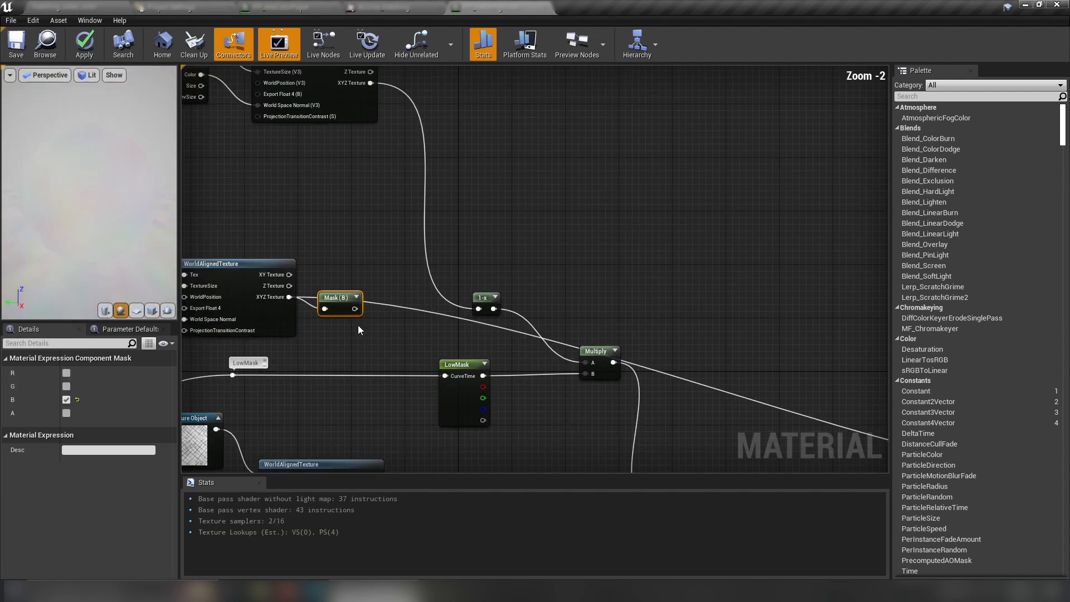
right_click(356, 309)
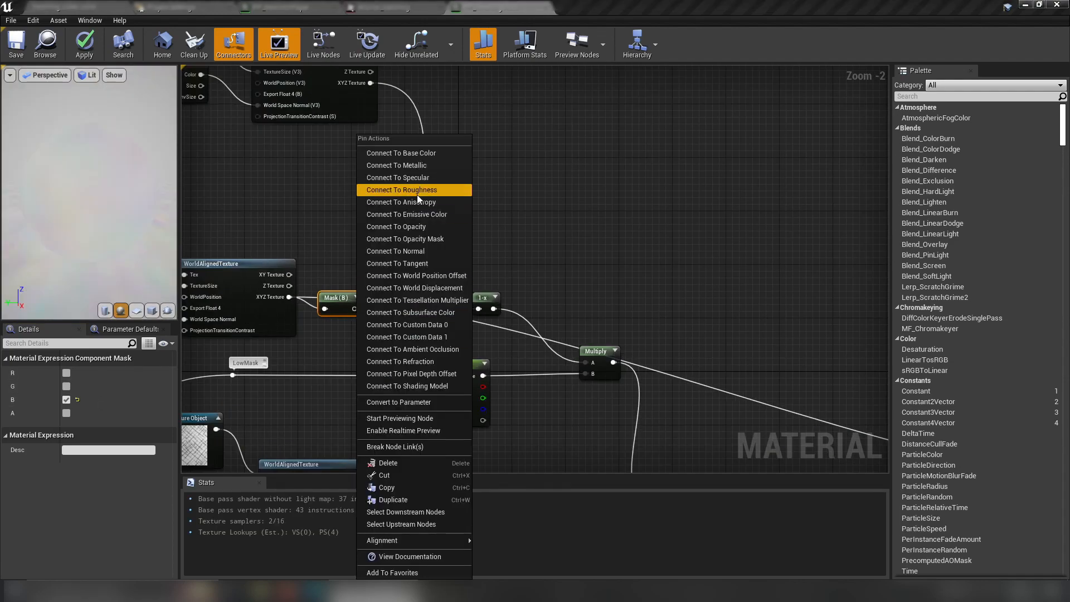
left_click(424, 213)
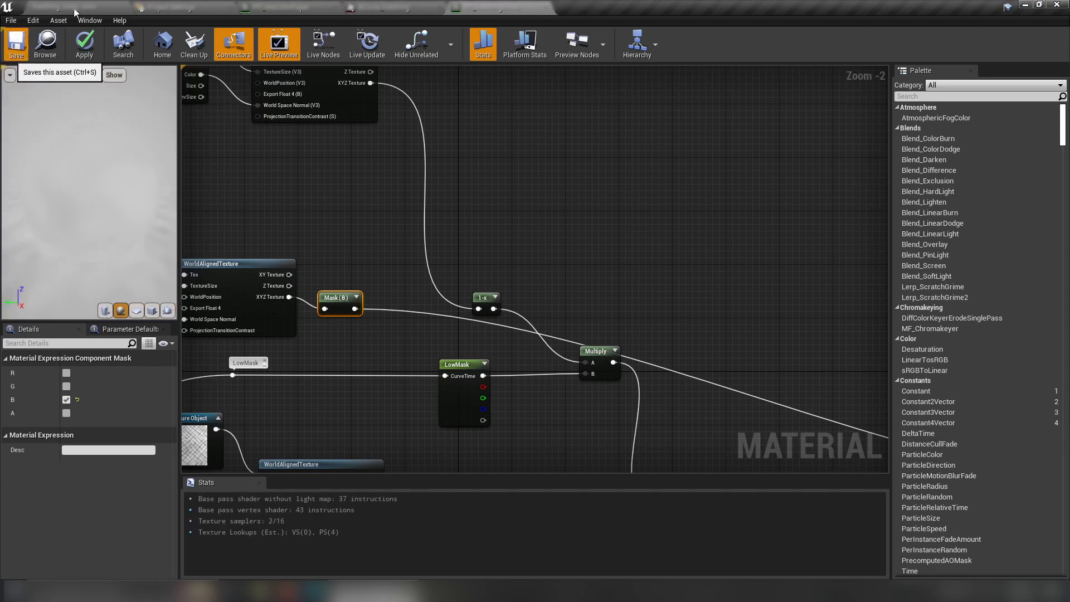
left_click(16, 44)
Examine the scale of the greyscale noise around the temple in the hatching_video_color level from several distances
left_click(77, 8)
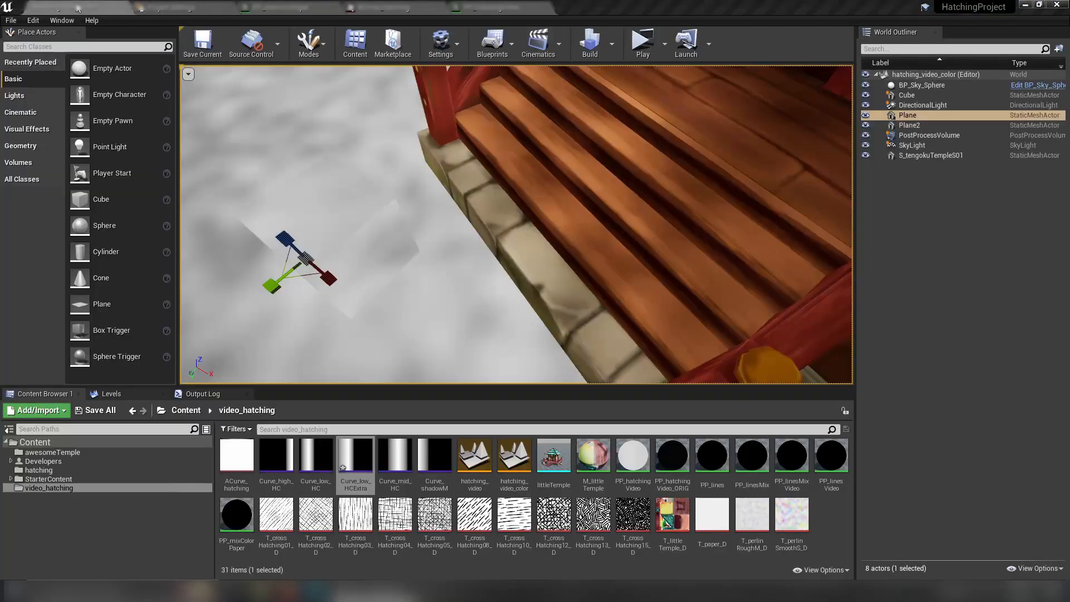
key("s")
right_click_drag(516, 225, 586, 167)
key("a")
right_click_drag(520, 315, 486, 336)
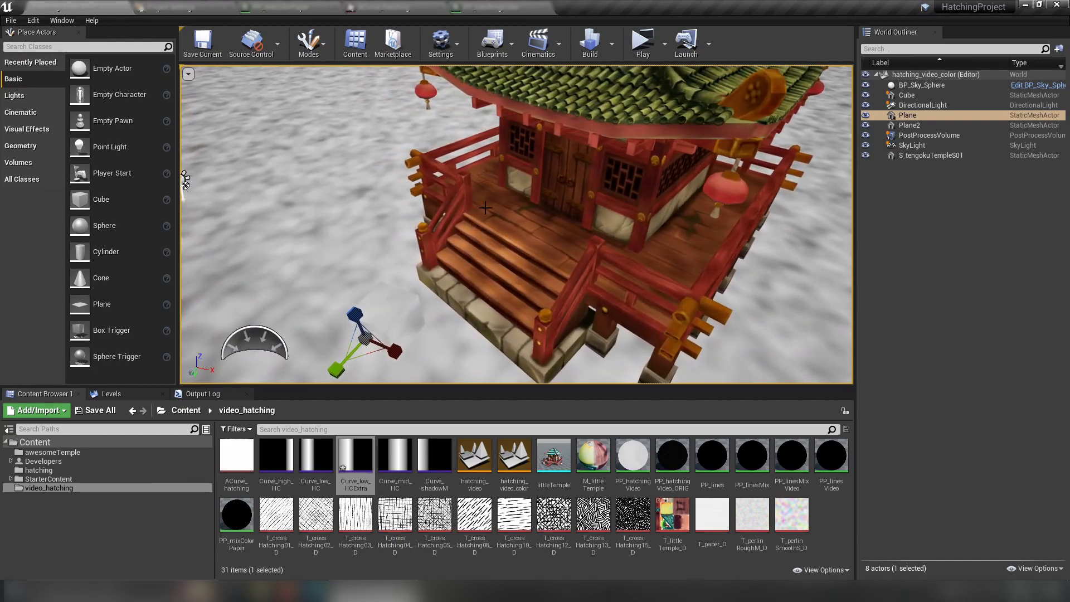
mouse_move(674, 226)
right_mouse_down()
mouse_move(672, 184)
mouse_move(667, 251)
mouse_move(702, 246)
mouse_move(705, 209)
mouse_move(718, 223)
mouse_move(735, 198)
mouse_move(702, 202)
mouse_move(683, 223)
right_mouse_up()
key("s")
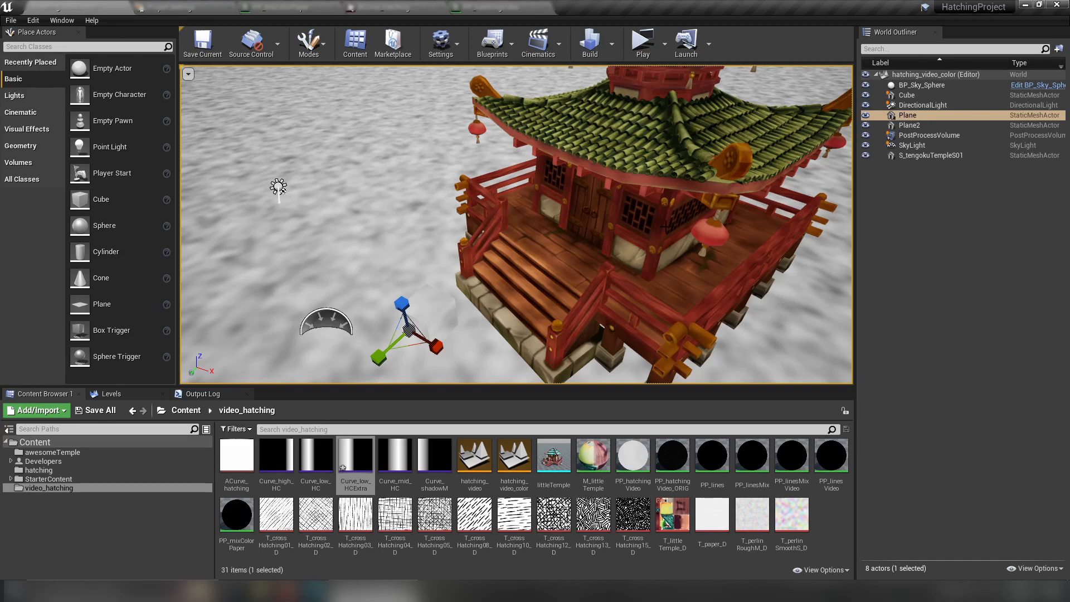
right_click_drag(564, 240, 558, 261)
key("w")
key("w")
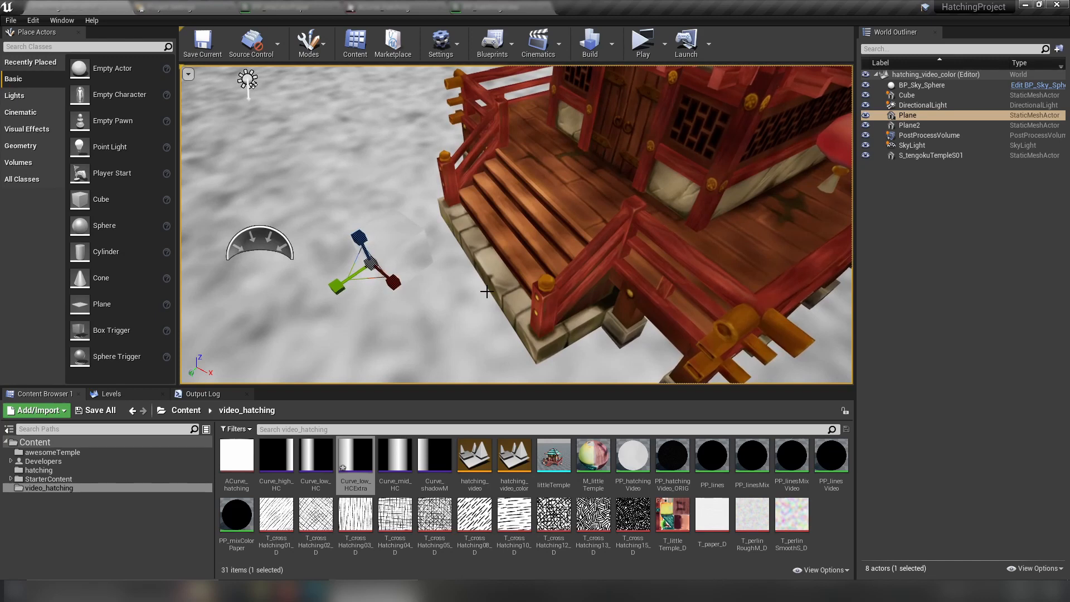
right_click_drag(486, 290, 483, 302)
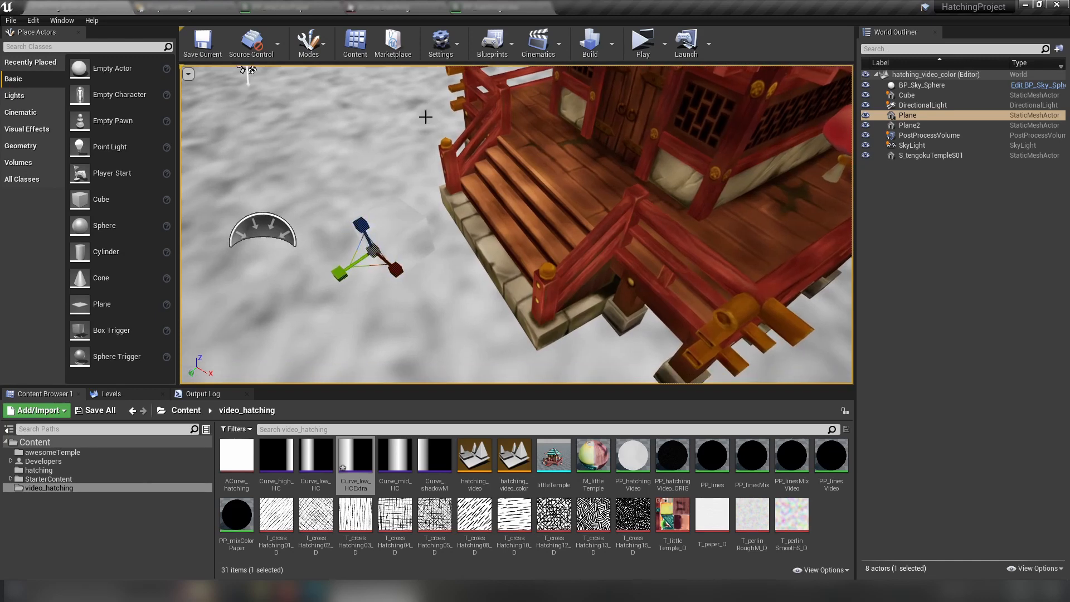
Set all three components of the noise texture's size constant to 2000 in PP_hatchingVideo and save the material
left_click(476, 13)
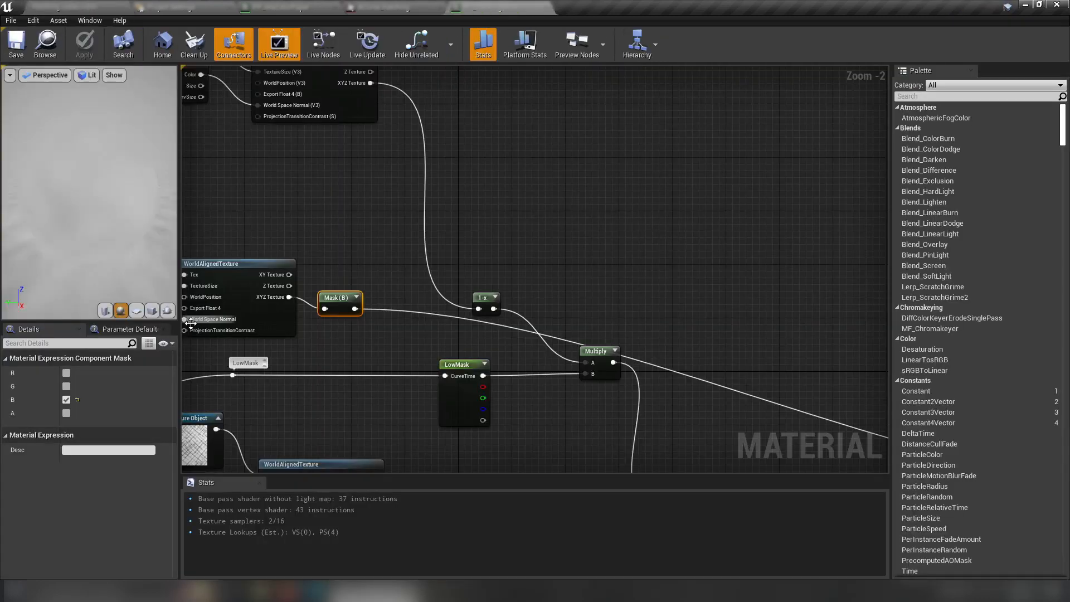
right_click_drag(296, 343, 532, 336)
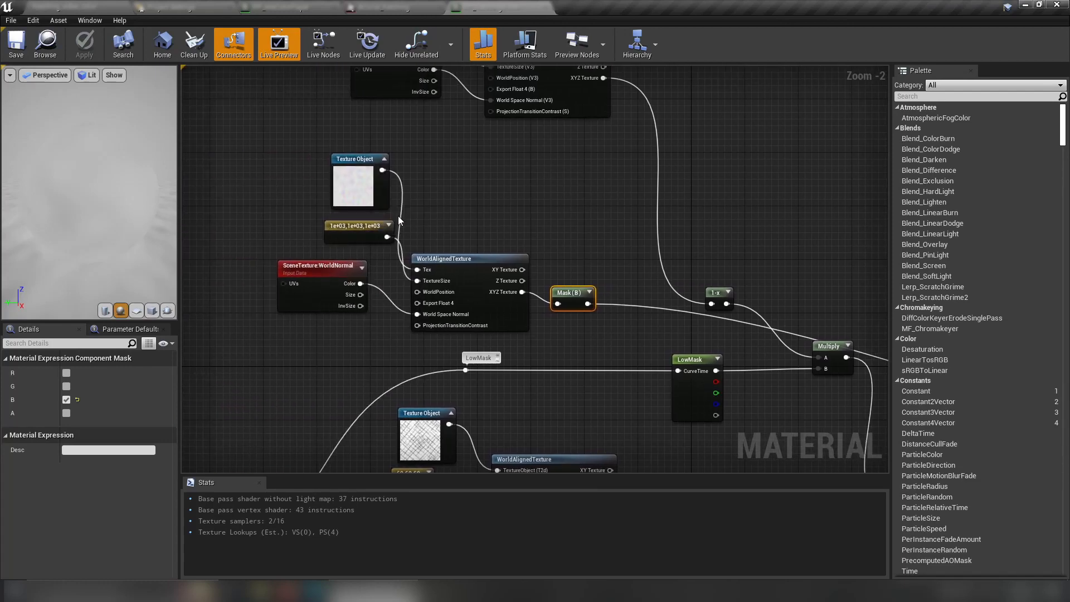
left_click(357, 235)
left_click(89, 387)
type("2")
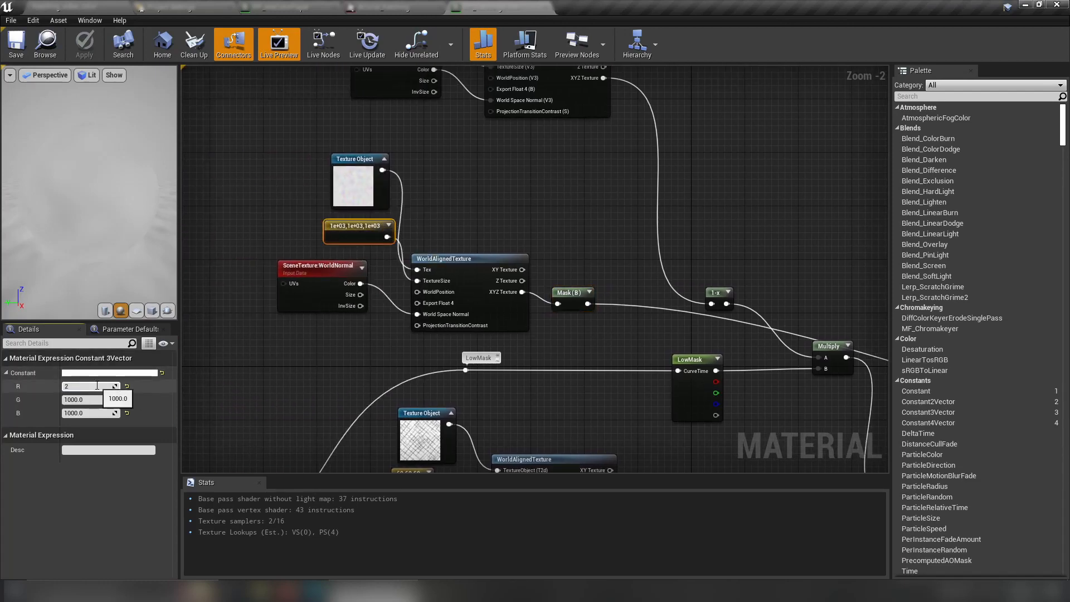
type("000")
key("Tab")
type("2")
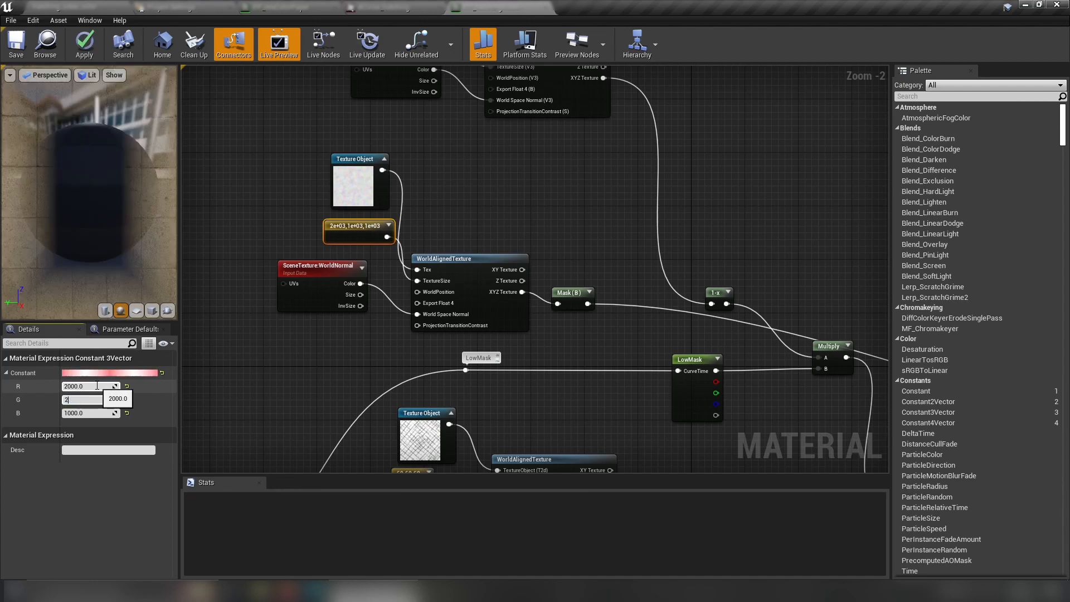
type("000")
key("Tab")
type("2000")
key("Return")
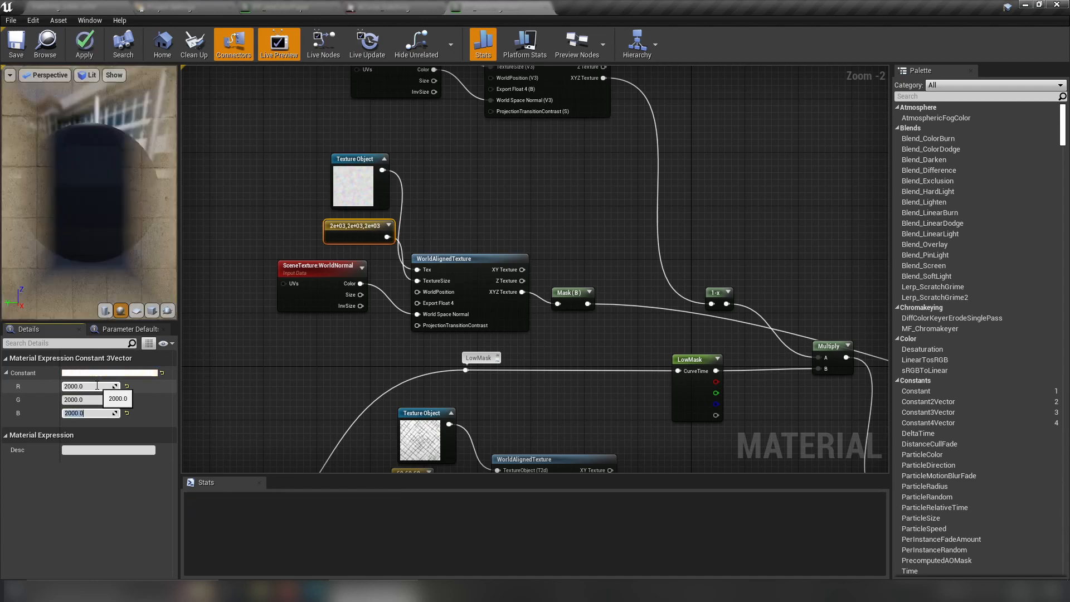
key("ctrl+s")
Check the size of the noise patches on the ground and temple steps in the level
left_click(69, 9)
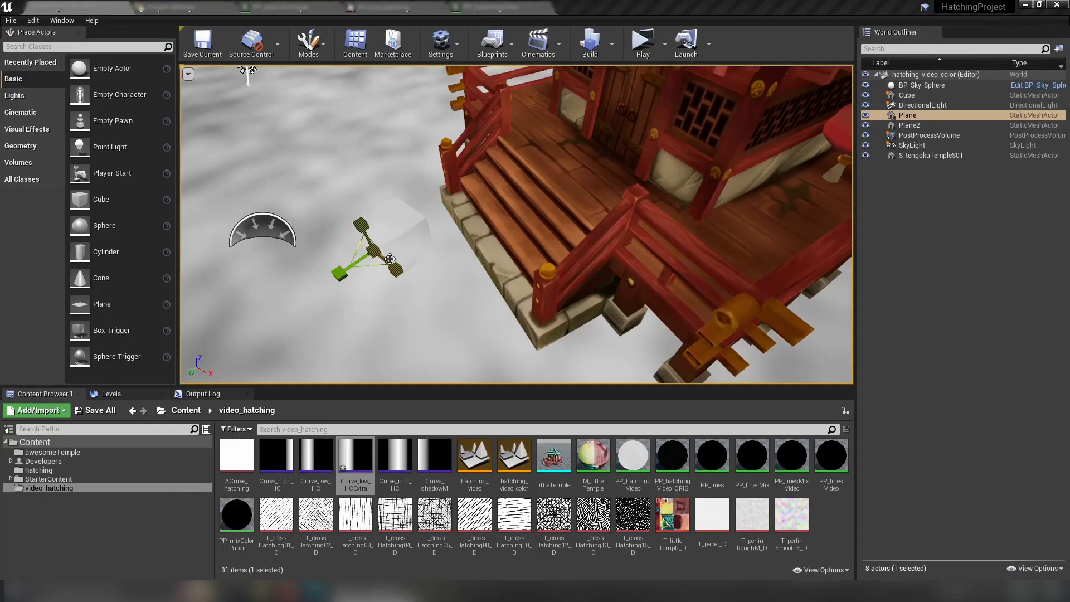
right_click_drag(516, 225, 343, 318)
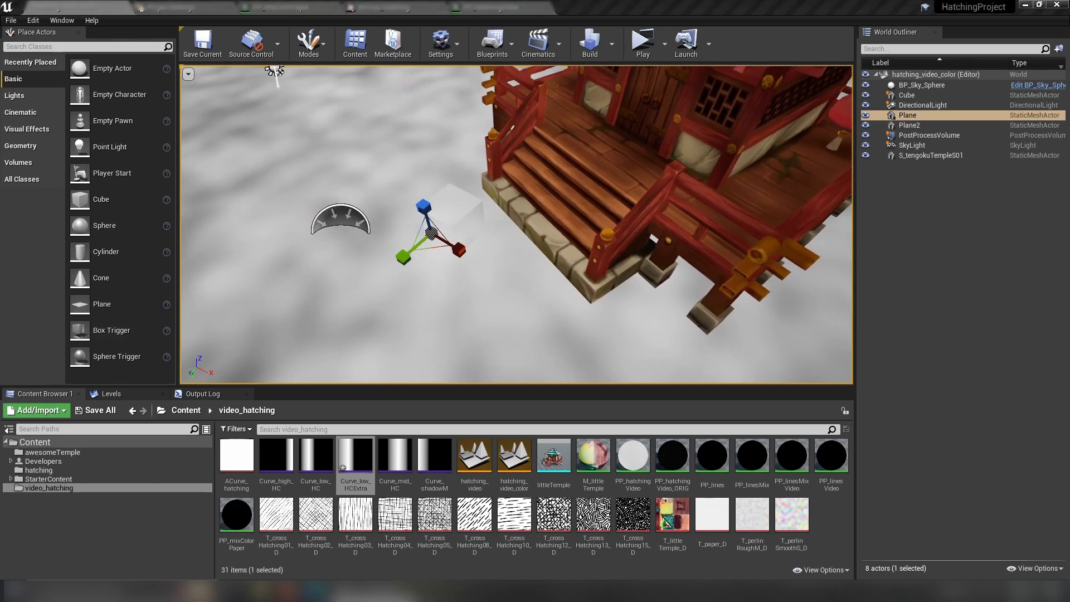
mouse_move(326, 299)
right_mouse_down()
mouse_move(357, 282)
mouse_move(326, 328)
mouse_move(323, 303)
right_mouse_up()
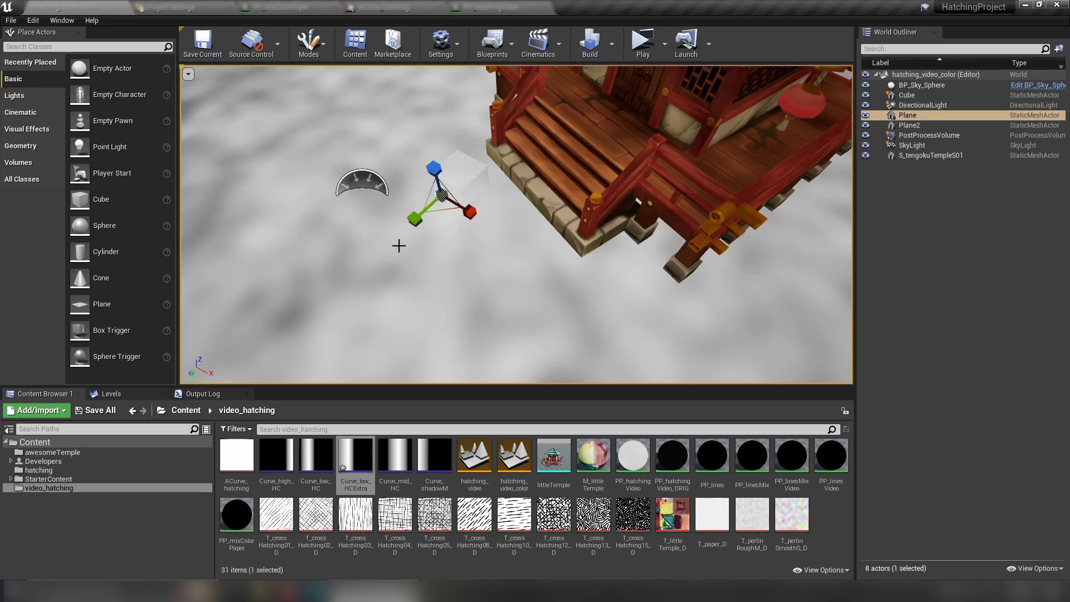
right_click_drag(355, 226, 361, 229)
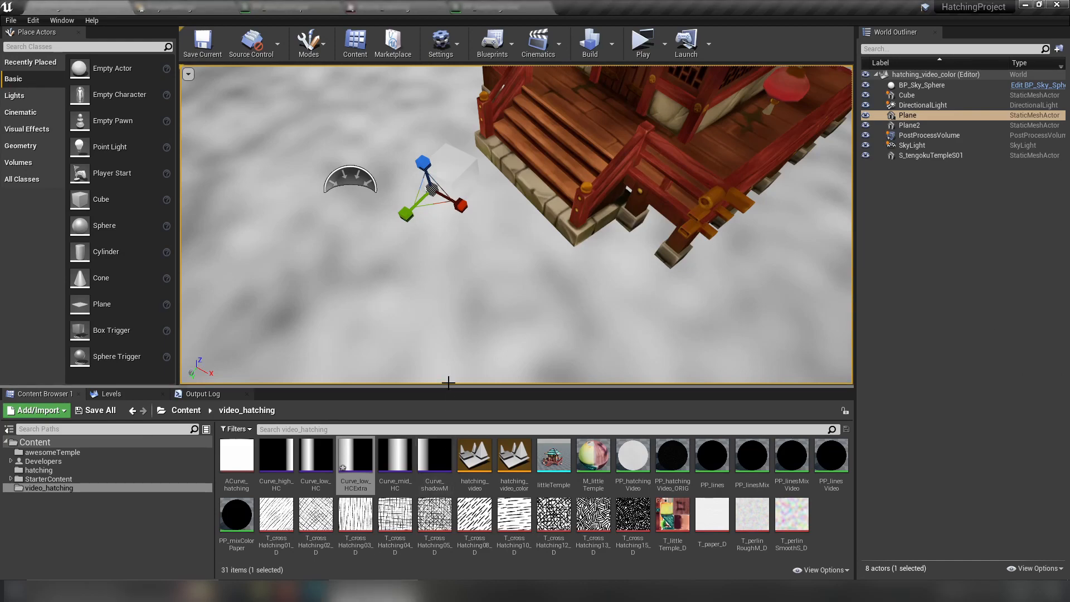
left_click(389, 593)
left_click(389, 593)
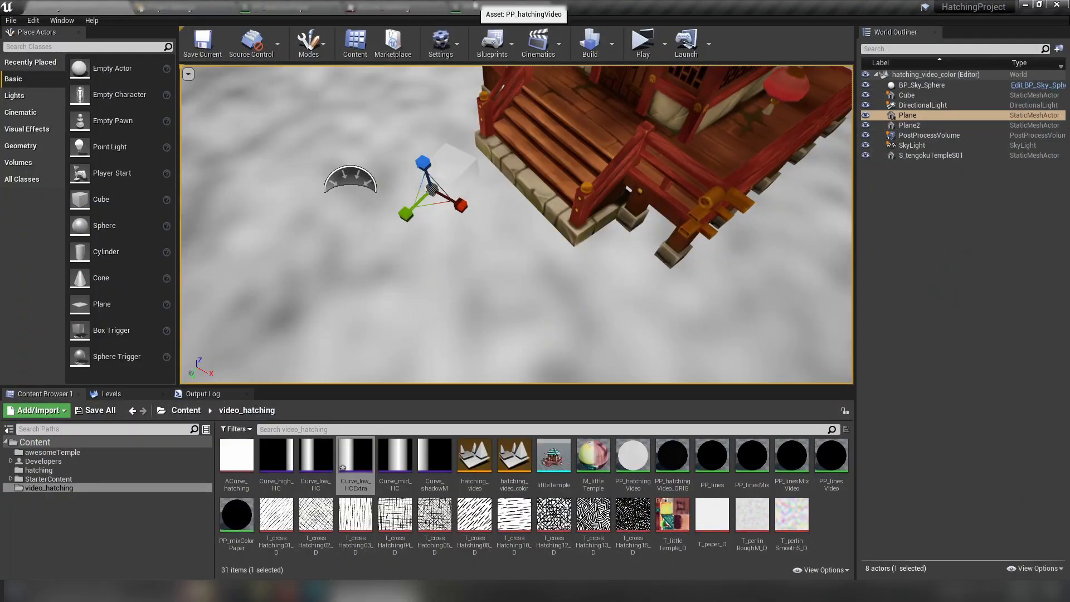
Switch to the PP_hatchingVideo material and review the noise node chain from Texture Object to Mask (B)
left_click(505, 8)
scroll(510, 255, "up", 1)
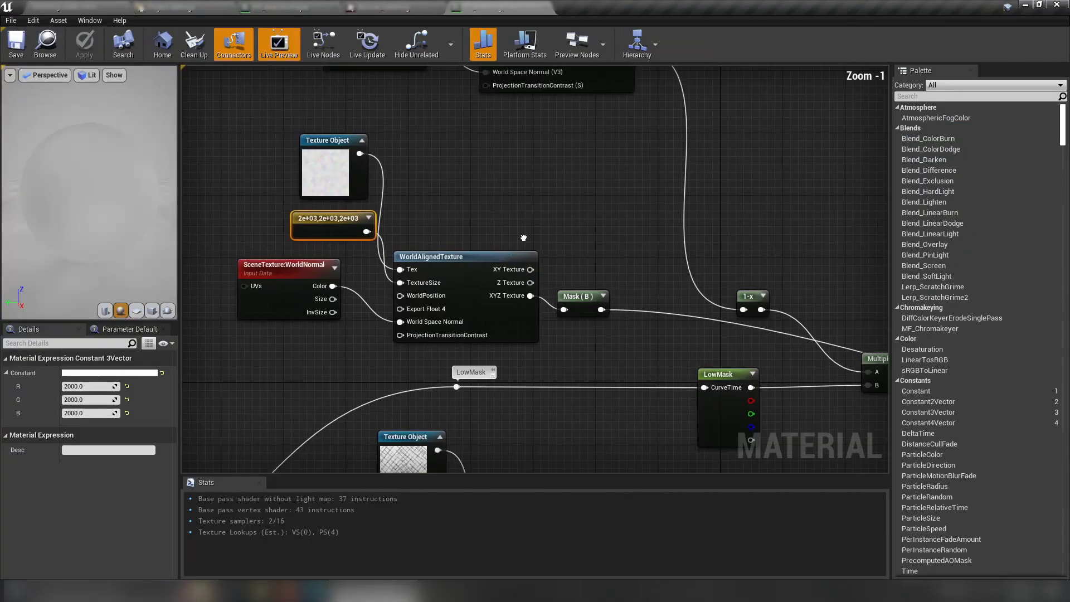
right_click_drag(523, 237, 355, 187)
right_click_drag(456, 306, 429, 320)
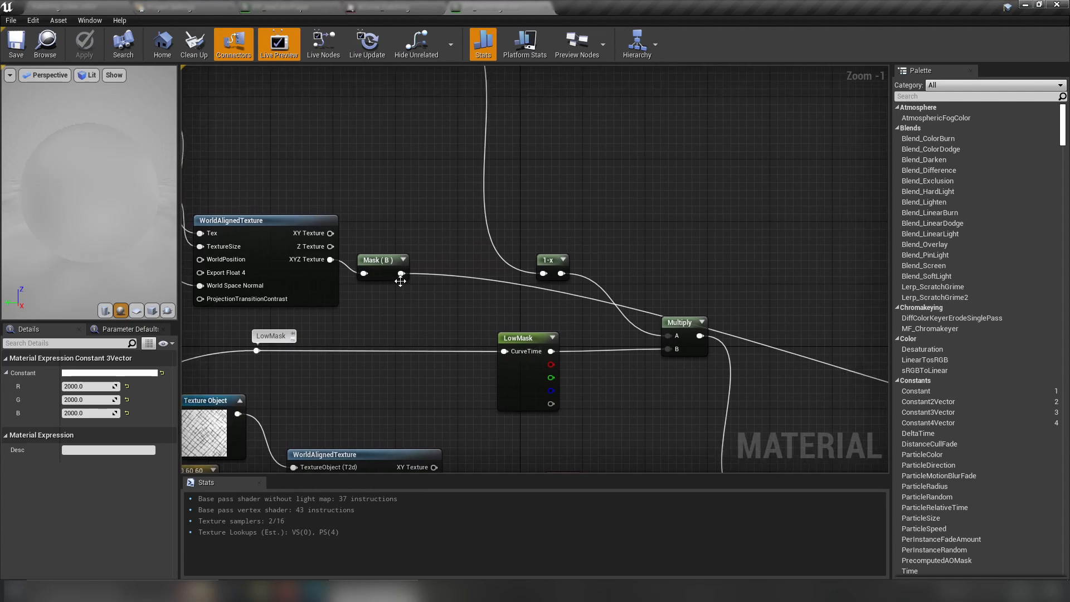
left_click_drag(401, 273, 442, 286)
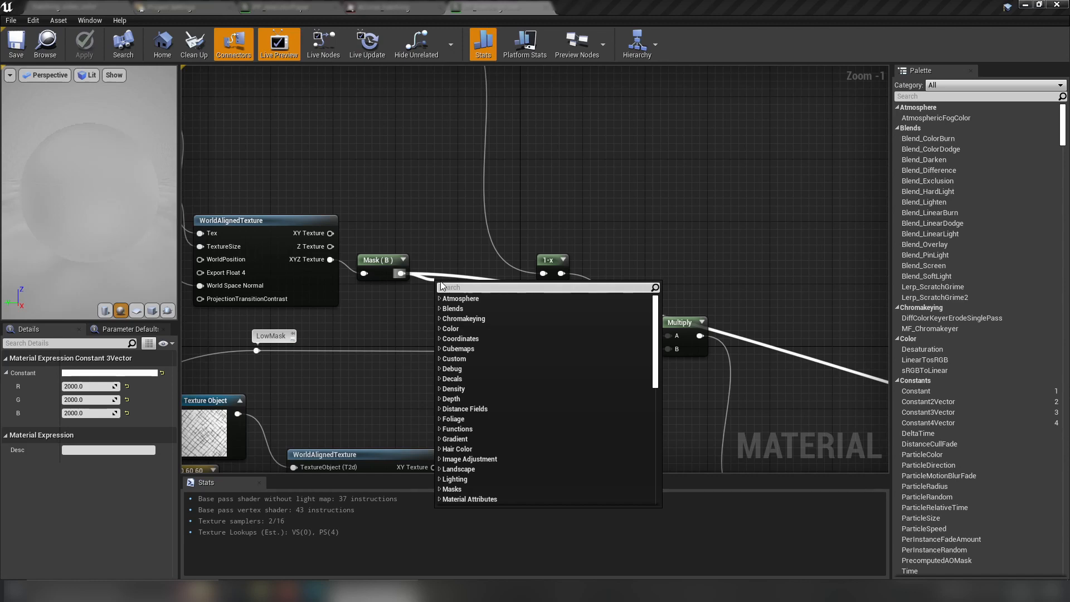
left_click(467, 250)
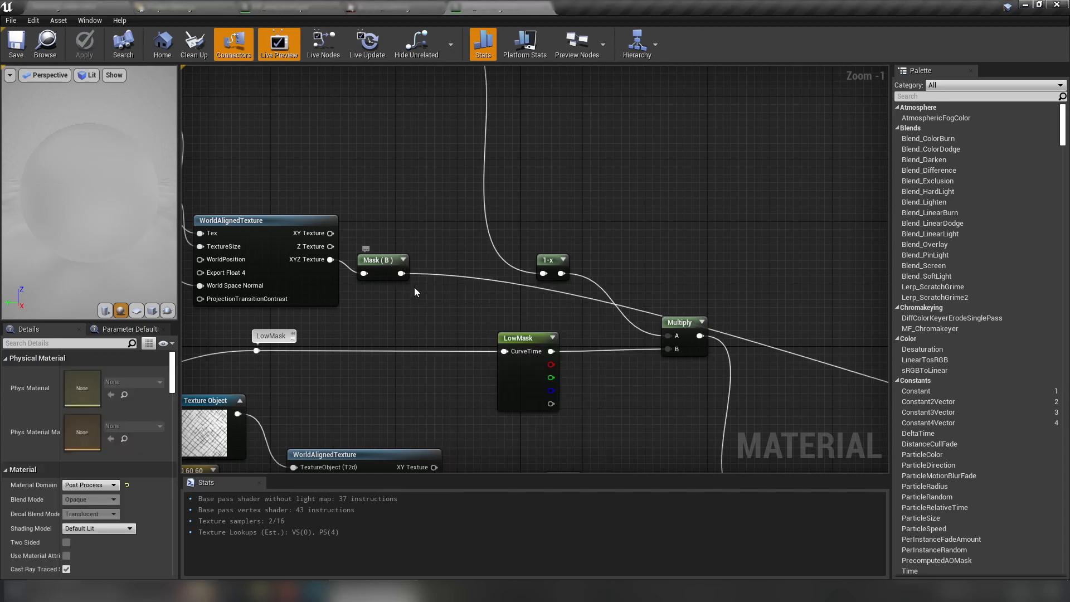
right_click_drag(420, 292, 467, 296)
right_click_drag(401, 305, 394, 328)
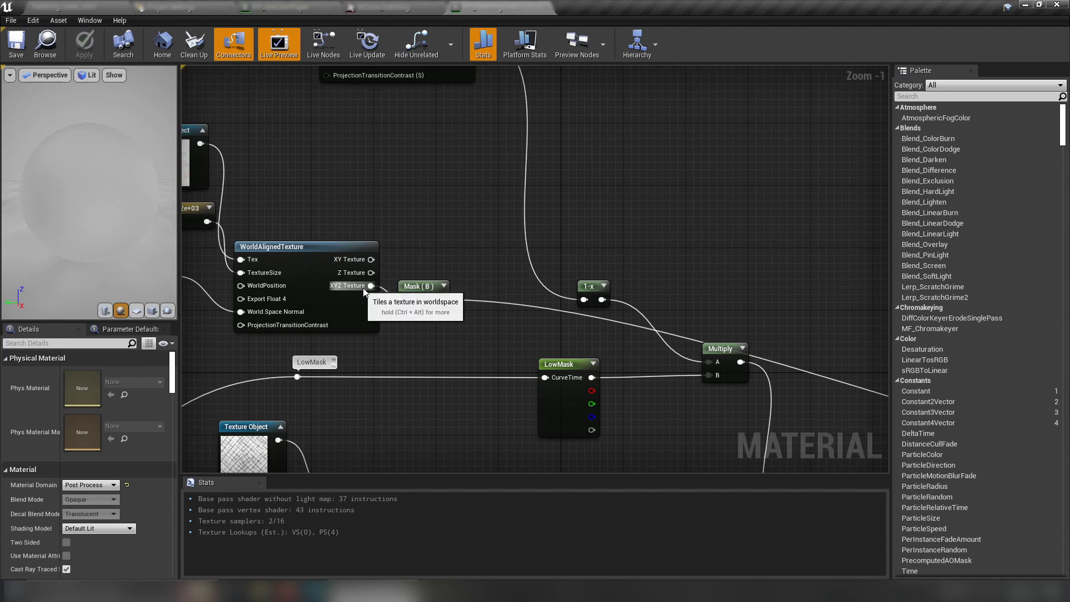
right_click_drag(279, 189, 385, 216)
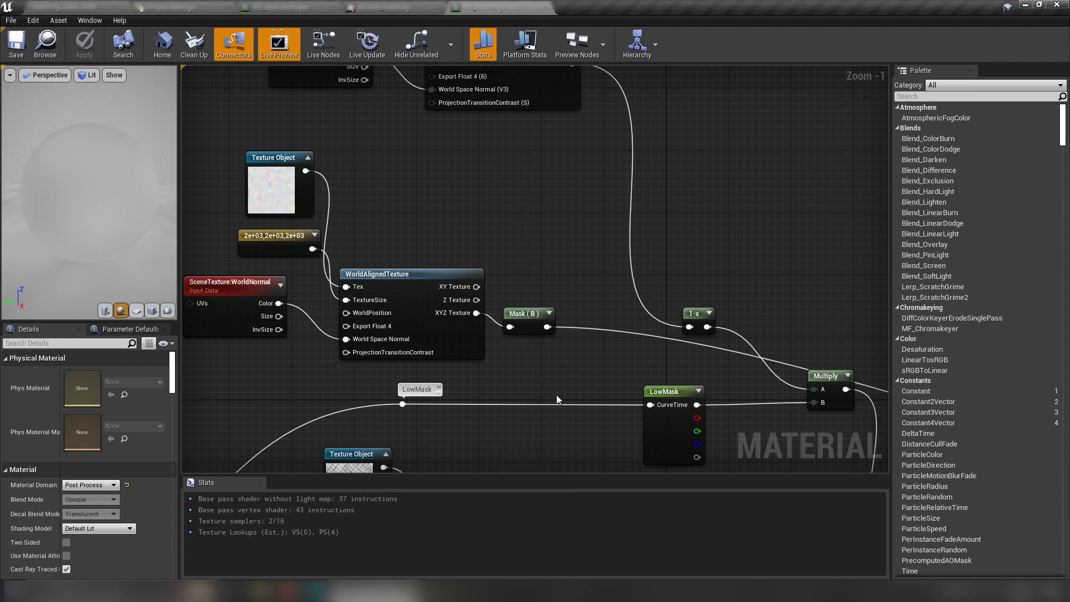
right_click_drag(556, 395, 650, 358)
Move the noise texture nodes and Mask (B) aside to make room, and attach a ConstantBiasScale node to the mask's output
left_click(339, 225)
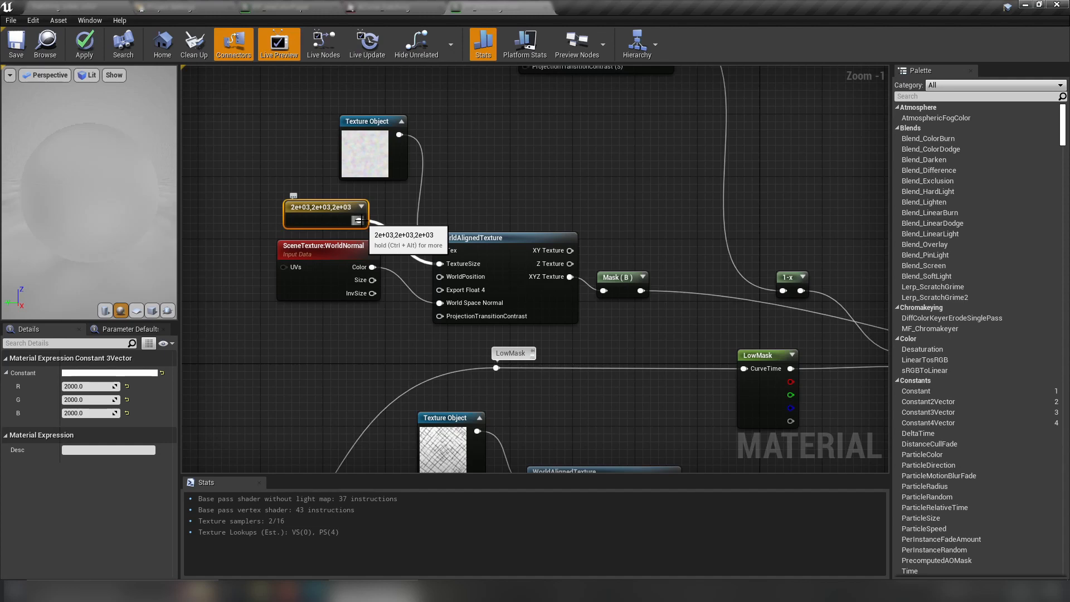
left_click_drag(255, 157, 456, 303)
left_click_drag(500, 239, 345, 207)
left_click(590, 246)
left_click_drag(618, 277, 501, 237)
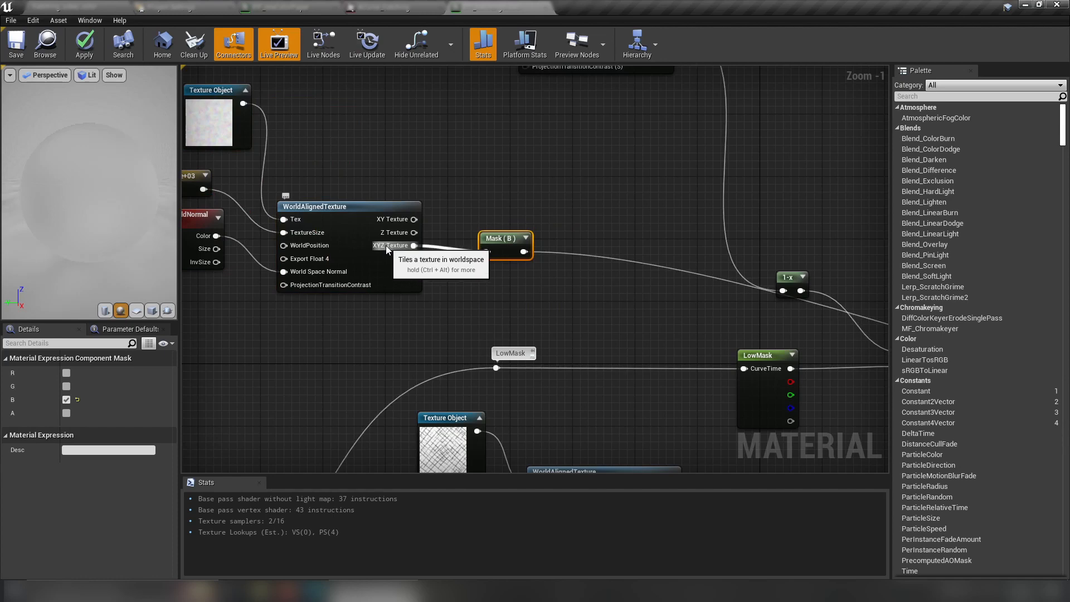
left_click_drag(524, 252, 575, 288)
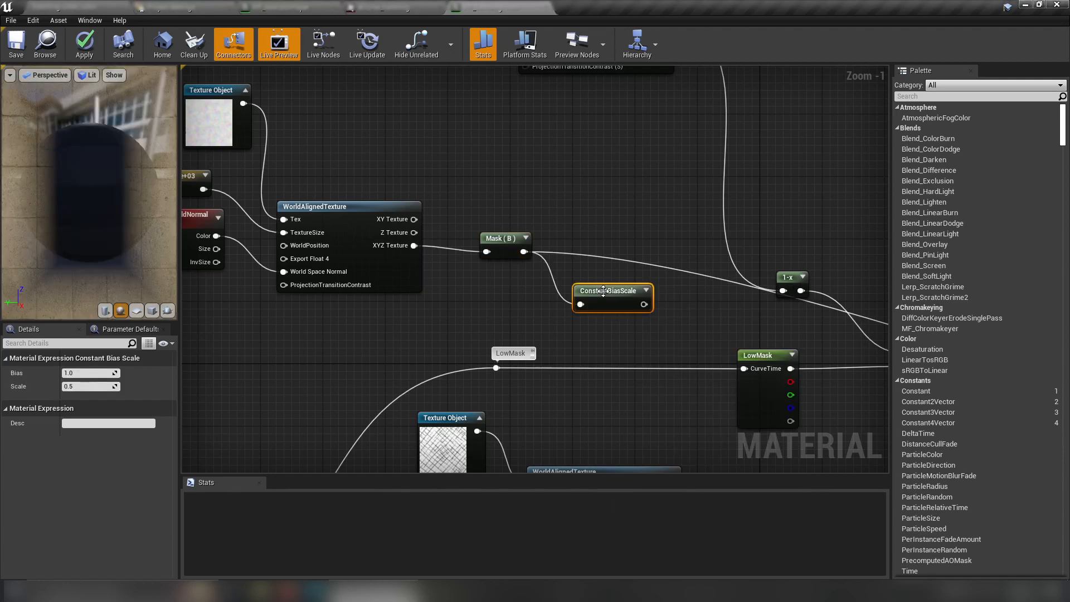
Set the ConstantBiasScale node's Bias to -0.5 and its Scale to 2
left_click_drag(605, 292, 582, 279)
left_click(76, 373)
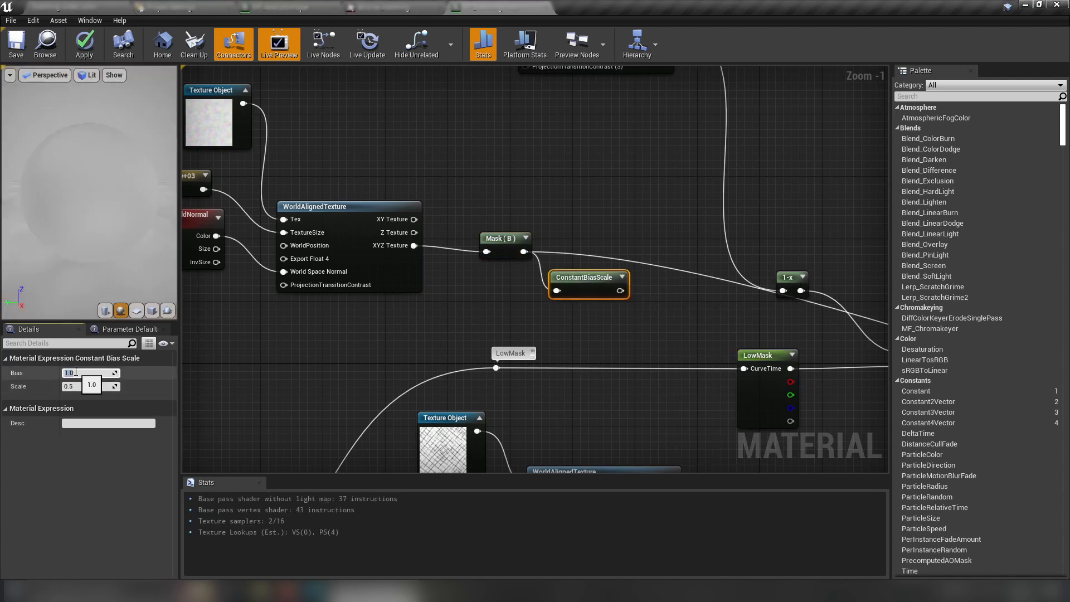
key("Return")
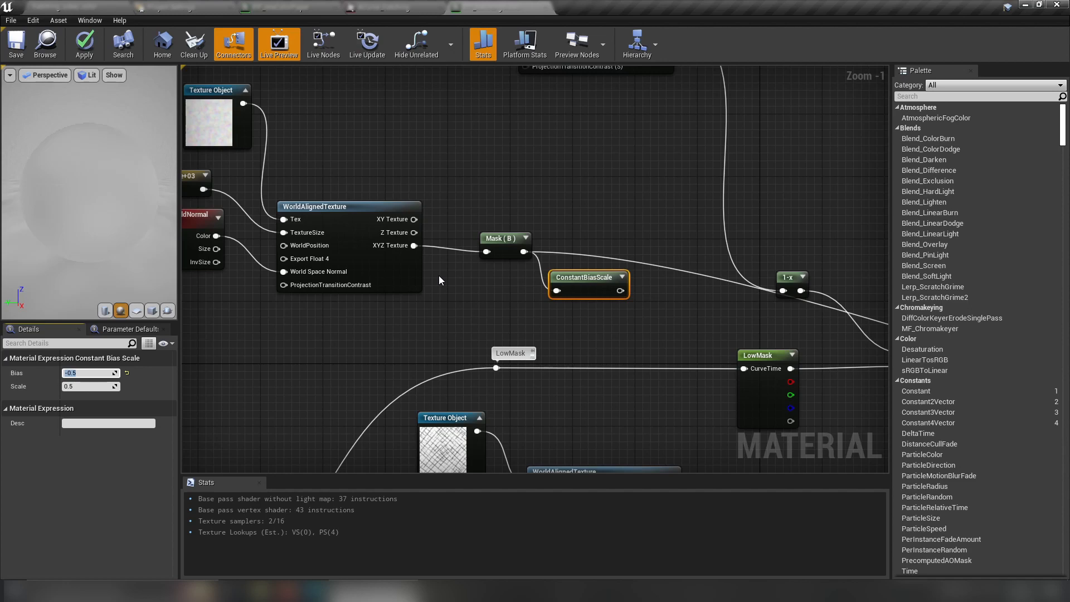
right_click_drag(439, 275, 430, 316)
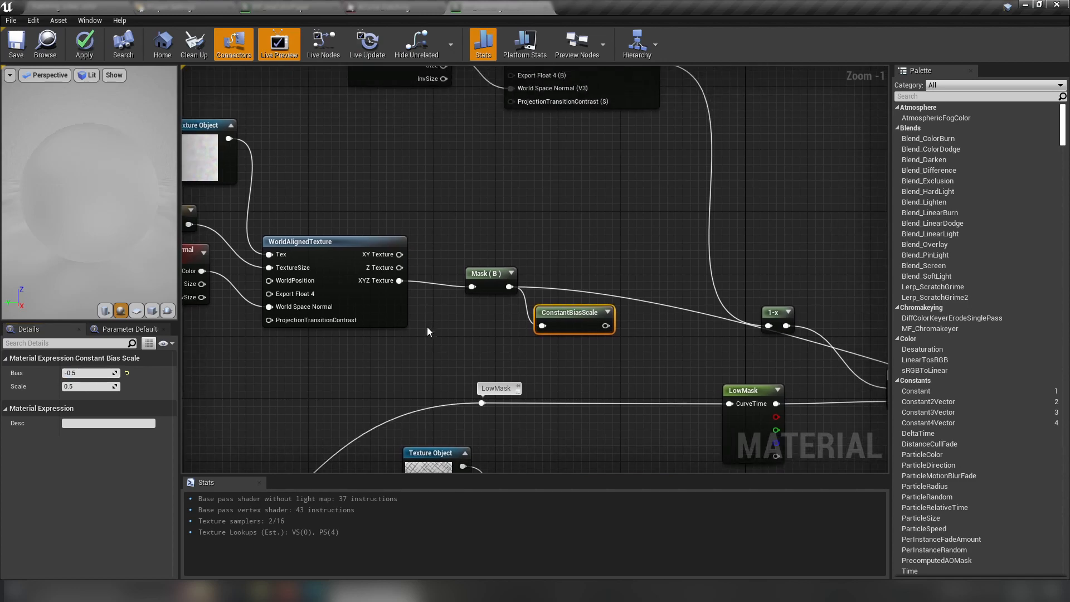
mouse_move(428, 327)
right_mouse_down()
mouse_move(407, 340)
mouse_move(459, 324)
mouse_move(445, 319)
right_mouse_up()
left_click(78, 389)
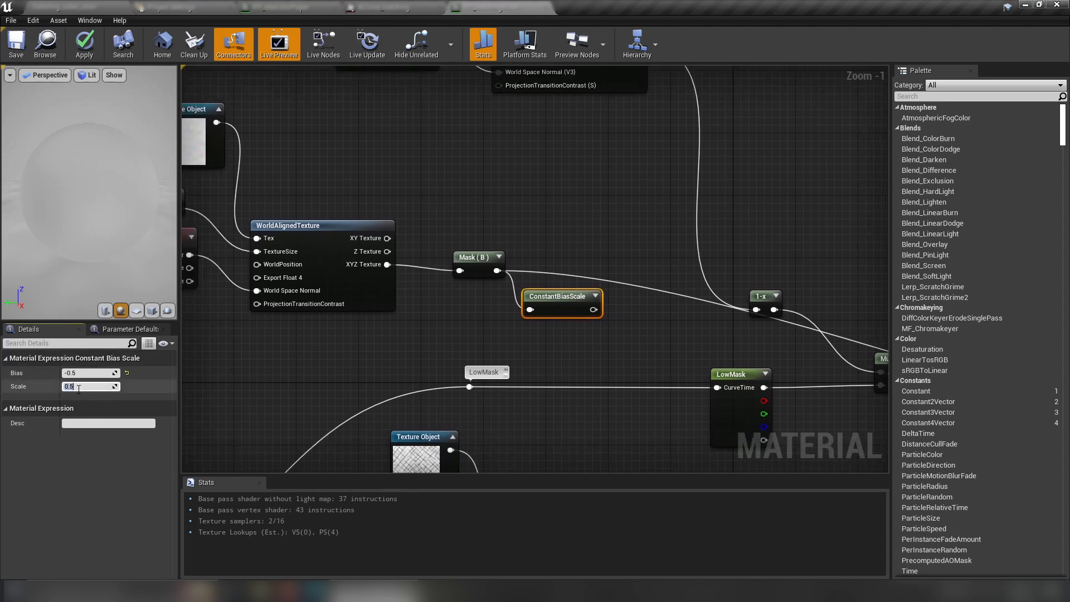
type("2")
key("Return")
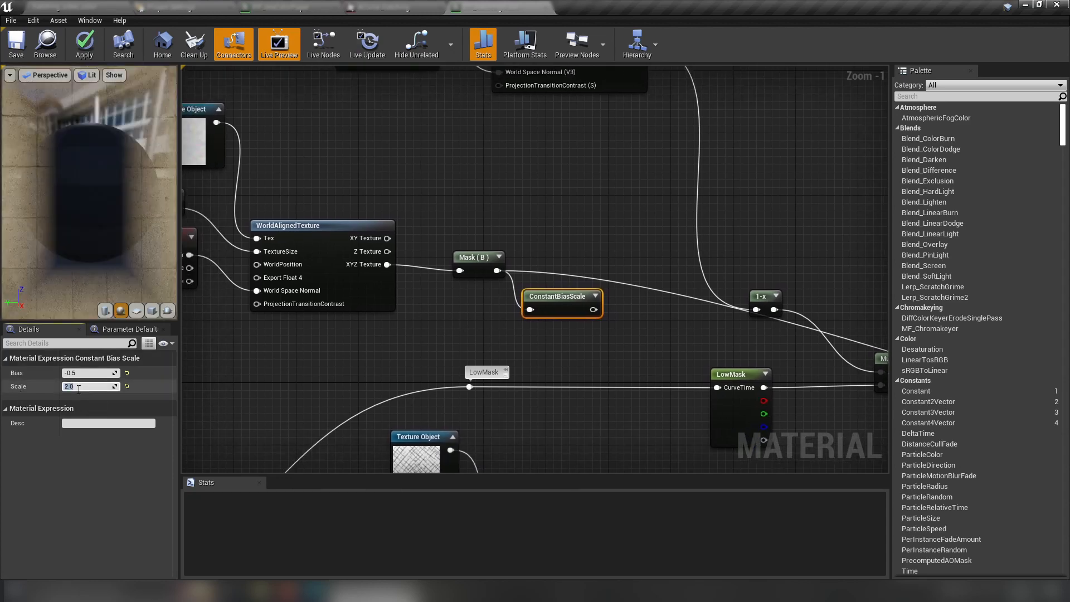
left_click(85, 373)
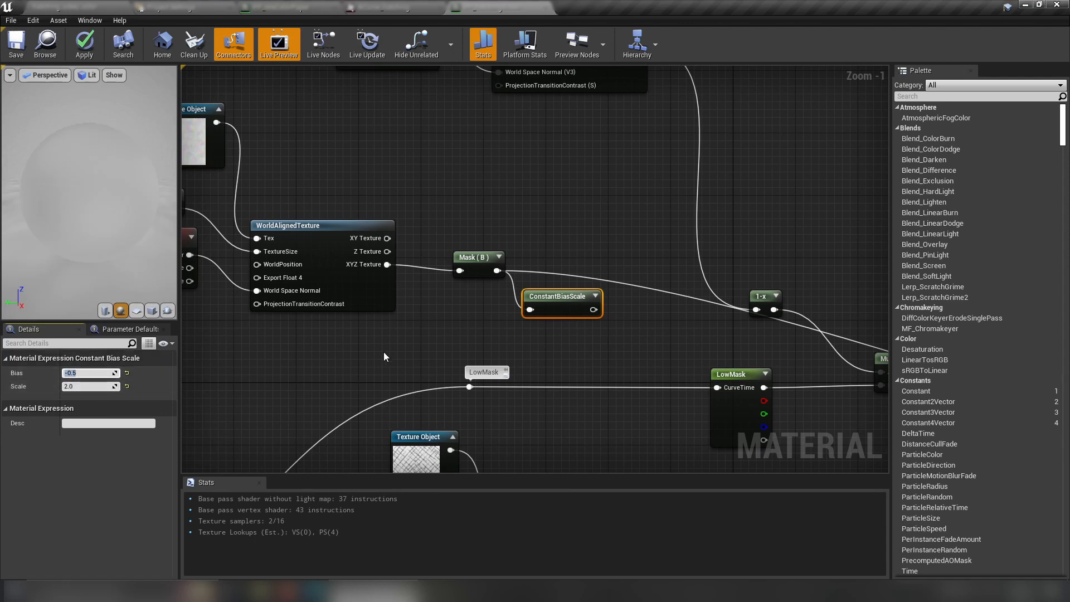
right_click_drag(384, 353, 328, 368)
left_click(89, 373)
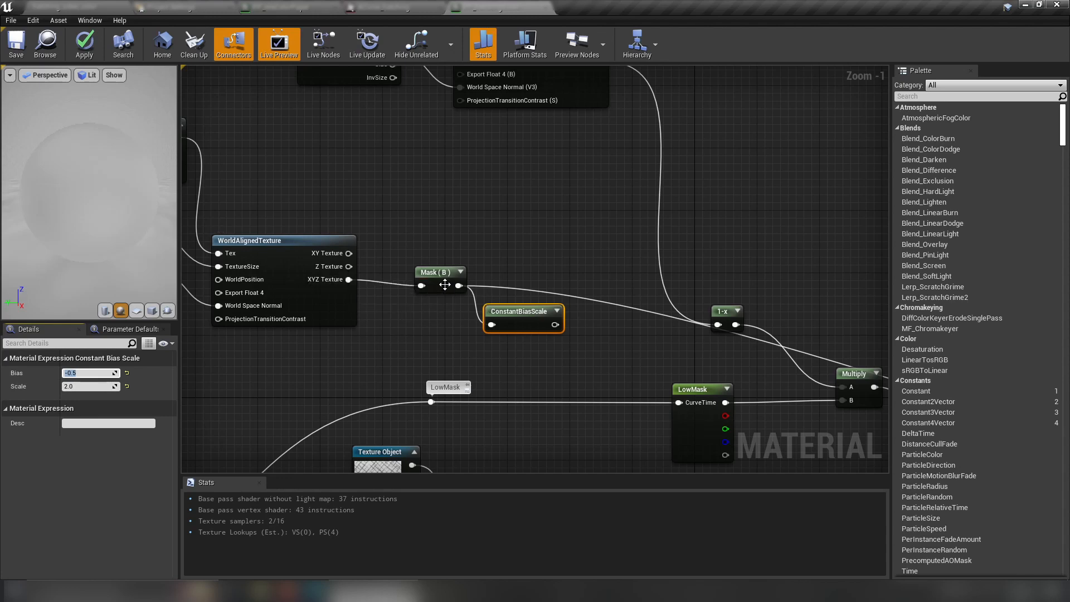
Attach a Saturate node to the ConstantBiasScale output and connect its result to Emissive Color
left_click_drag(517, 310, 514, 323)
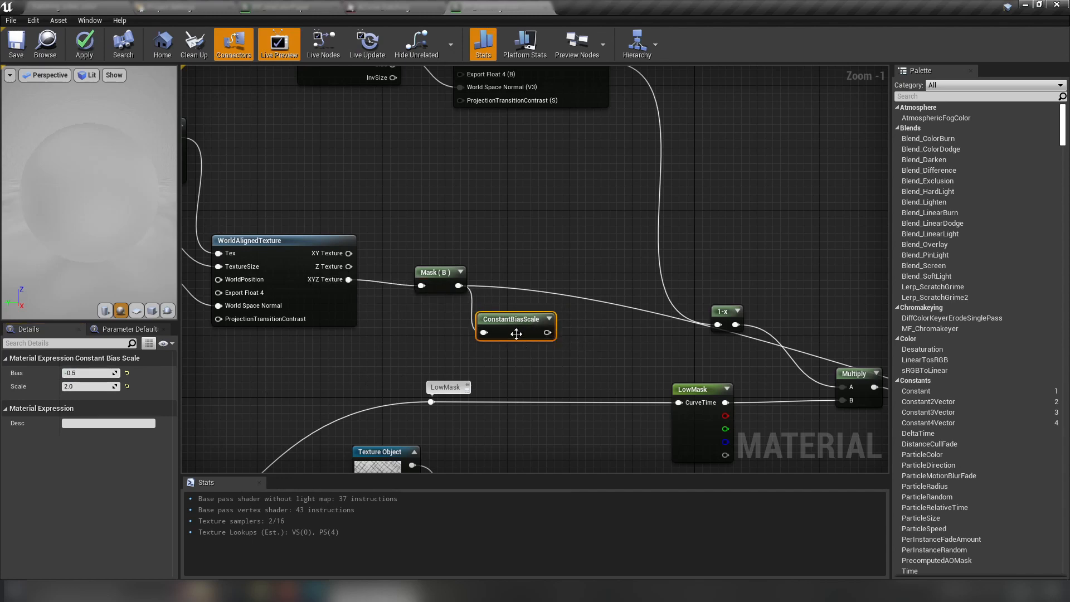
right_click_drag(668, 373, 600, 380)
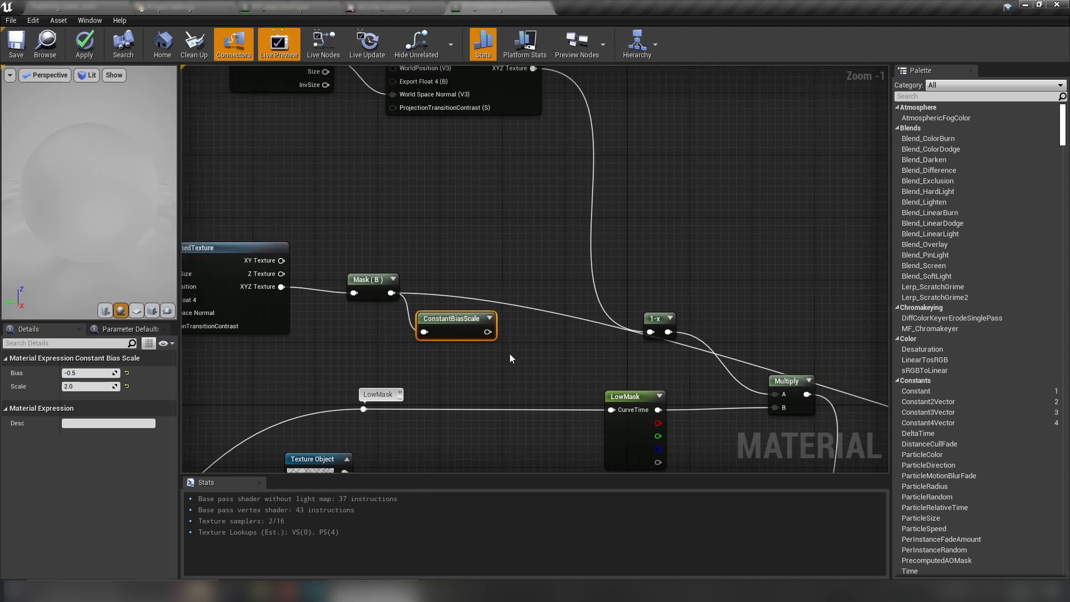
left_click_drag(487, 332, 510, 346)
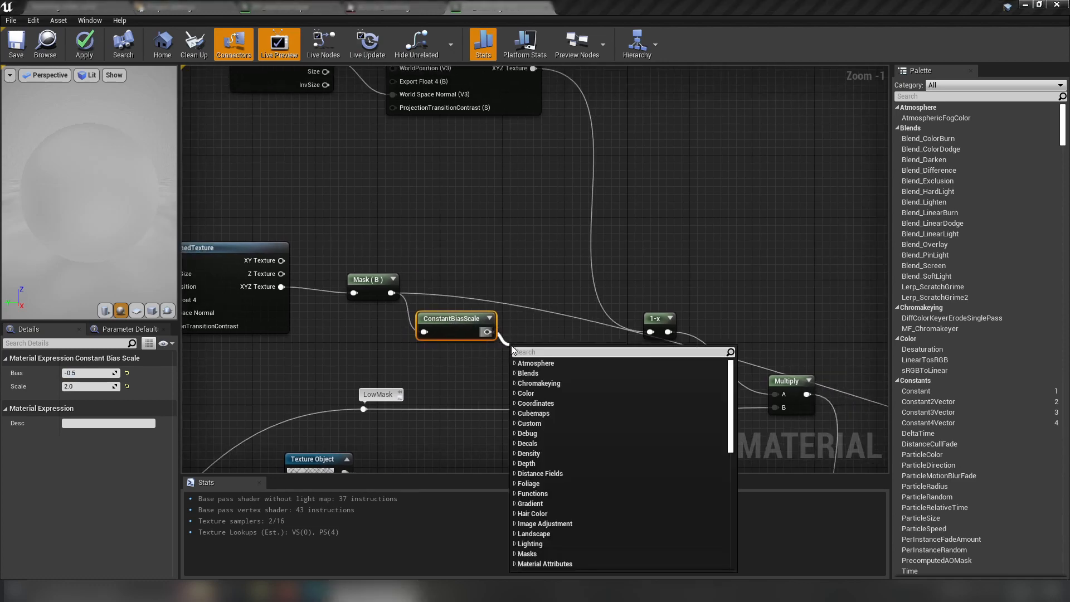
type("sat")
key("Return")
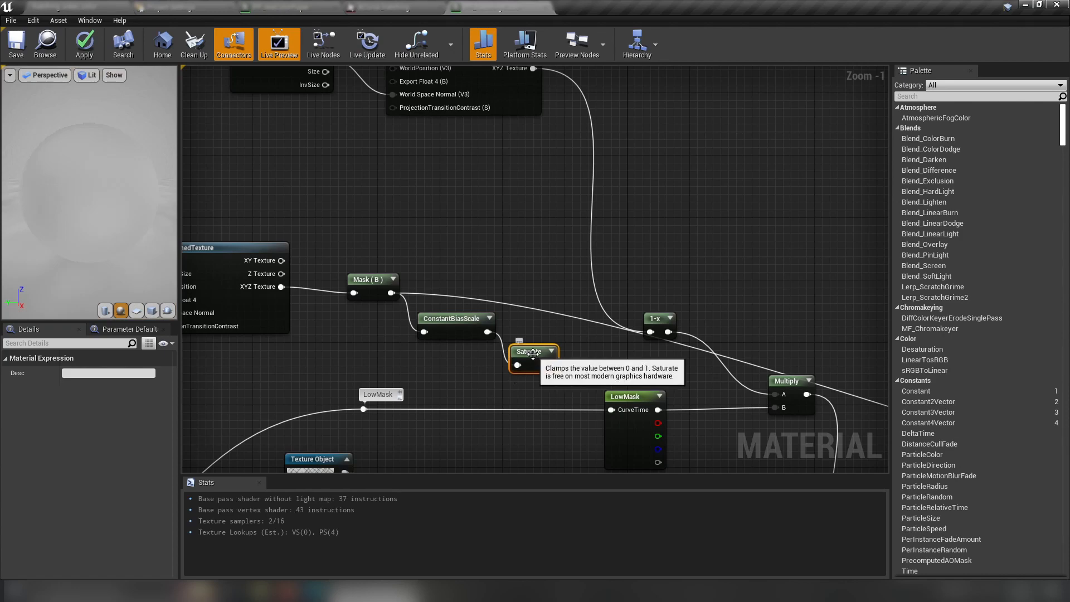
right_click_drag(607, 382, 564, 403)
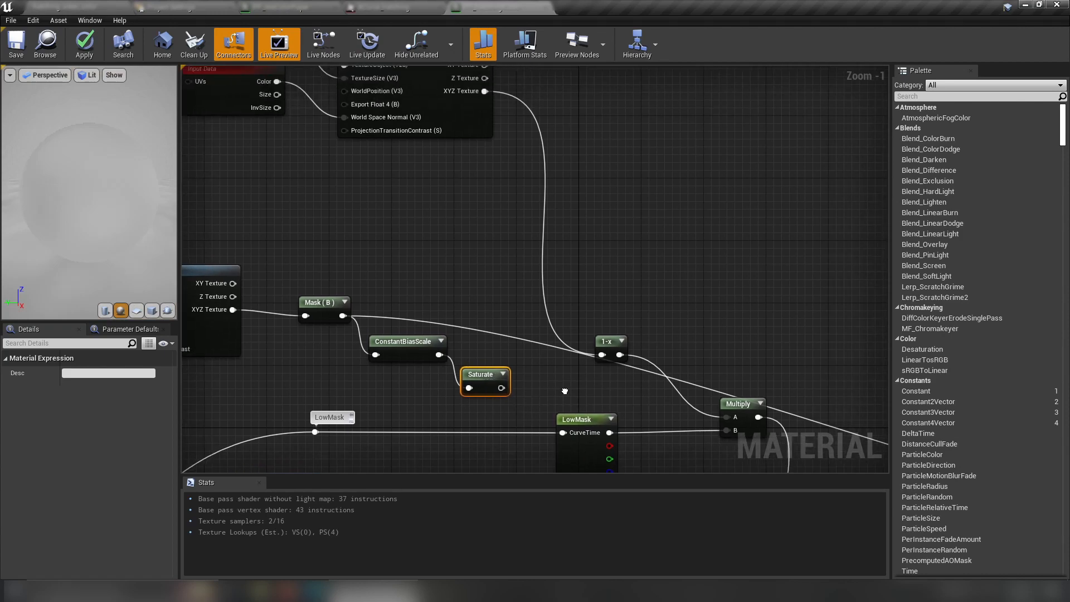
scroll(544, 365, "down", 4)
scroll(535, 368, "up", 4)
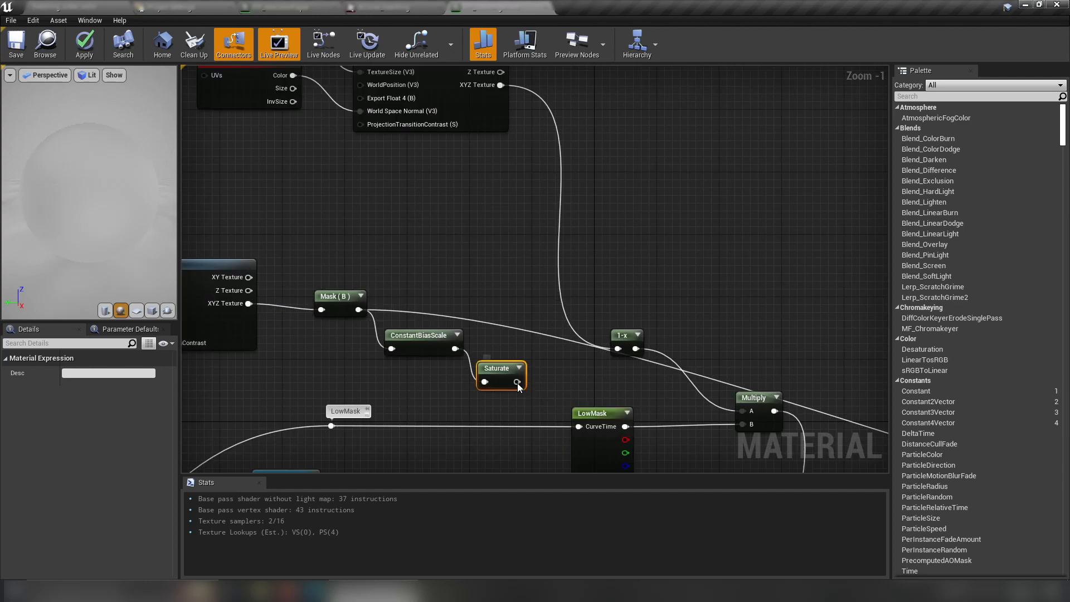
right_click(517, 382)
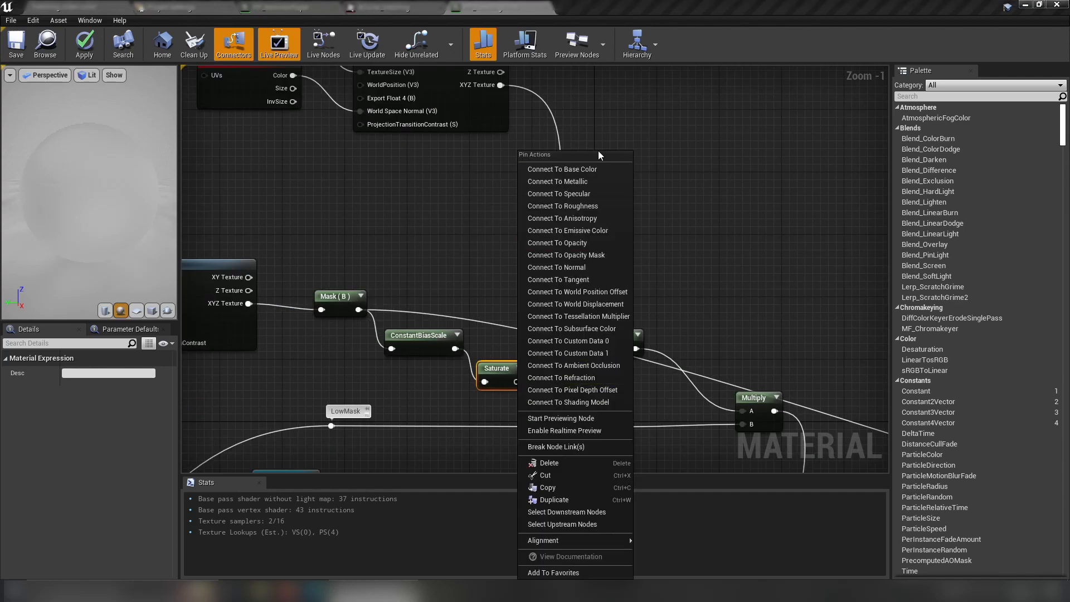
left_click(601, 230)
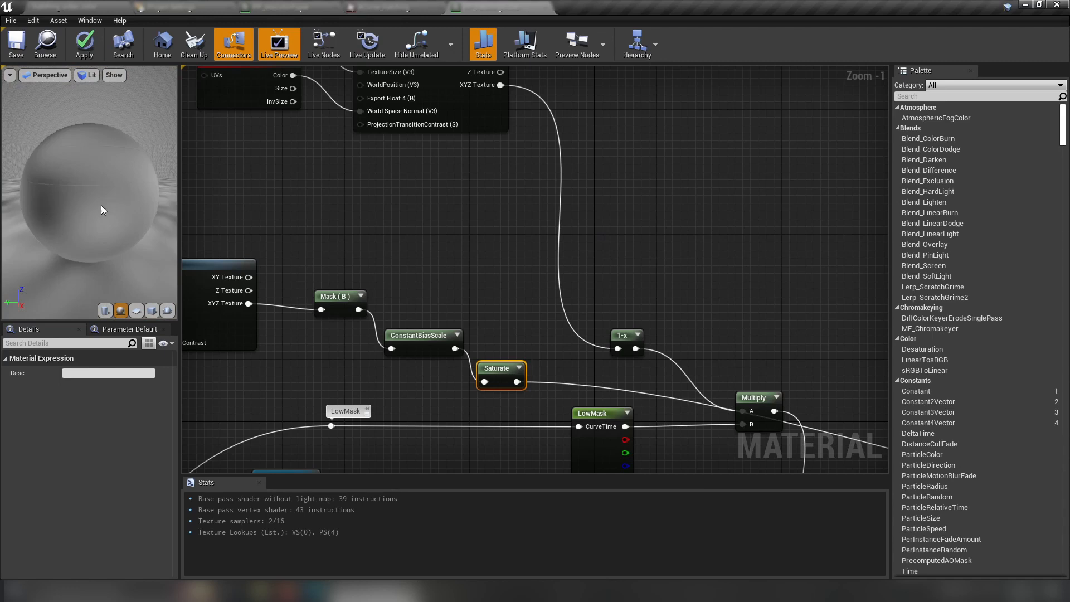
Examine the noise contrast on the material preview sphere and on the ground around the temple in the level
left_click_drag(114, 195, 114, 221)
scroll(114, 195, "down", 5)
scroll(194, 196, "down", 7)
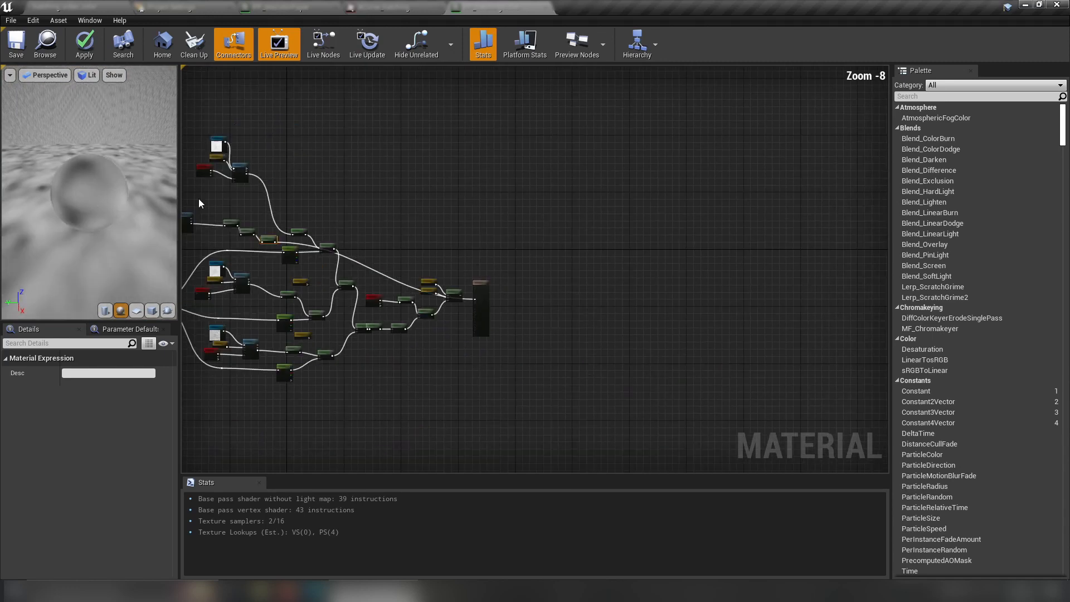
scroll(113, 186, "down", 4)
scroll(112, 186, "up", 4)
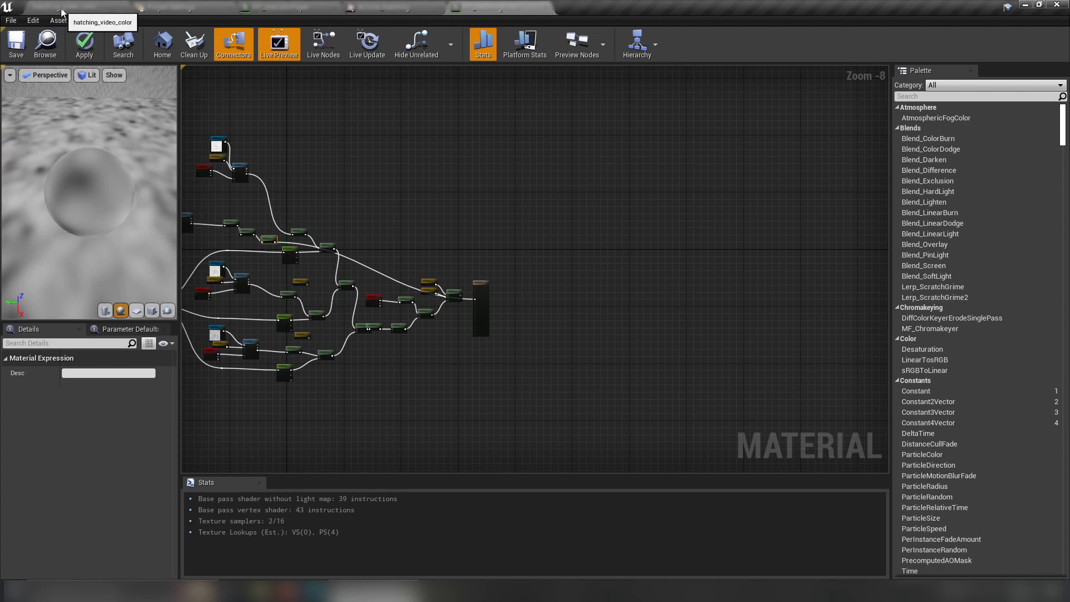
left_click(62, 7)
right_click_drag(449, 289, 485, 223)
right_click_drag(590, 310, 572, 328)
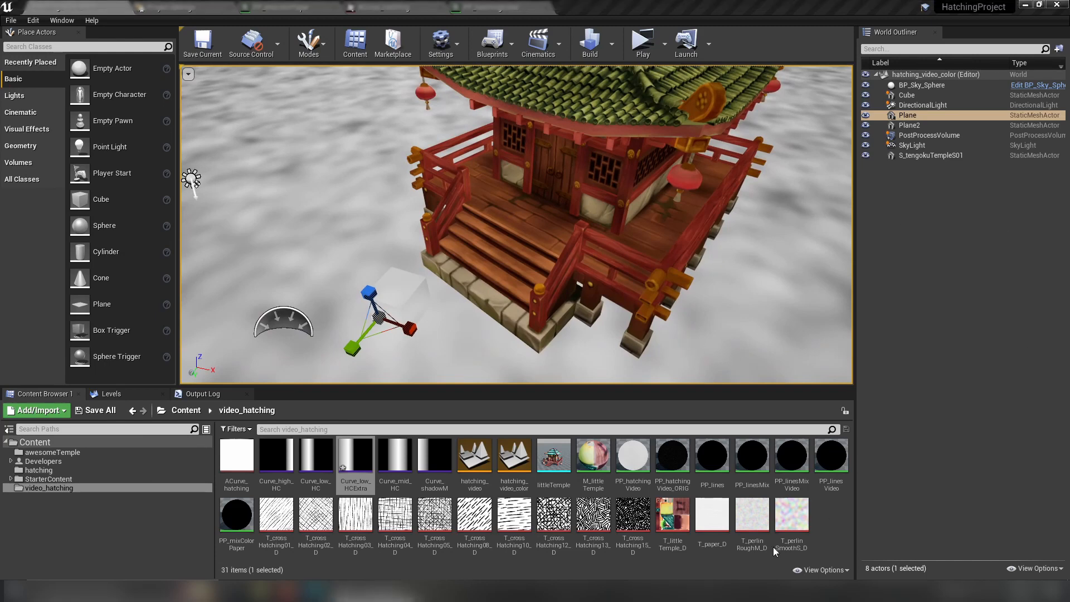
mouse_move(373, 591)
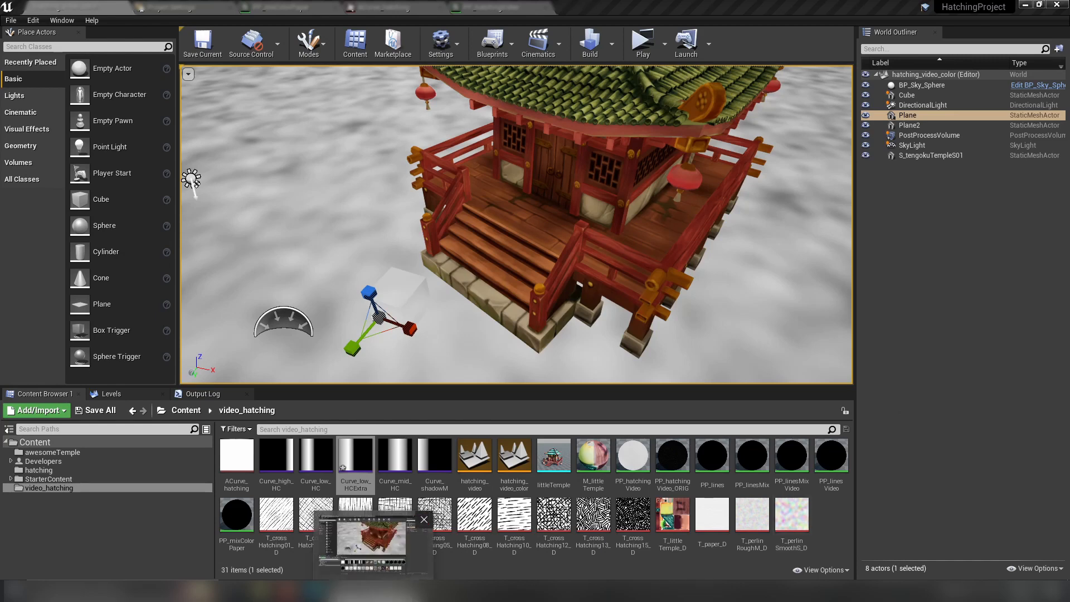
Return to the PP_hatchingVideo material and line up the Mask (B), ConstantBiasScale and Saturate nodes in a row
left_click(485, 11)
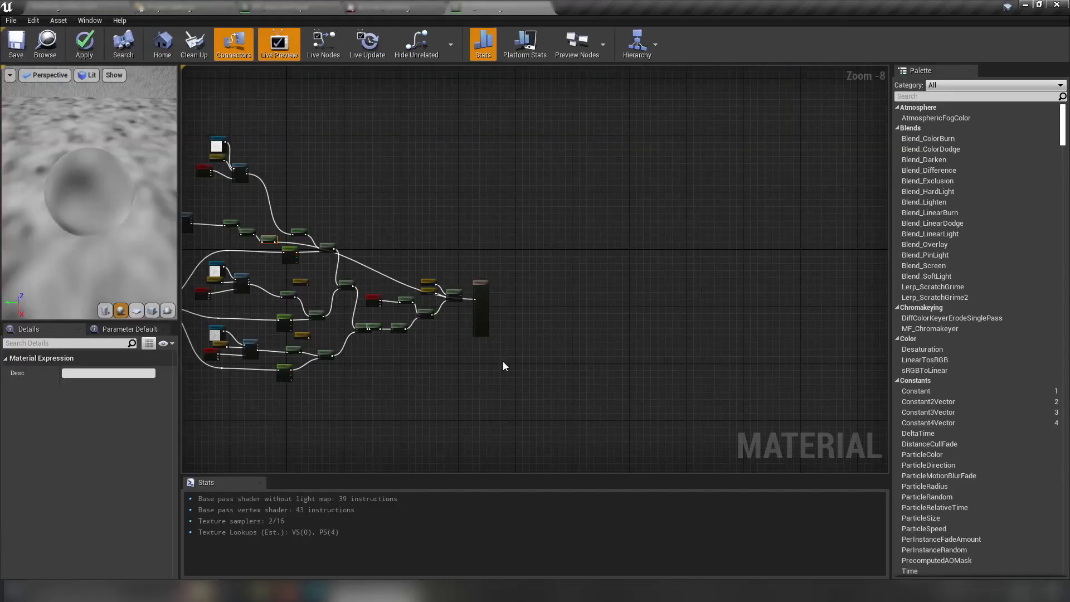
scroll(409, 240, "up", 6)
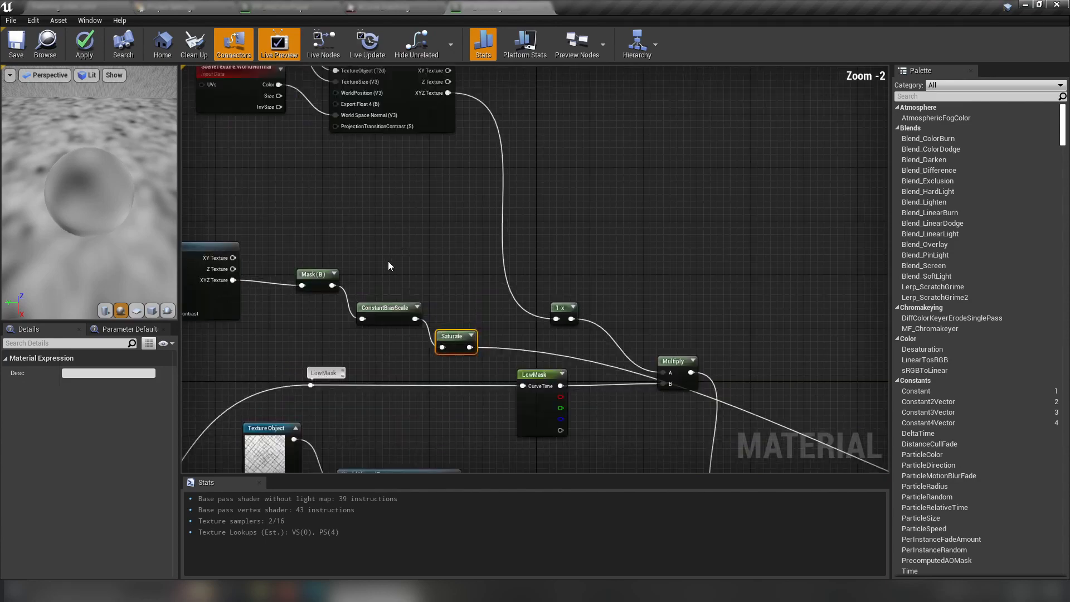
left_click_drag(439, 262, 398, 262)
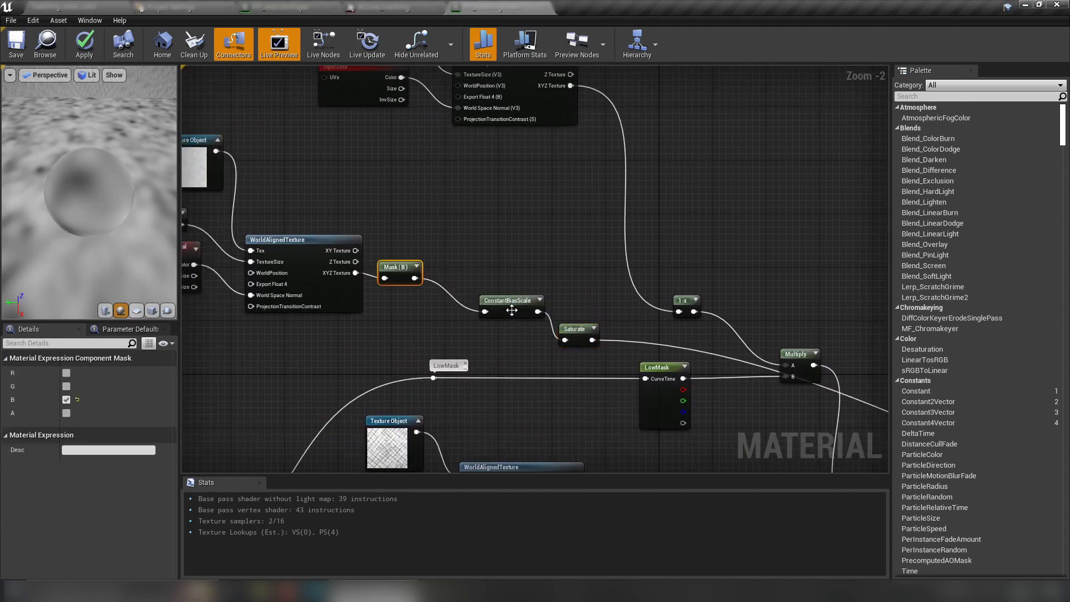
left_click_drag(509, 306, 462, 270)
left_click_drag(572, 334, 559, 304)
Attach a CheapContrast node to the Saturate output and connect its result to Emissive Color
scroll(523, 272, "up", 2)
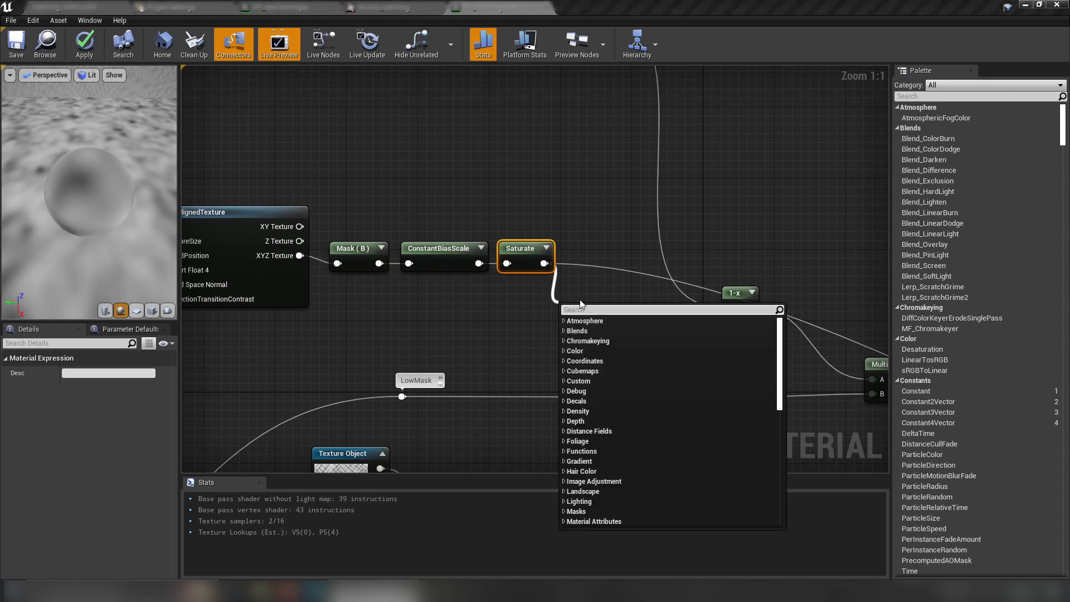
right_click_drag(675, 341, 600, 342)
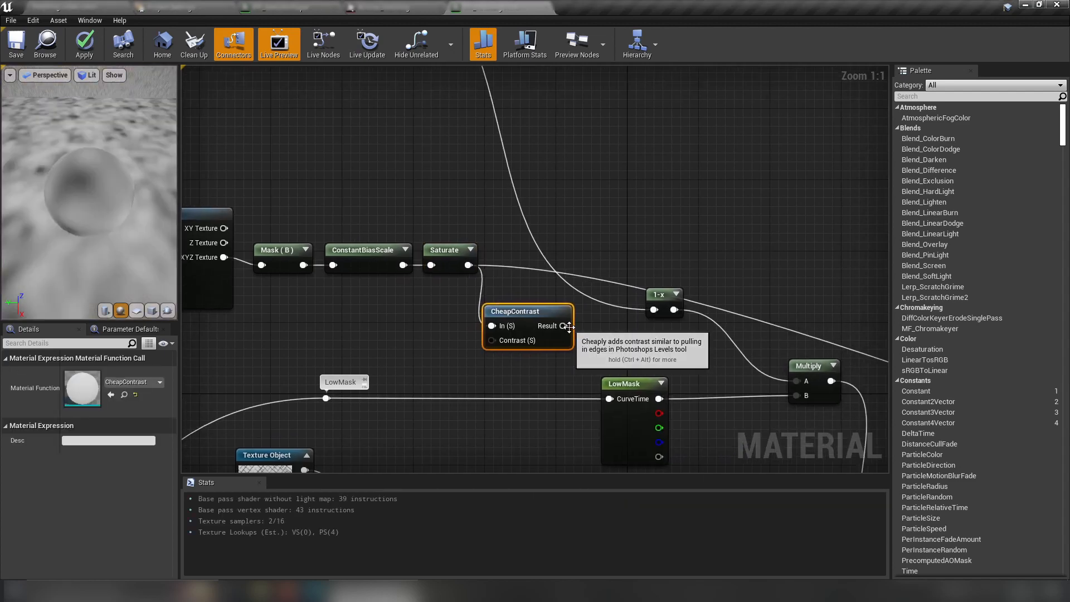
right_click(564, 326)
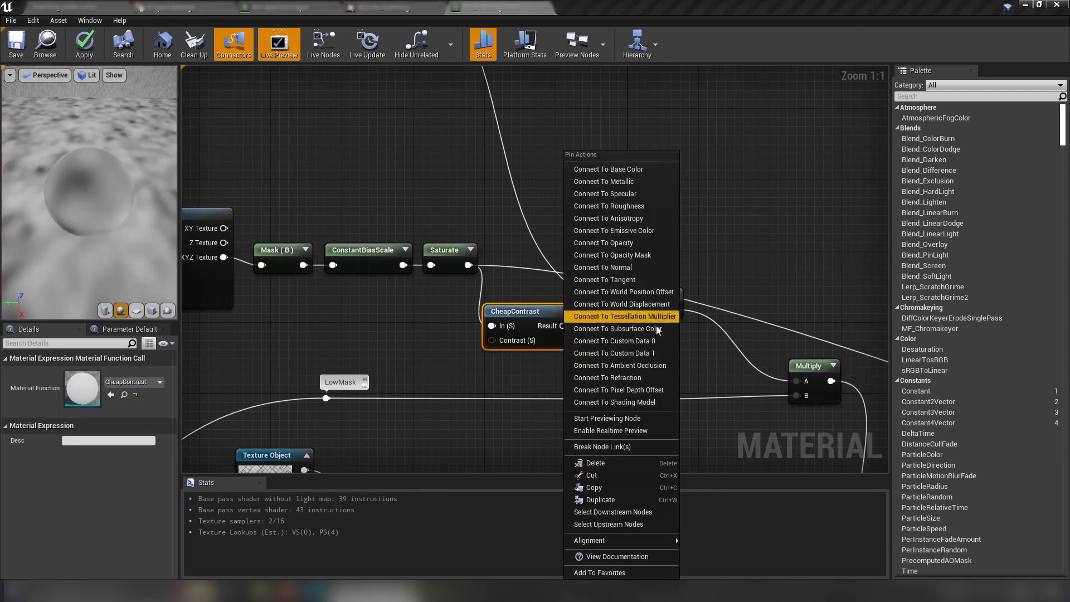
left_click(650, 232)
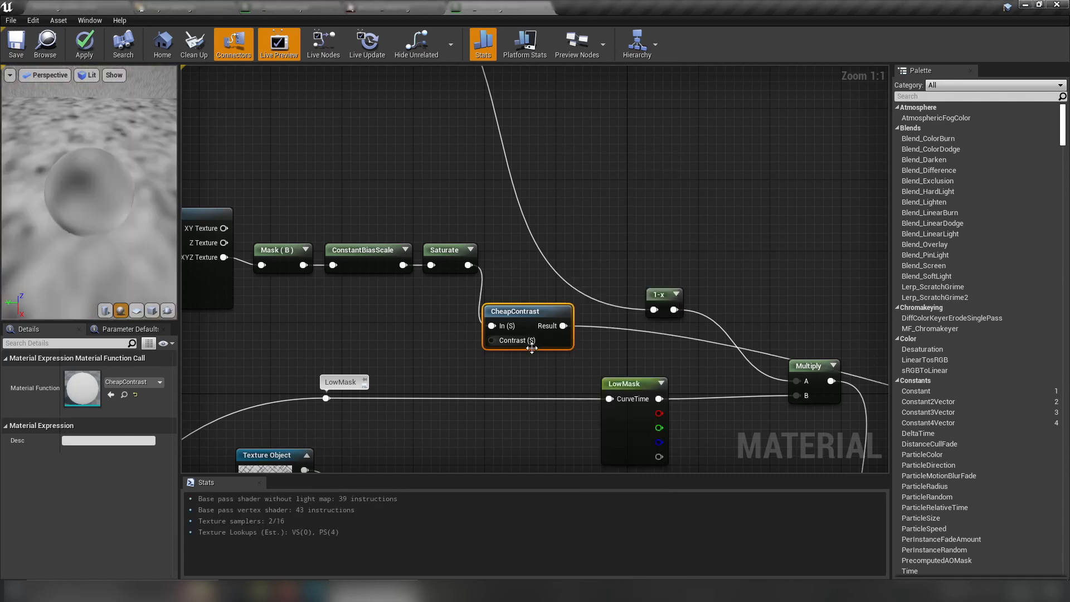
right_click_drag(451, 334, 456, 335)
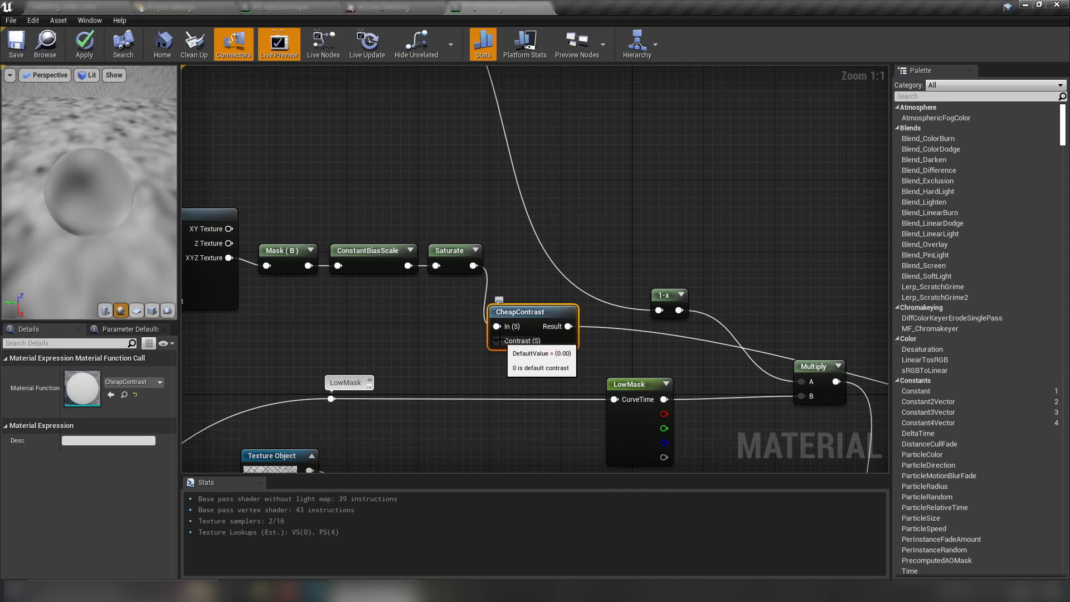
Add a constant with a value of 1 and connect it to the CheapContrast node's Contrast input
left_click(422, 331)
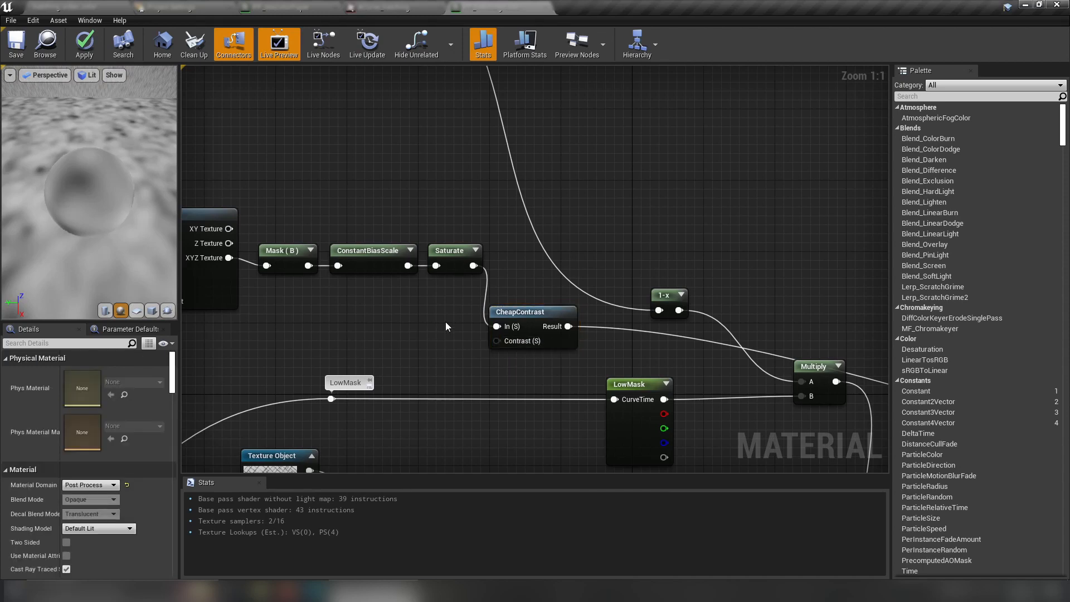
left_click(446, 322)
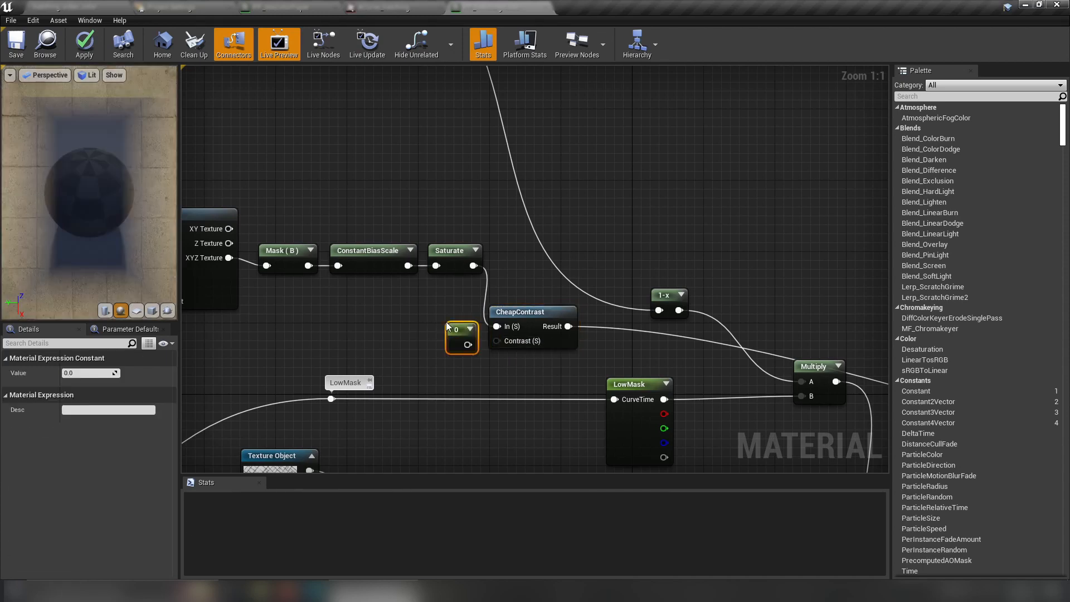
left_click(89, 373)
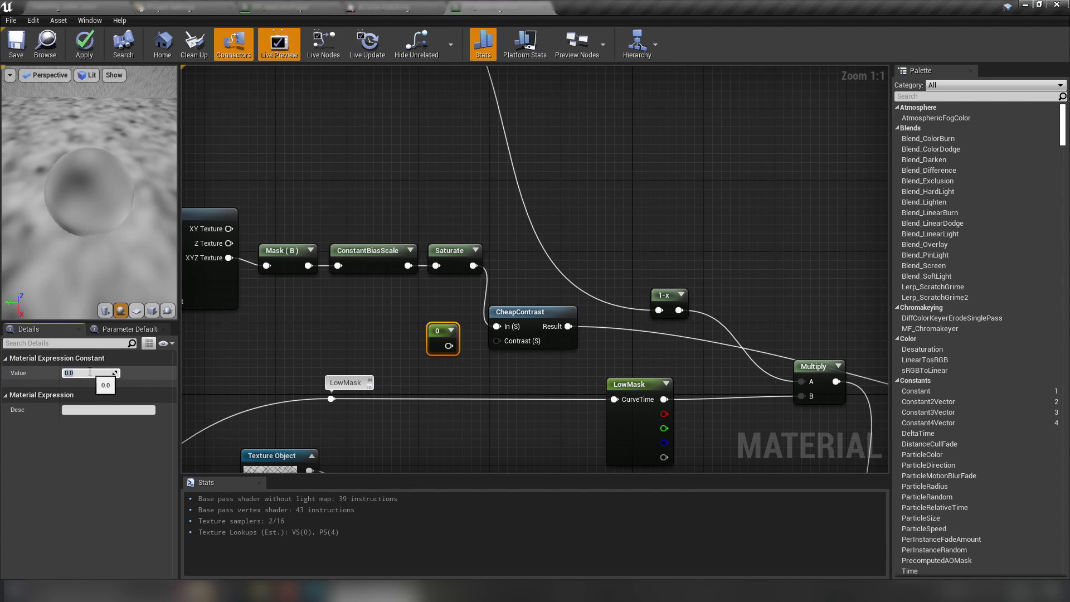
type("1")
key("Return")
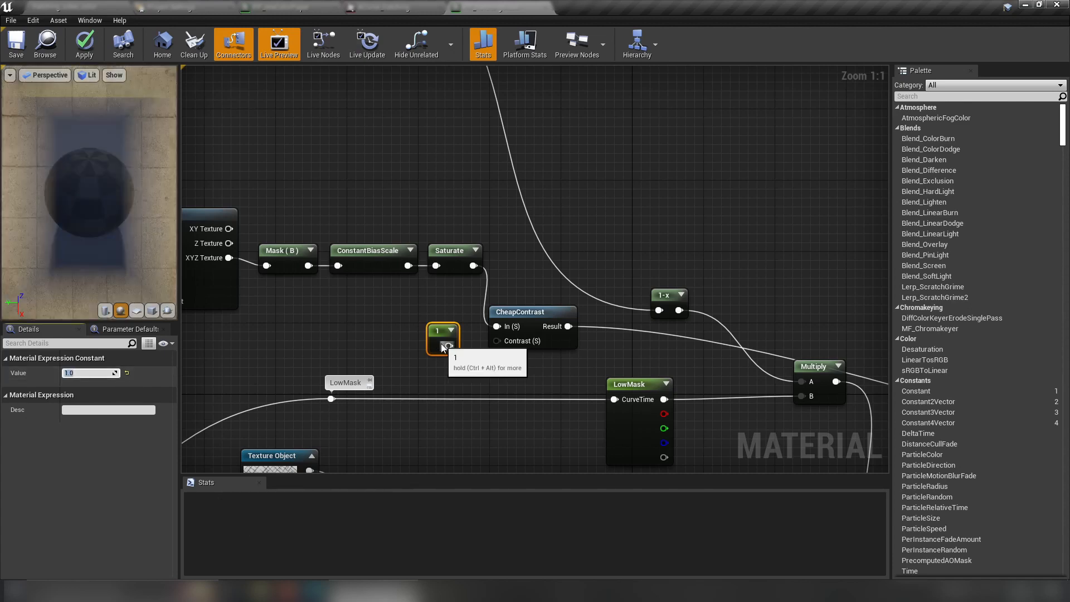
left_click_drag(448, 346, 500, 339)
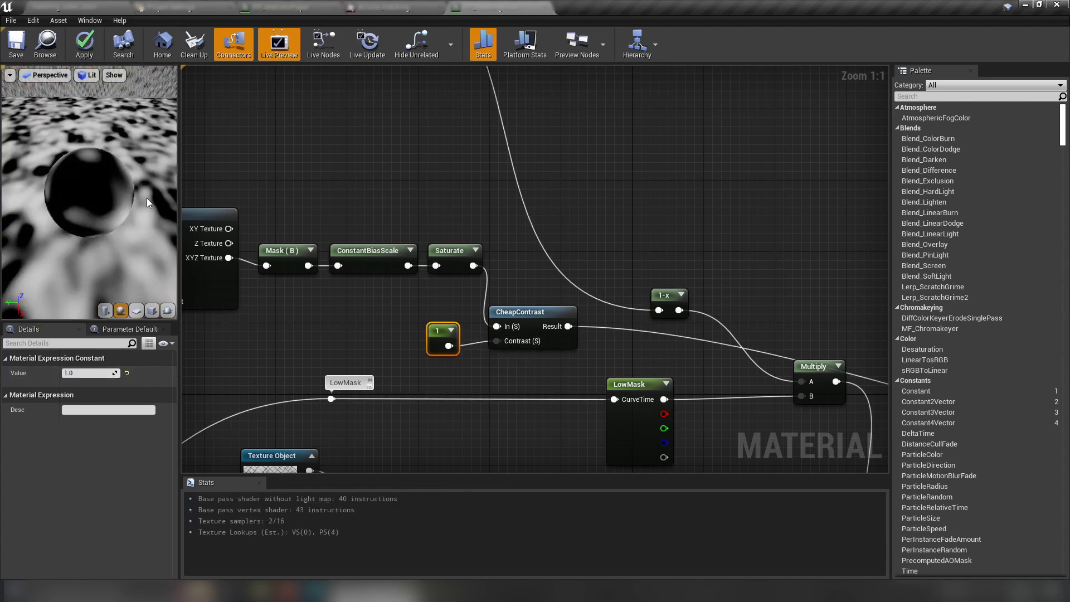
Check the contrasted noise in the material preview and set the contrast constant to 2
scroll(105, 232, "down", 5)
mouse_move(106, 232)
left_mouse_down()
mouse_move(118, 218)
mouse_move(96, 217)
mouse_move(100, 251)
mouse_move(102, 239)
left_mouse_up()
scroll(100, 238, "up", 4)
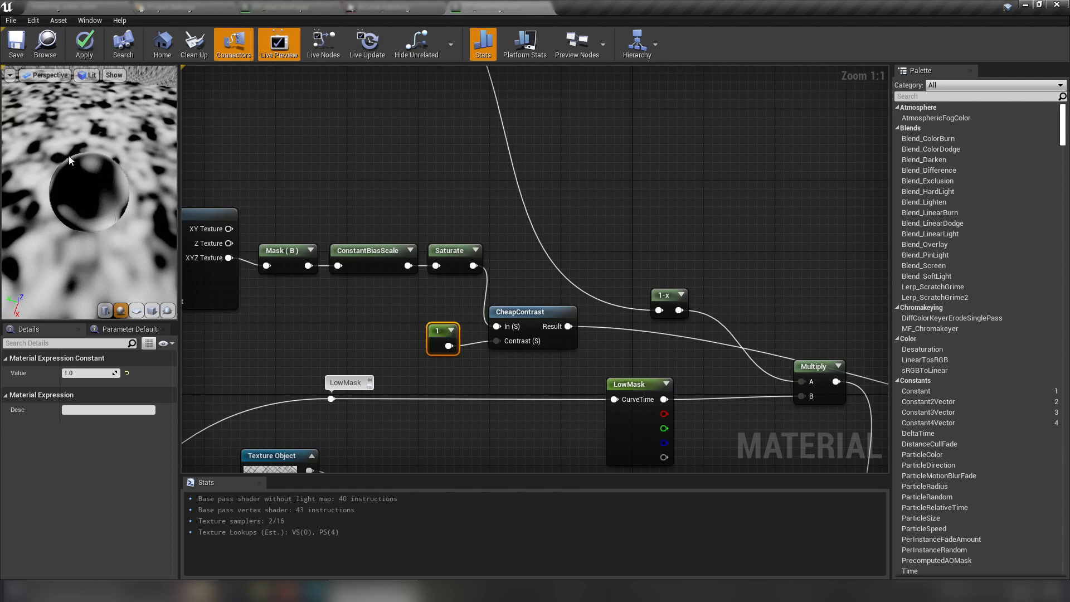
left_click(91, 374)
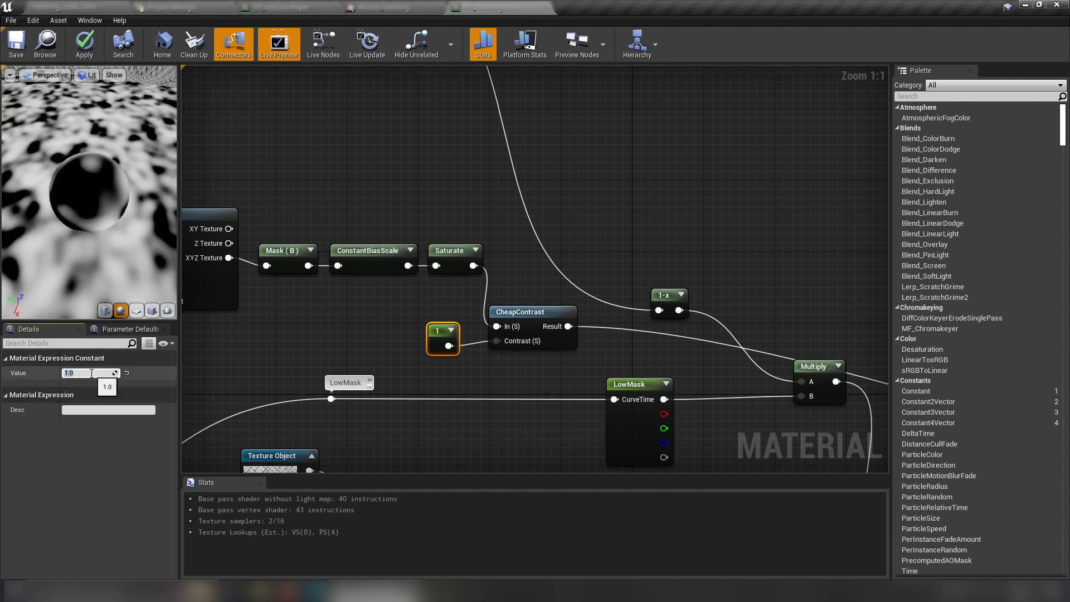
type("2")
key("Return")
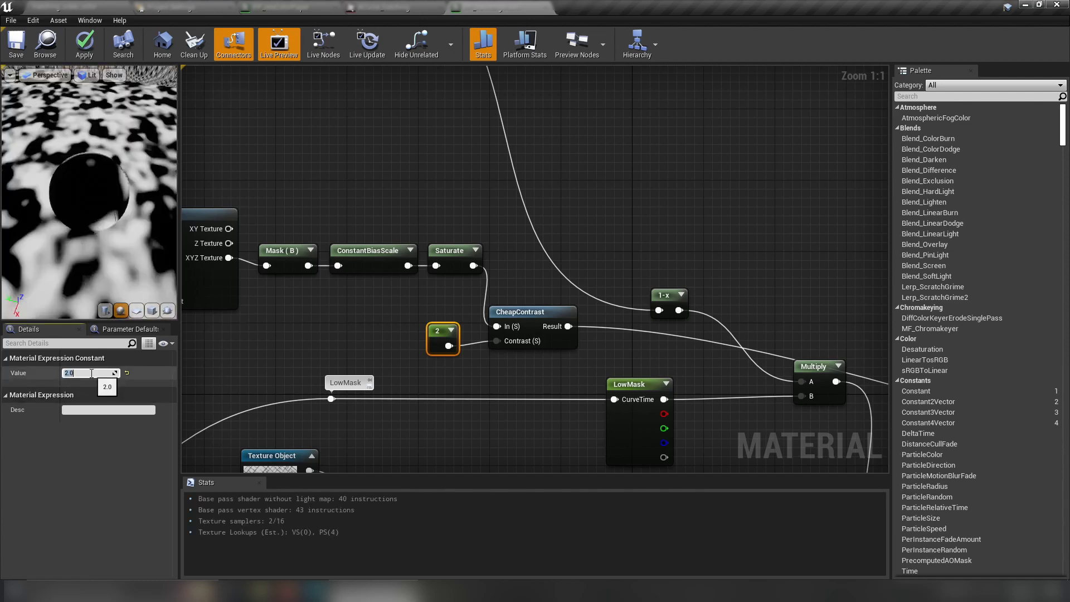
Set the contrast constant to 3, save the material and inspect the noise mask around the temple in the level
type("3")
key("Return")
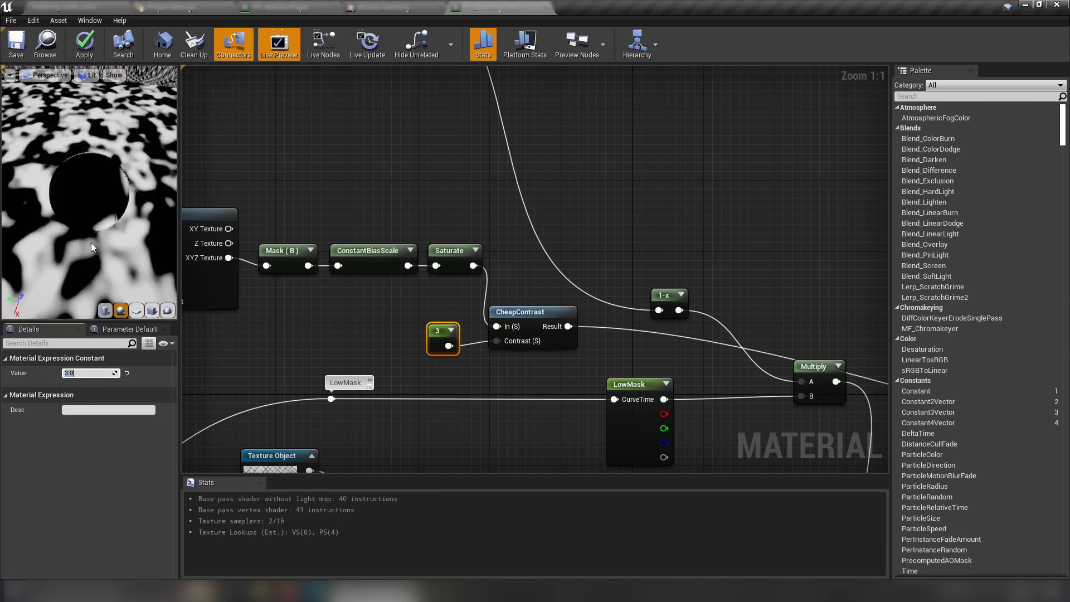
mouse_move(109, 233)
right_mouse_down()
mouse_move(108, 223)
mouse_move(108, 234)
right_mouse_up()
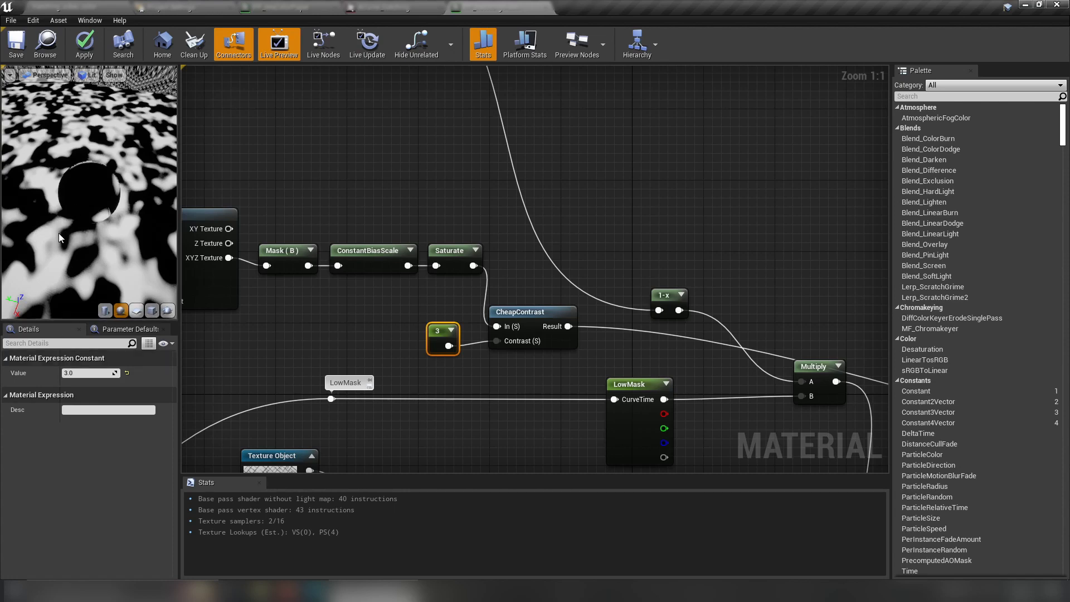
key("ctrl+s")
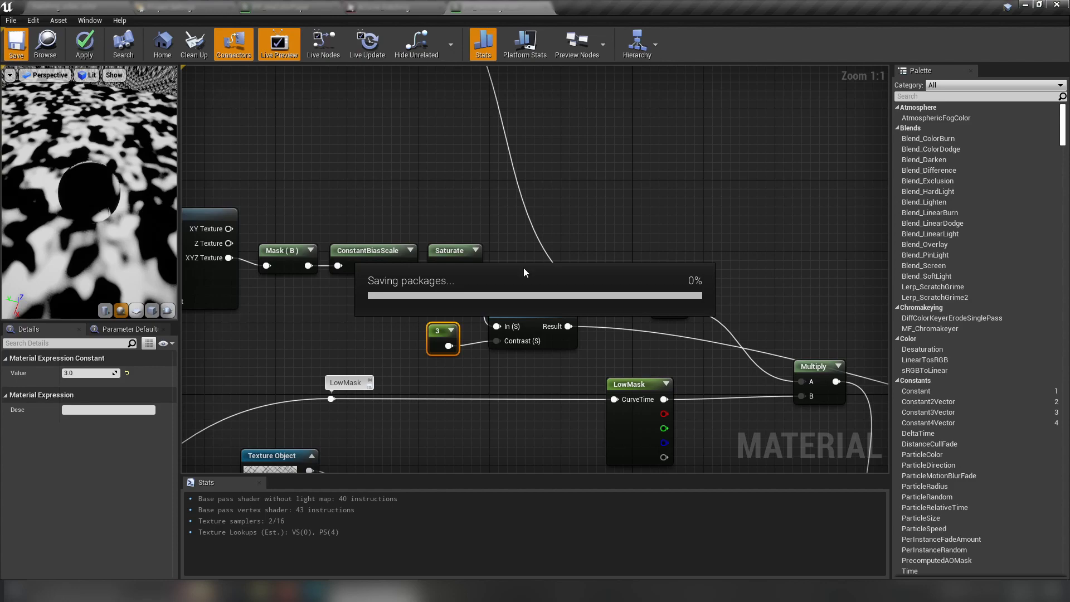
left_click(92, 9)
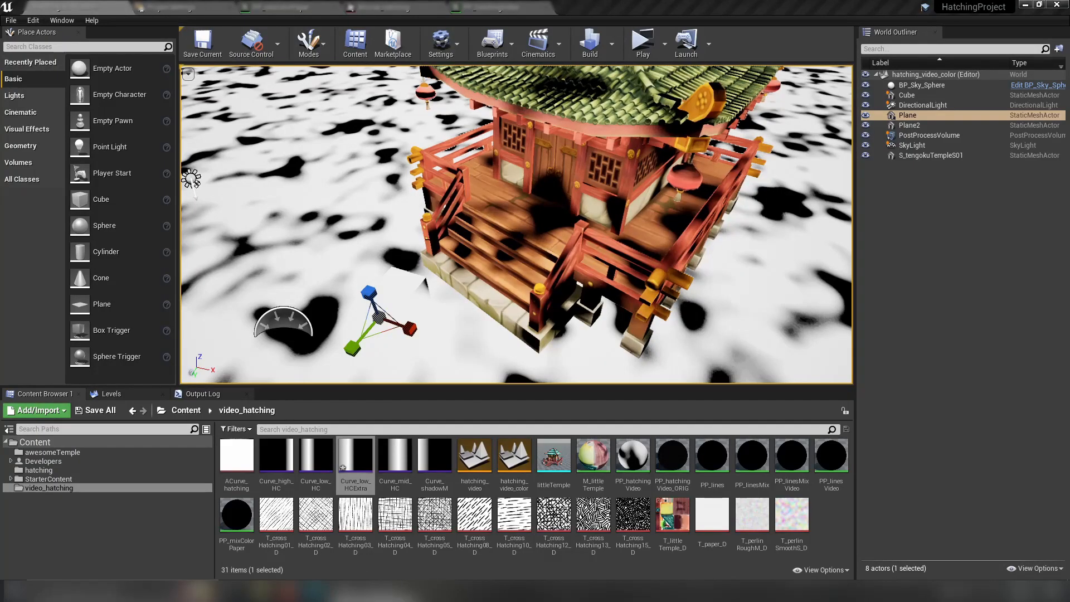
right_click_drag(517, 224, 416, 290)
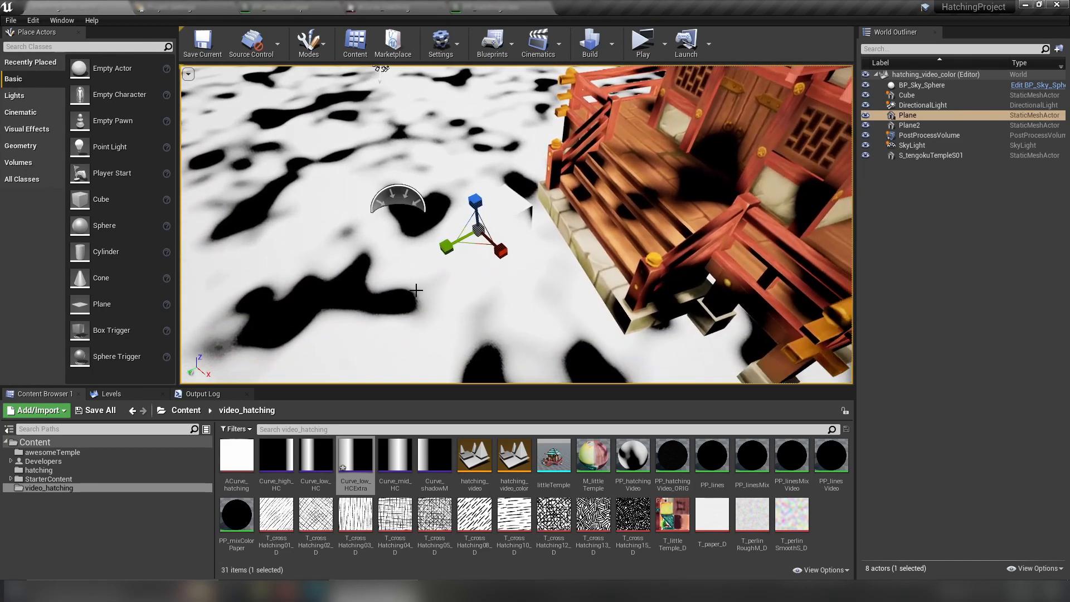
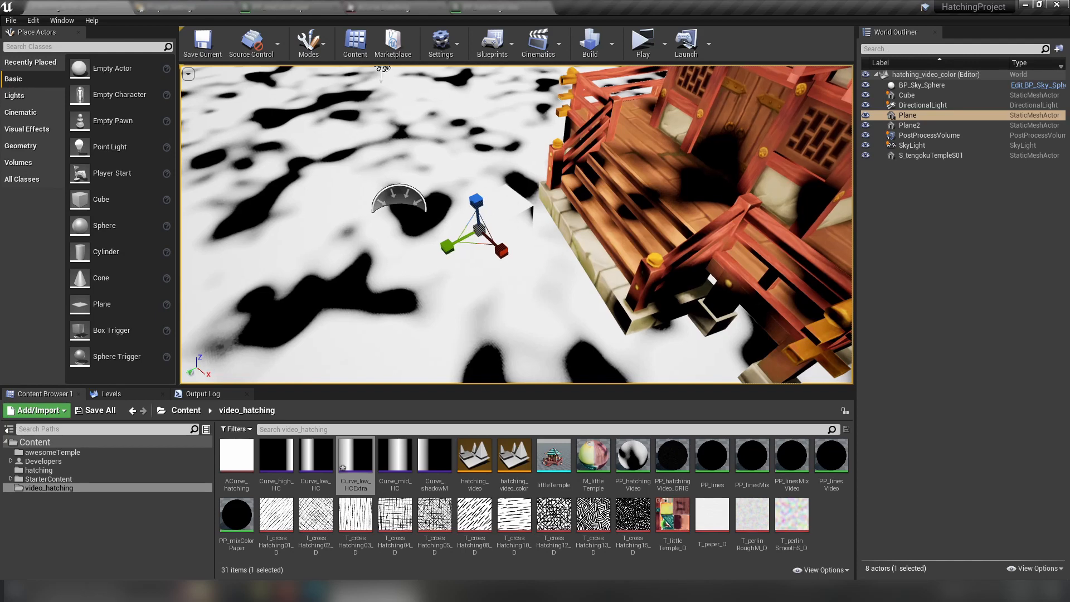
right_click_drag(614, 265, 644, 237)
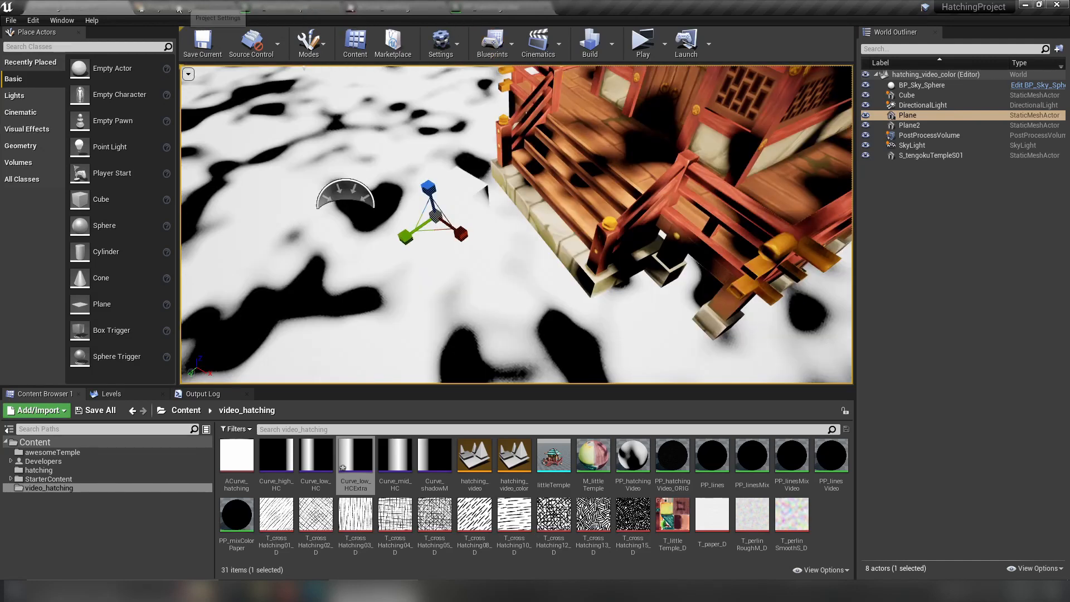
Return to the PP_hatchingVideo material and try a Bias of -0.6 on the ConstantBiasScale node
left_click(315, 11)
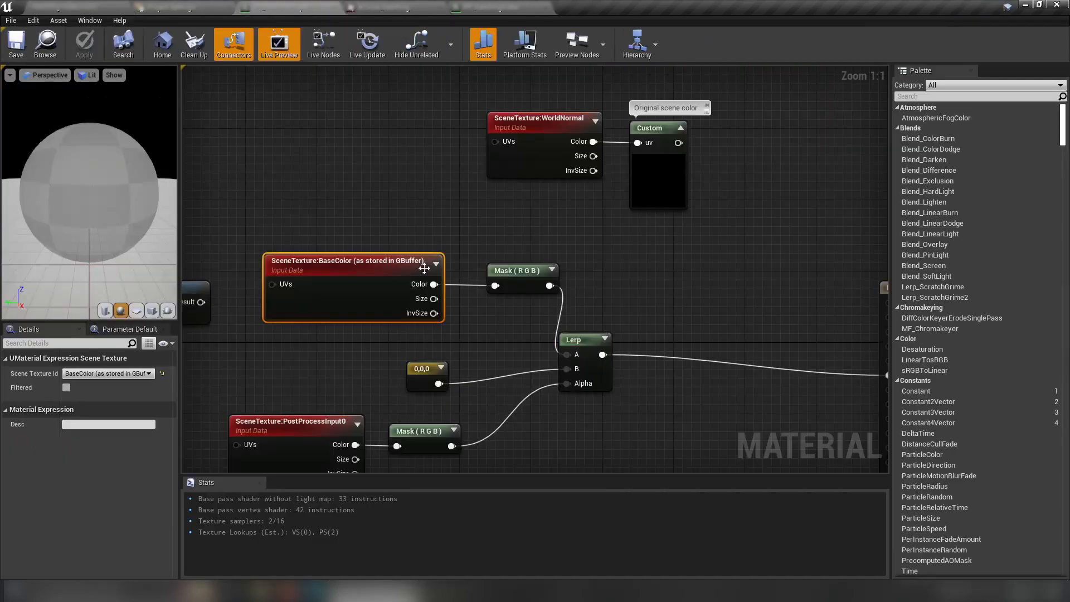
left_click(487, 9)
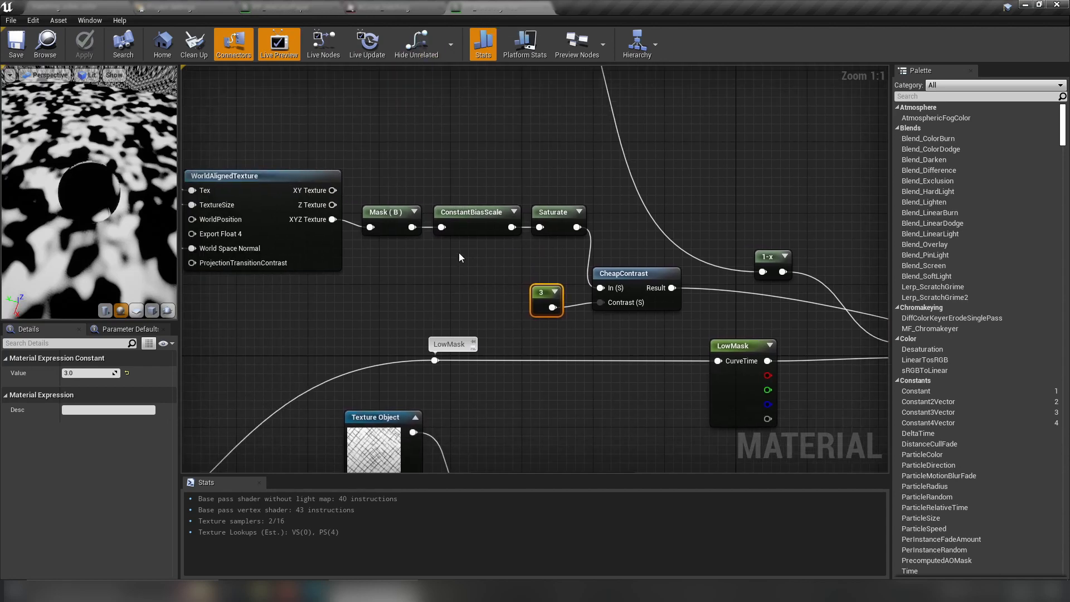
left_click(480, 223)
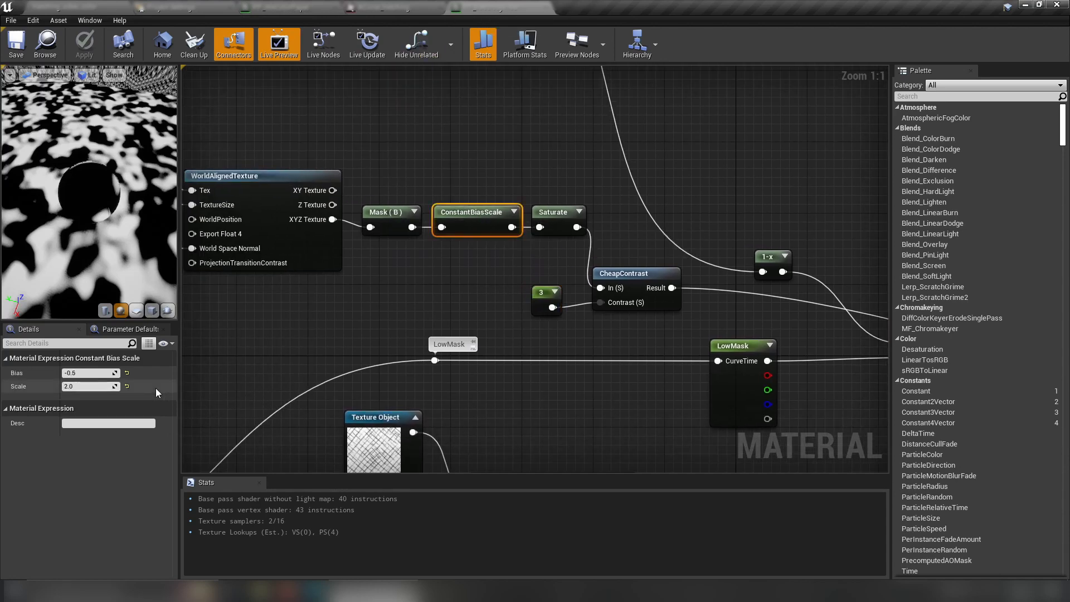
left_click(121, 358)
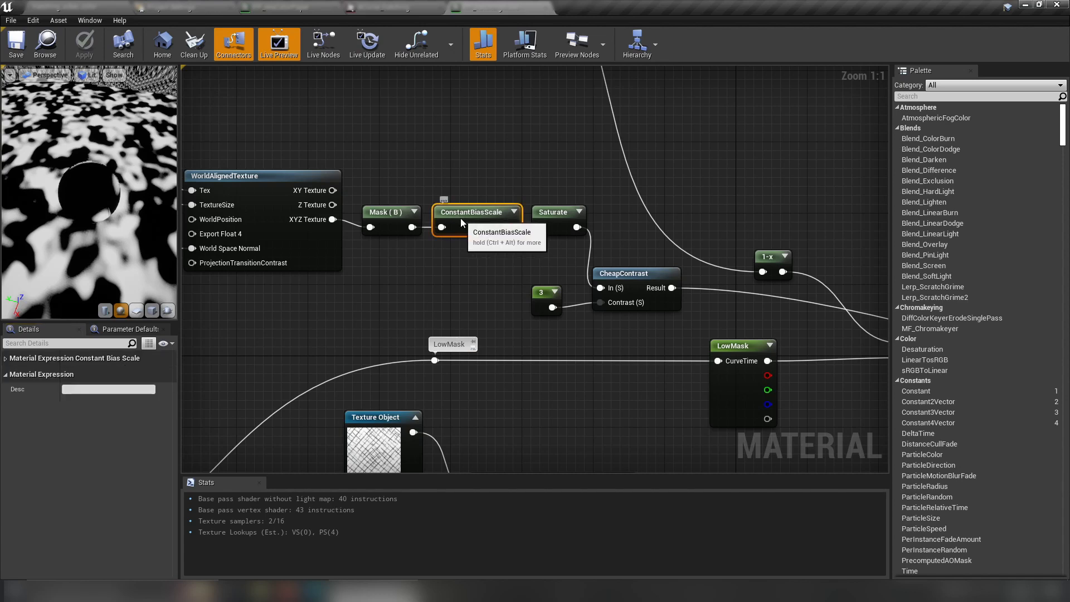
left_click(20, 360)
left_click(99, 373)
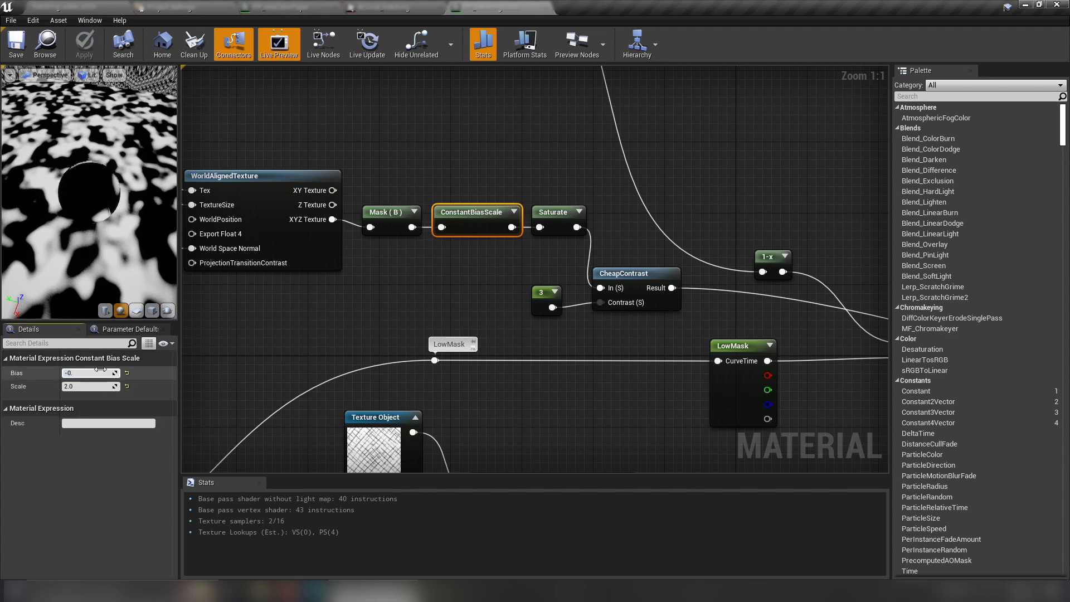
type("-0.6")
key("Return")
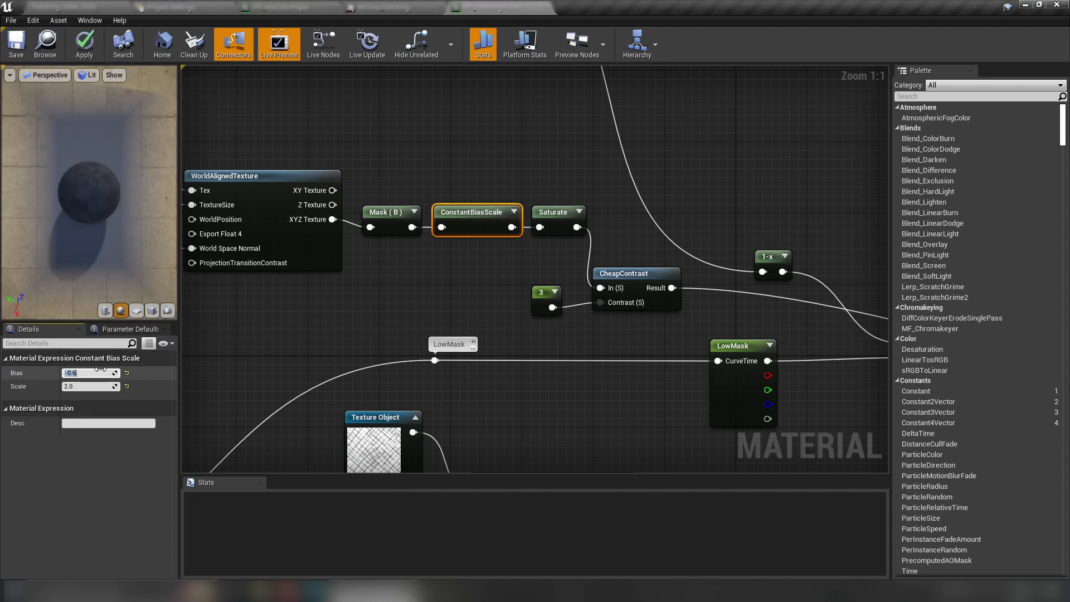
Try Bias values of -0.51 and -0.52 on the ConstantBiasScale node, save the material and check the mask in the level
left_click(100, 373)
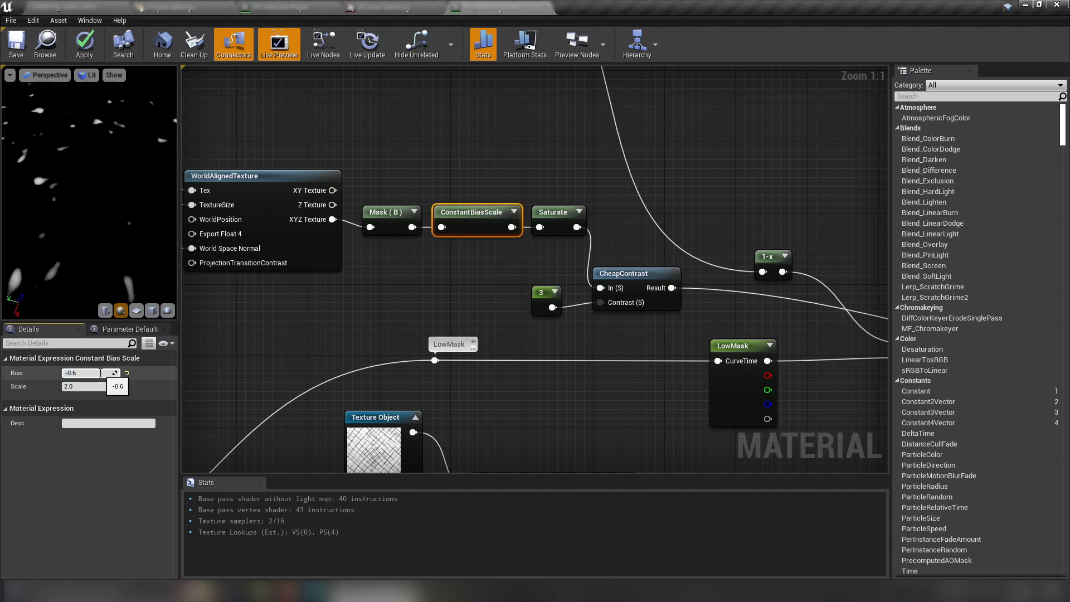
type("51")
key("Return")
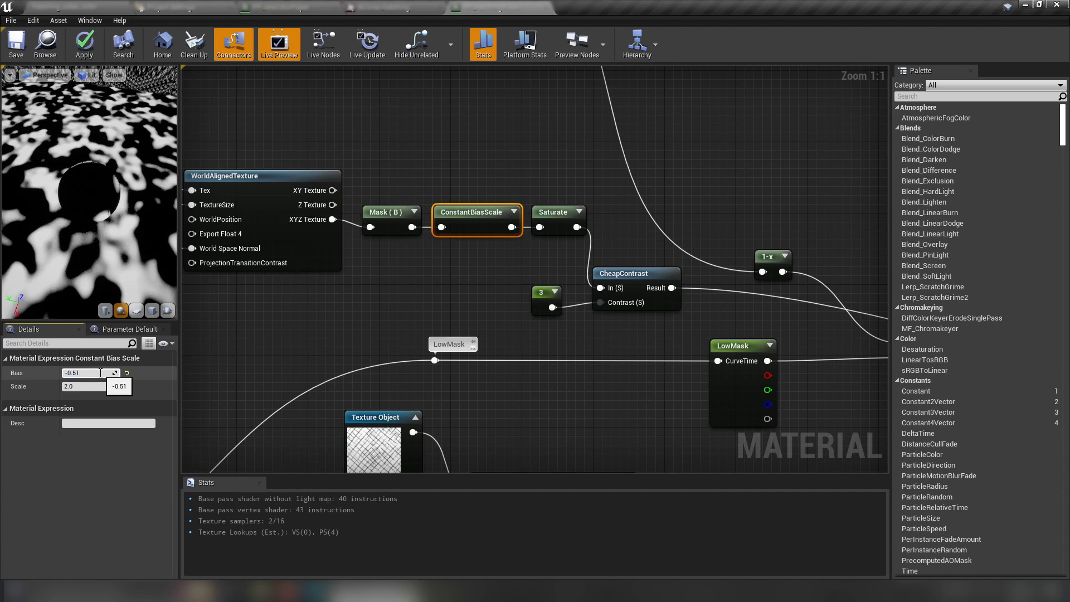
key("Return")
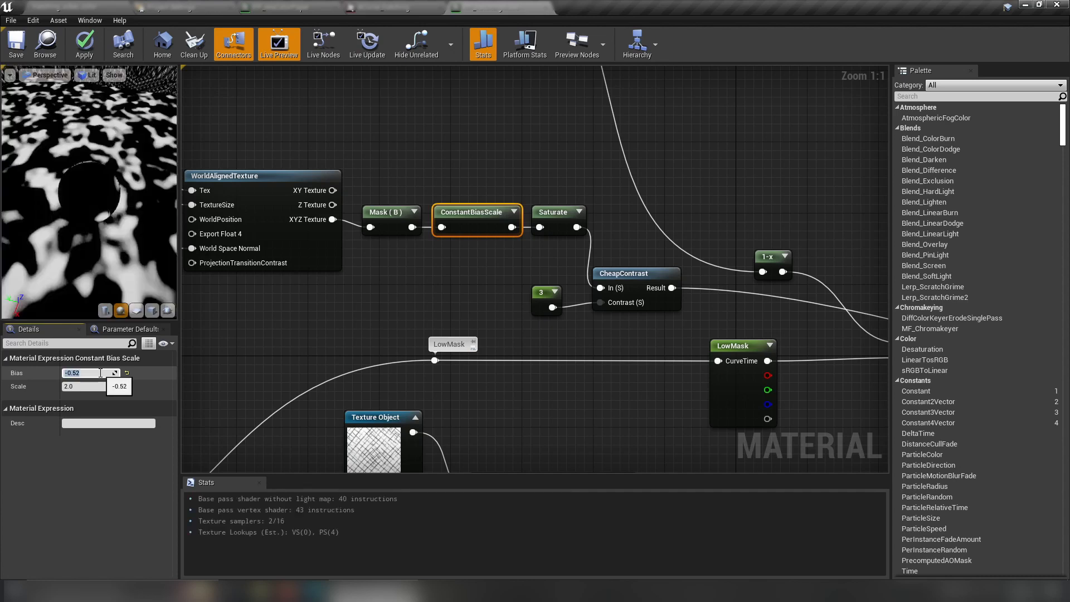
left_click(16, 44)
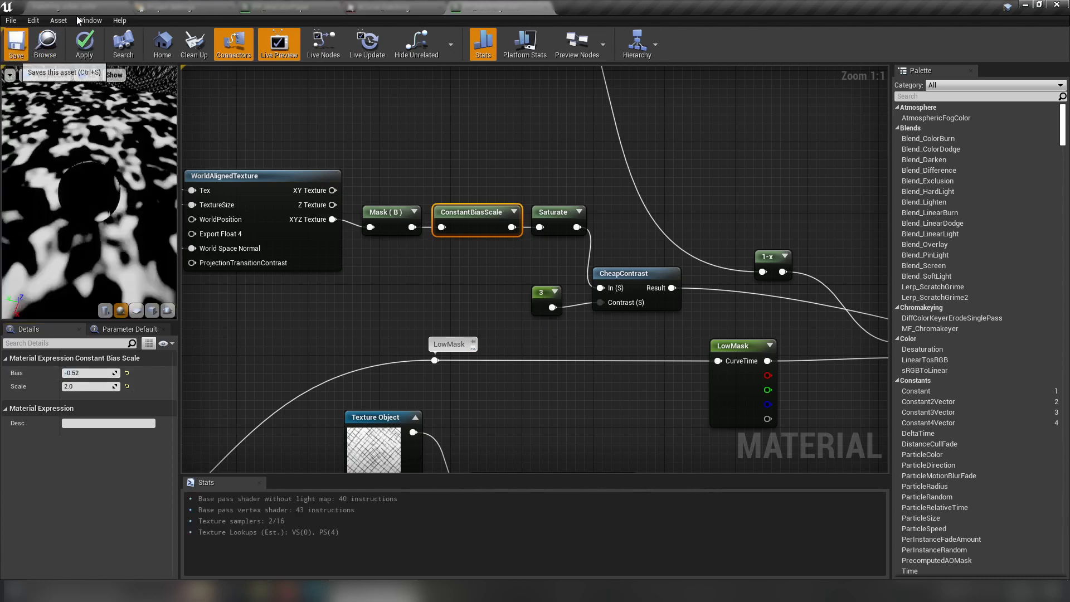
left_click(74, 8)
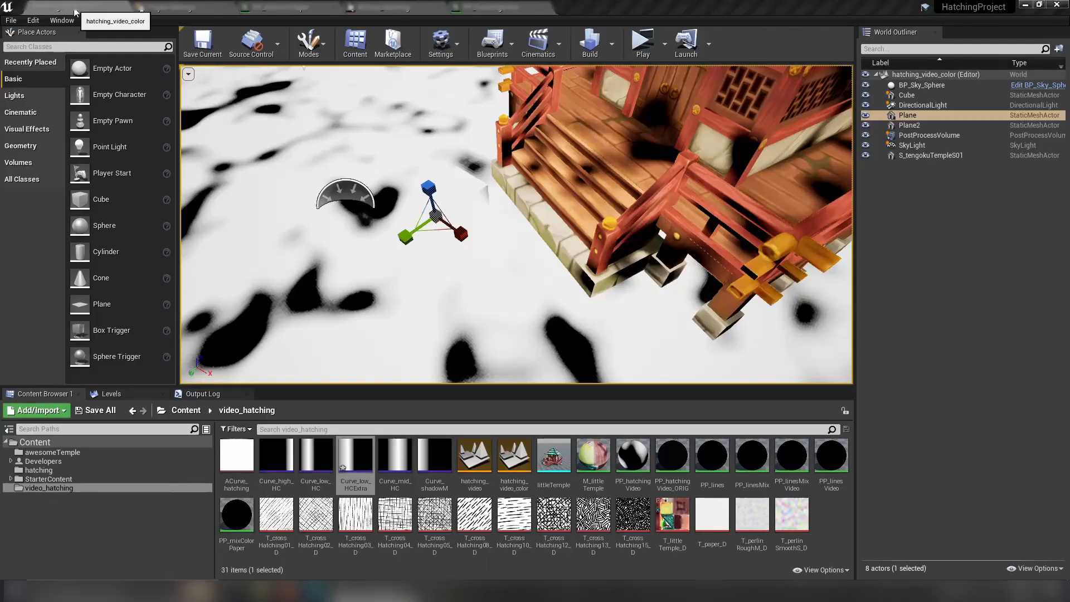
mouse_move(477, 283)
right_mouse_down()
mouse_move(486, 243)
mouse_move(475, 270)
right_mouse_up()
Set the ConstantBiasScale node's Bias to -0.45 in PP_hatchingVideo, save and inspect the mask in the level
left_click(482, 12)
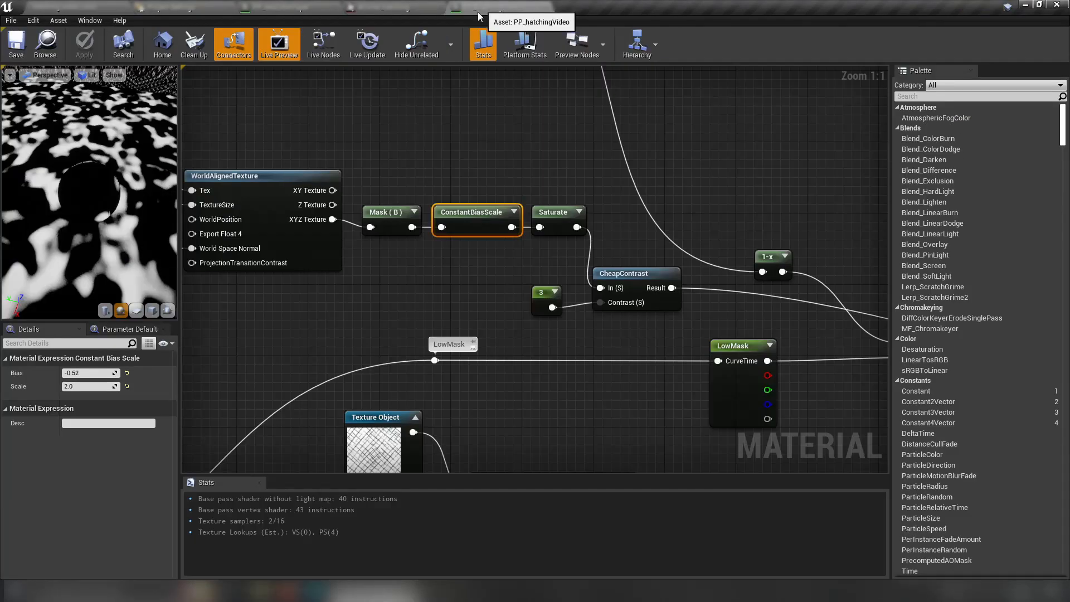
left_click(95, 372)
left_click(97, 372)
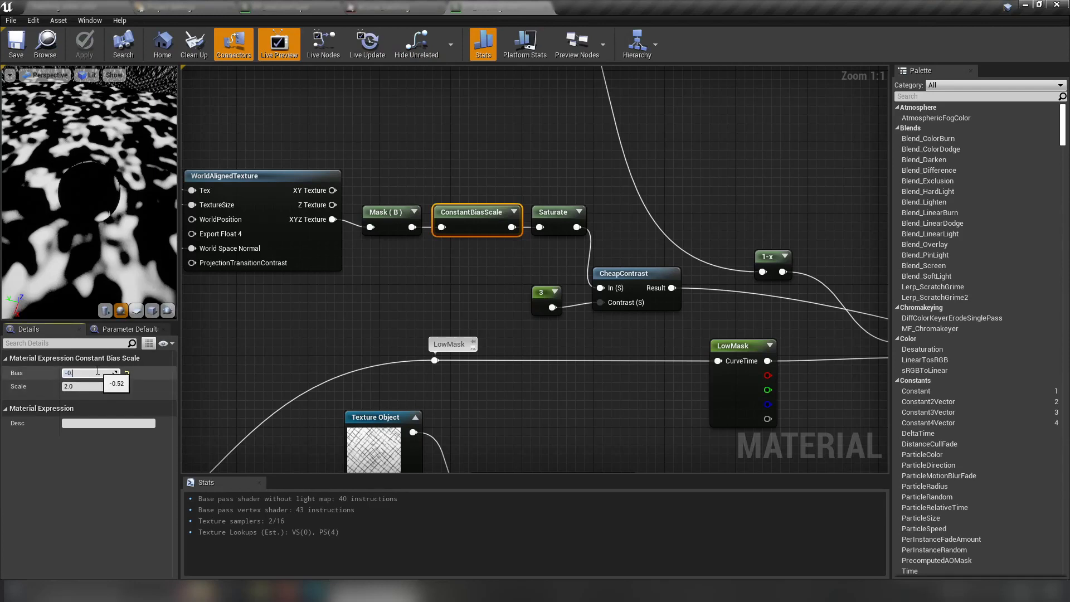
type("5")
key("Return")
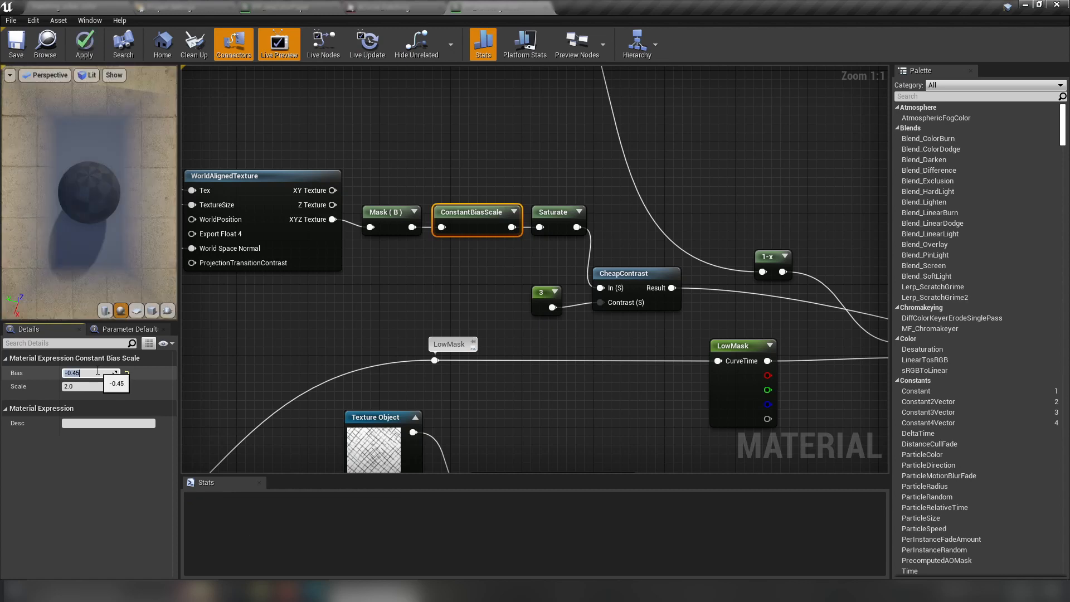
left_click(17, 43)
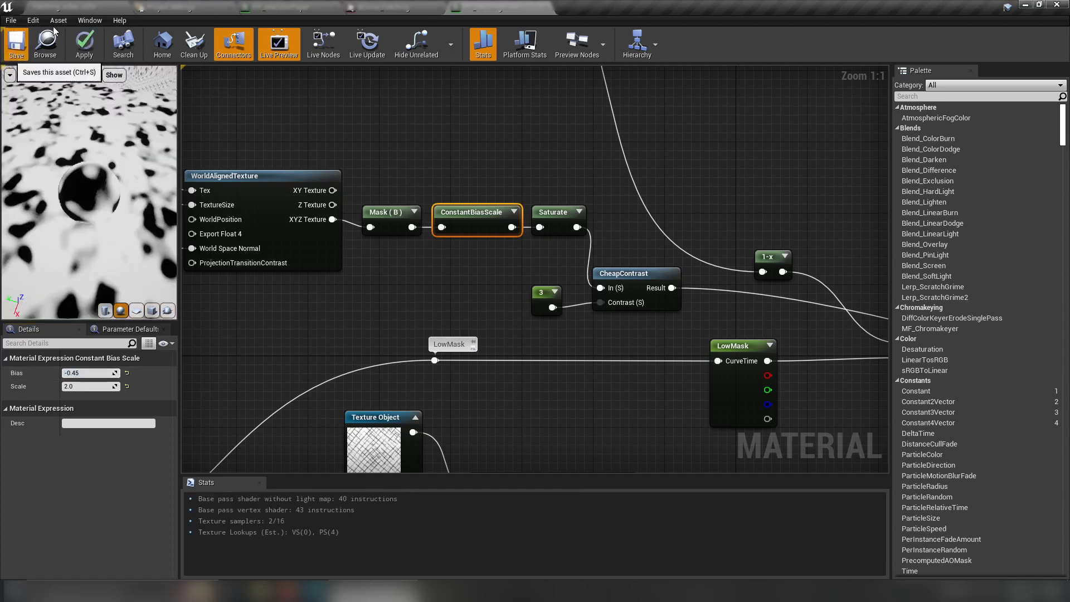
left_click(58, 8)
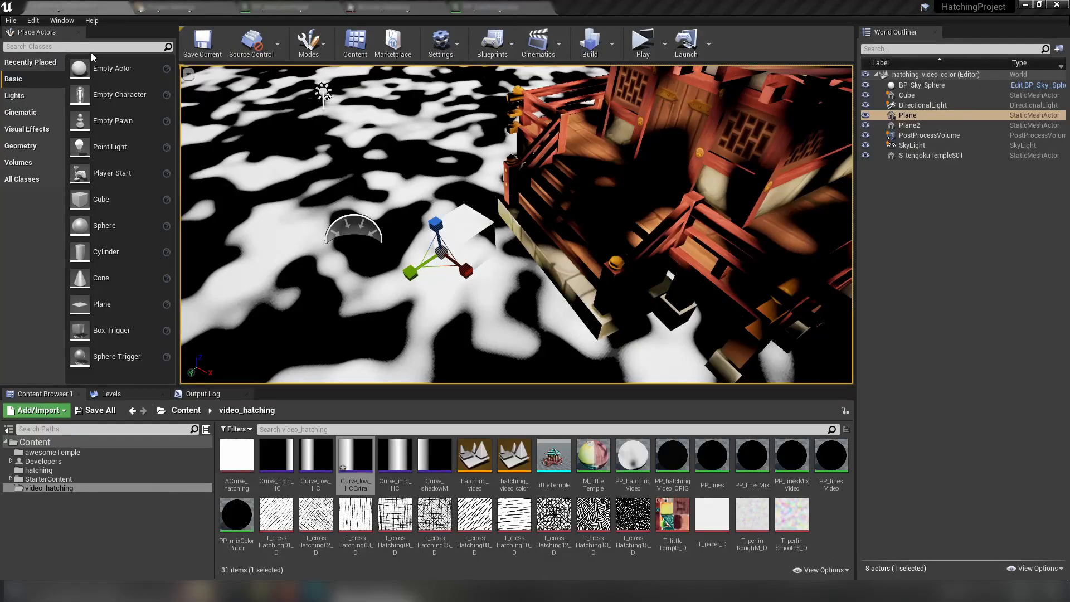
right_click_drag(516, 224, 491, 266)
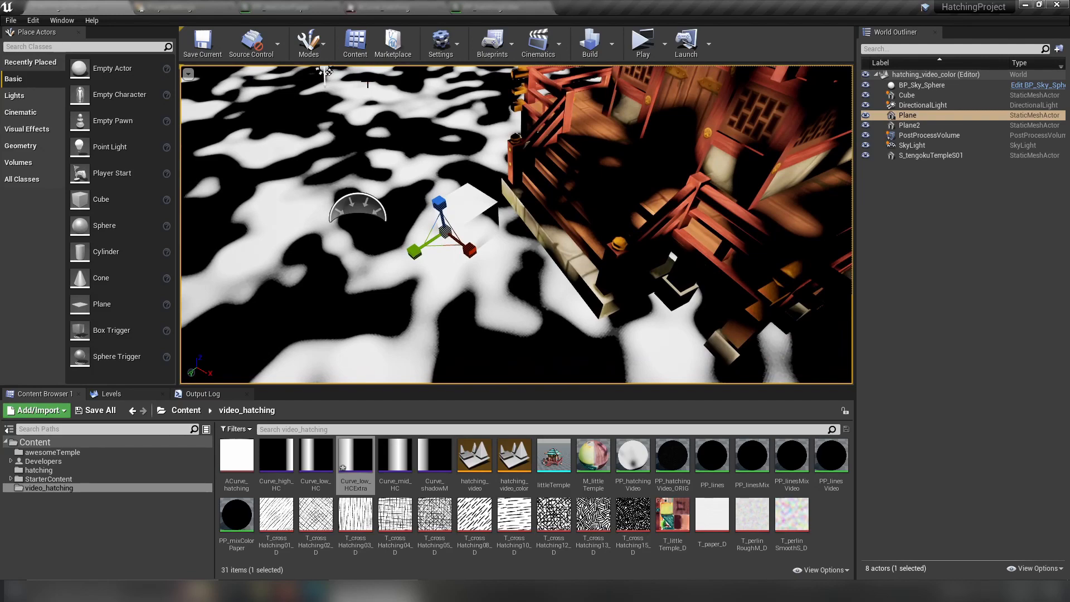
Return to the PP_hatchingVideo material and disconnect the CheapContrast result from Emissive Color
left_click(477, 9)
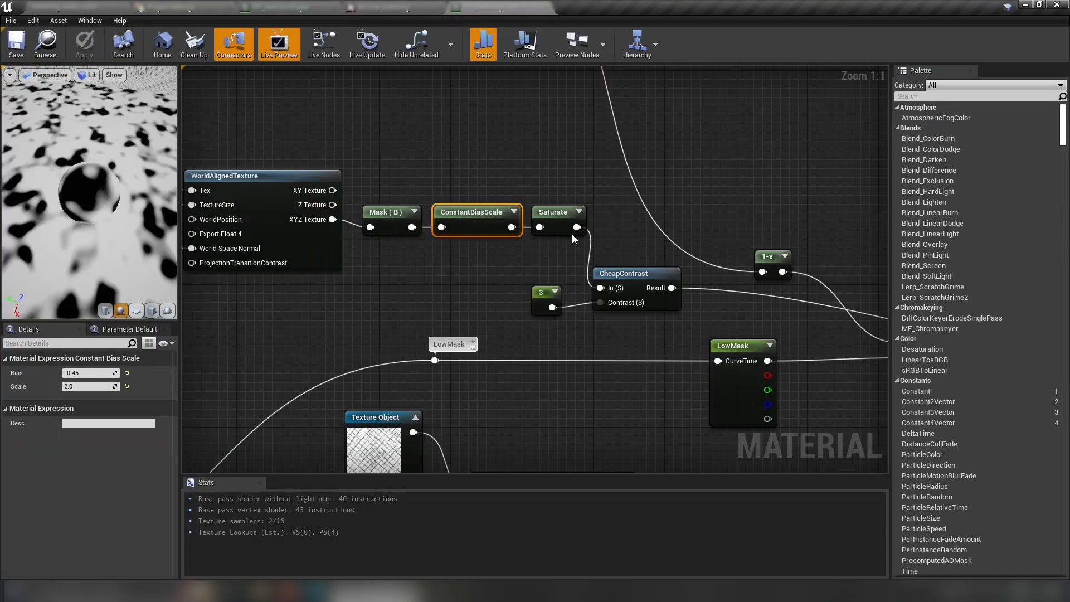
right_click_drag(572, 234, 497, 332)
left_click(630, 347, "alt")
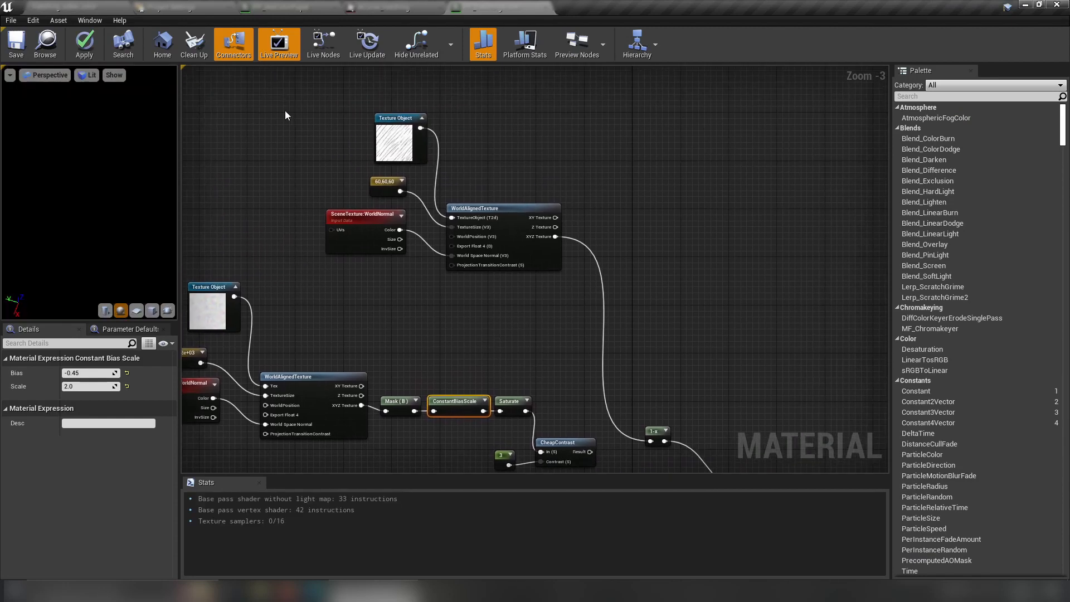
Move the uppermost hatching WorldAlignedTexture group upward and place a duplicate of it directly below
left_click_drag(286, 116, 516, 292)
left_click_drag(510, 212, 510, 130)
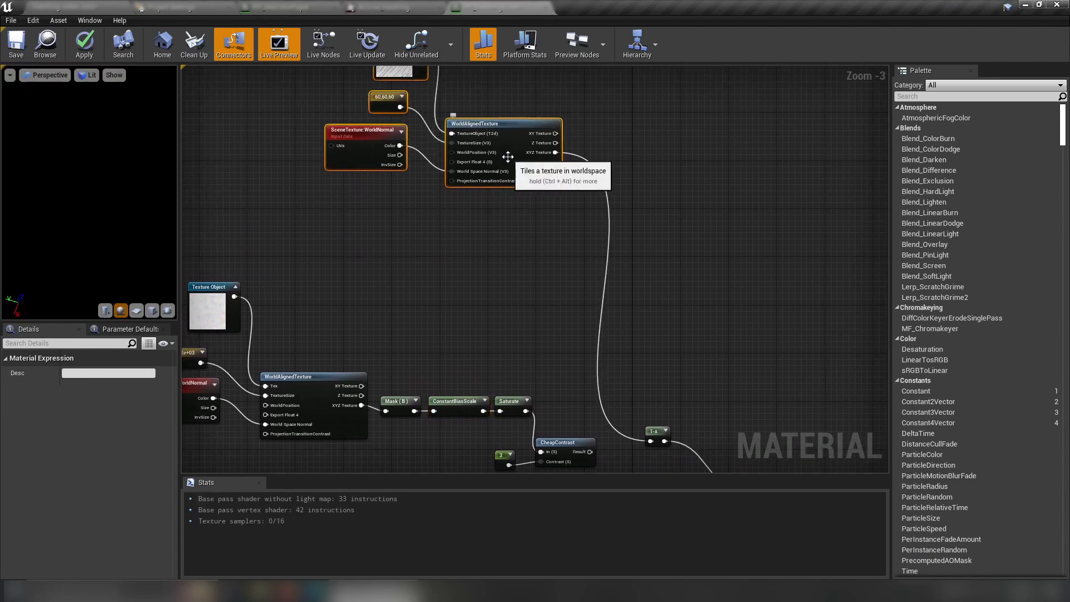
key("ctrl+v")
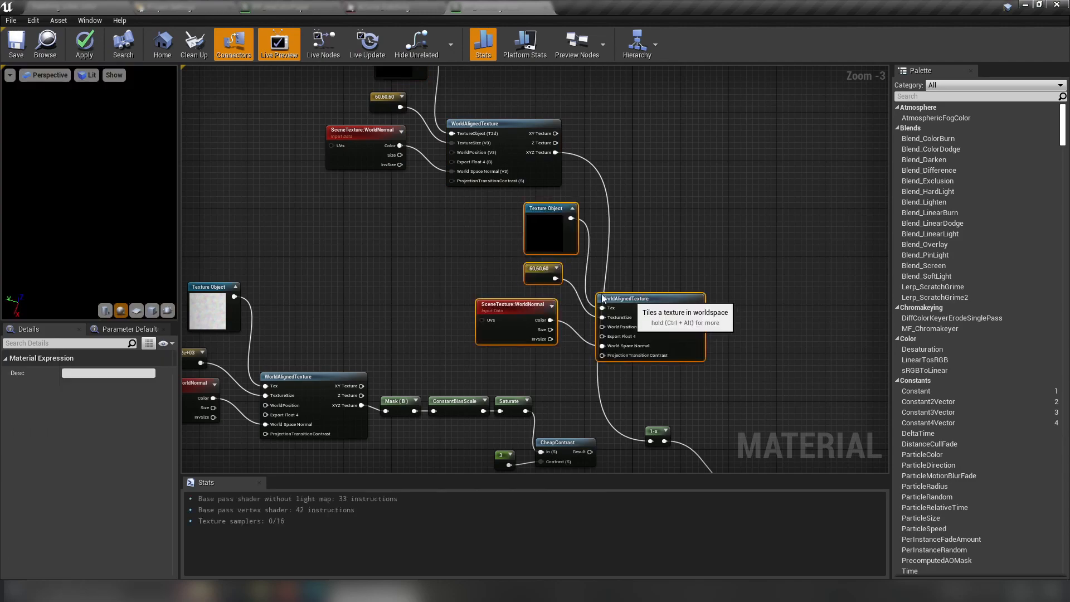
left_click_drag(634, 294, 487, 269)
Assign the T_crossHatching03_D texture to the duplicated group's Texture Object node
scroll(583, 226, "up", 3)
left_click(583, 227)
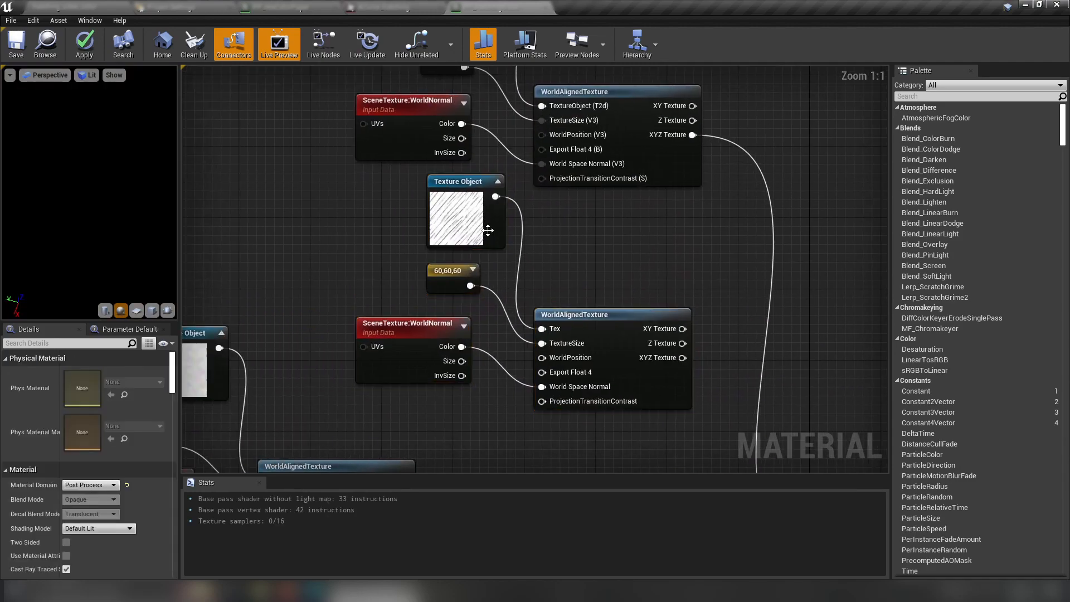
left_click(488, 231)
left_click(146, 380)
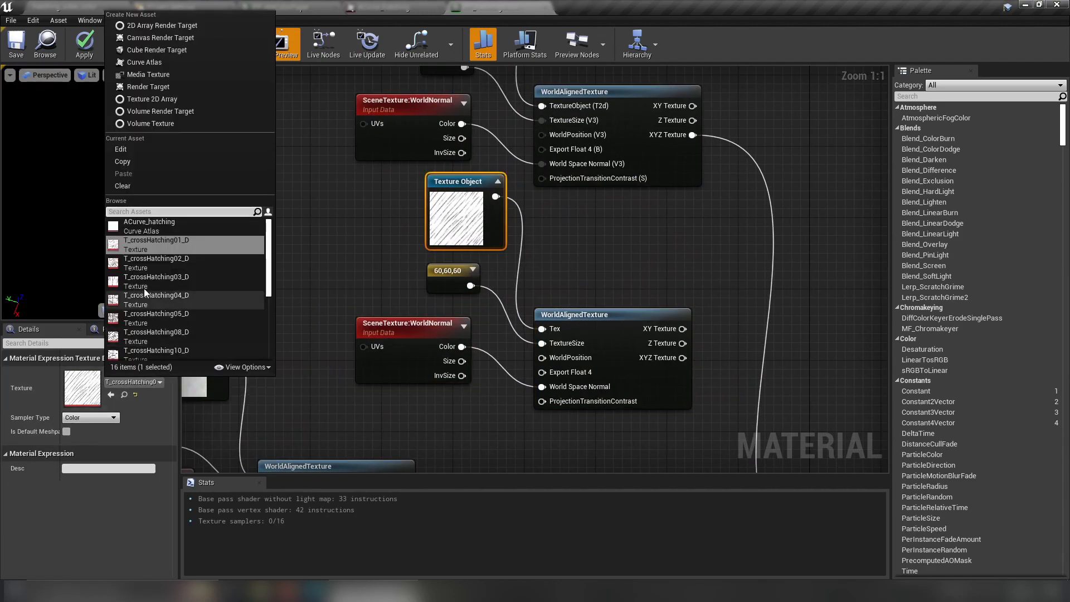
left_click(176, 283)
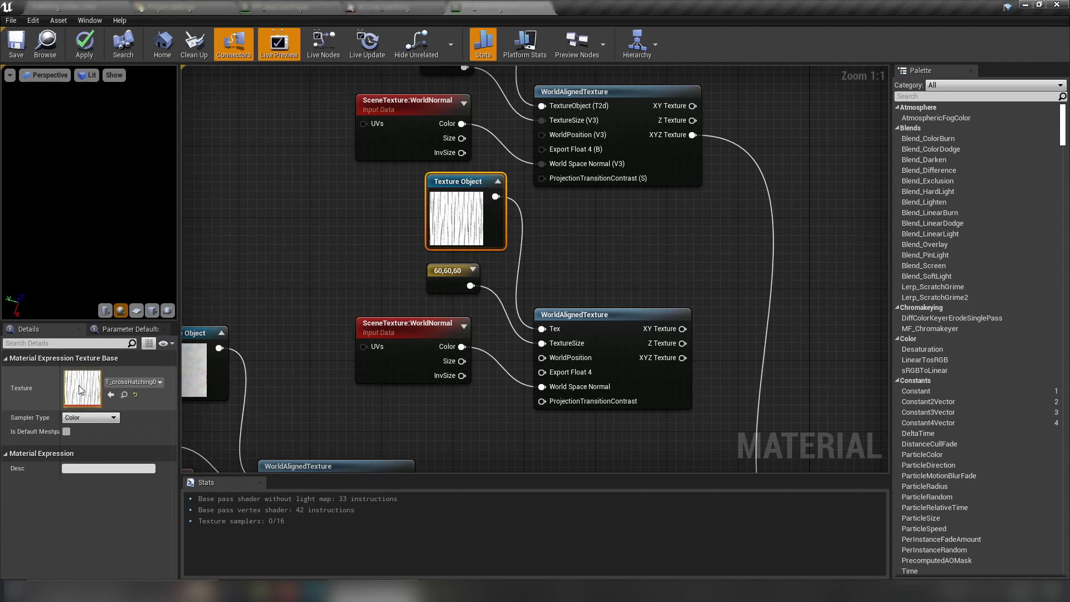
Examine the hatching textures feeding the LowMask and MidMask branches and go back to the duplicated hatching group
scroll(373, 323, "down", 3)
right_click_drag(372, 323, 392, 205)
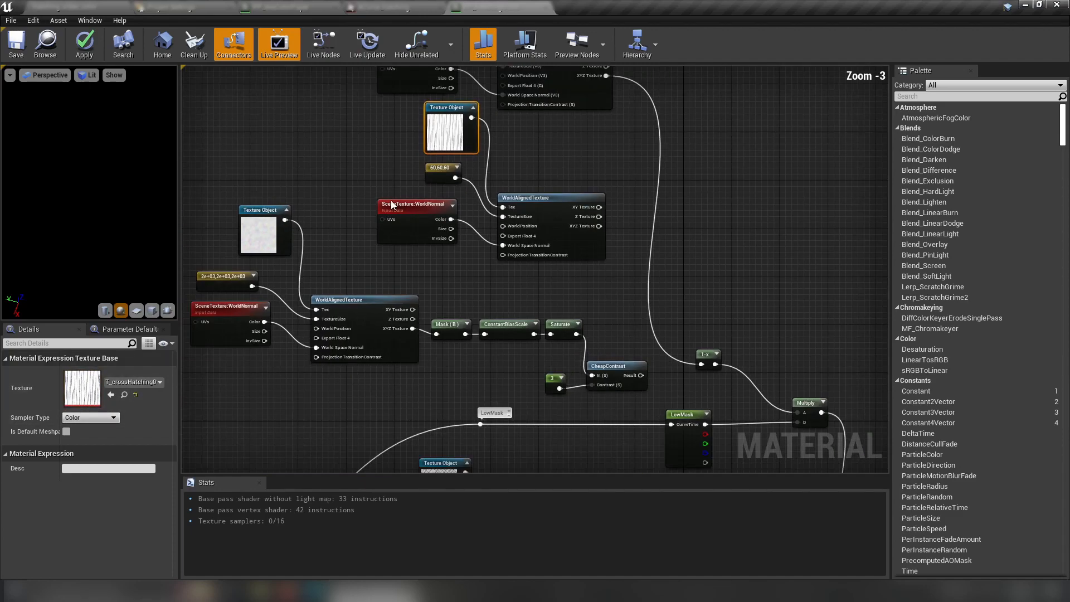
right_click_drag(459, 413, 456, 216)
scroll(441, 291, "up", 3)
right_click_drag(505, 438, 524, 258)
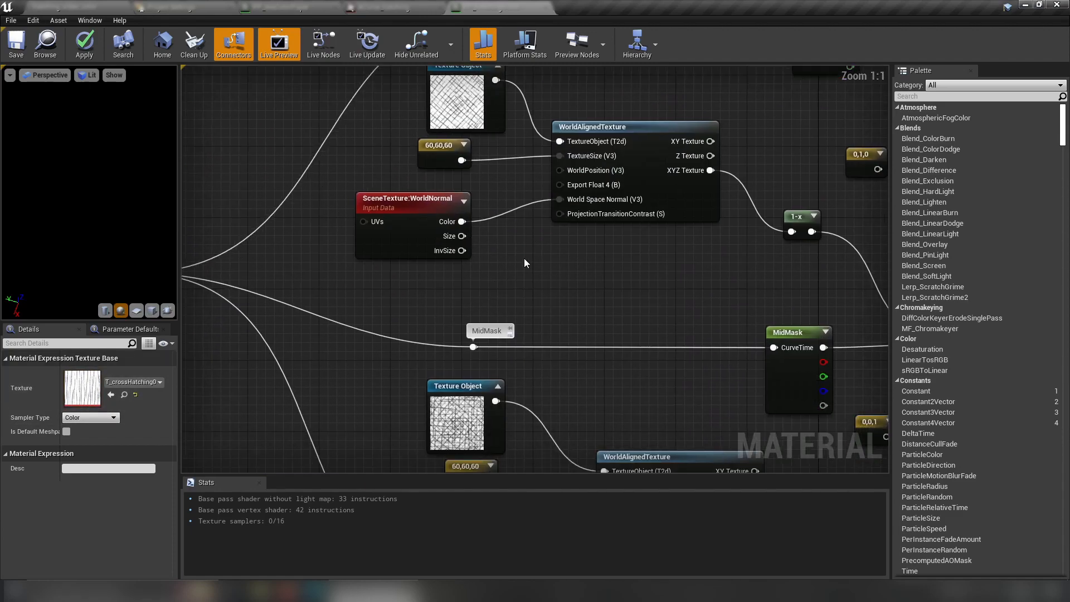
mouse_move(585, 433)
right_mouse_down()
mouse_move(578, 179)
mouse_move(604, 437)
right_mouse_up()
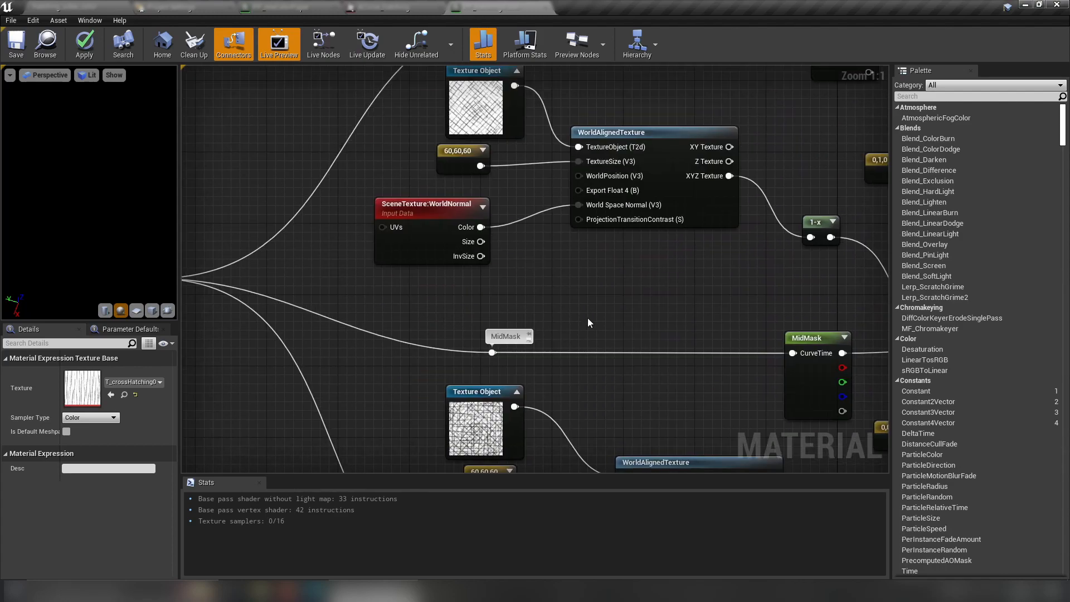
right_click_drag(594, 225, 600, 417)
right_click_drag(611, 207, 598, 414)
right_click_drag(507, 293, 652, 446)
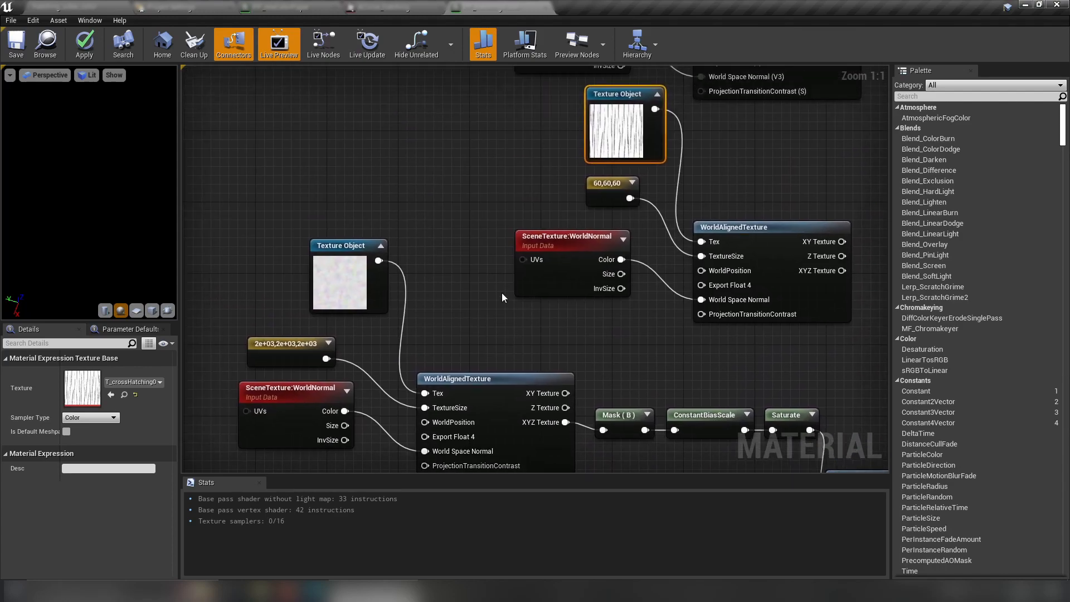
Move the 1-x node out of the way and add a LinearInterpolate node beside the duplicated WorldAlignedTexture node
right_click_drag(619, 245, 492, 428)
right_click_drag(710, 332, 418, 208)
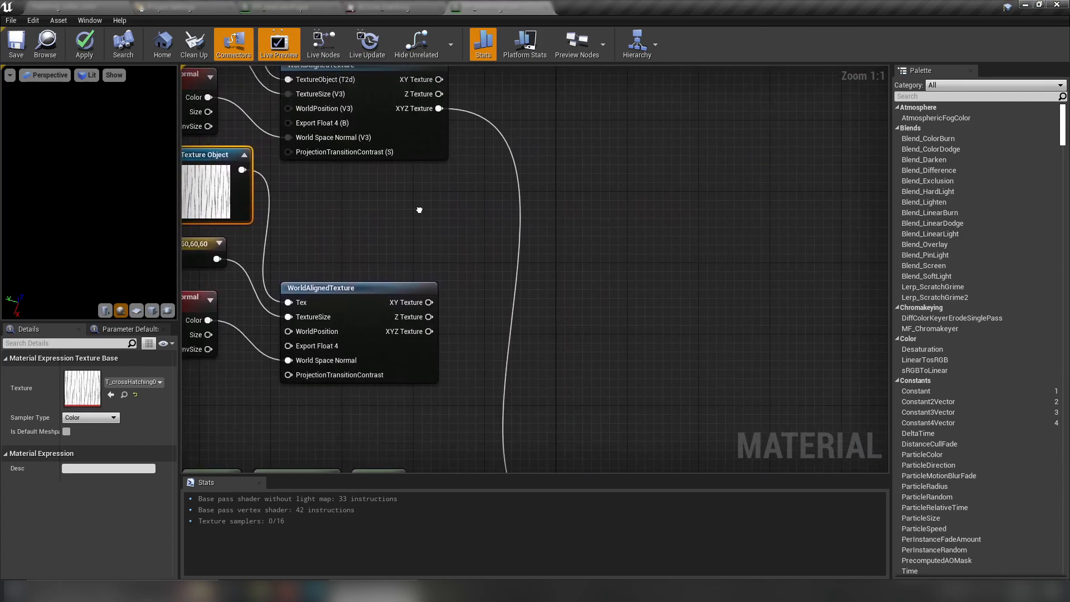
scroll(426, 239, "down", 2)
right_click_drag(577, 314, 594, 254)
left_click_drag(564, 413, 694, 397)
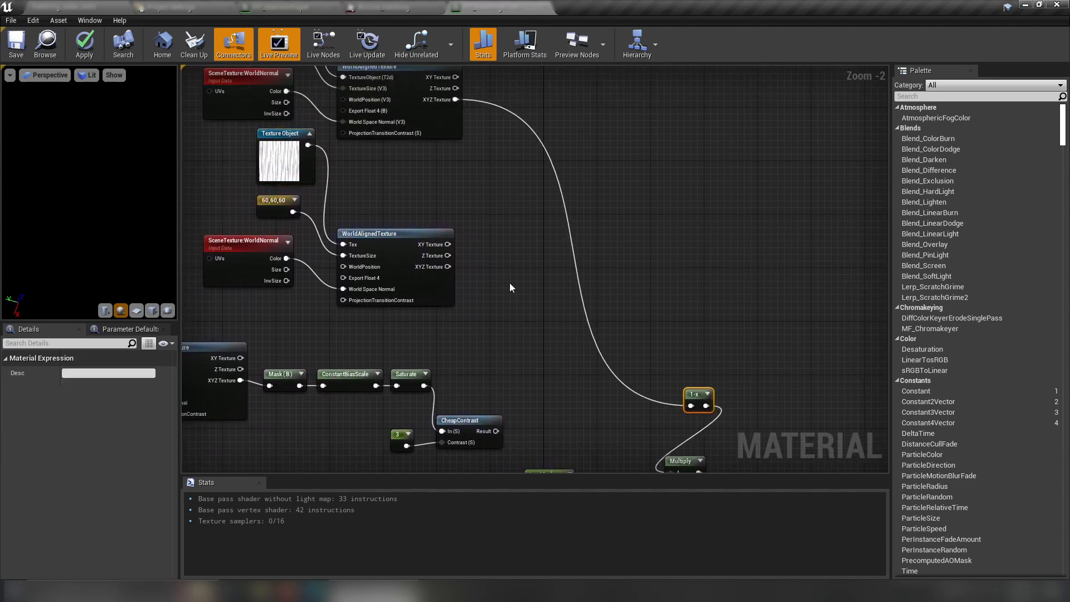
right_click_drag(509, 282, 522, 249)
right_click(522, 248)
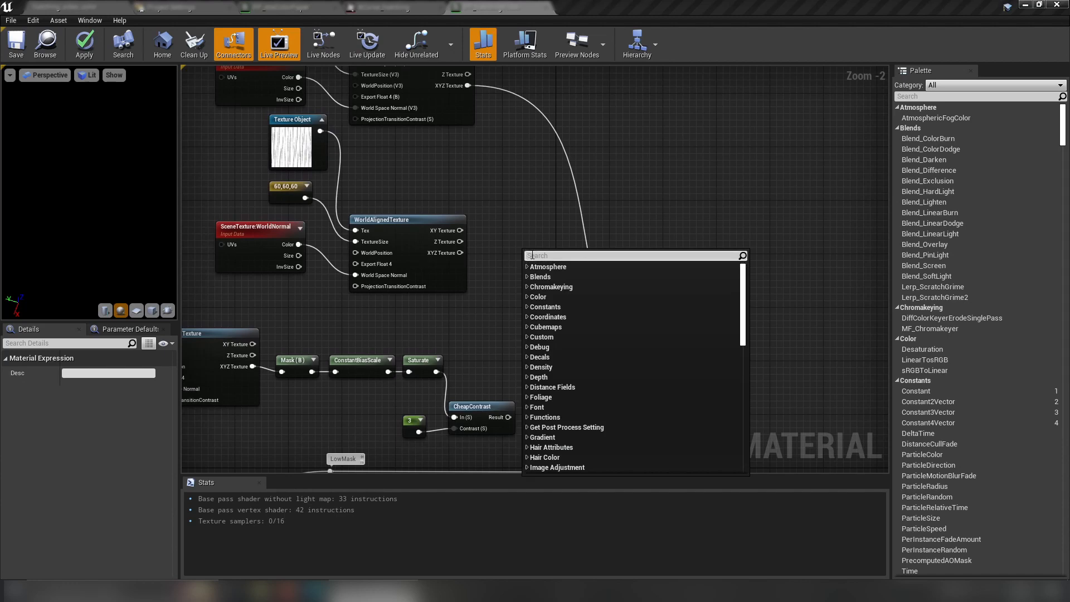
type("linear i")
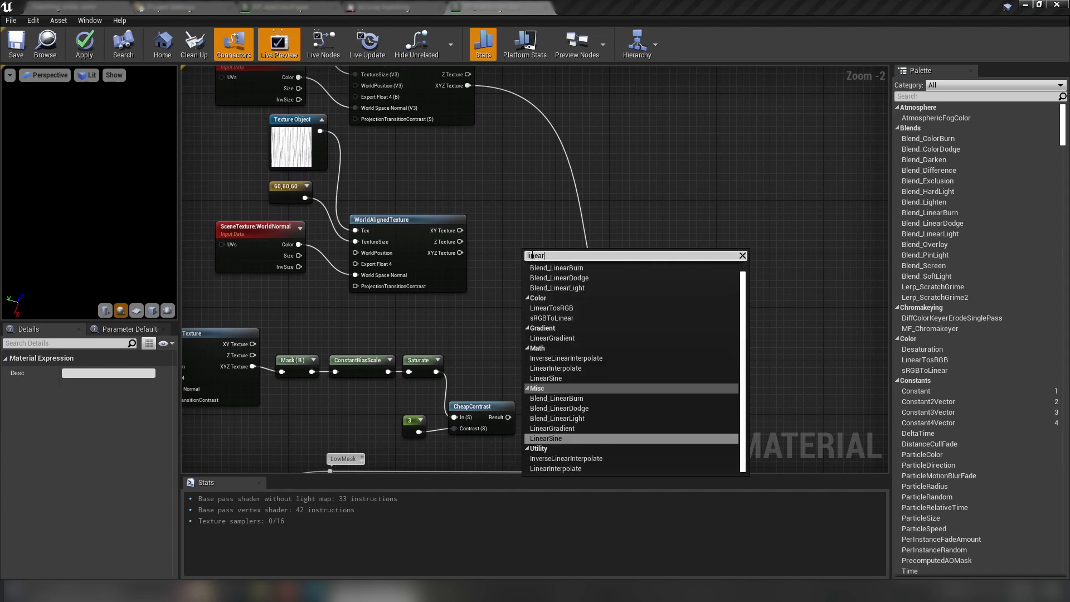
left_click(546, 368)
Connect the upper and duplicated WorldAlignedTexture XYZ outputs to the new Lerp's A and B, and the CheapContrast result to its Alpha
right_click_drag(486, 148, 472, 191)
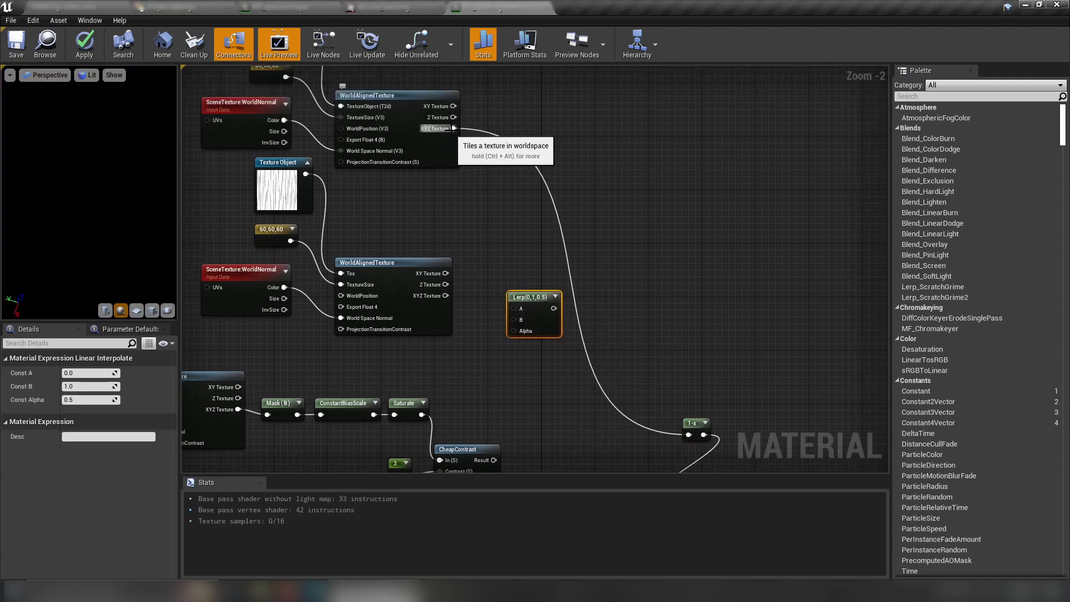
left_click_drag(453, 128, 520, 309)
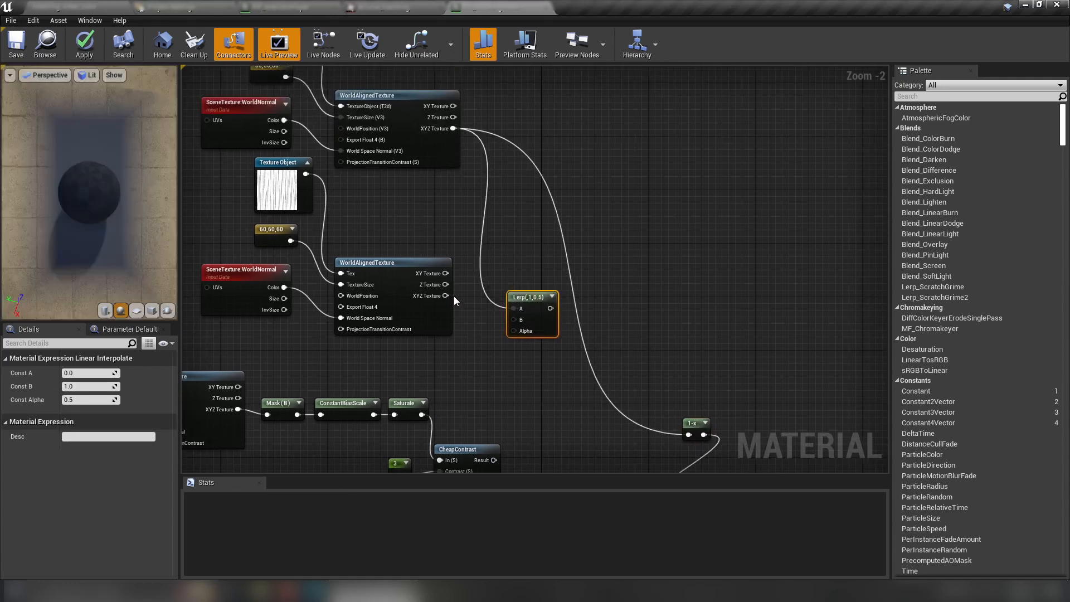
left_click_drag(454, 296, 513, 320)
right_click_drag(513, 320, 520, 266)
left_click_drag(500, 406, 527, 276)
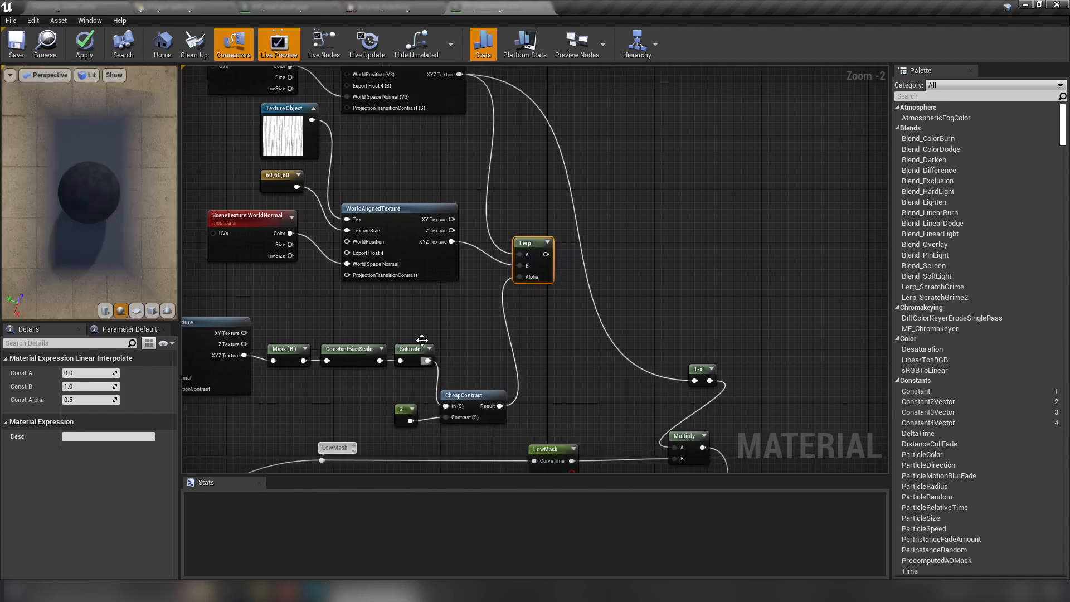
Feed the new Lerp's output into the 1-x node in place of the upper WorldAlignedTexture
right_click_drag(301, 304, 406, 273)
right_click_drag(308, 417, 211, 421)
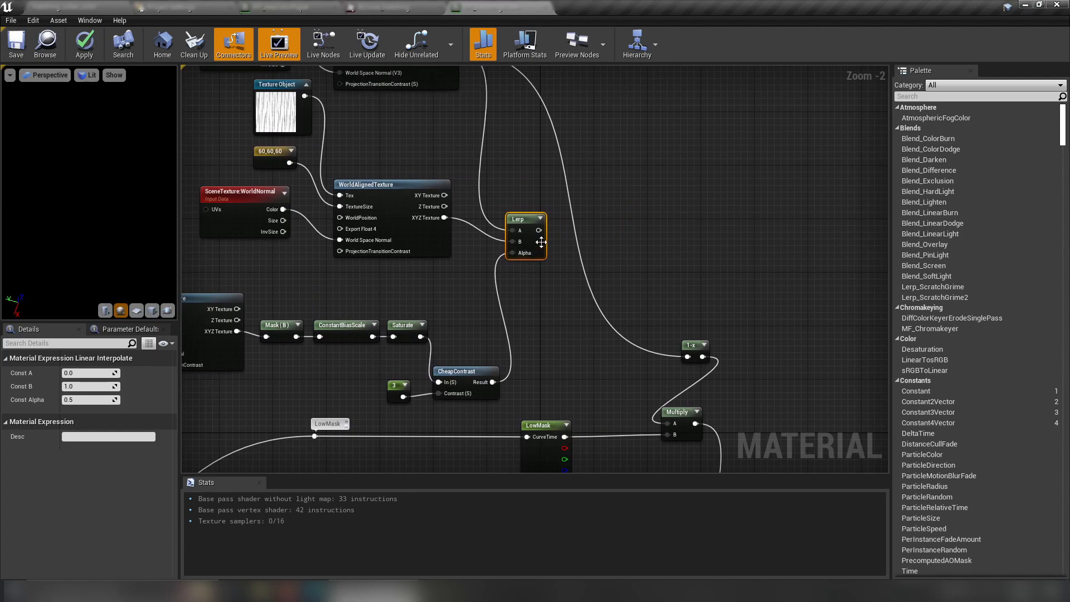
left_click_drag(540, 230, 688, 357)
right_click_drag(685, 294, 532, 237)
right_click_drag(421, 264, 447, 296)
Reconnect the final colour Lerp's output to the material's Emissive Color and apply the material
scroll(449, 300, "down", 2)
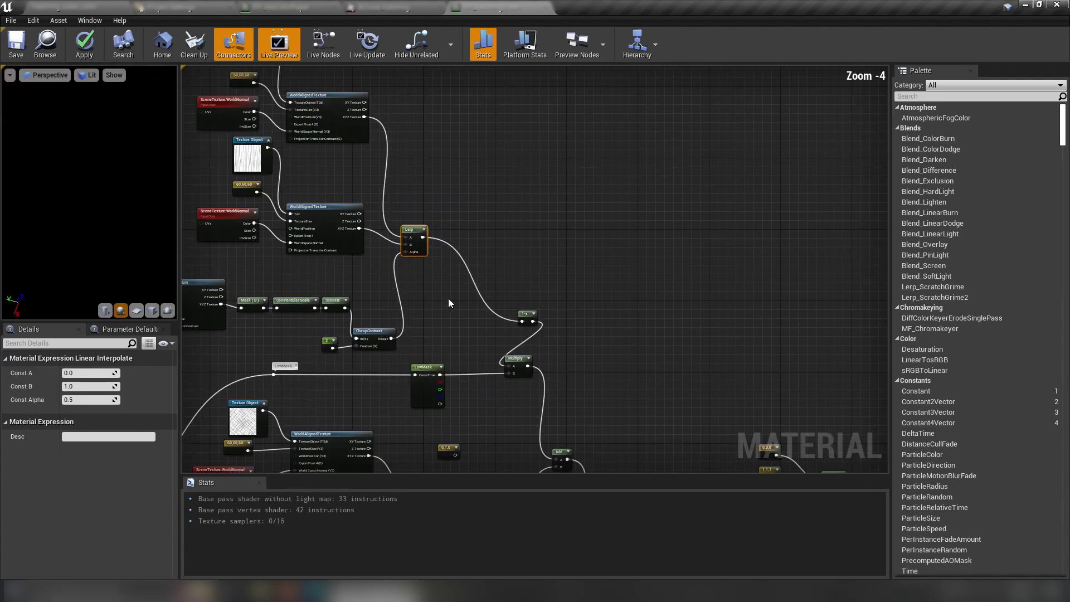
scroll(450, 303, "up", 3)
right_click_drag(468, 332, 452, 288)
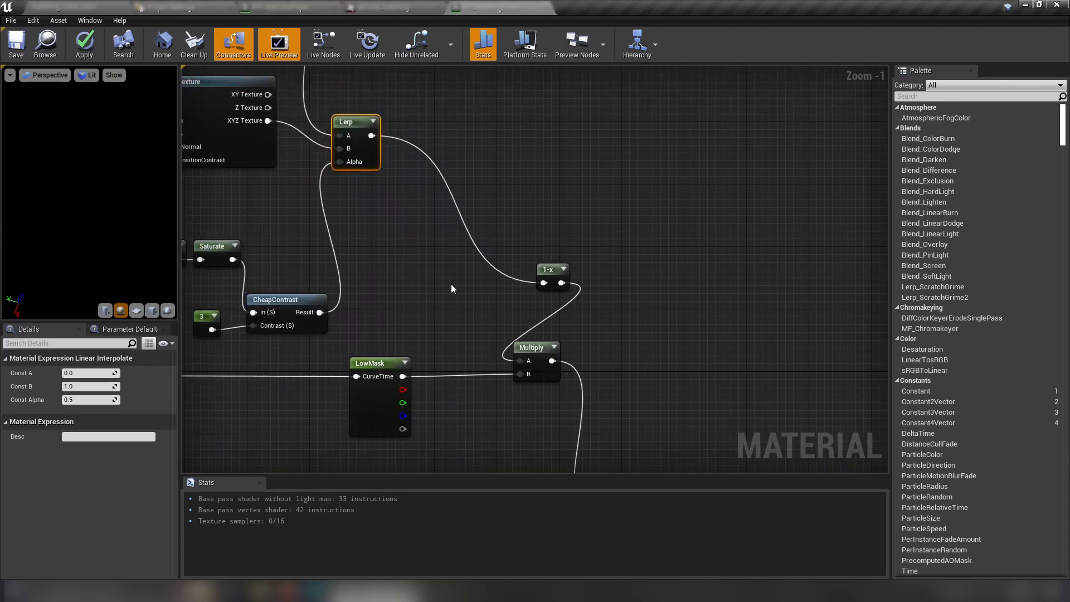
scroll(452, 289, "down", 3)
right_click_drag(580, 361, 378, 186)
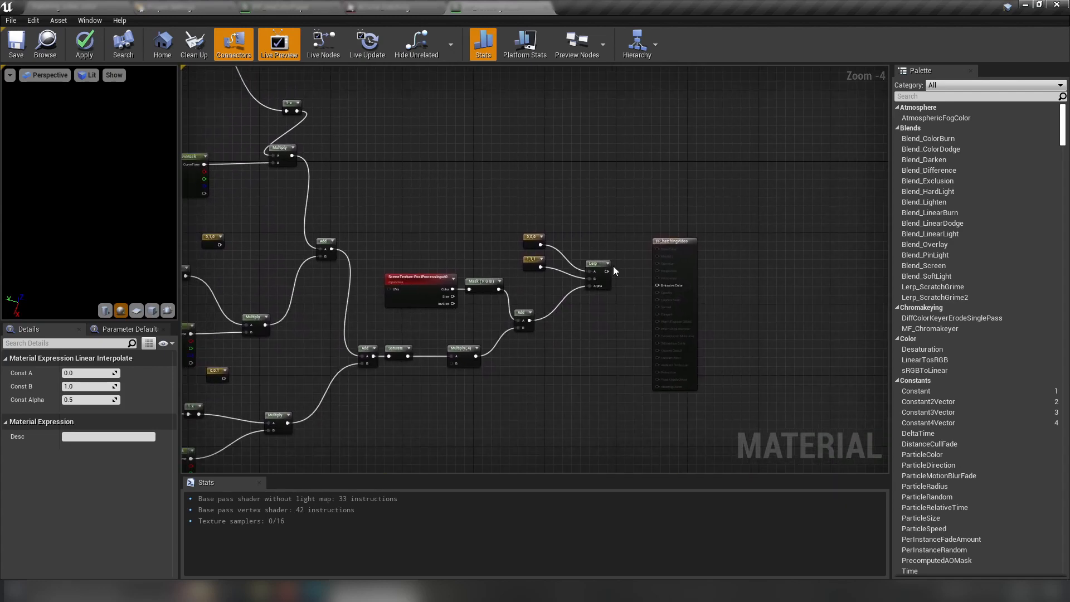
left_click_drag(607, 272, 675, 289)
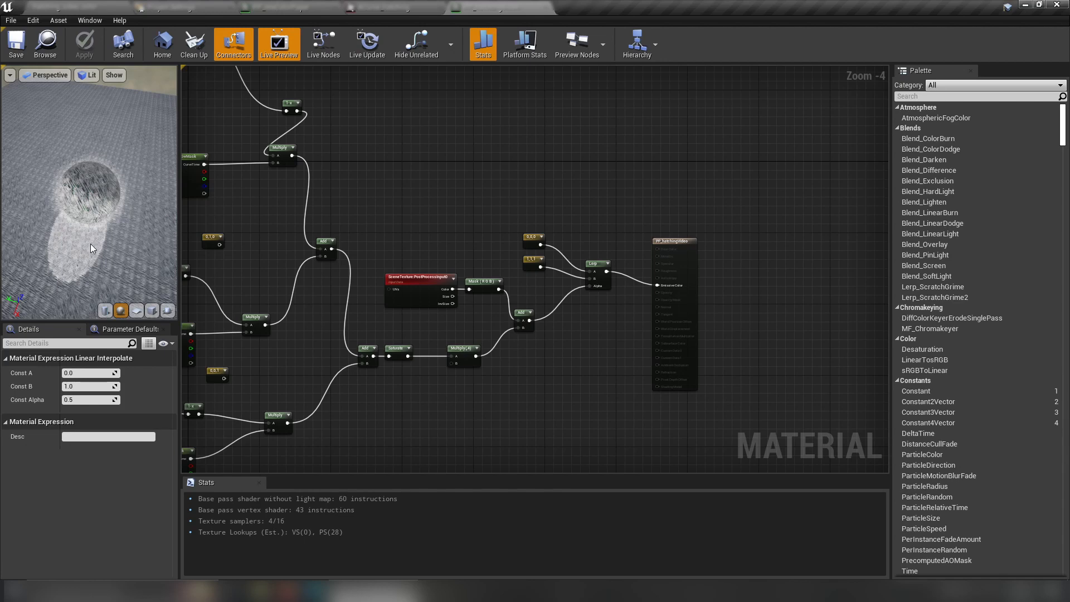
Examine the blended hatching in the material preview and on the temple, ground and cube in the level
left_click_drag(98, 219, 111, 213)
scroll(97, 223, "up", 8)
scroll(100, 239, "down", 8)
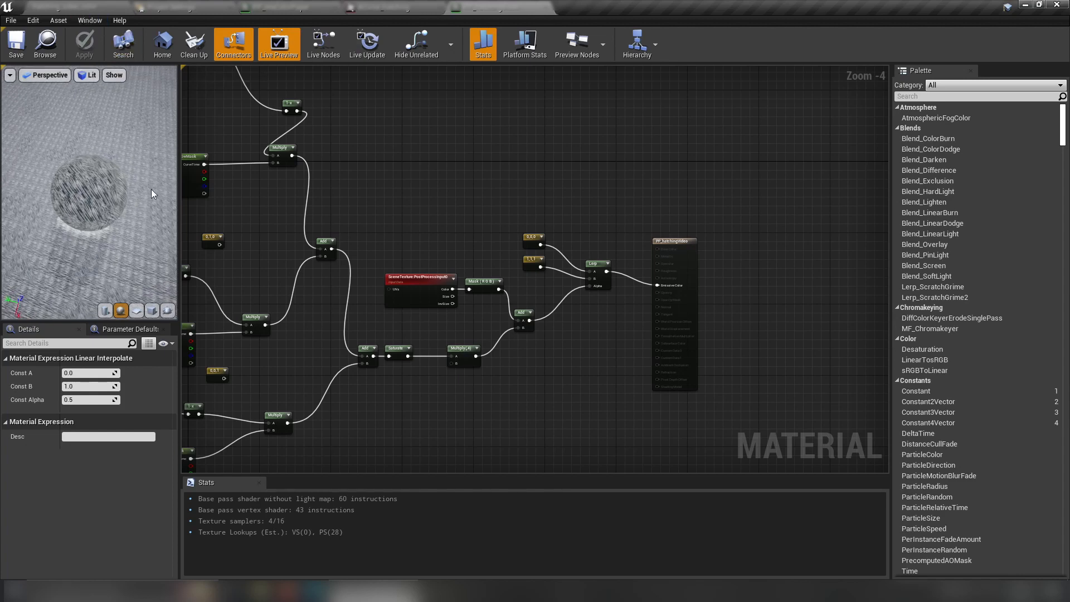
left_click(90, 7)
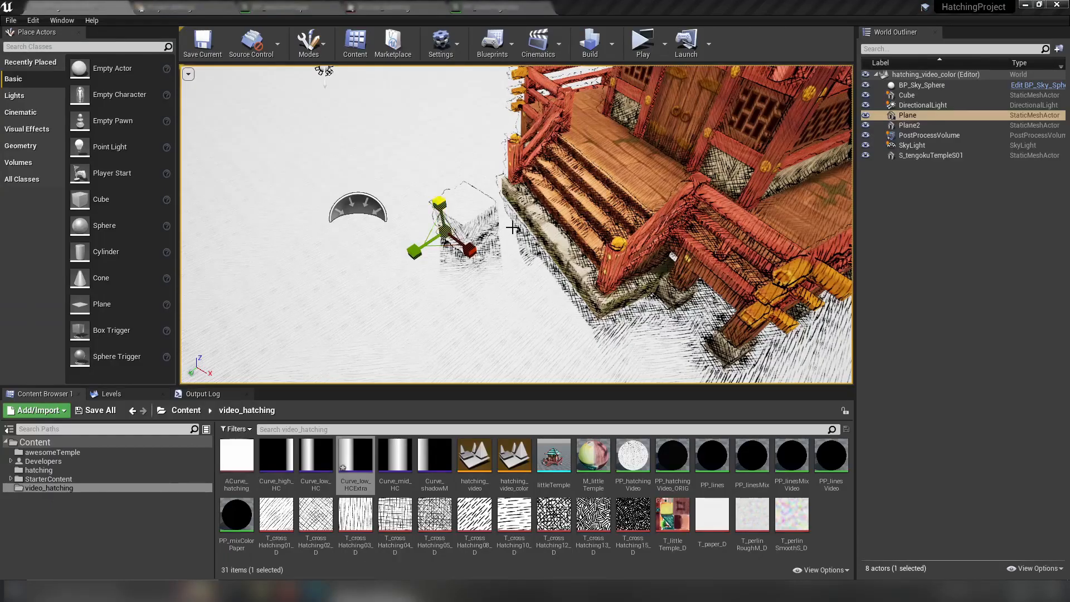
mouse_move(516, 224)
right_mouse_down()
mouse_move(545, 217)
mouse_move(591, 123)
mouse_move(563, 234)
mouse_move(519, 242)
right_mouse_up()
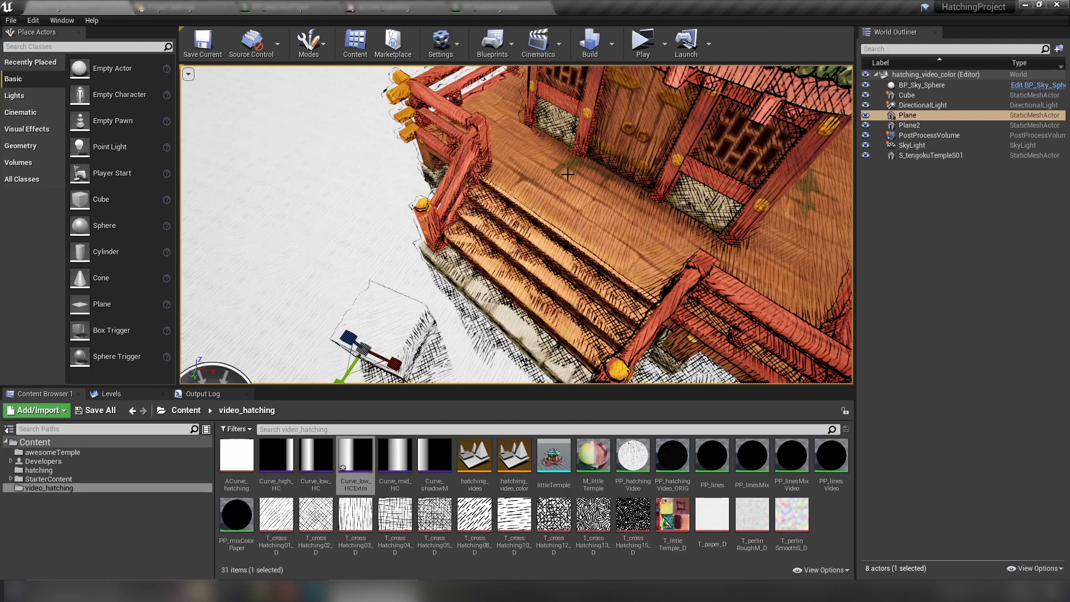
right_click_drag(521, 146, 506, 129)
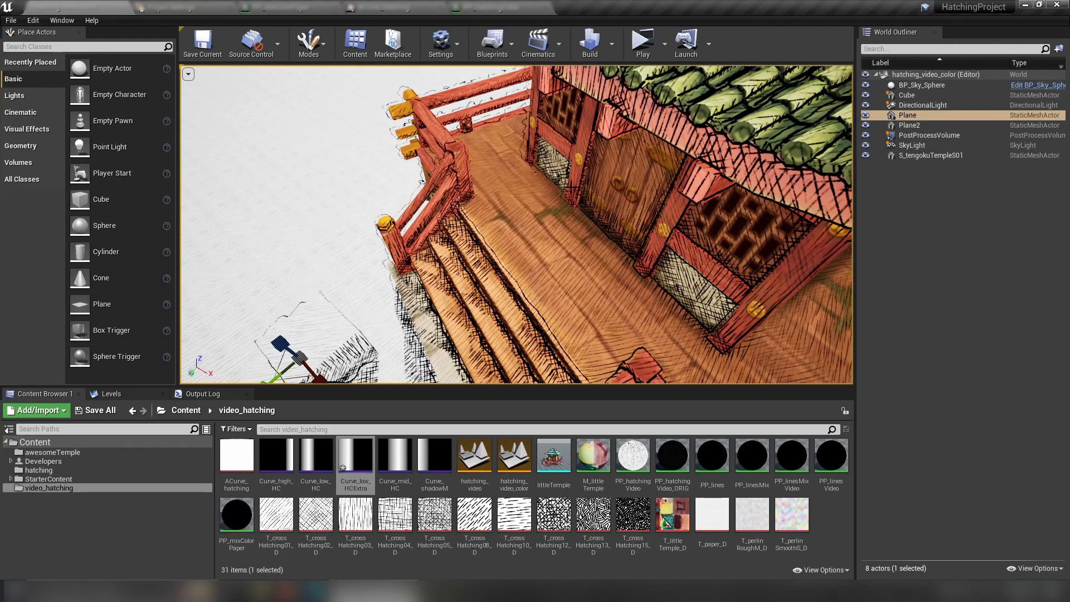
mouse_move(540, 241)
right_mouse_down()
mouse_move(381, 188)
mouse_move(405, 207)
mouse_move(406, 223)
mouse_move(402, 209)
right_mouse_up()
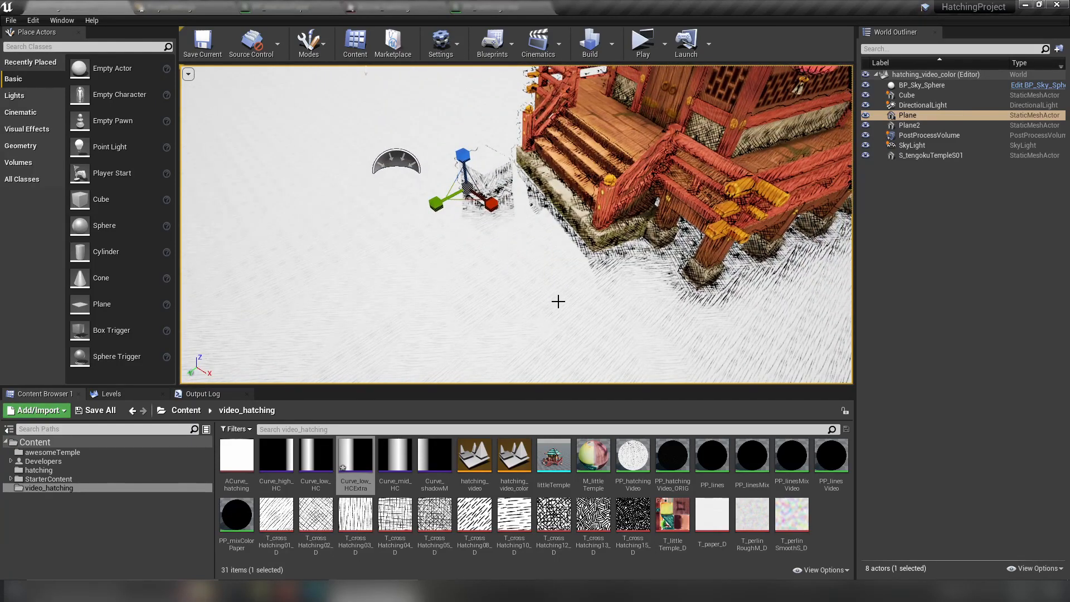
right_click_drag(559, 302, 559, 297)
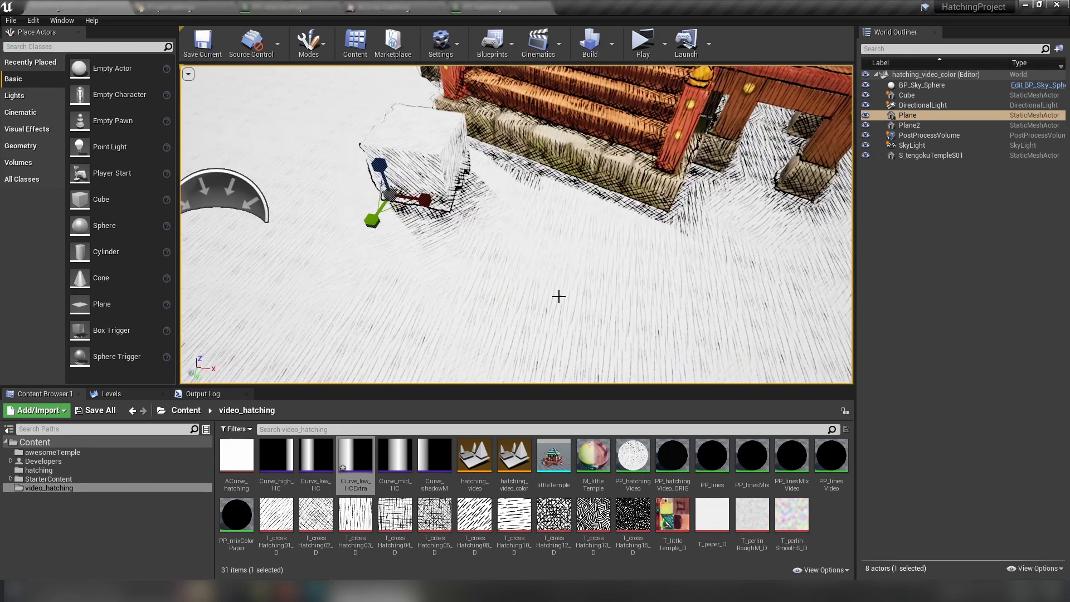
left_click(407, 117)
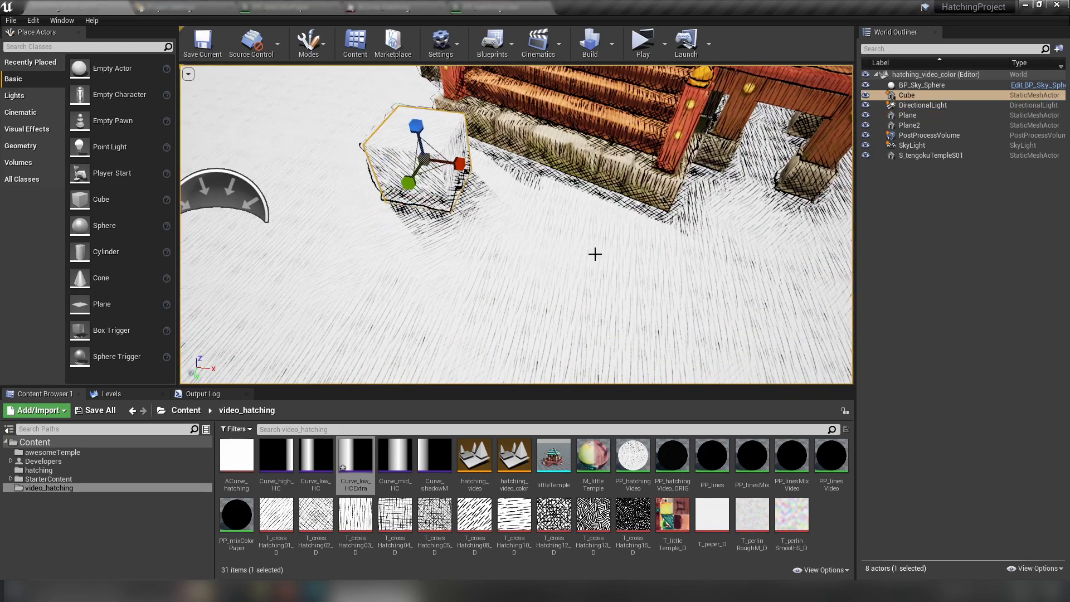
right_click_drag(595, 253, 621, 293)
left_click(596, 273)
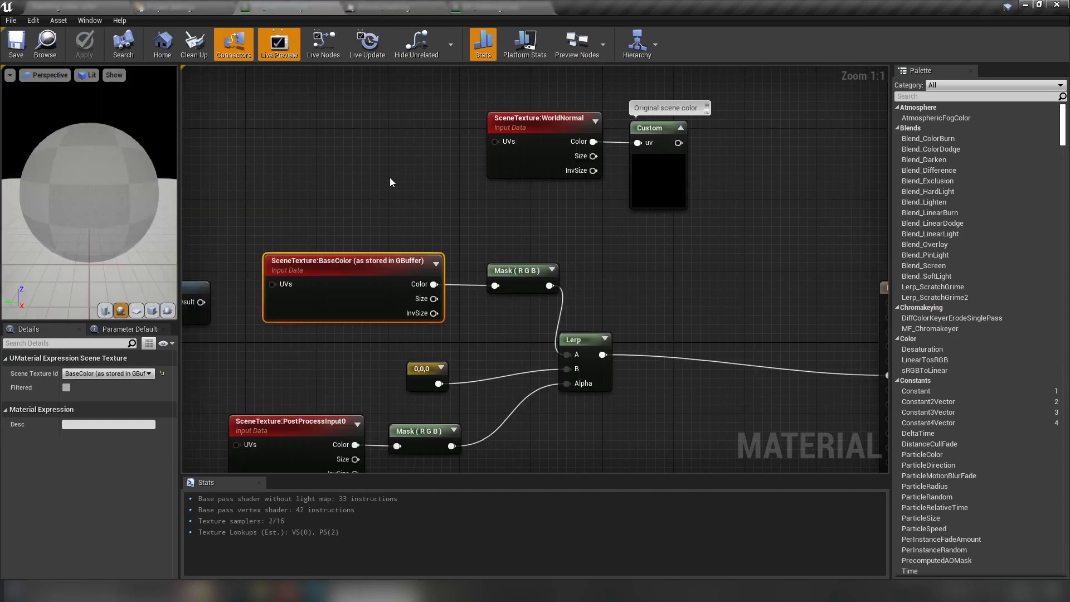
In the PP_mixColorPaper material, disconnect the BaseColor mask from the Lerp's A and move the BaseColor and mask nodes above the paper-texture branch
right_click_drag(390, 177, 380, 122)
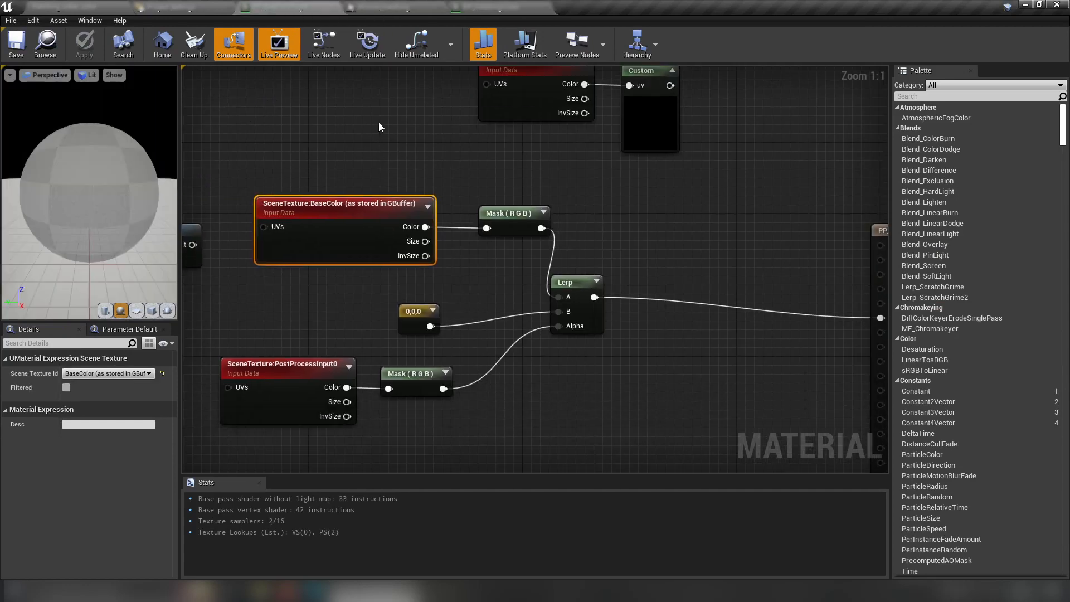
scroll(379, 123, "down", 2)
right_click_drag(449, 225, 546, 253)
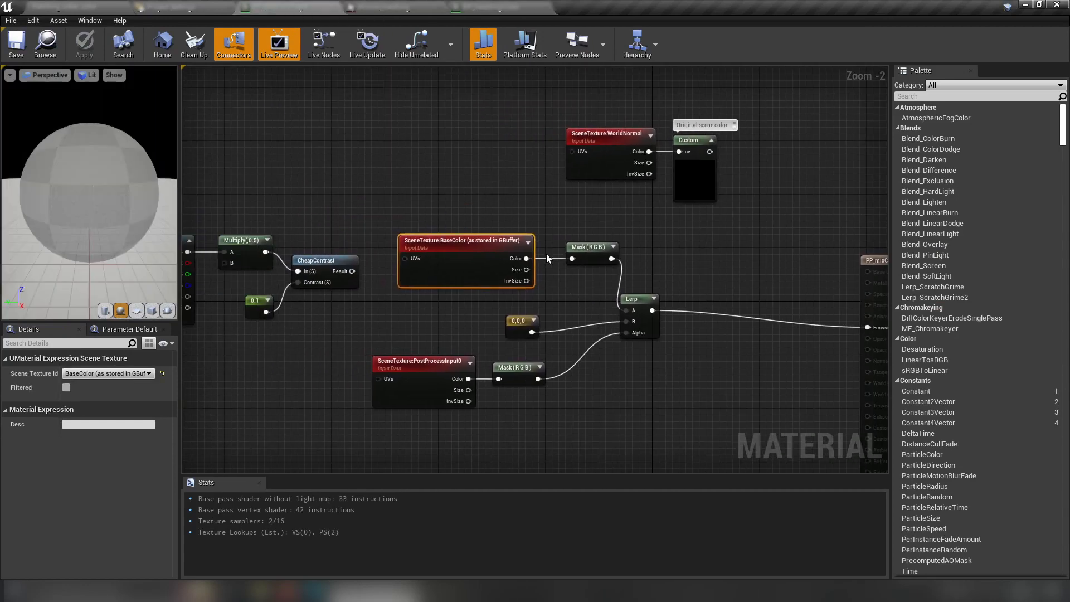
right_click_drag(300, 276, 477, 290)
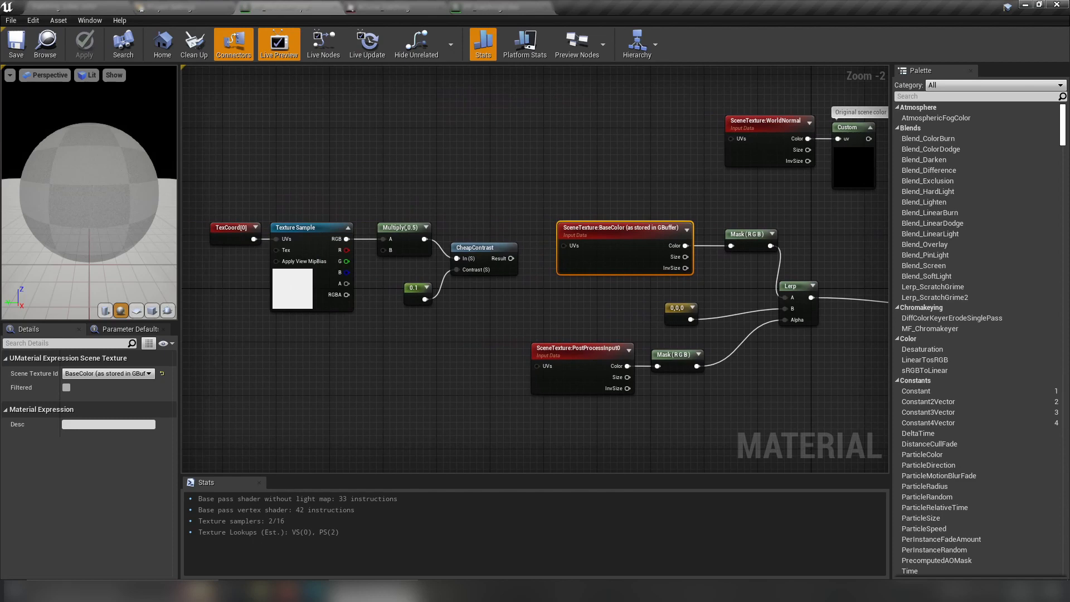
right_click_drag(522, 327, 456, 333)
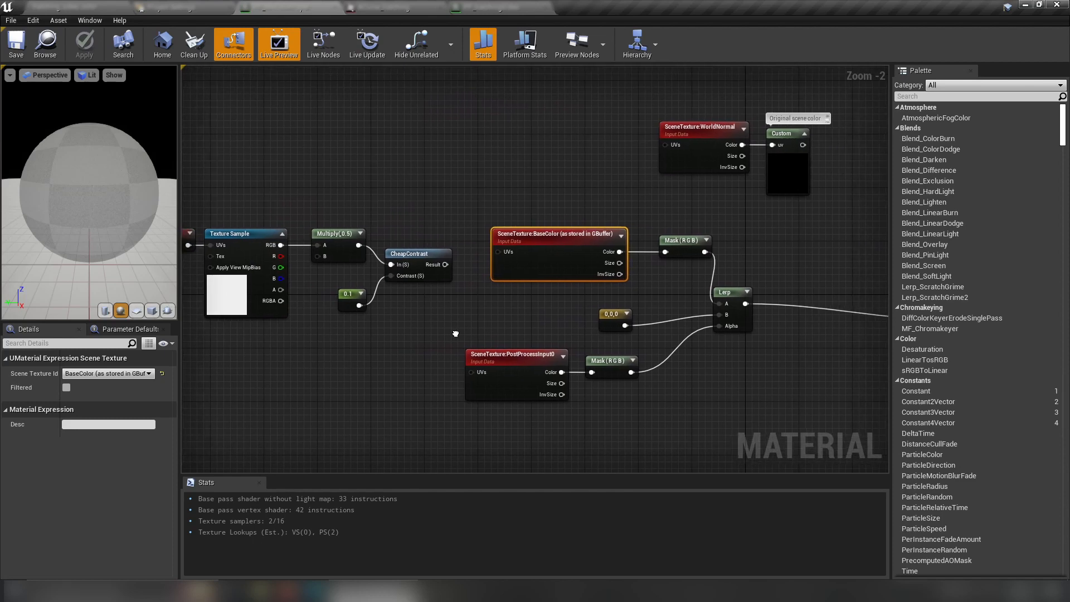
left_click(715, 267, "alt")
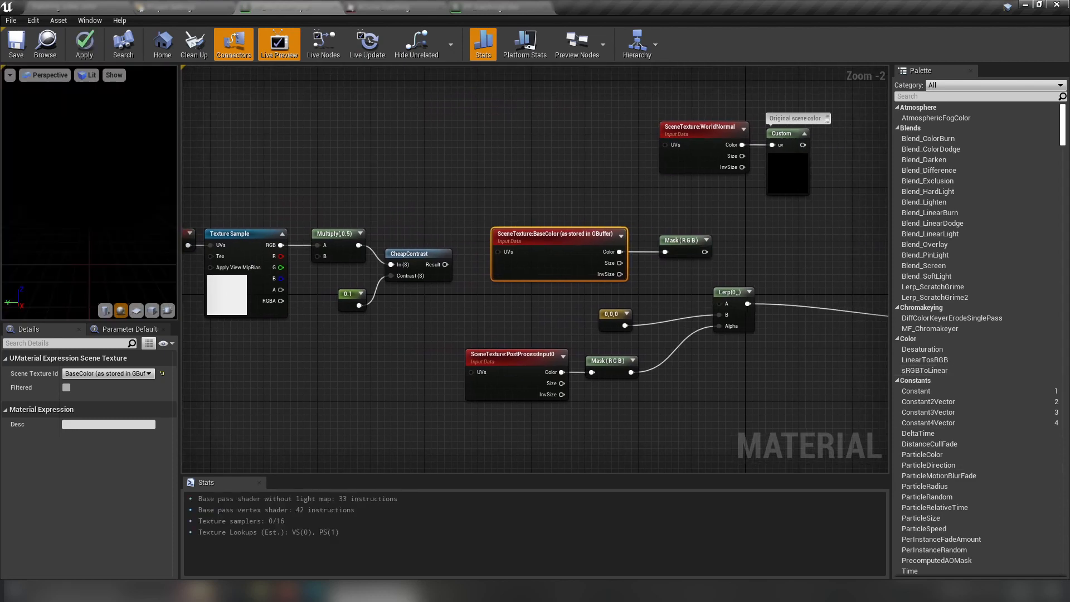
left_click(691, 249, "ctrl")
left_click_drag(690, 249, 529, 162)
Delete the WorldNormal and Custom scene colour nodes and add a Blend_Overlay node before the Lerp
left_click_drag(853, 234, 618, 133)
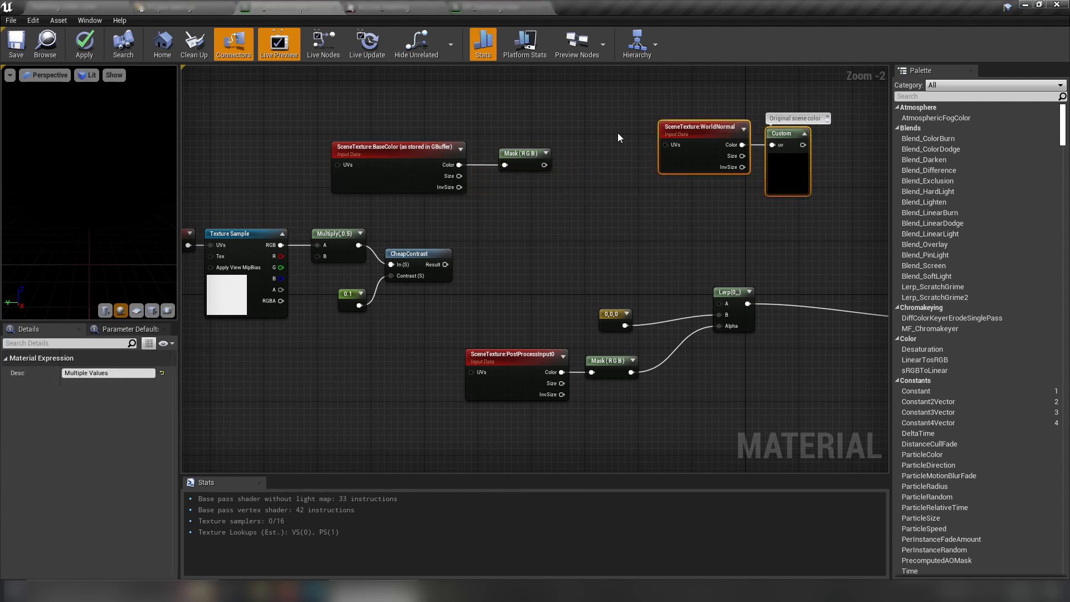
key("Delete")
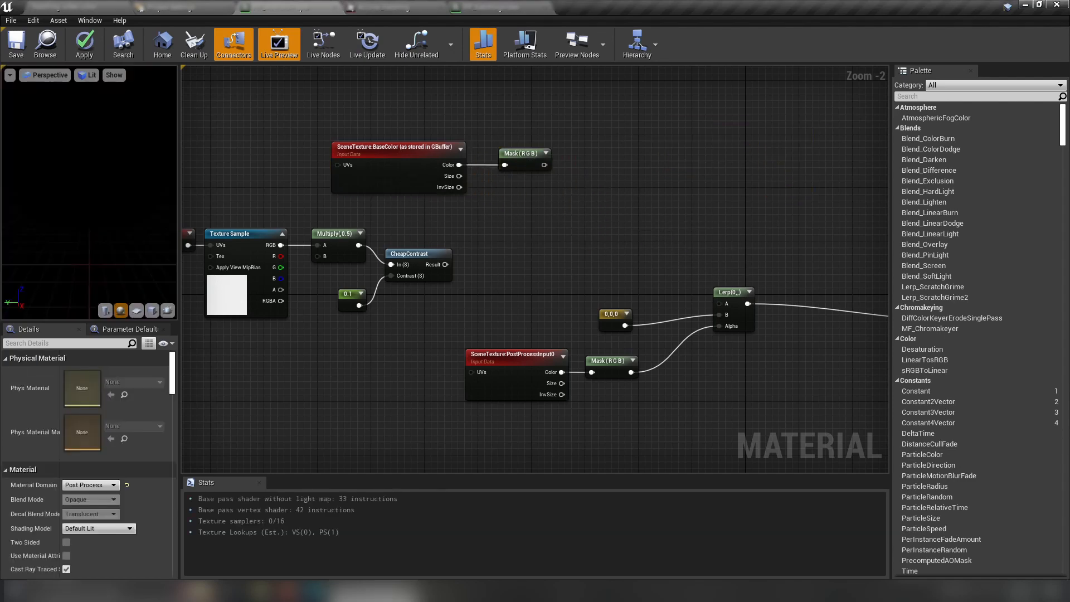
right_click(577, 259)
type("overla")
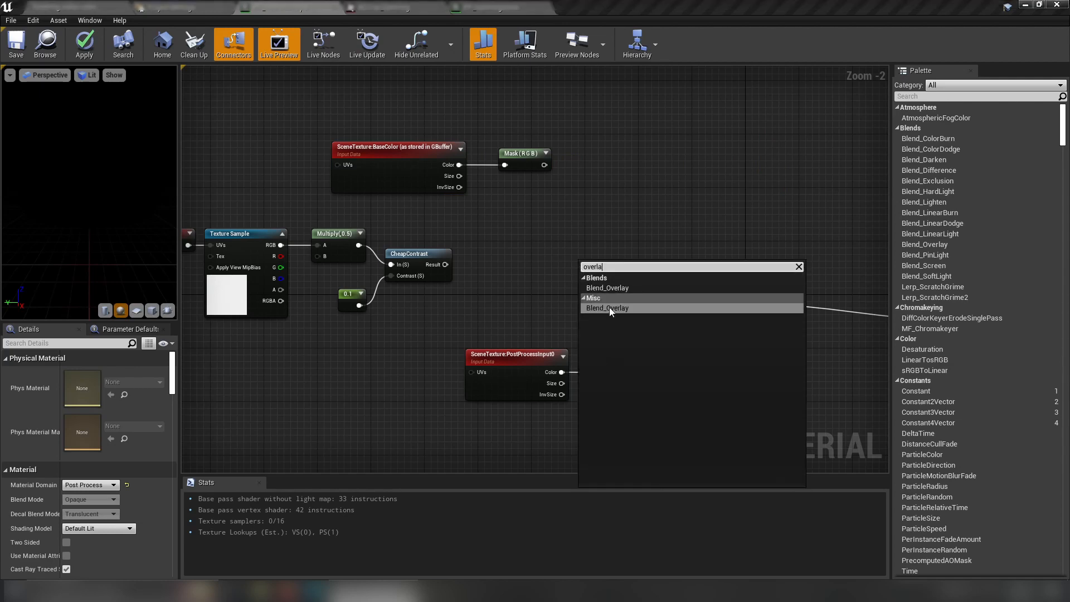
left_click(610, 308)
right_click_drag(559, 214, 575, 226)
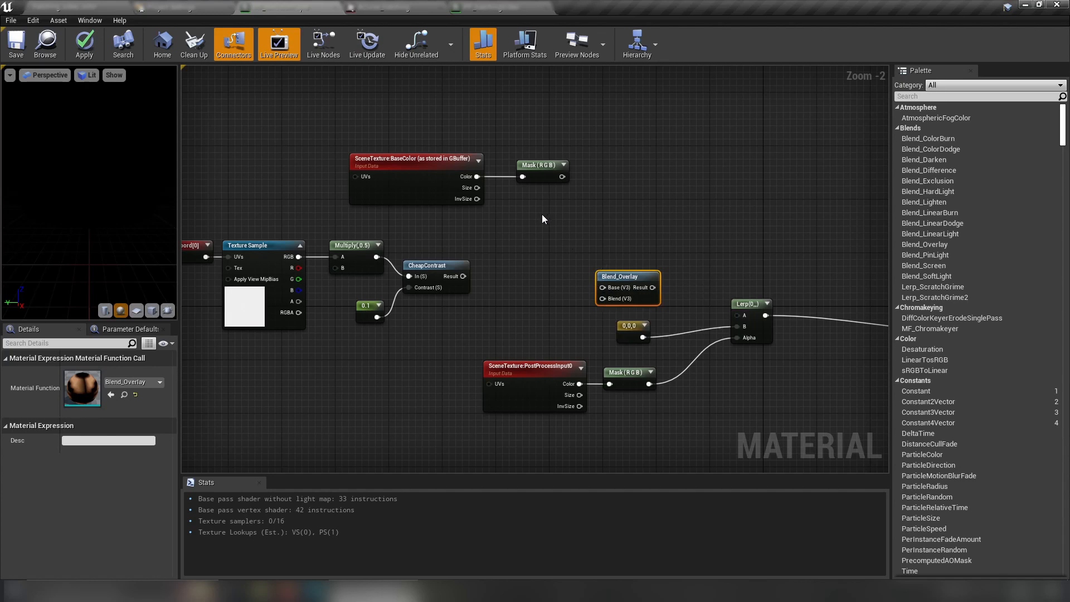
Connect the CheapContrast result to Blend_Overlay's Base and the BaseColor RGB mask to its Blend input
scroll(545, 287, "up", 2)
right_click(483, 280)
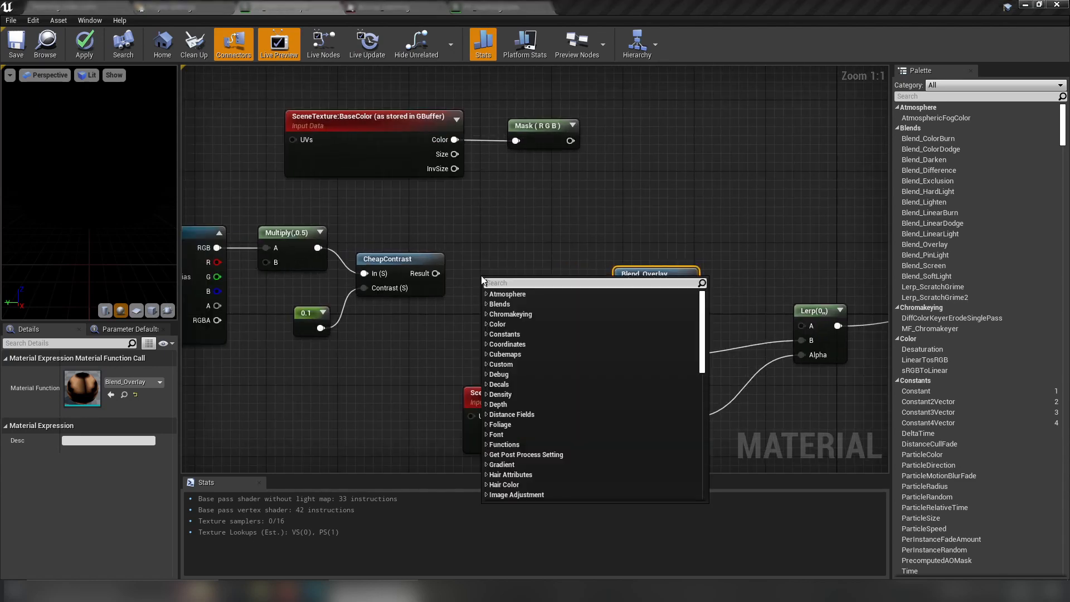
left_click(550, 215)
right_click_drag(551, 216, 561, 223)
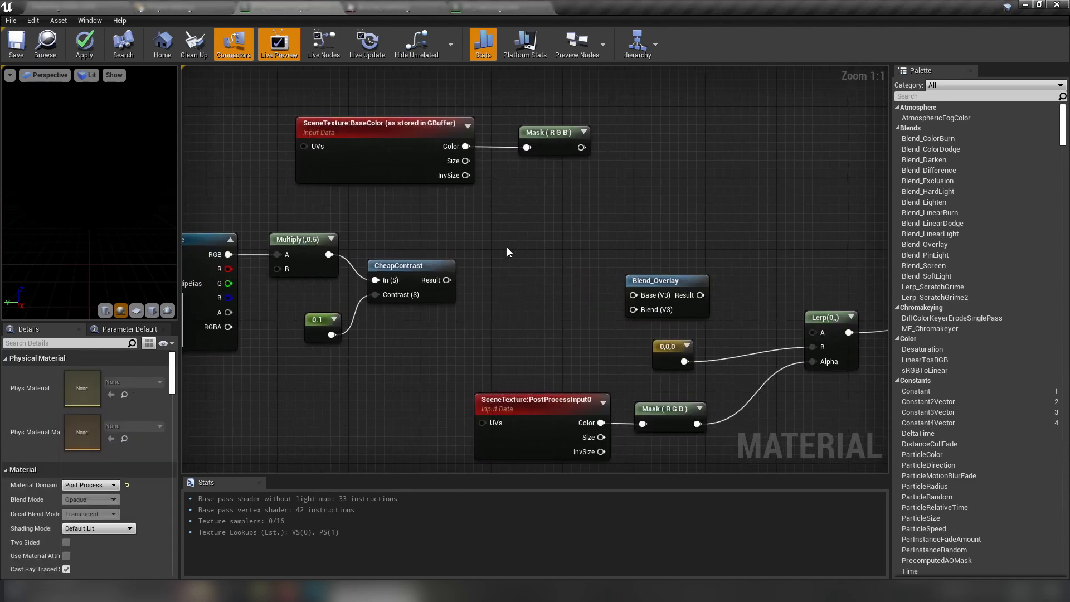
left_click_drag(447, 280, 631, 300)
right_click_drag(488, 306, 454, 313)
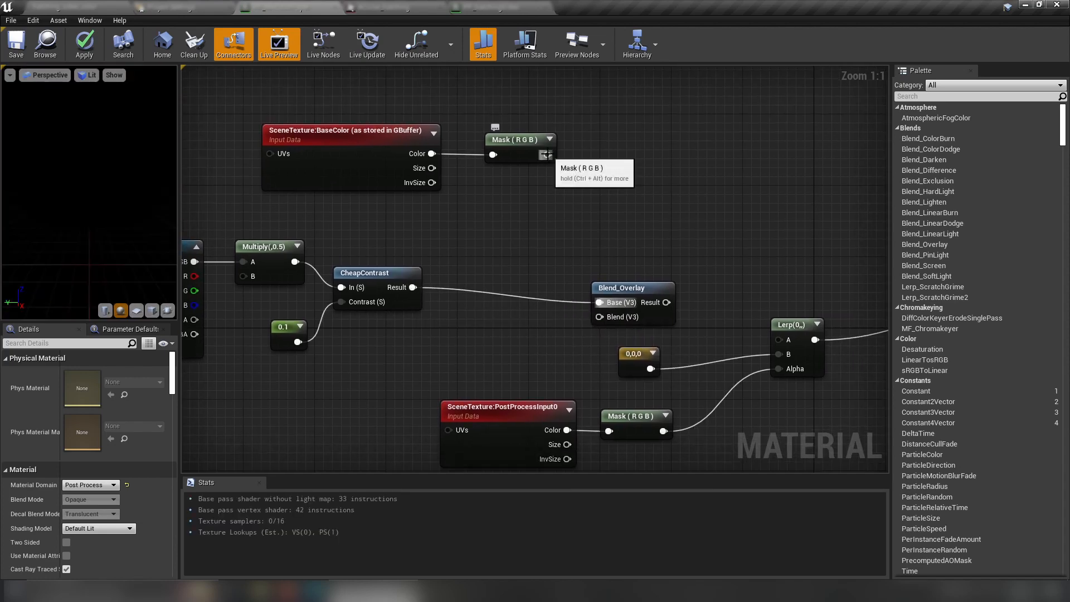
left_click_drag(548, 156, 599, 317)
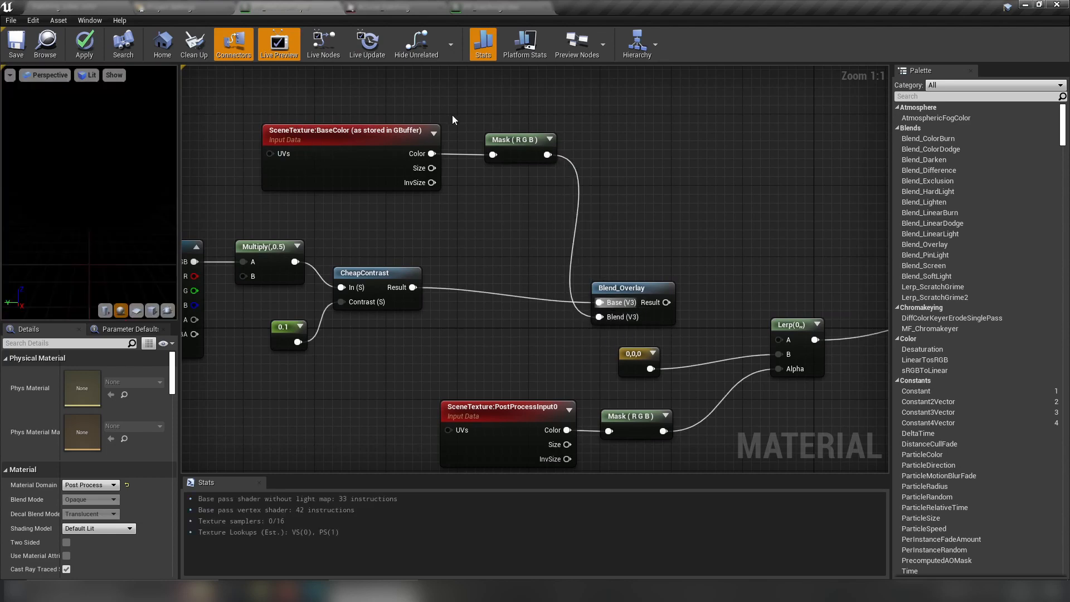
Connect the Blend_Overlay result to the Lerp's A input
right_click_drag(667, 302, 606, 274)
left_click_drag(606, 274, 723, 312)
right_click_drag(757, 223, 661, 228)
scroll(661, 235, "down", 3)
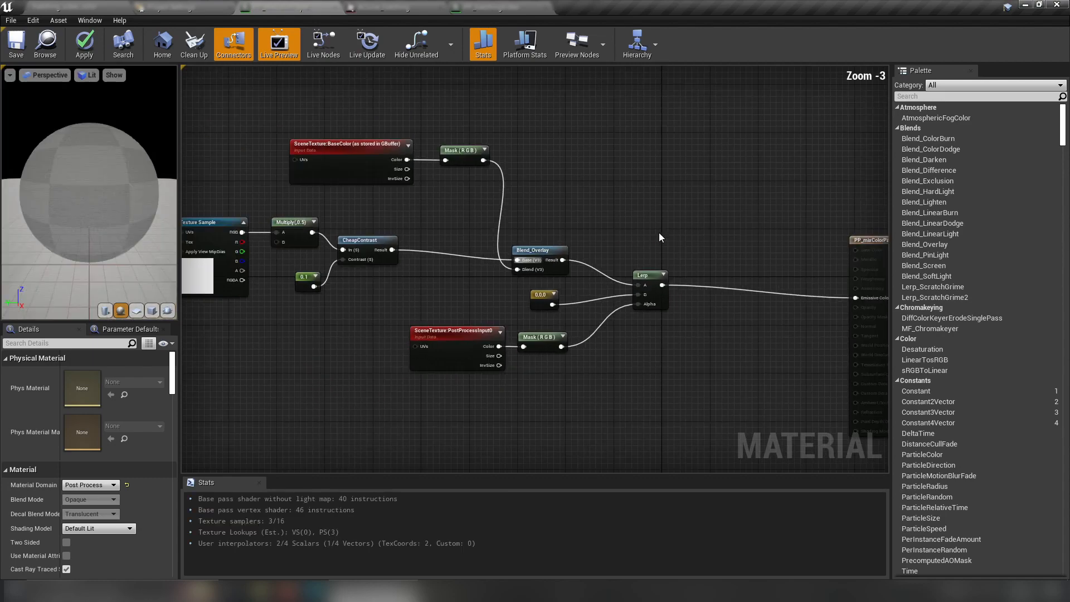
scroll(628, 385, "up", 1)
right_click_drag(621, 400, 634, 356)
scroll(634, 356, "up", 1)
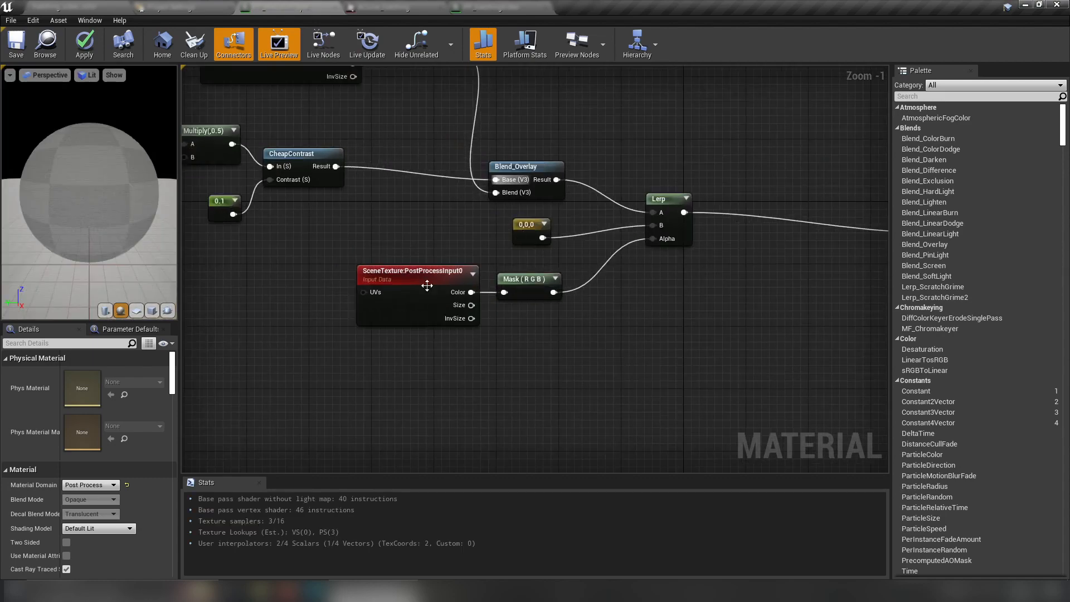
Save the PP_mixColorPaper material and show the hatching level's viewport full screen
left_click(16, 45)
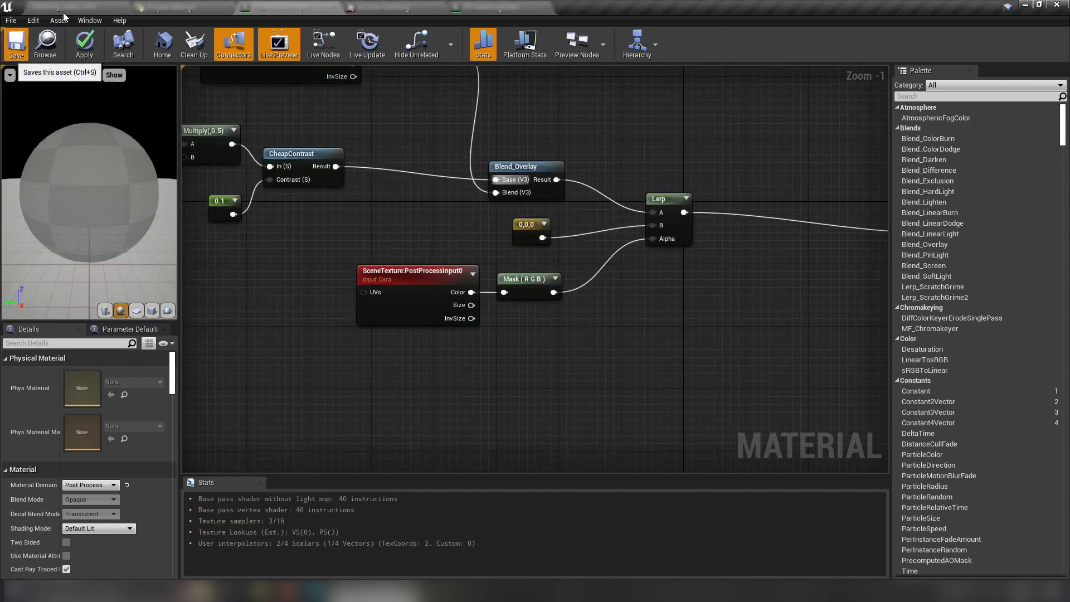
left_click(65, 9)
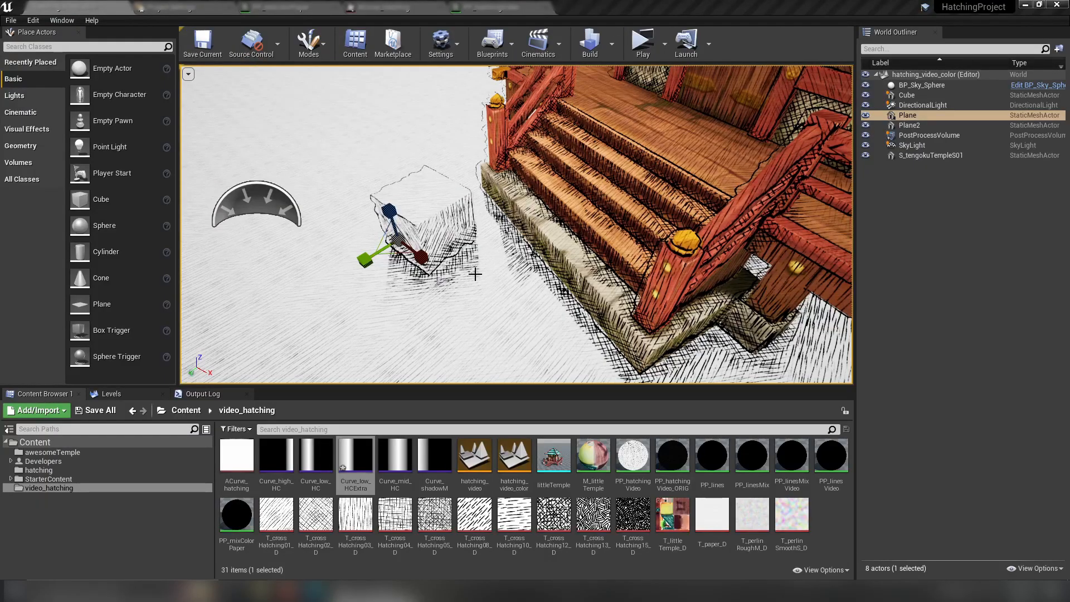
right_click_drag(485, 269, 481, 268)
key("F11")
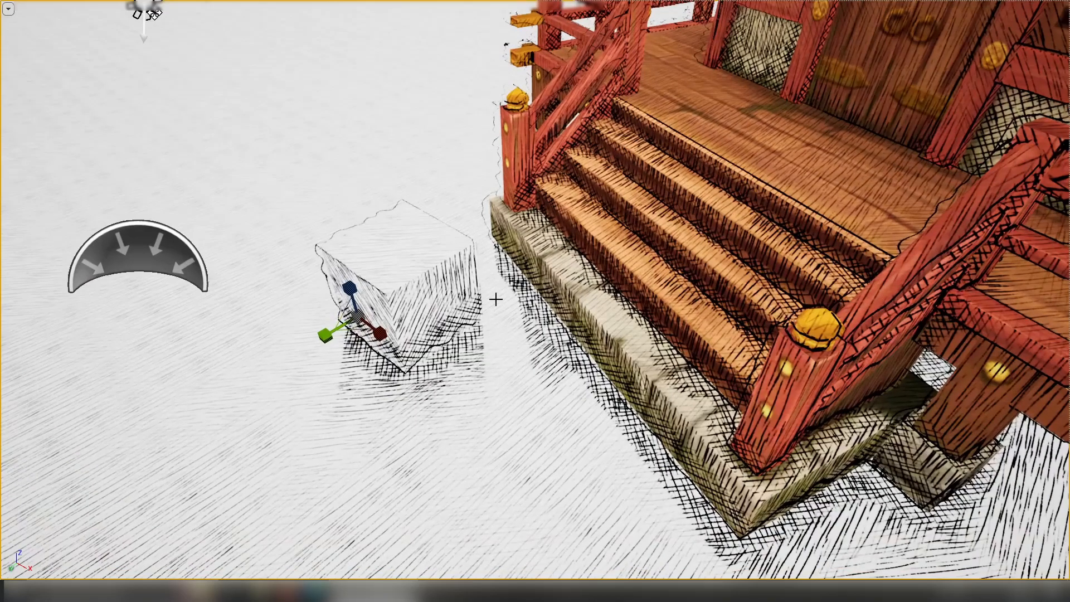
Examine the hatching and paper texture on the ground, cube and temple steps from close up and farther away
right_click_drag(505, 371, 506, 371)
key("w")
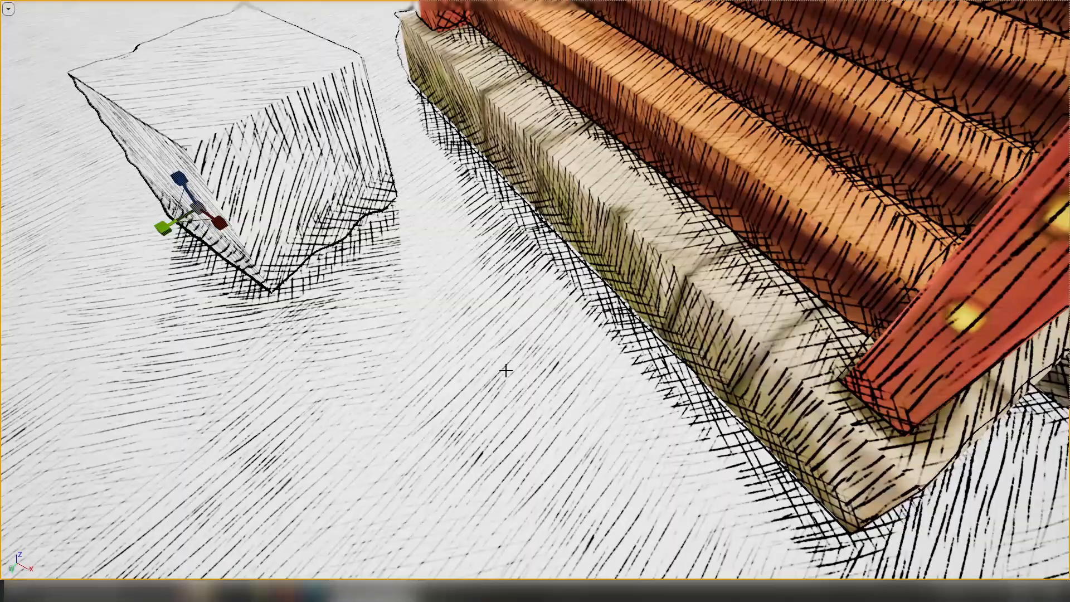
scroll(485, 335, "down", 6)
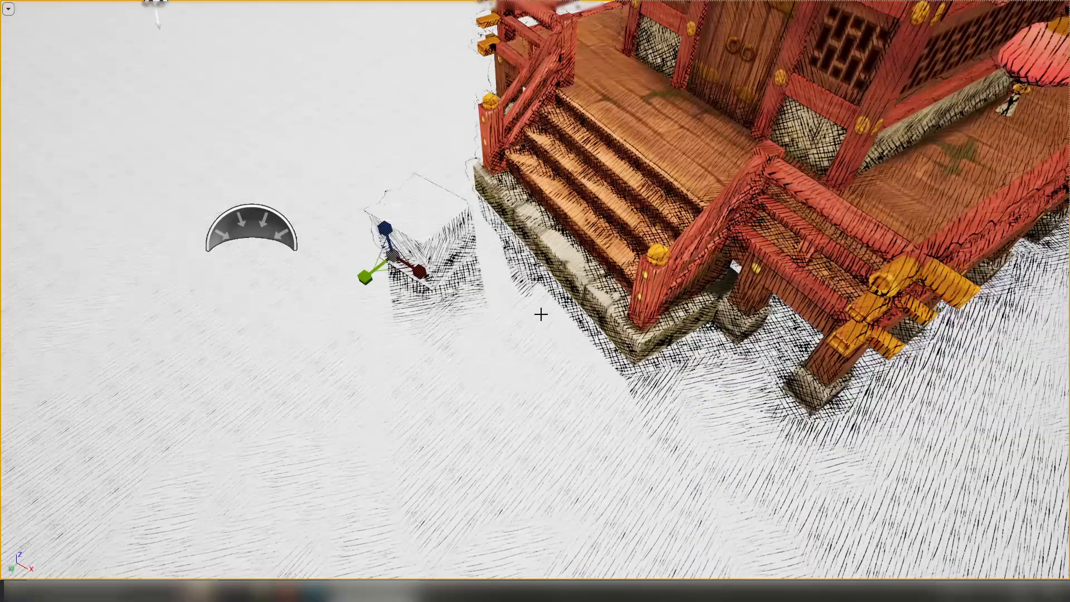
right_click_drag(542, 301, 541, 310)
scroll(557, 267, "down", 2)
right_click_drag(557, 267, 563, 254)
scroll(566, 254, "down", 4)
scroll(566, 254, "up", 6)
scroll(567, 254, "up", 2)
right_click_drag(549, 291, 587, 293)
scroll(550, 291, "up", 4)
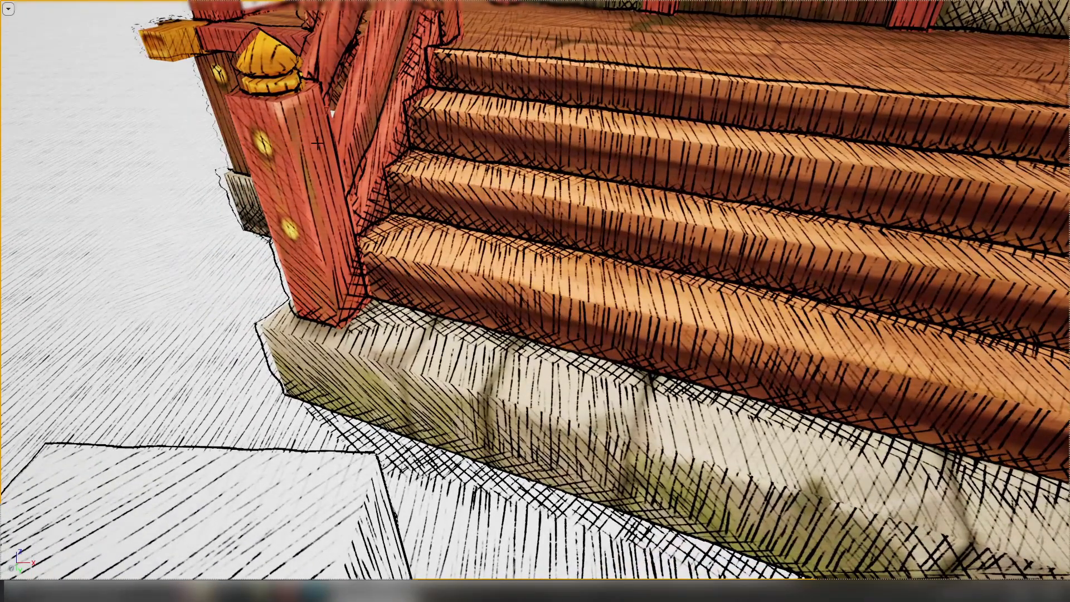
left_click_drag(567, 270, 473, 331, "alt")
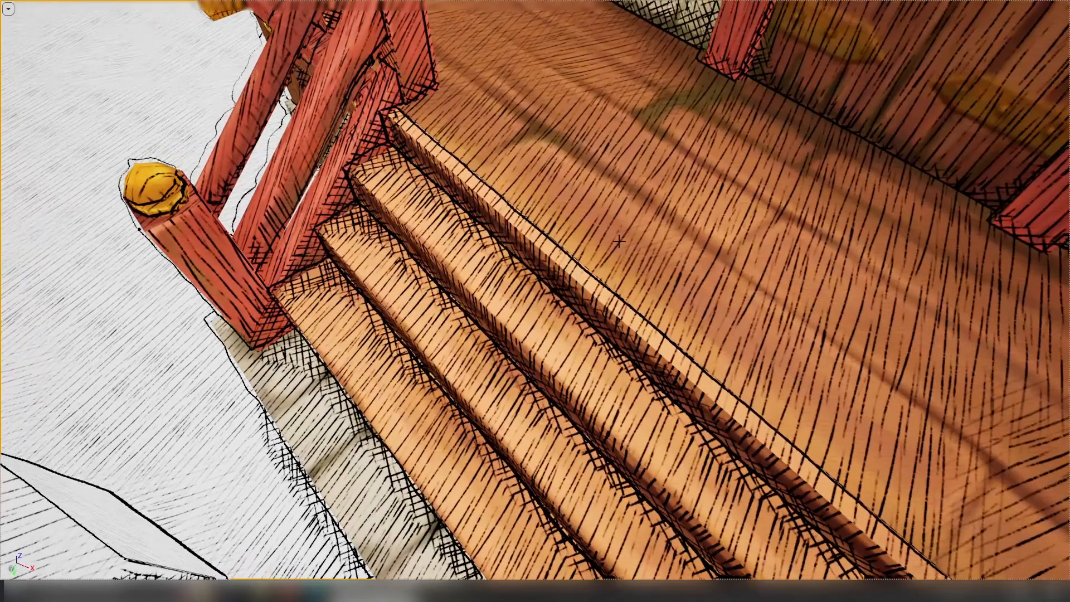
scroll(647, 219, "down", 5)
left_click_drag(713, 327, 740, 305, "alt")
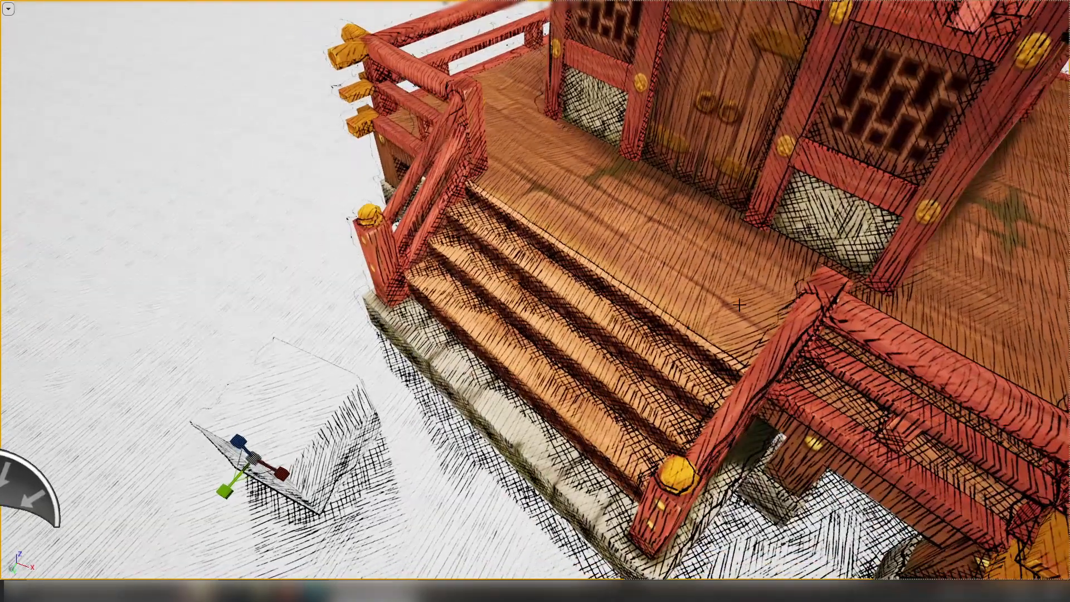
Bring the low hatching curve editor beside the temple view and test its first black key at 0 before returning it to -0.1
left_click_drag(1069, 70, 592, 50)
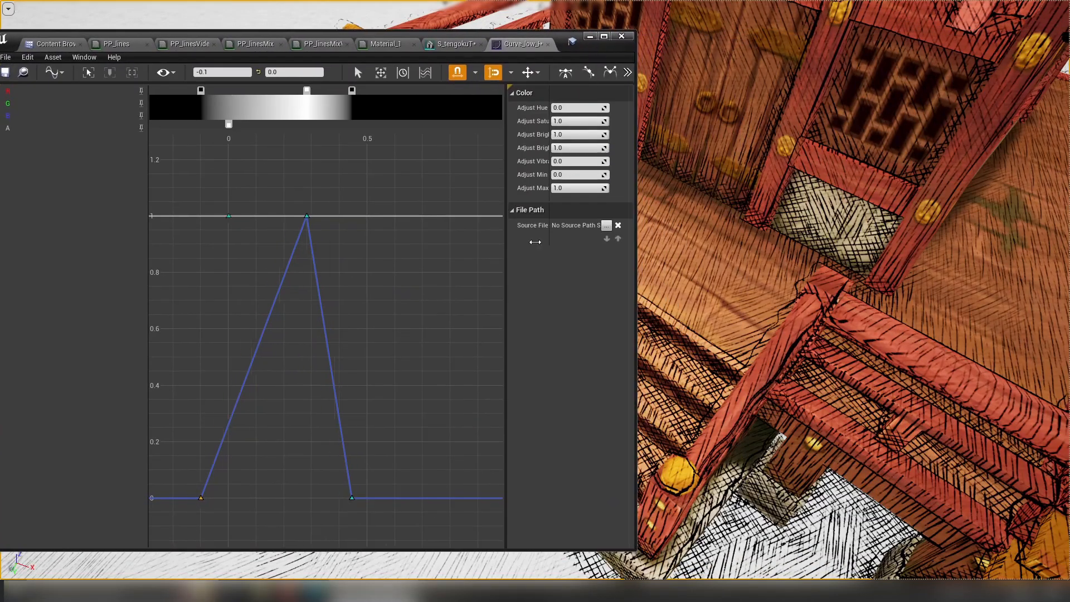
left_click_drag(176, 512, 233, 506)
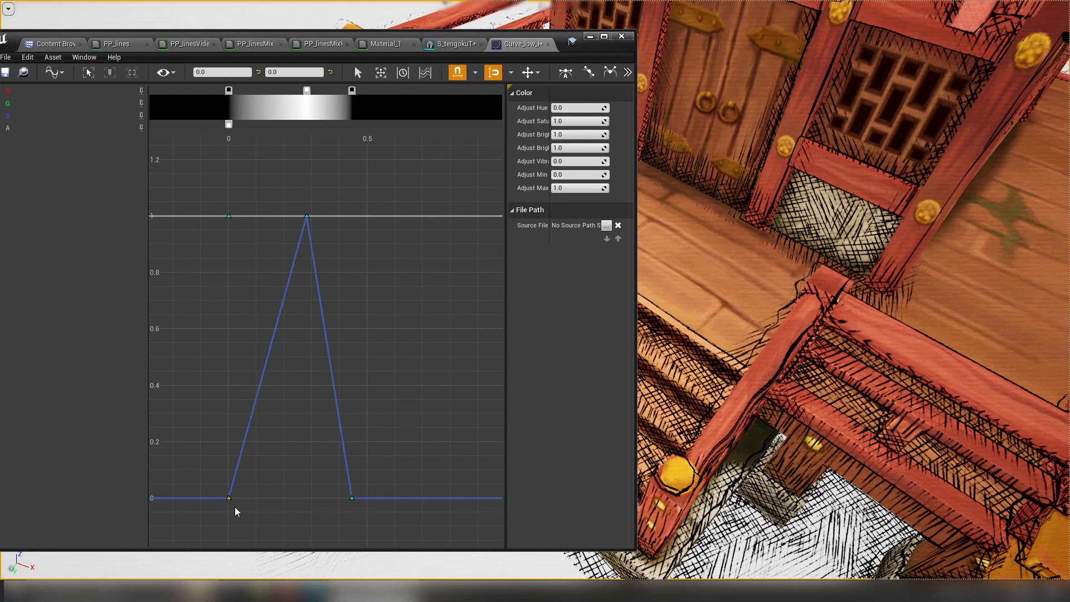
mouse_move(229, 501)
left_click_drag(229, 497, 200, 498)
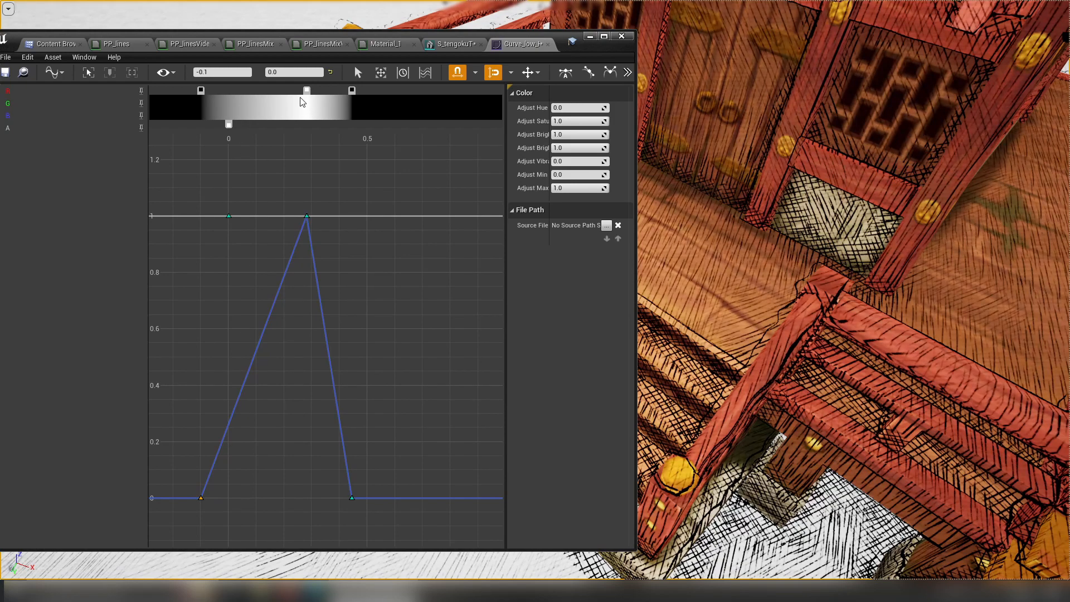
Try moving the curve's white peak stop to about 0.4 and undo the recent gradient stop moves
left_click_drag(307, 91, 340, 95)
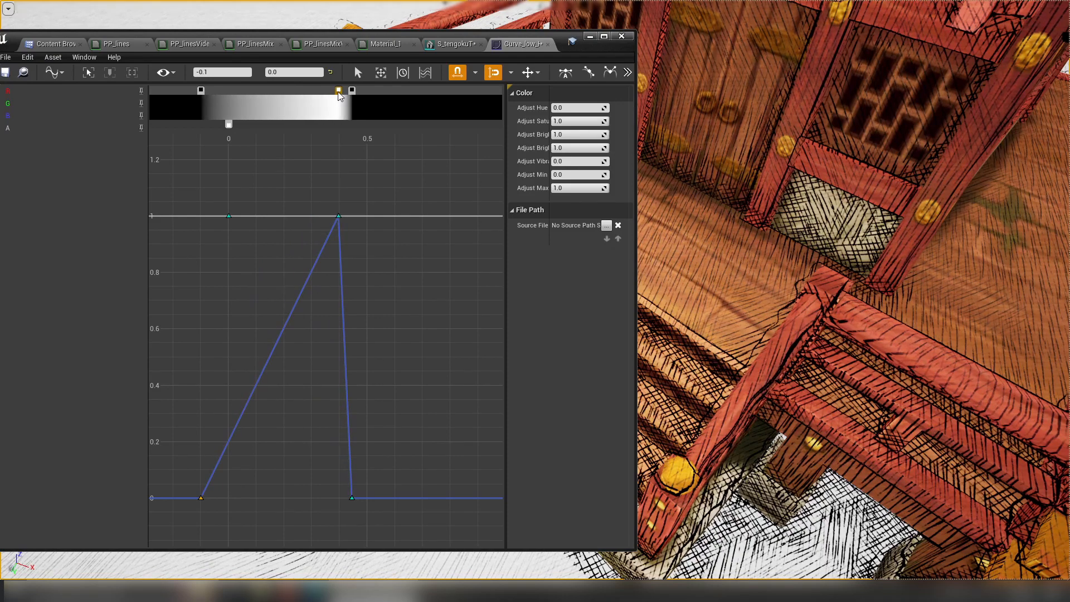
key("ctrl+z")
key("ctrl+z")
key("ctrl+z")
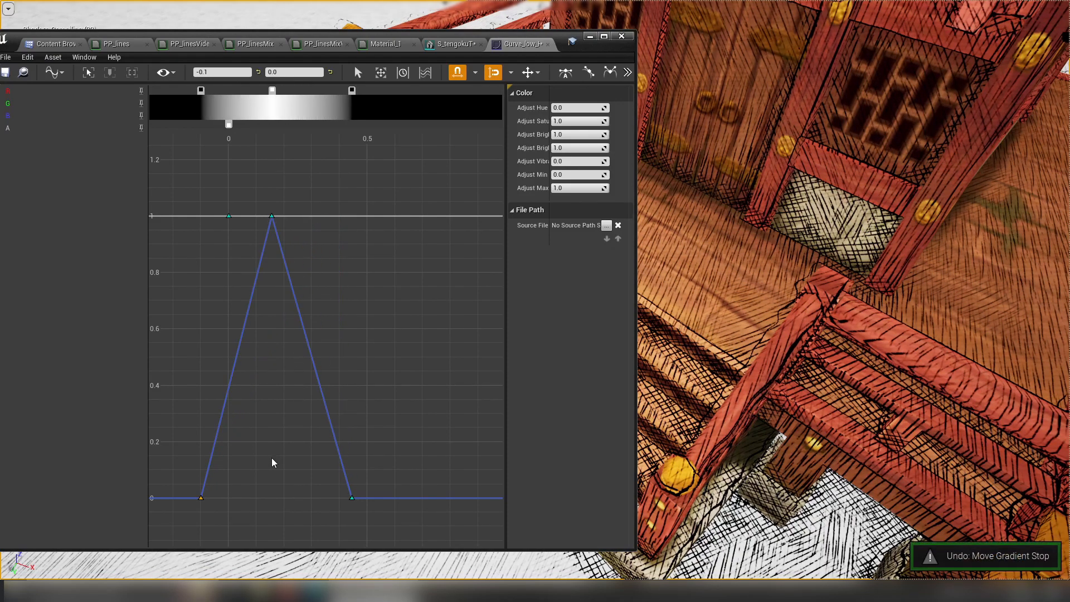
Move the curve's white stop to about 0.26 and add a second stop at about 0.11
left_click(201, 90)
left_click_drag(272, 90, 301, 94)
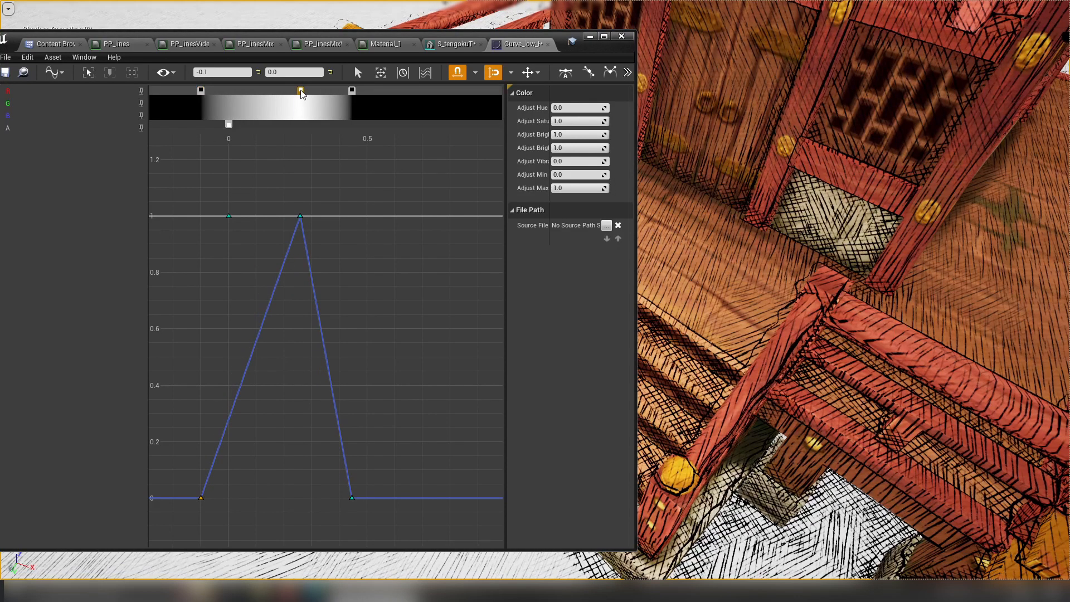
left_click(212, 99)
left_click_drag(219, 98, 260, 92)
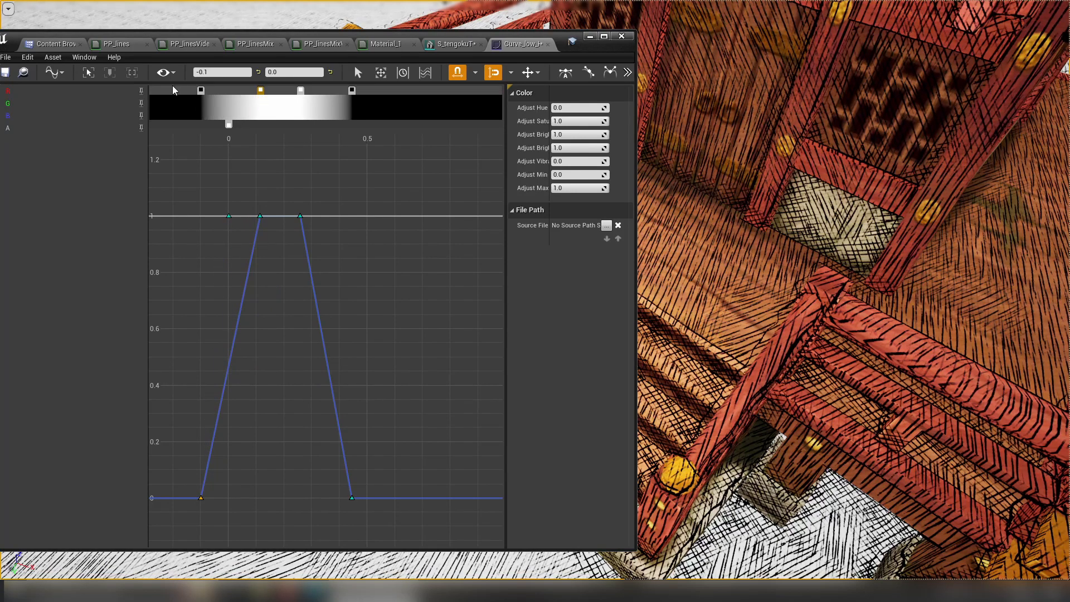
Set the added gradient stop's colour to black and move it to about -0.03
right_click(260, 93)
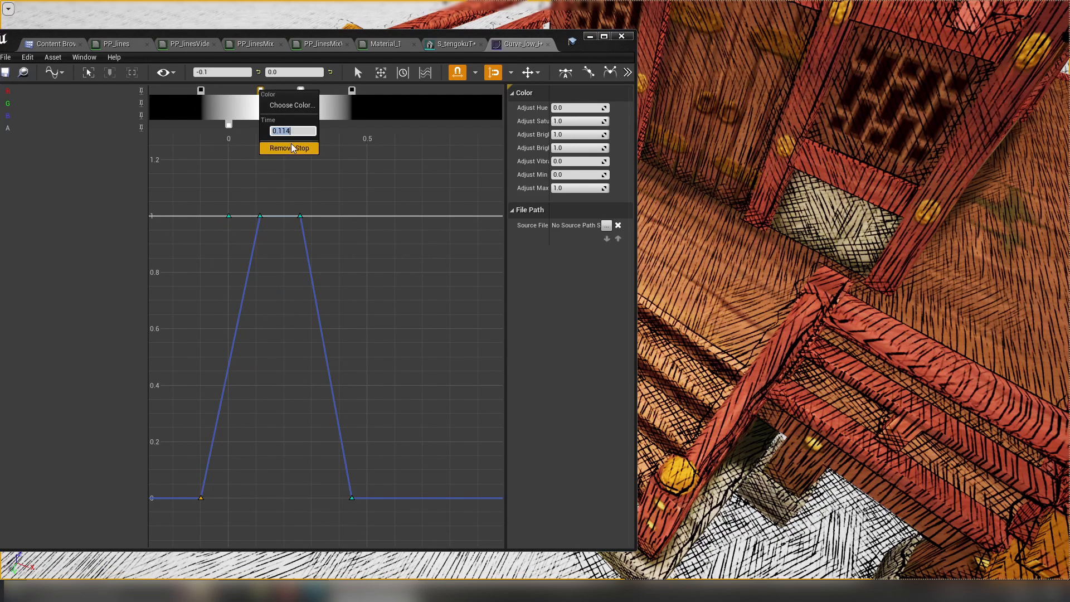
left_click(408, 206)
right_click(260, 91)
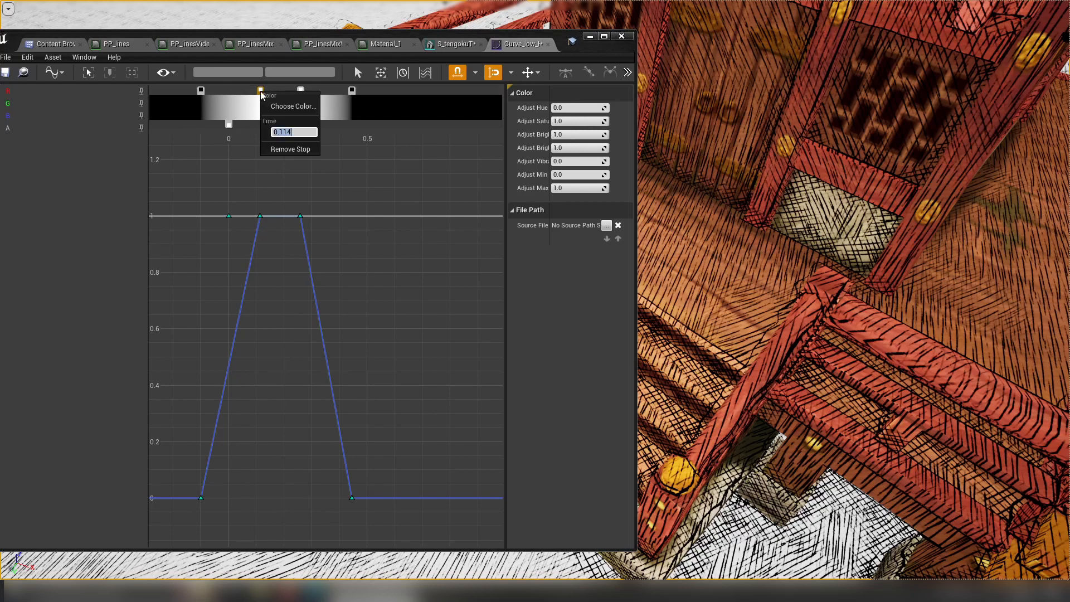
left_click(280, 106)
left_click_drag(434, 214, 444, 261)
left_click(450, 380)
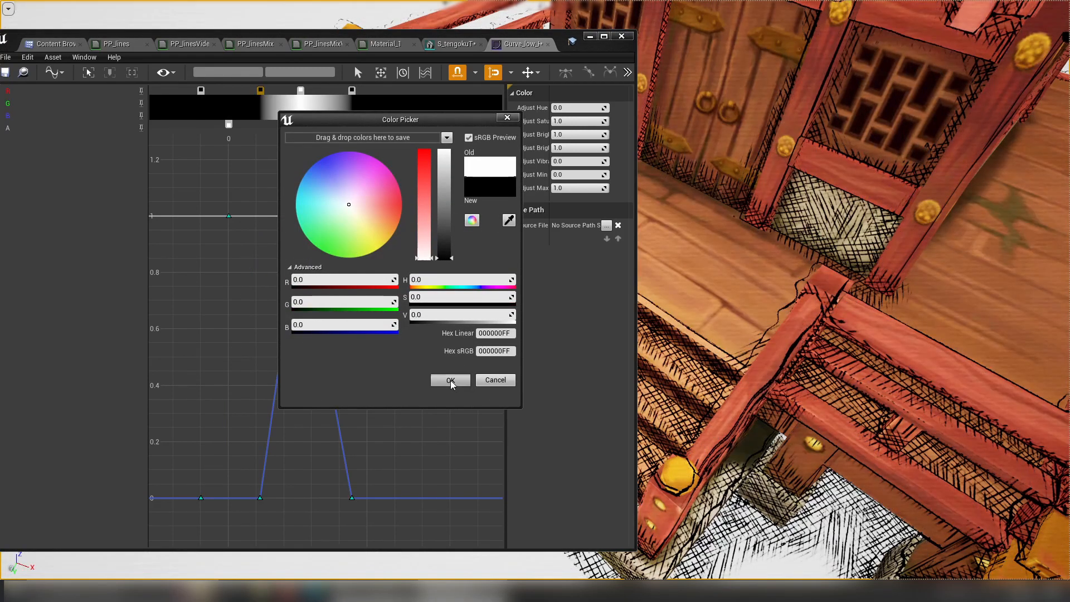
left_click_drag(260, 91, 222, 92)
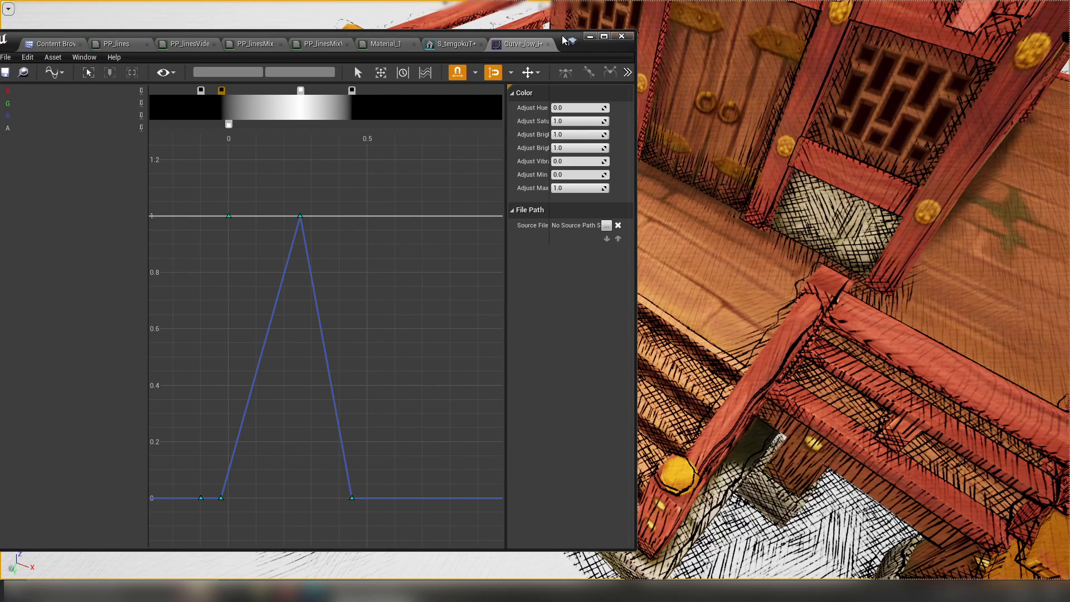
Shift the added black stop to about -0.05 and check the hatching across the temple and ground
left_click_drag(564, 41, 1069, 106)
right_click_drag(535, 301, 496, 306)
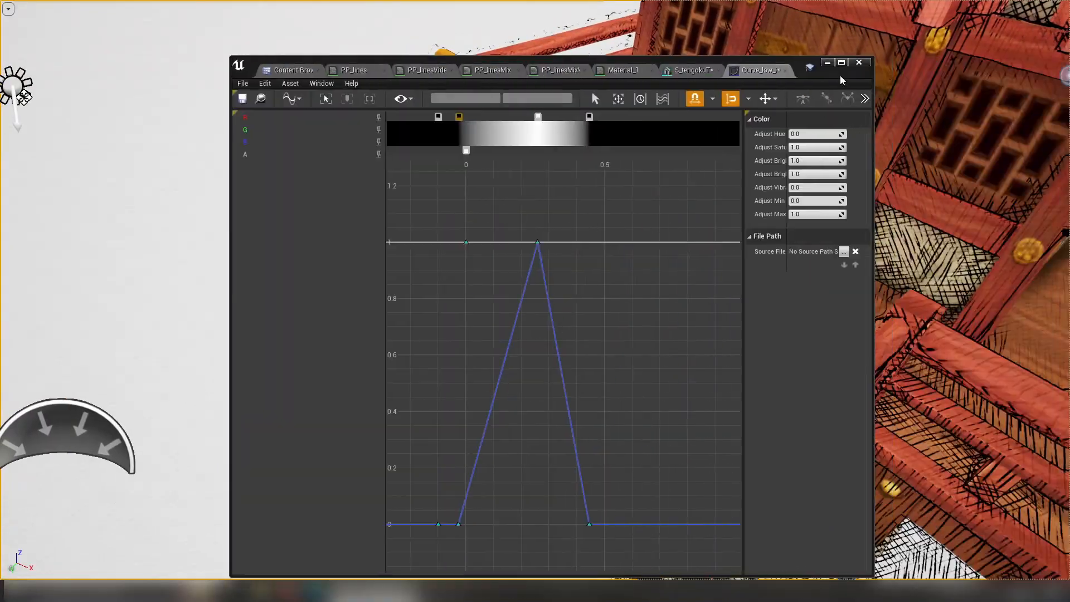
left_click_drag(774, 80, 603, 71)
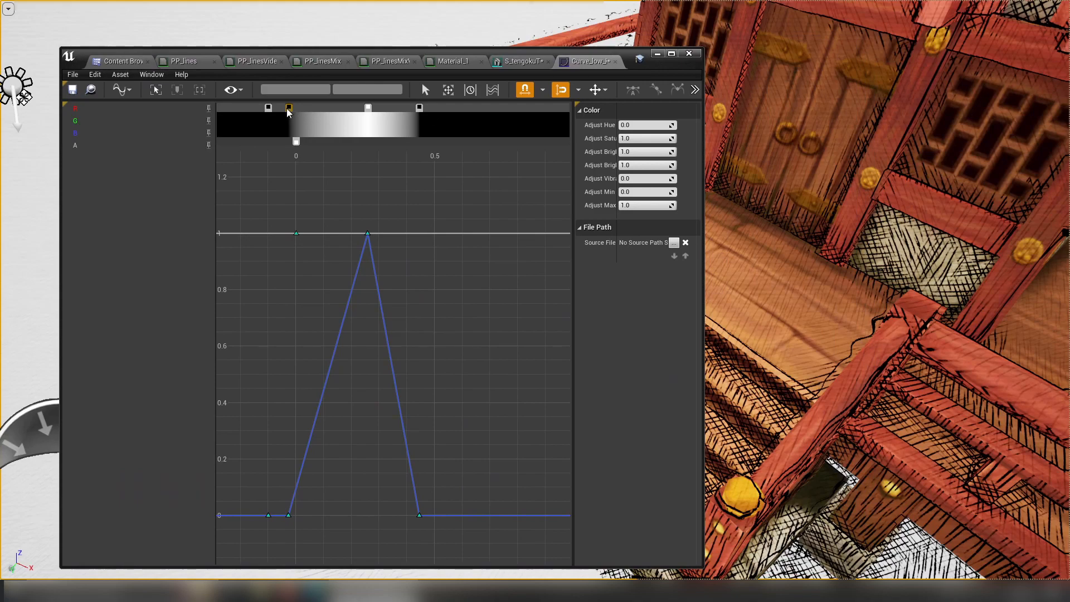
left_click_drag(287, 111, 285, 110)
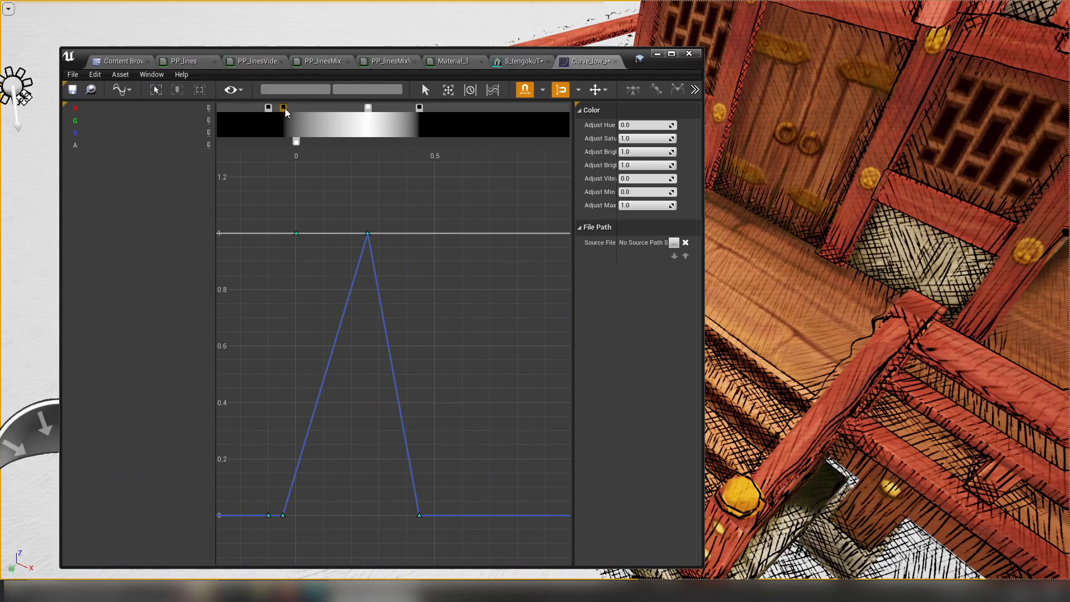
left_click_drag(435, 66, 487, 79)
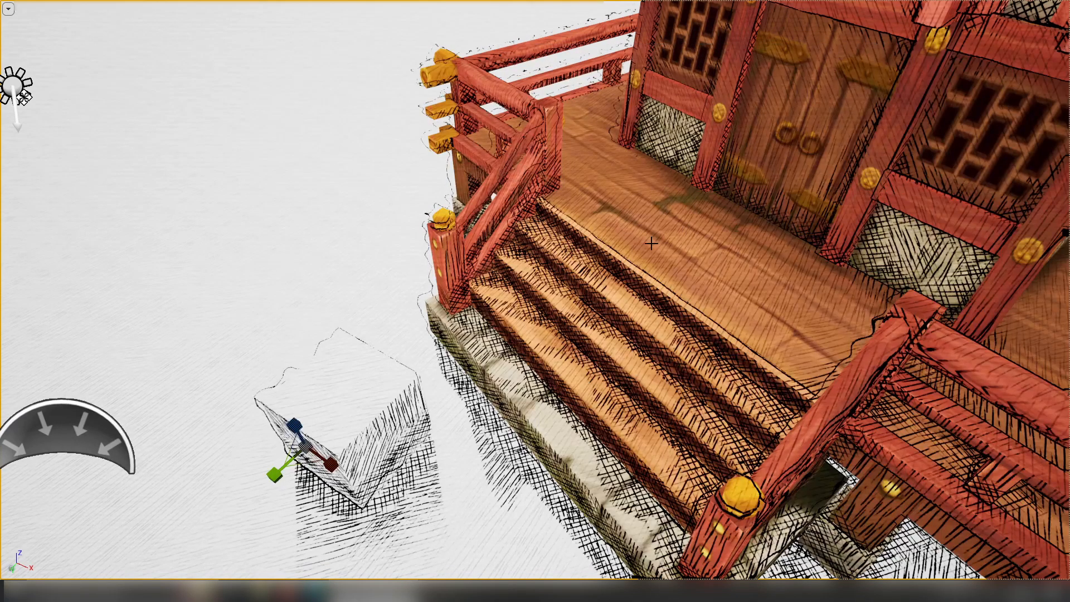
mouse_move(652, 244)
right_mouse_down()
mouse_move(725, 237)
mouse_move(650, 245)
mouse_move(651, 257)
right_mouse_up()
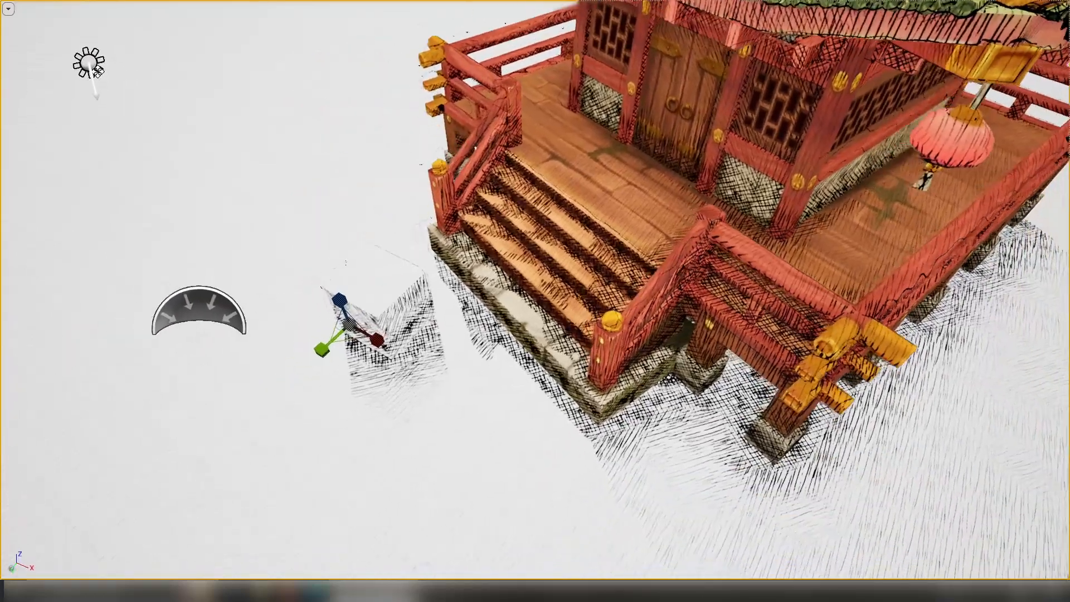
right_click_drag(1059, 566, 1053, 566)
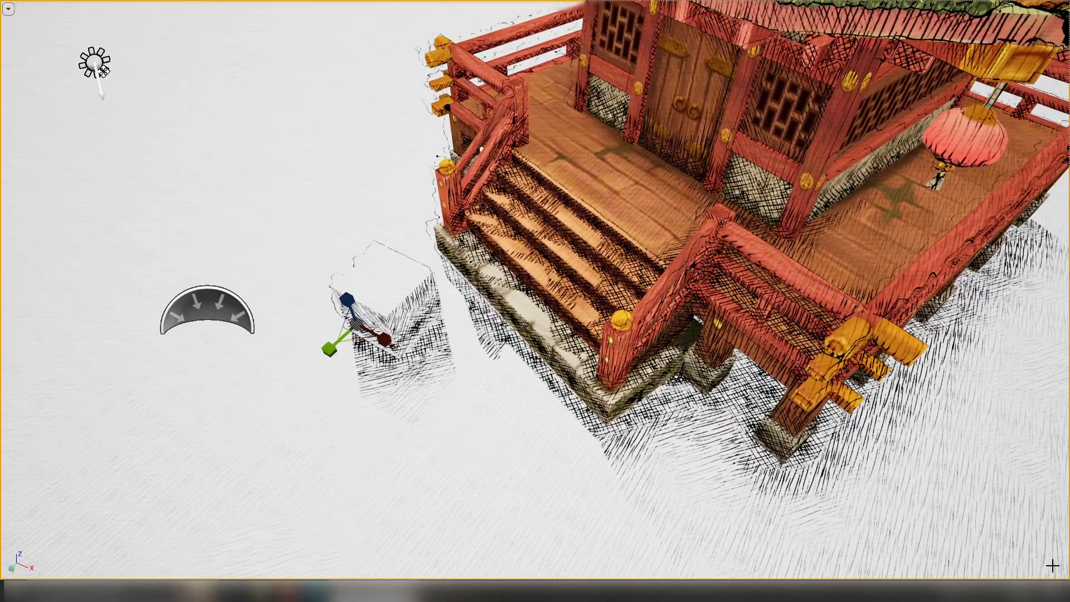